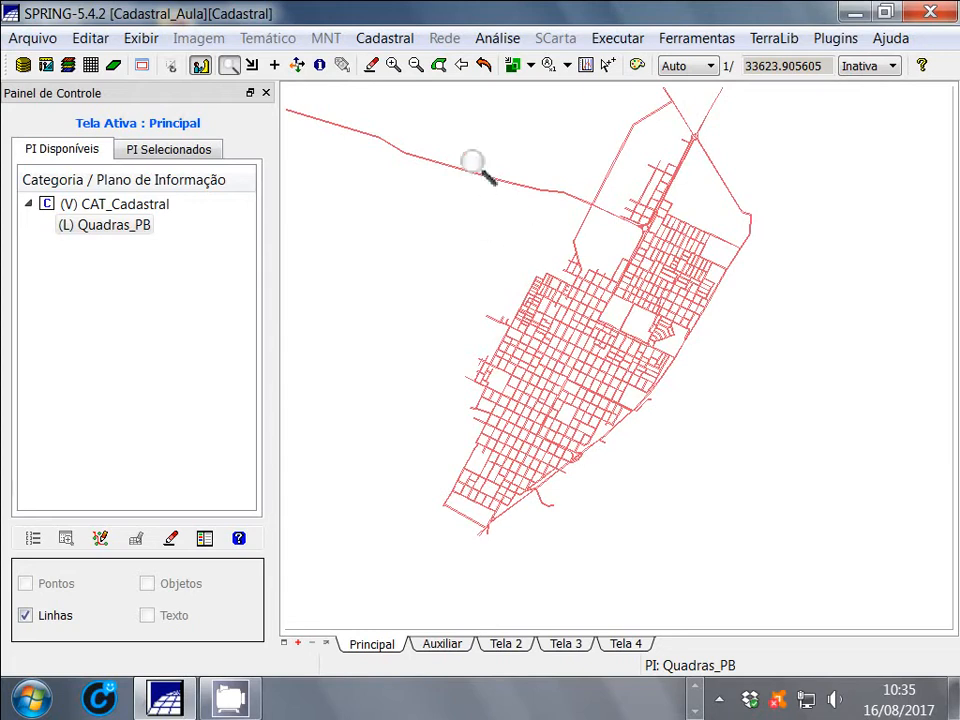
Examine the street blocks of the Quadras_PB layer up close, and restore the full view of the map
drag(472, 160, 729, 428)
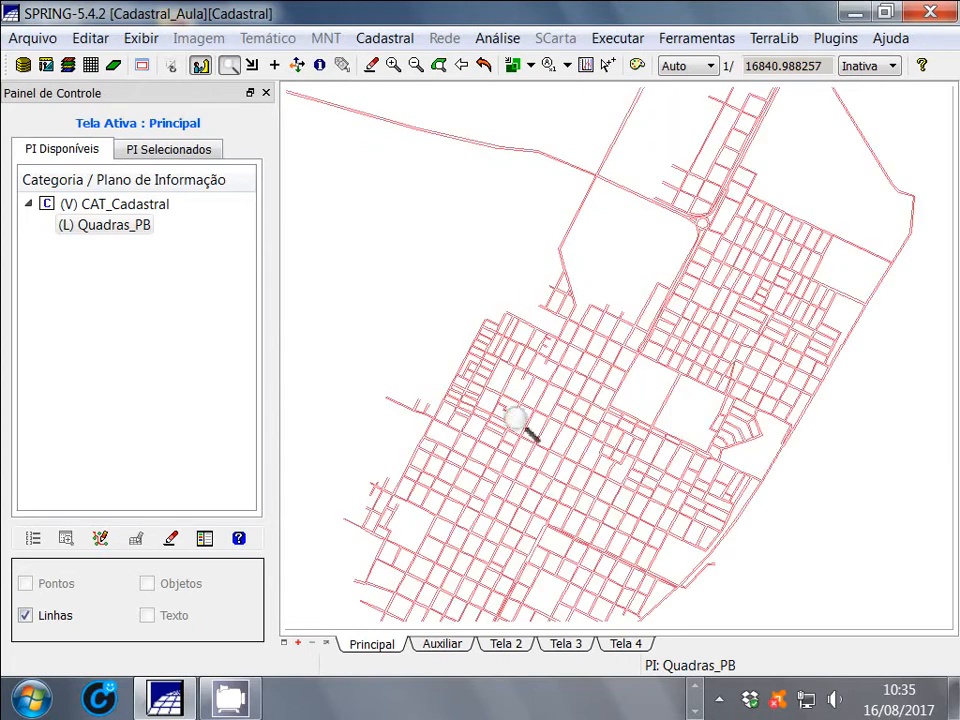
drag(431, 325, 872, 596)
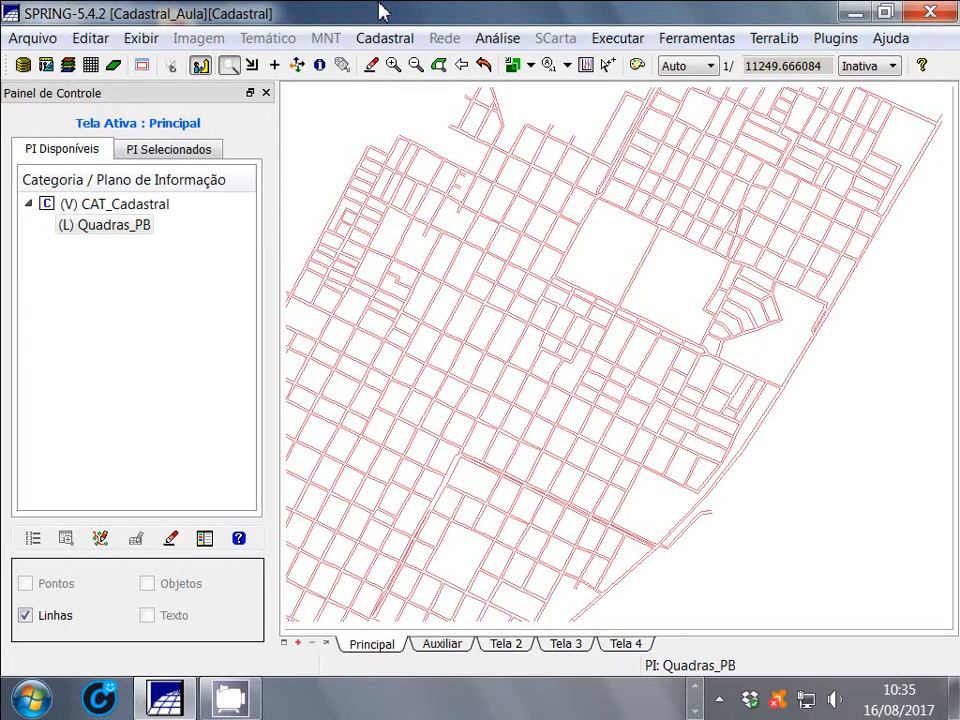
click(481, 67)
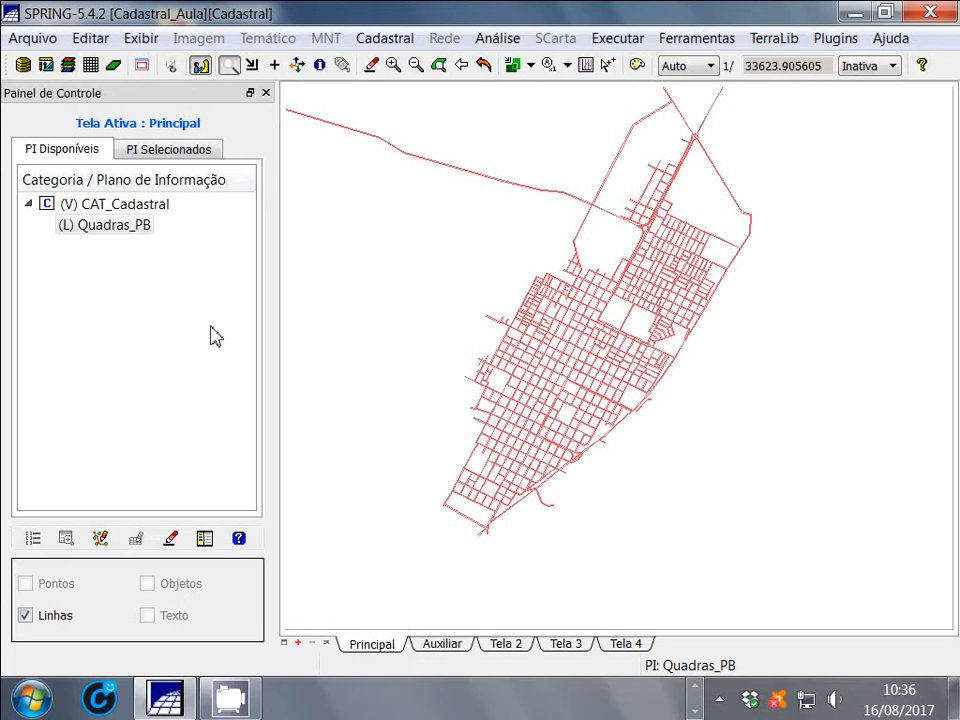
click(72, 226)
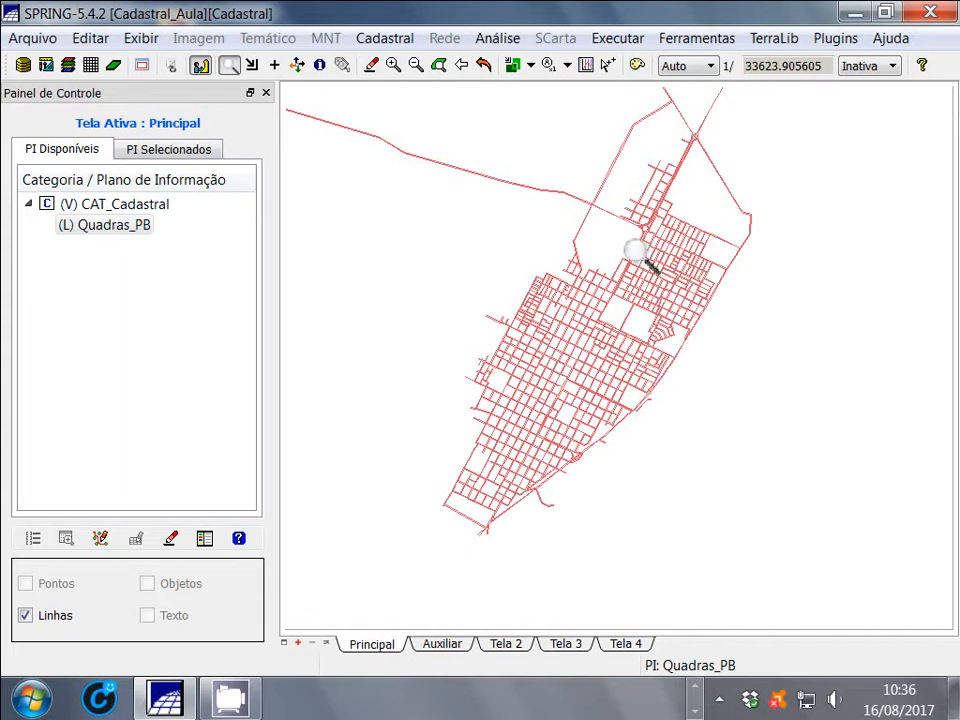
Check which file formats are available for importing vector and raster data, and close the import without choosing a file
click(26, 38)
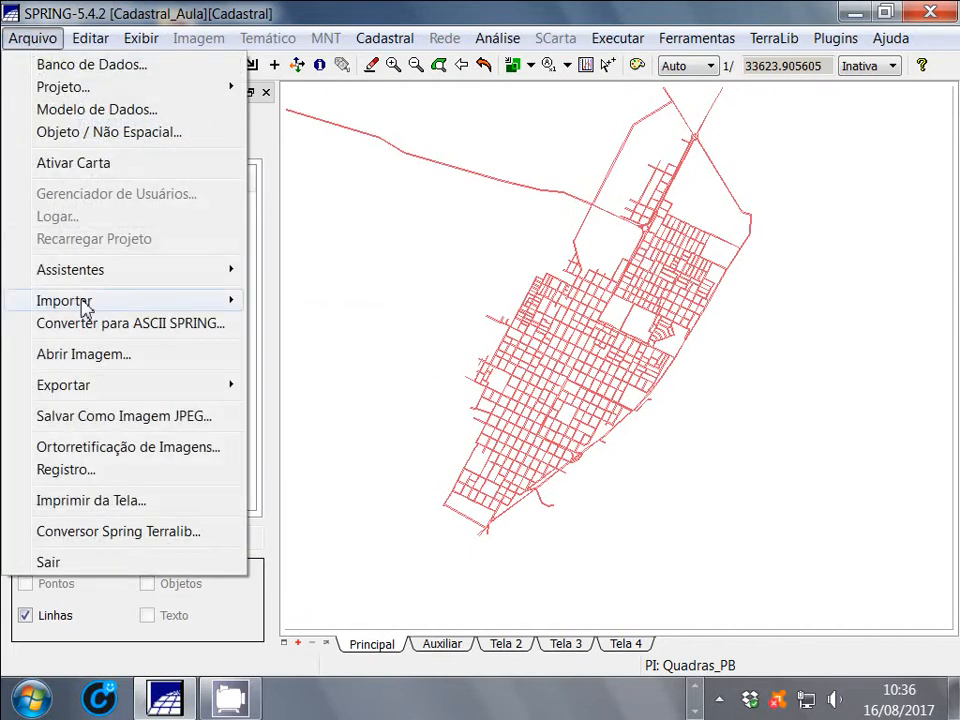
mouse_move(87, 311)
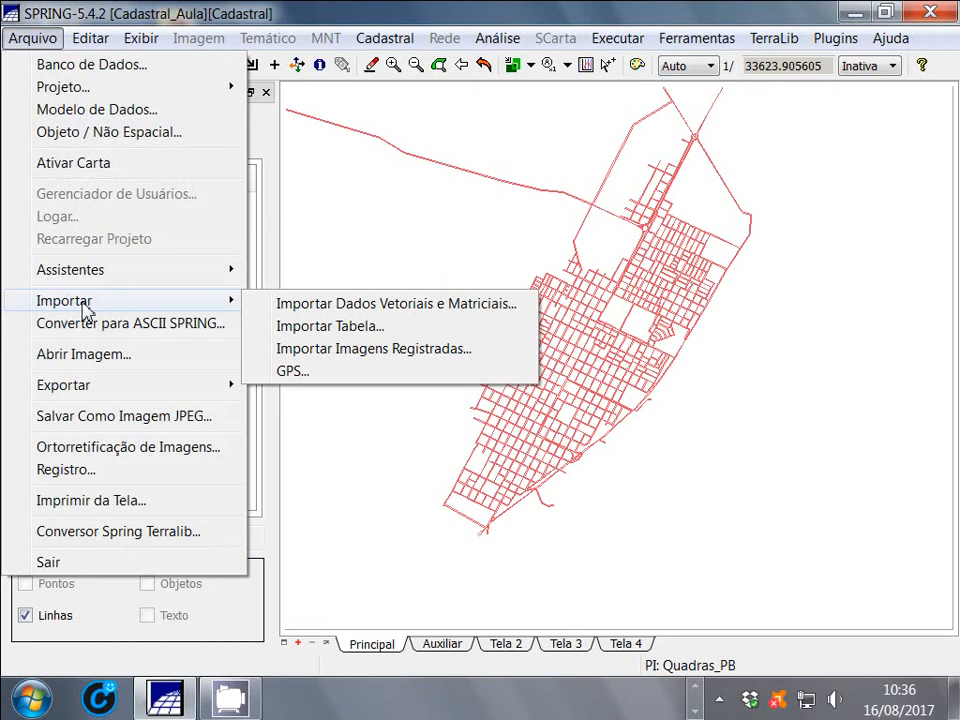
click(380, 305)
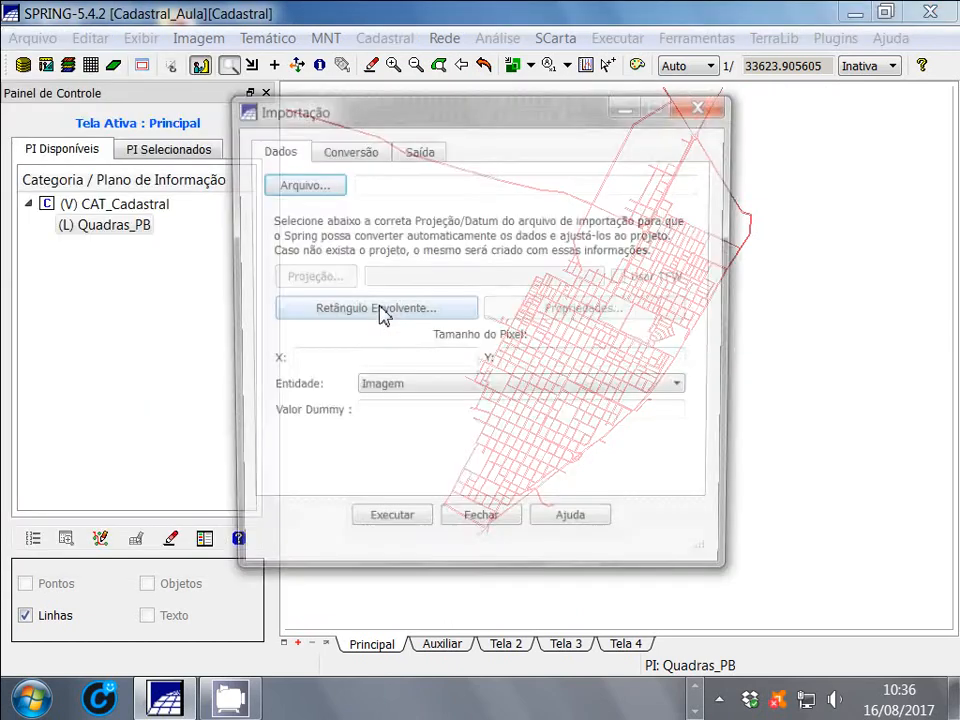
click(316, 185)
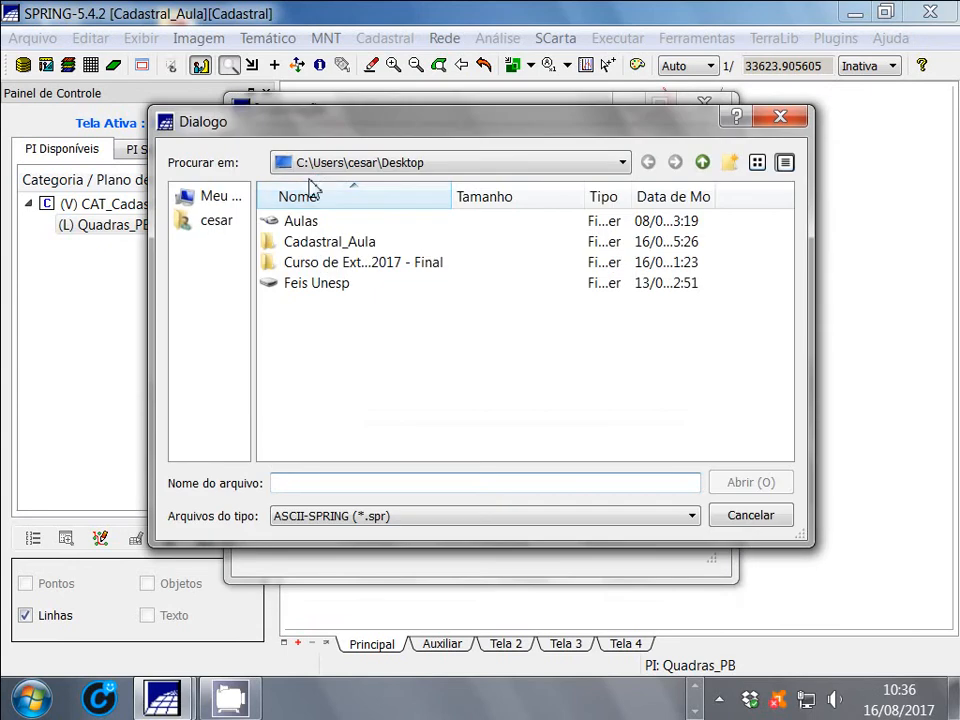
click(550, 518)
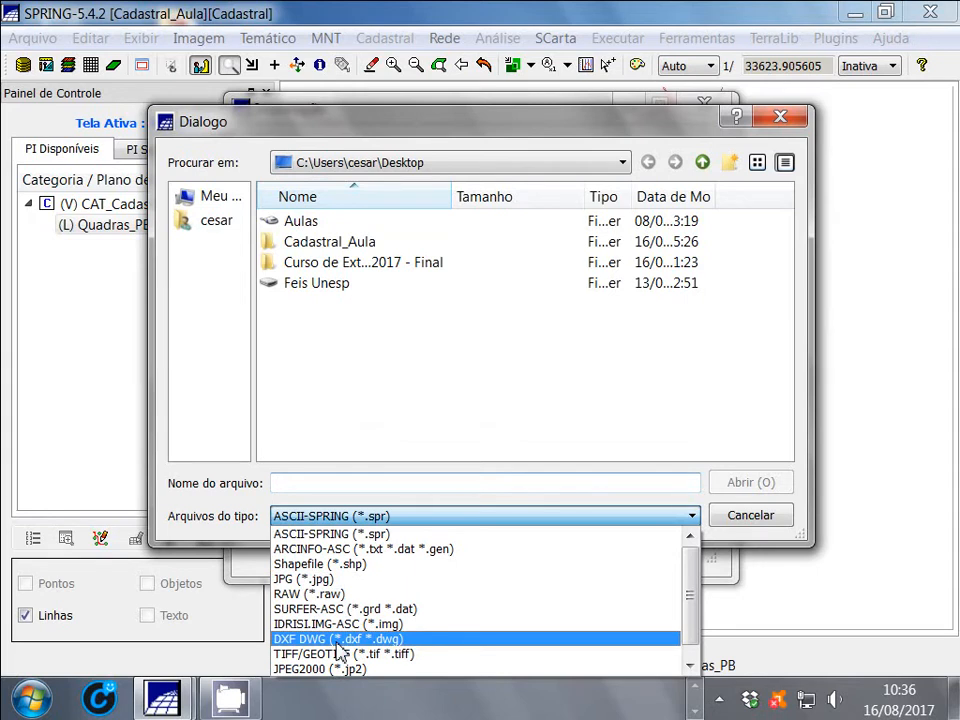
click(785, 120)
click(785, 120)
click(707, 106)
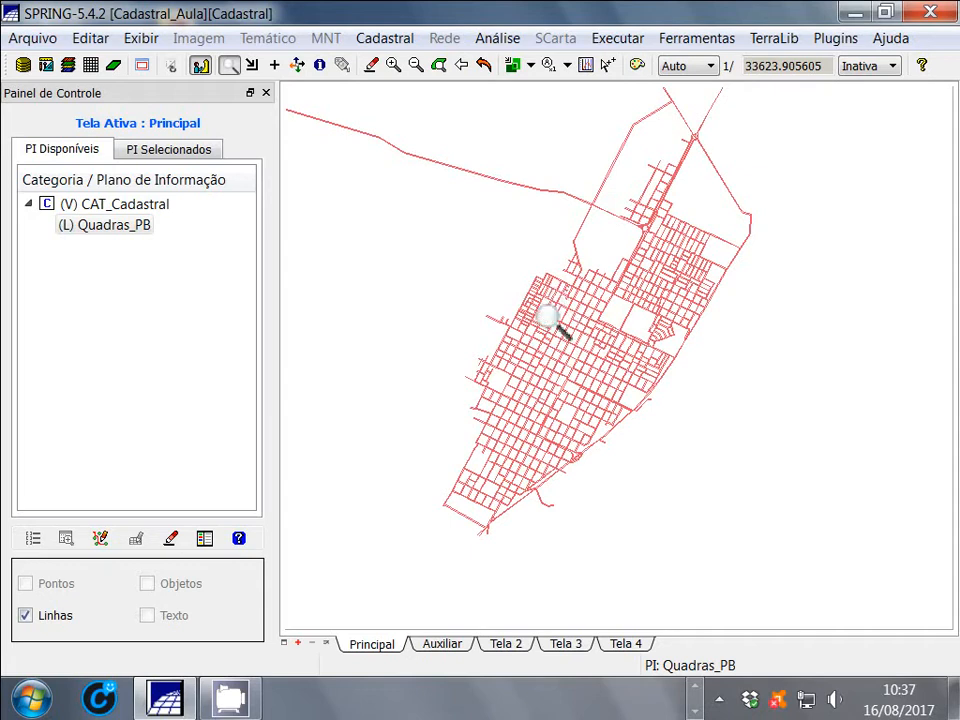
Open the Quadras_PB layer for vector editing, adjust its line nodes and polygonize the lines
click(76, 231)
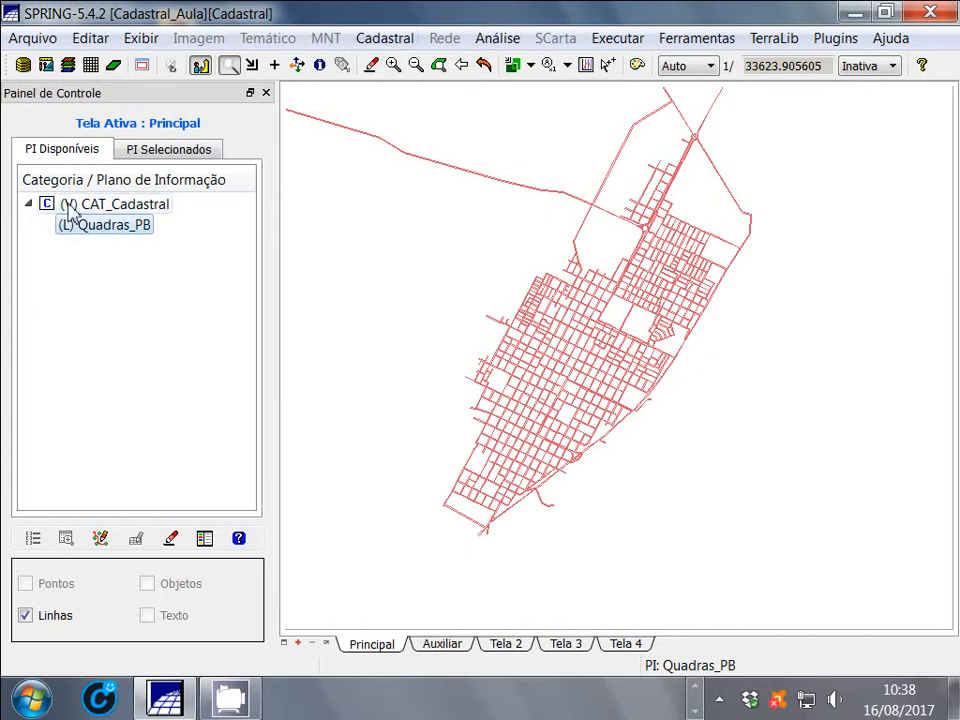
click(393, 43)
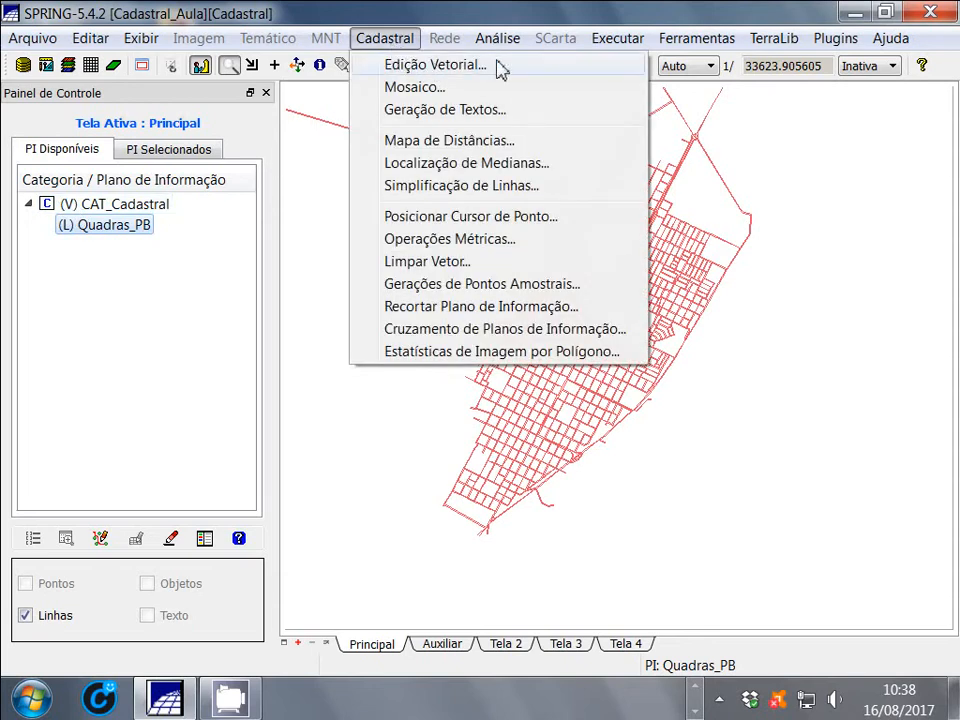
click(579, 73)
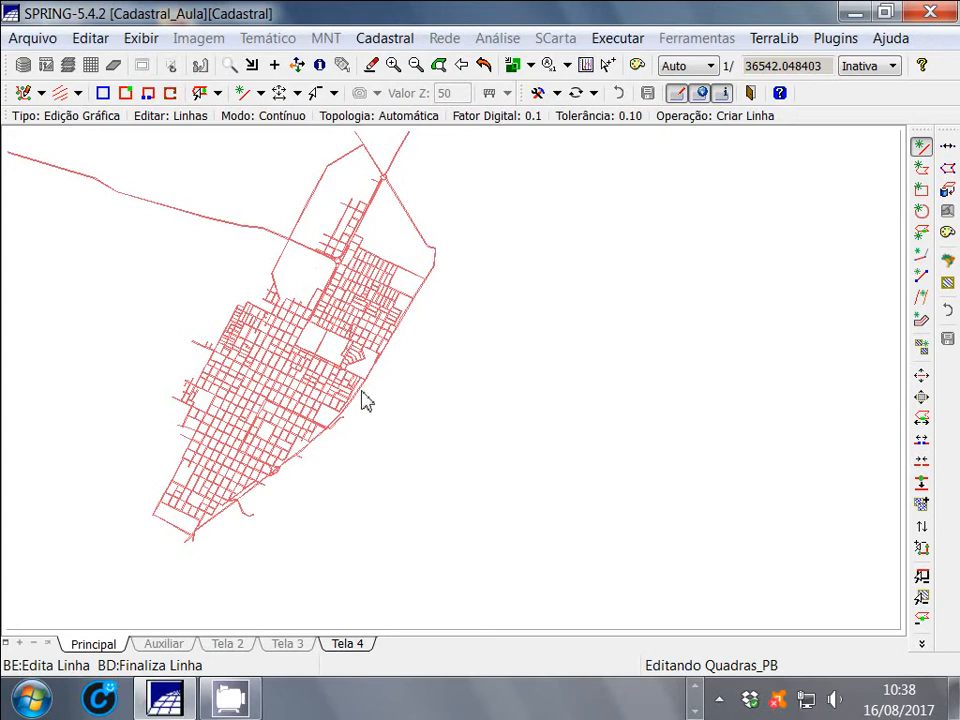
click(948, 150)
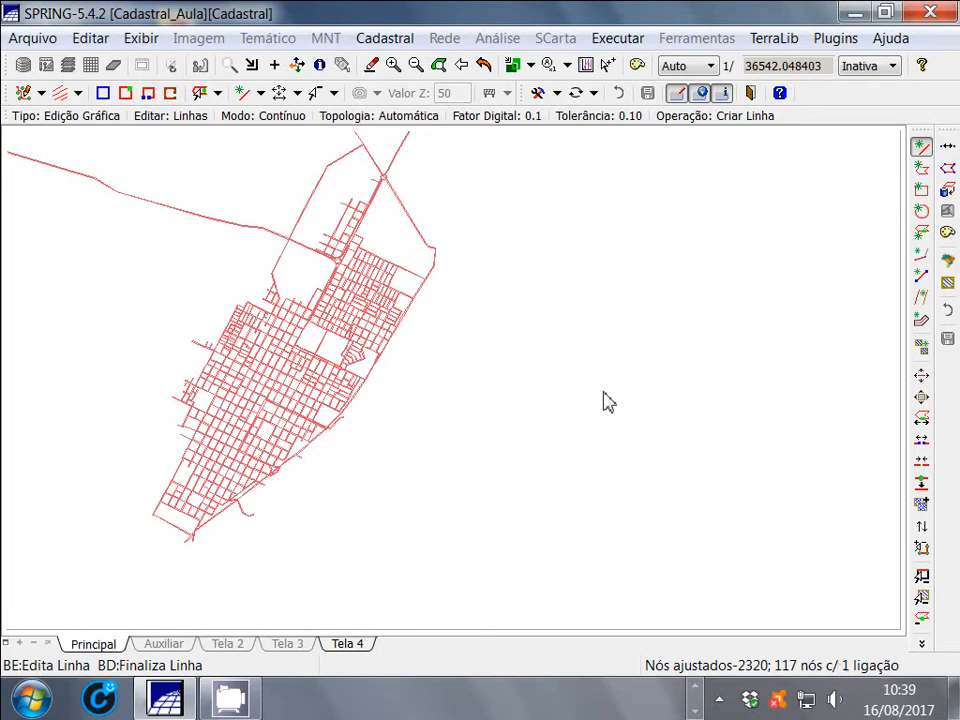
click(949, 172)
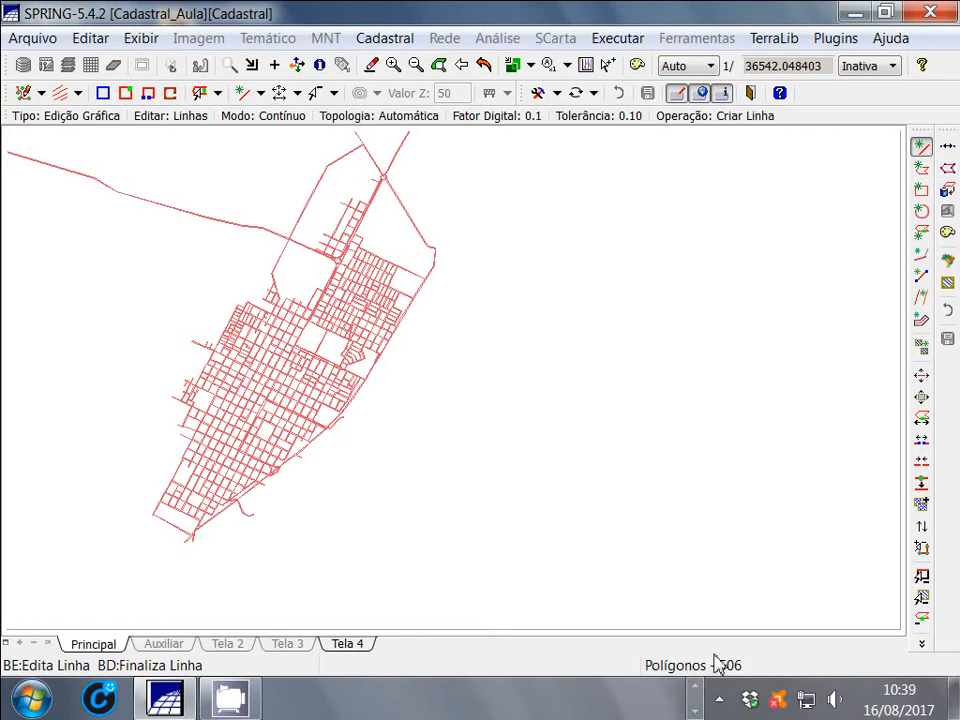
Inspect the adjusted nodes on a close-up of the central blocks, and exit vector editing back to the full map
click(230, 64)
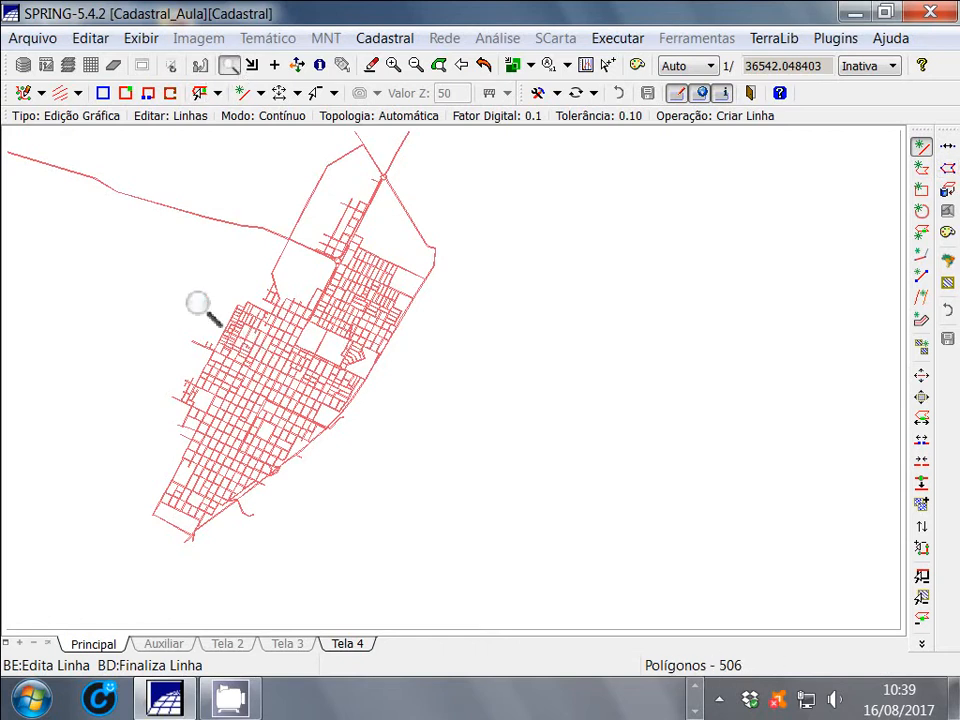
drag(199, 306, 422, 454)
drag(208, 266, 515, 475)
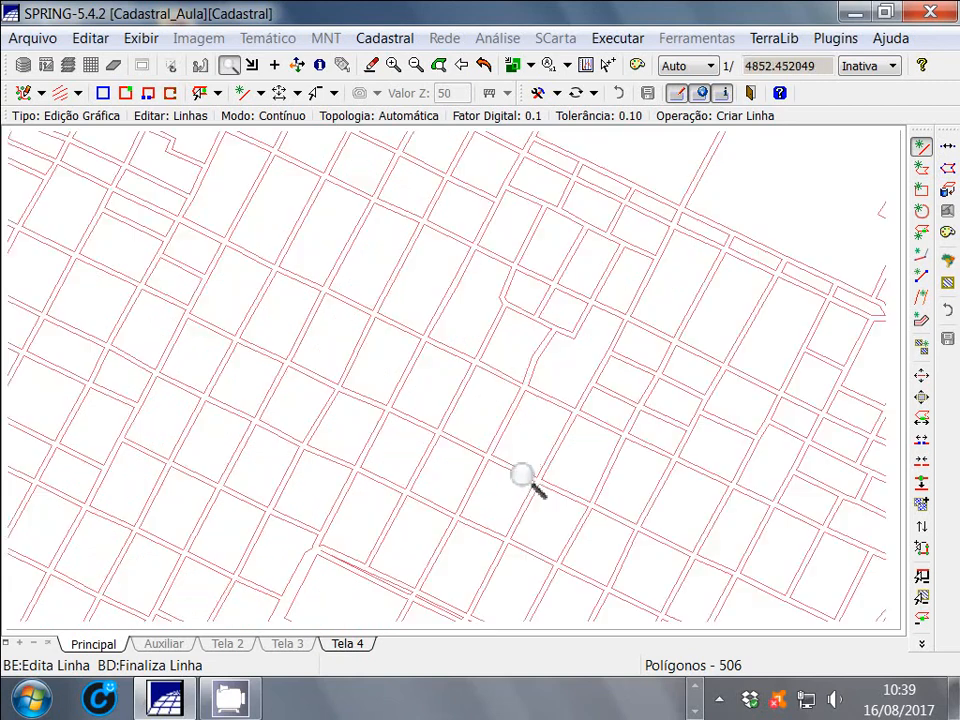
right_click(492, 391)
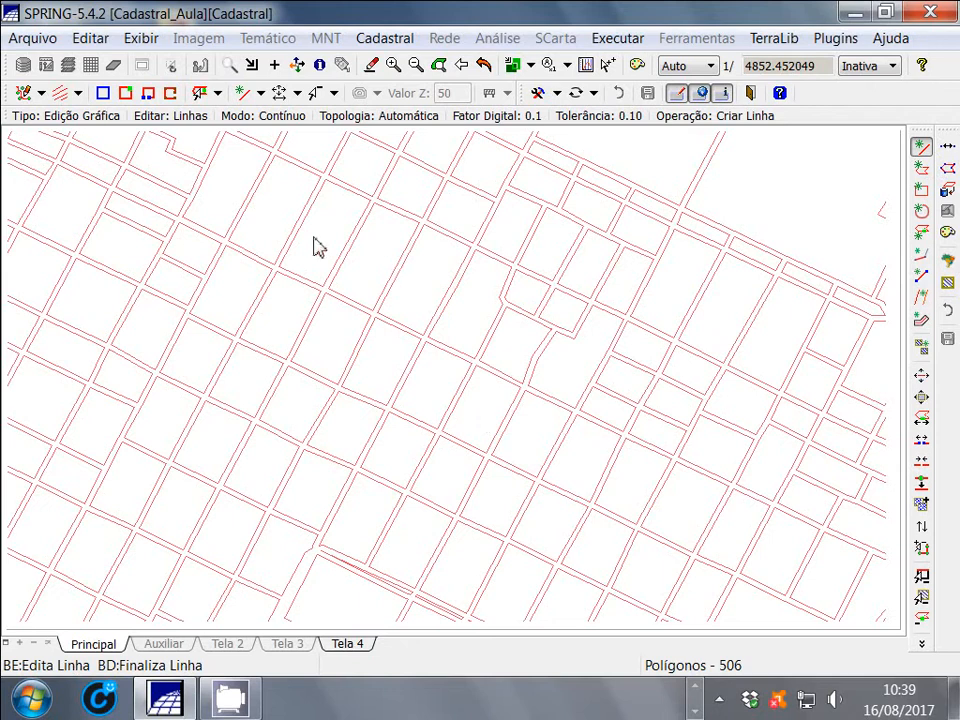
click(131, 95)
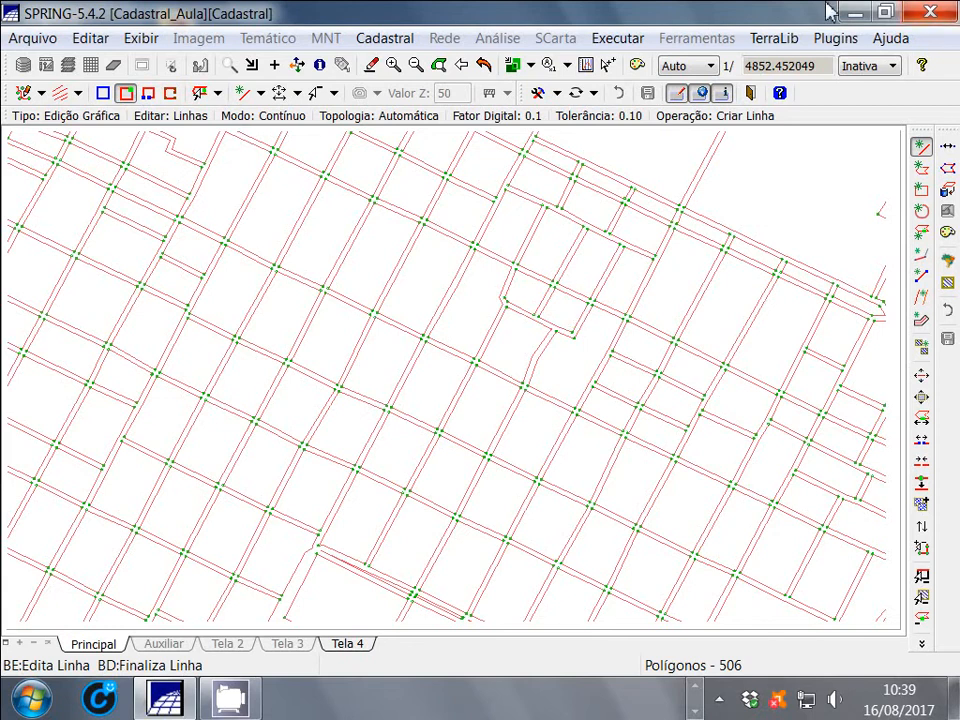
click(752, 94)
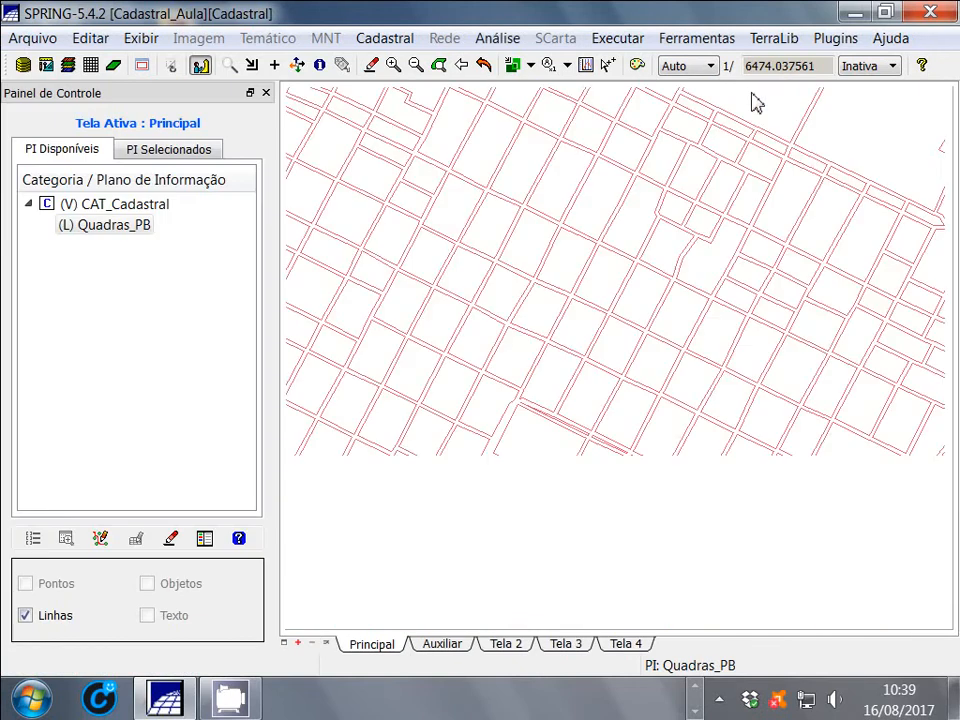
click(481, 68)
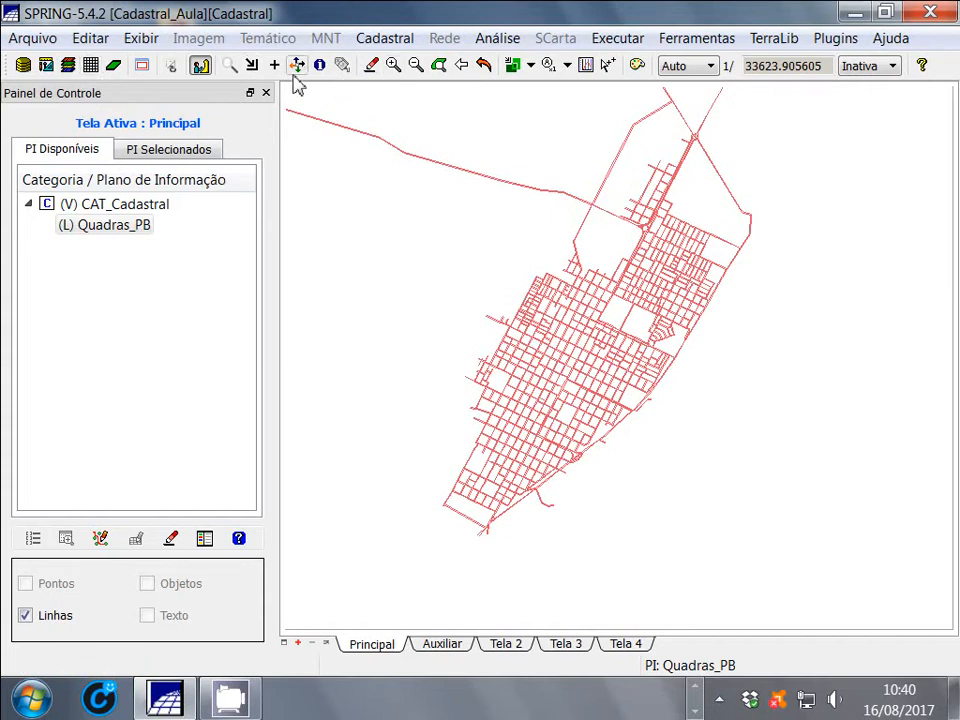
Enlarge the central blocks on the map and open the Objeto e Não Espacial table definitions
click(229, 65)
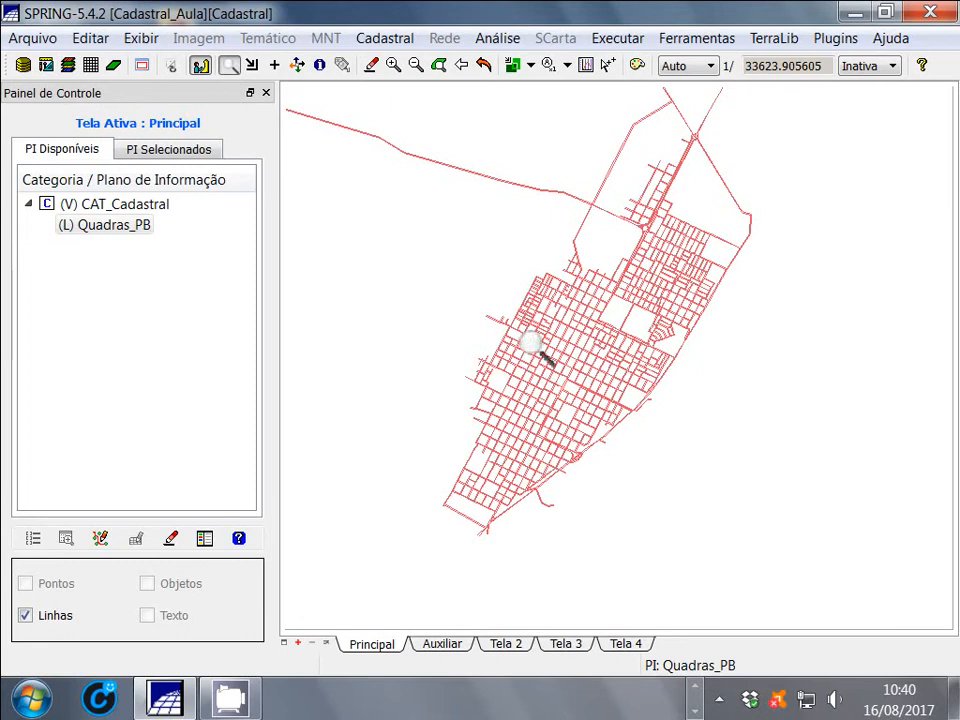
drag(530, 345, 642, 393)
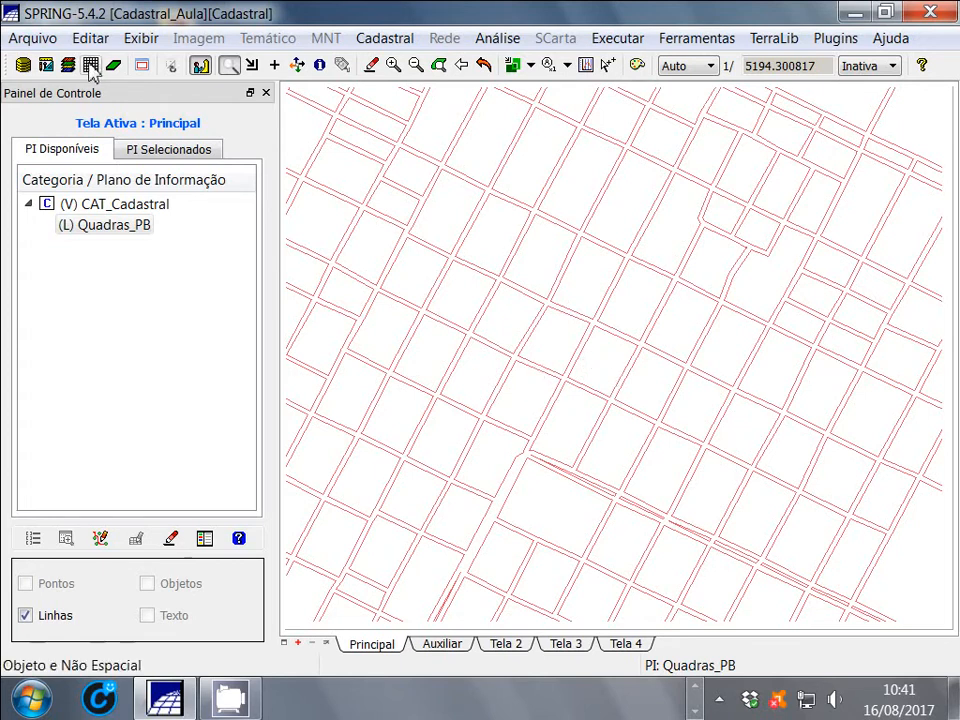
click(91, 66)
click(638, 146)
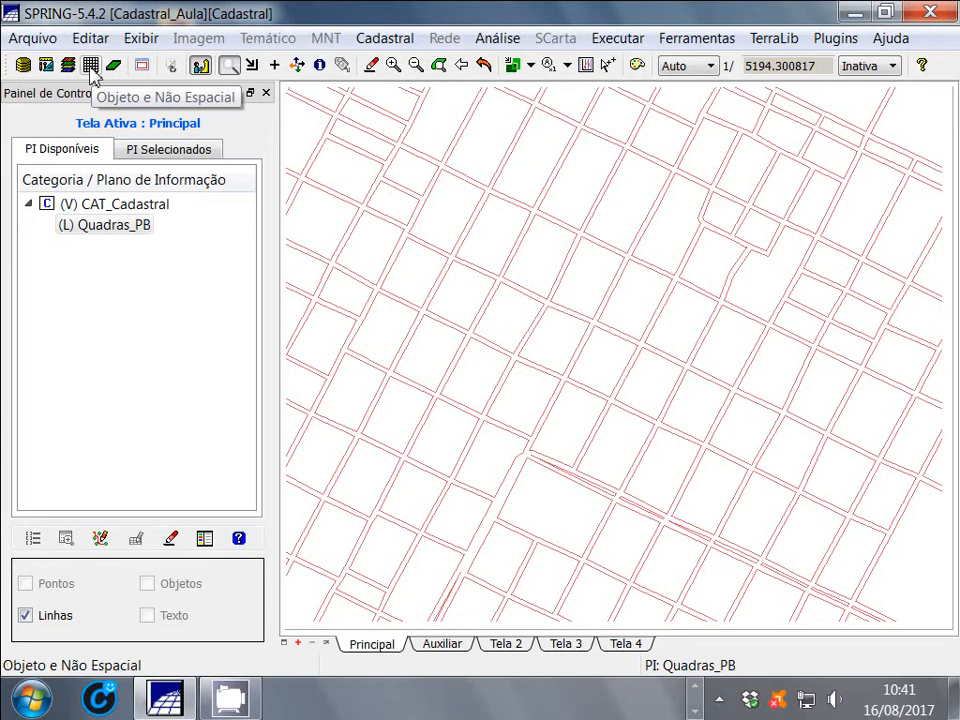
click(90, 67)
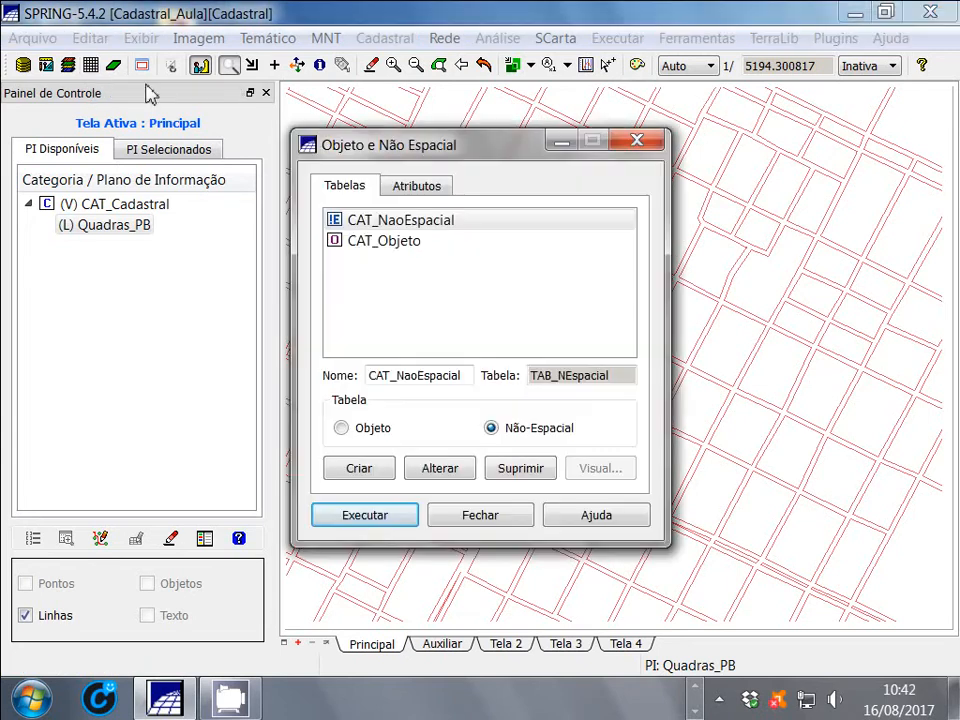
drag(495, 146, 321, 141)
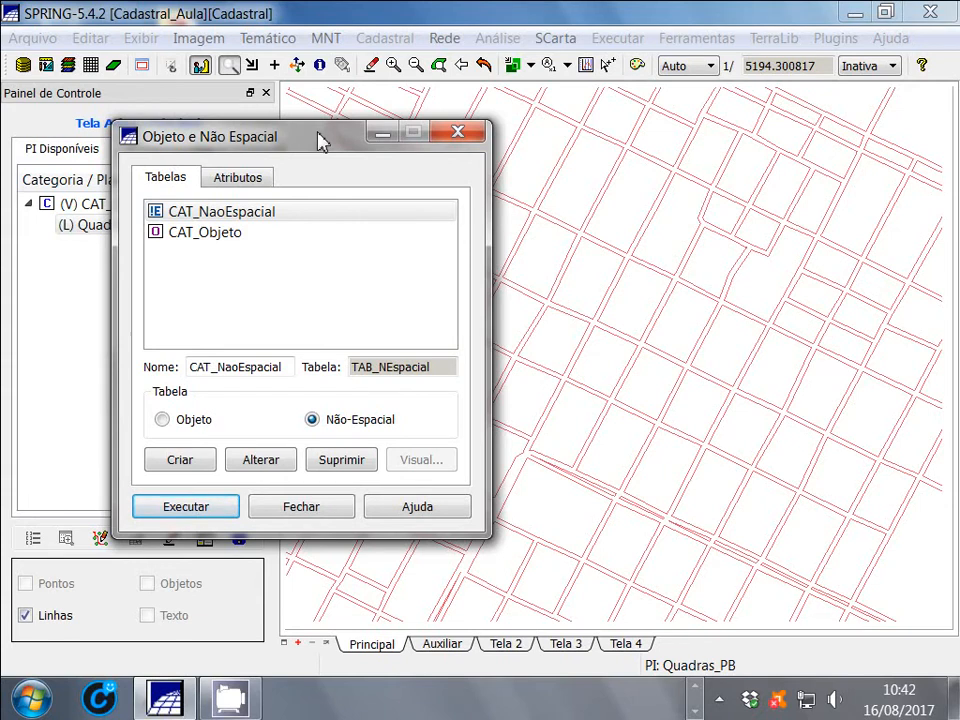
drag(318, 140, 527, 104)
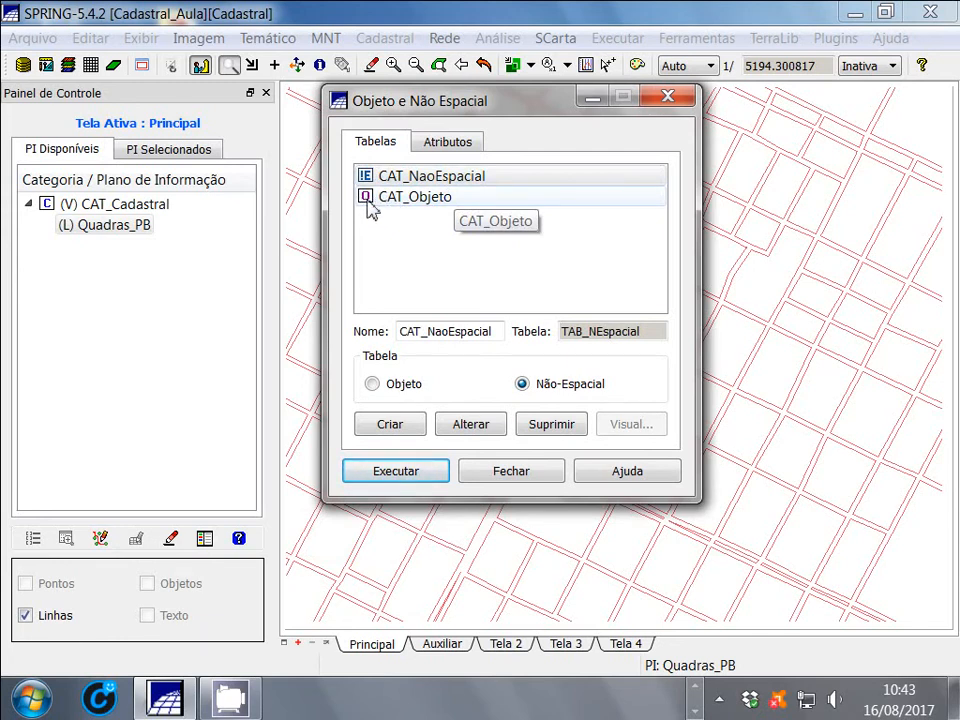
Review the attributes defined for the CAT_NaoEspacial and CAT_Objeto categories
click(456, 176)
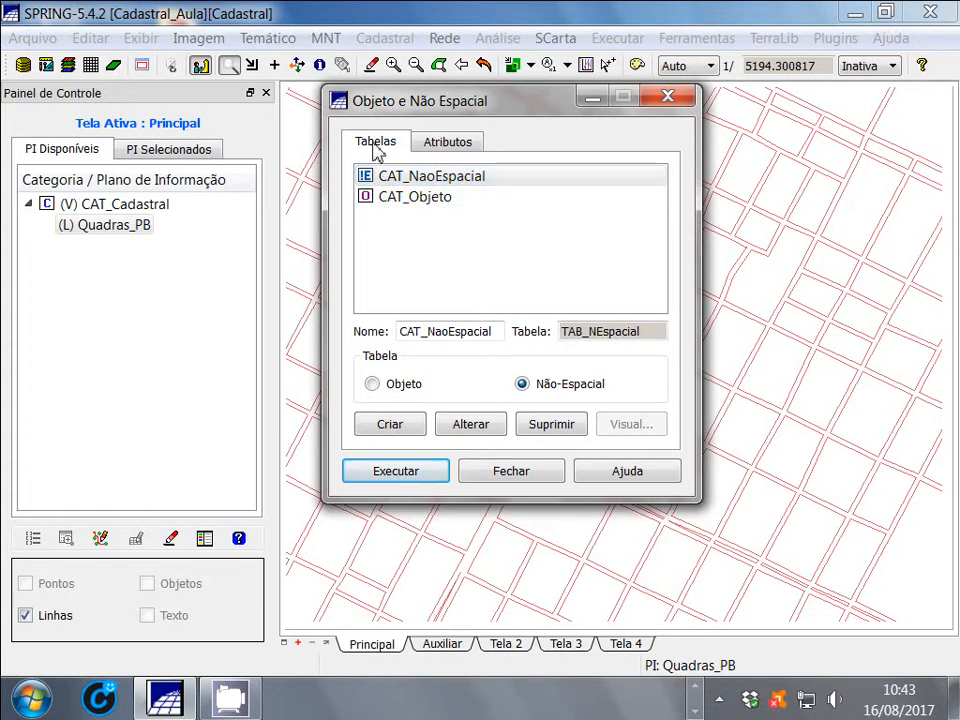
click(459, 146)
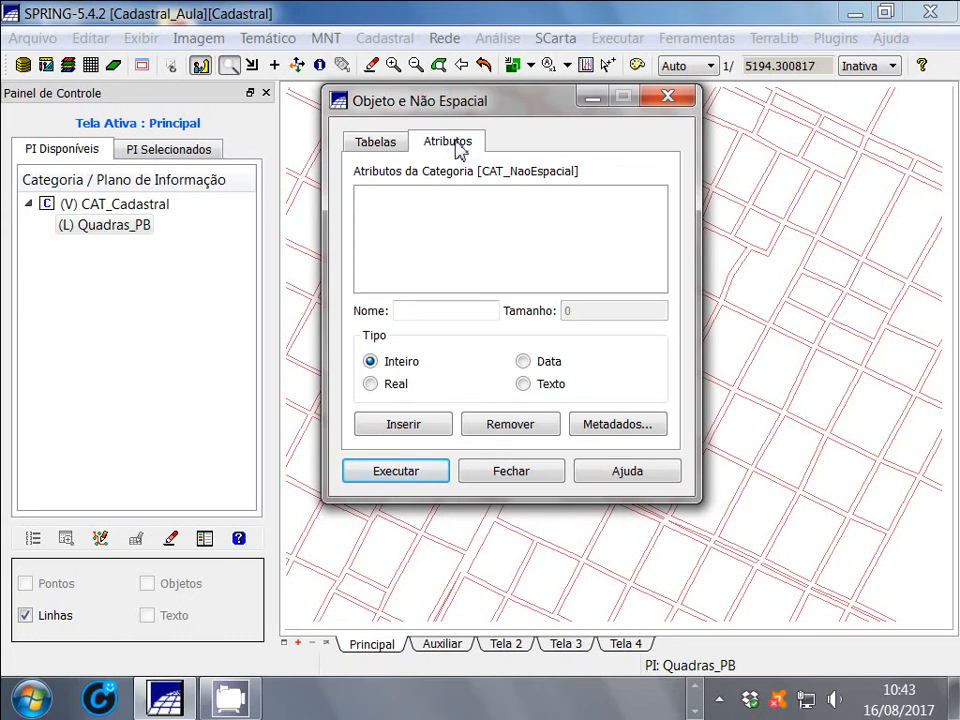
click(394, 146)
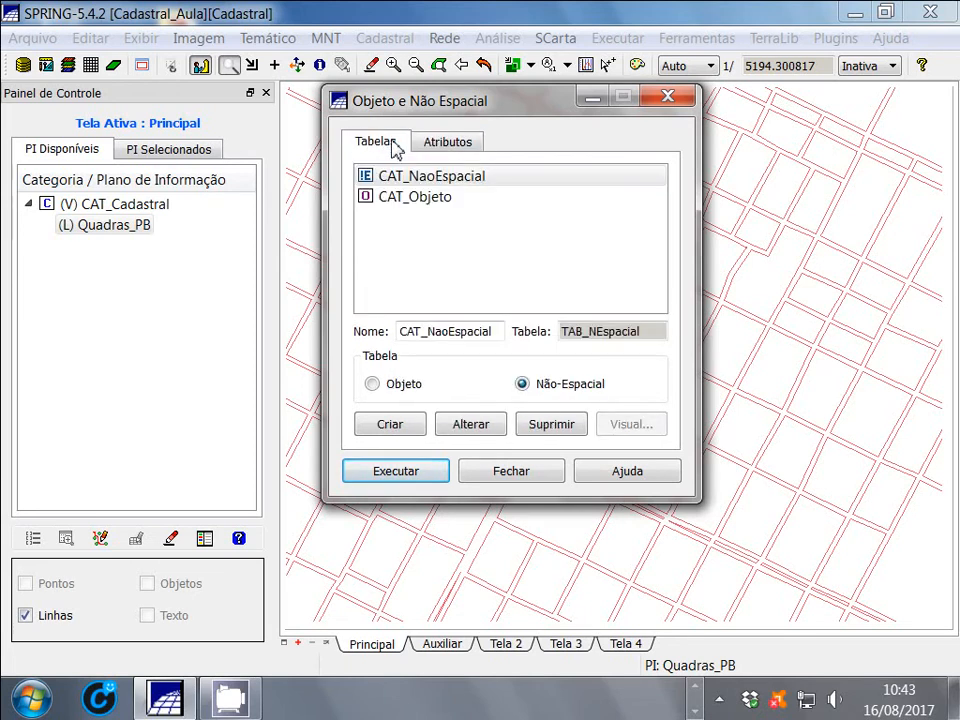
click(418, 197)
click(446, 143)
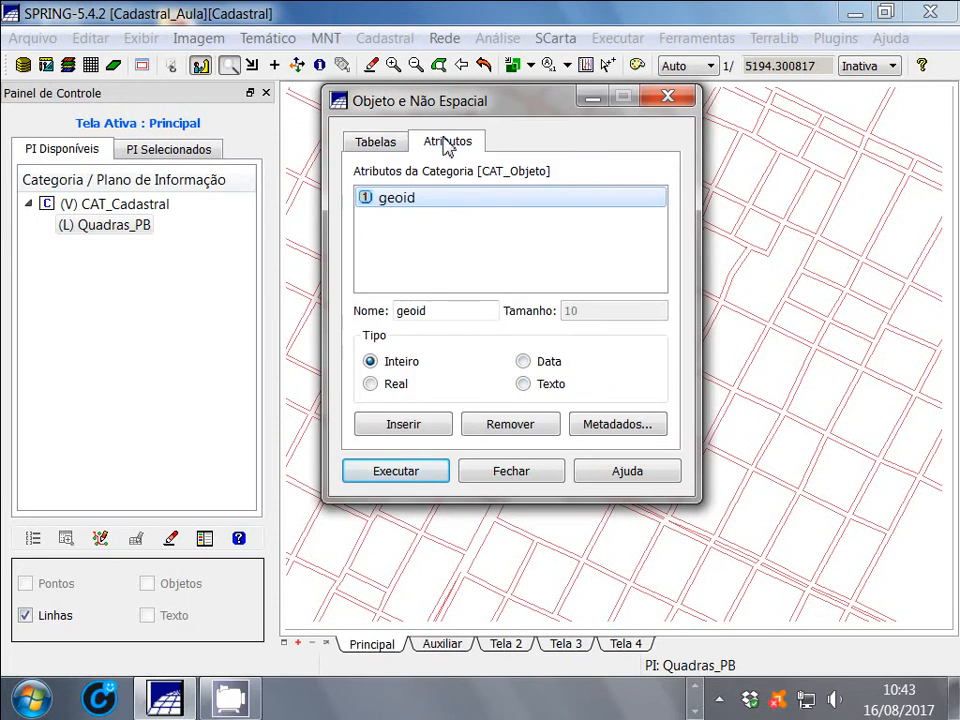
click(384, 147)
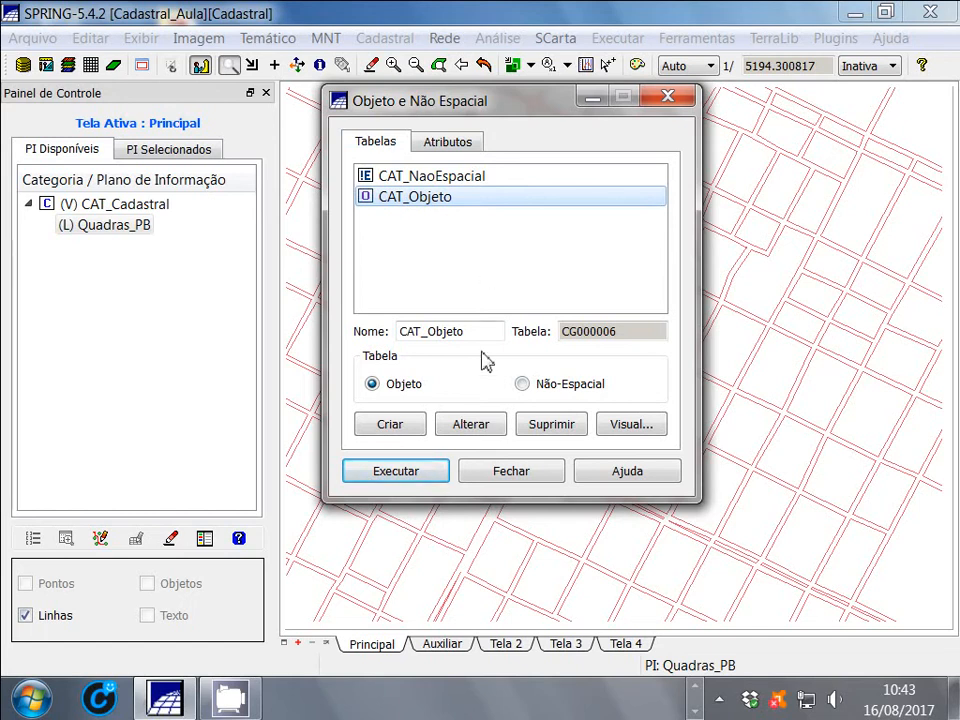
Create an object table named Quadras and execute its creation
drag(484, 328, 398, 333)
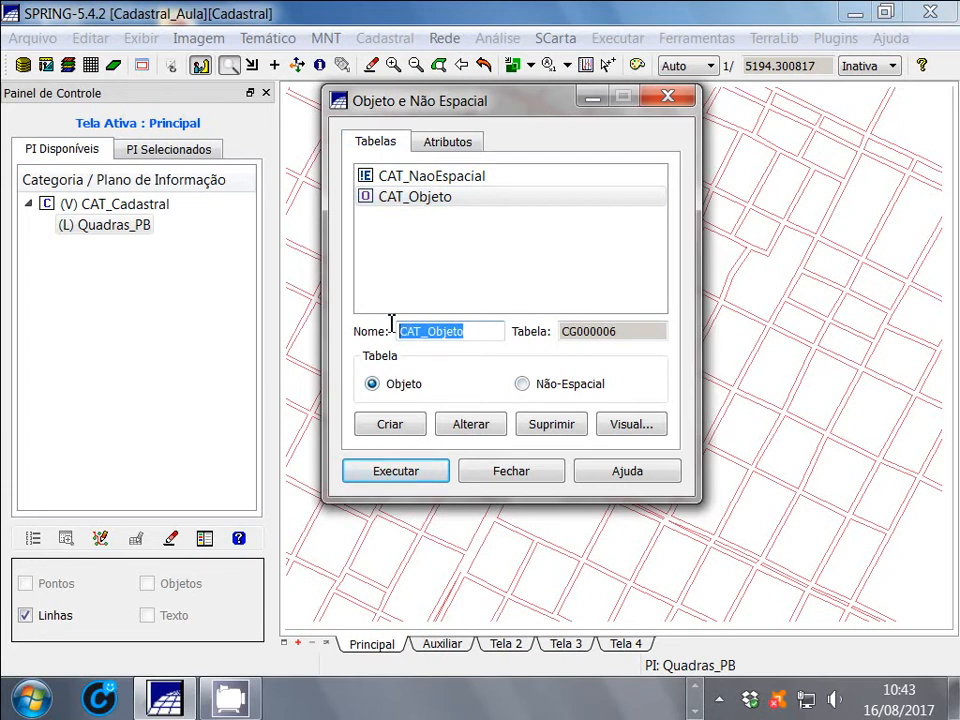
text(Q)
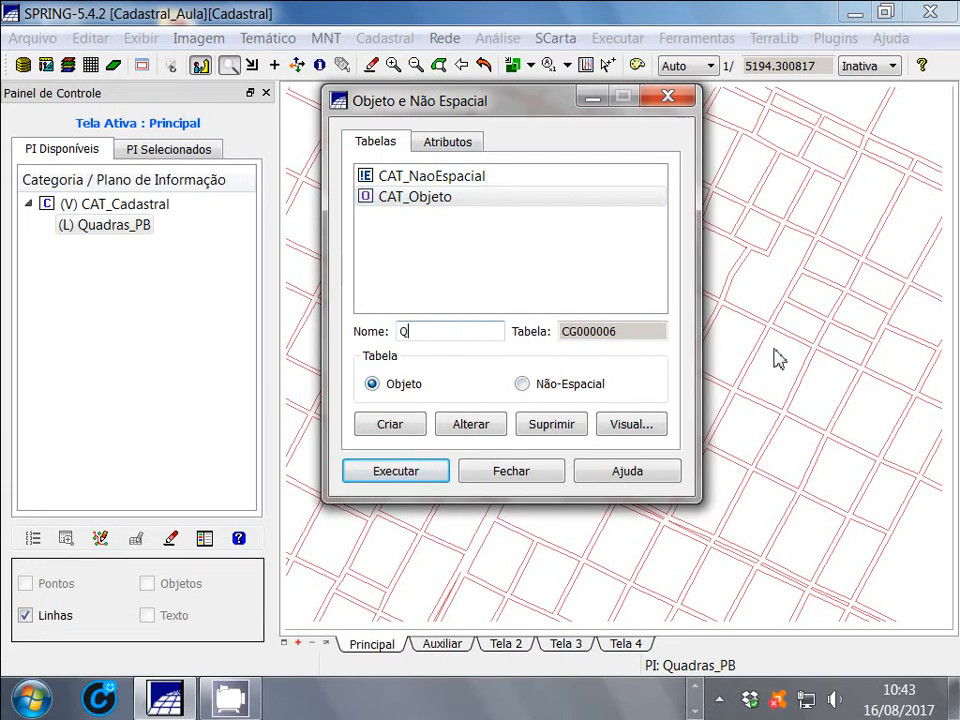
text(uadras)
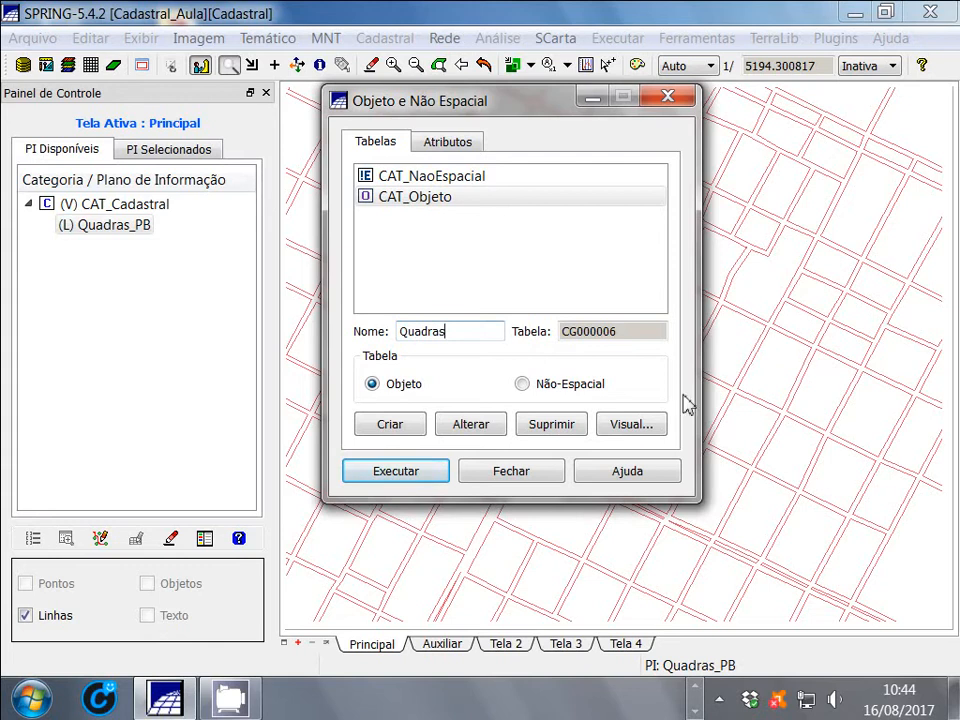
click(391, 426)
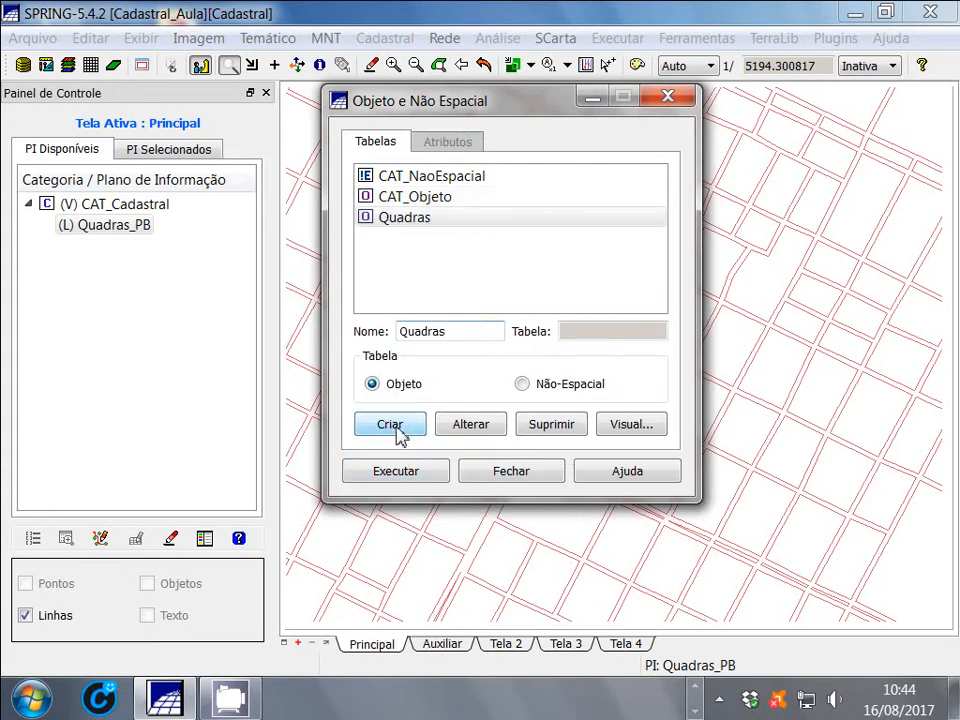
click(396, 481)
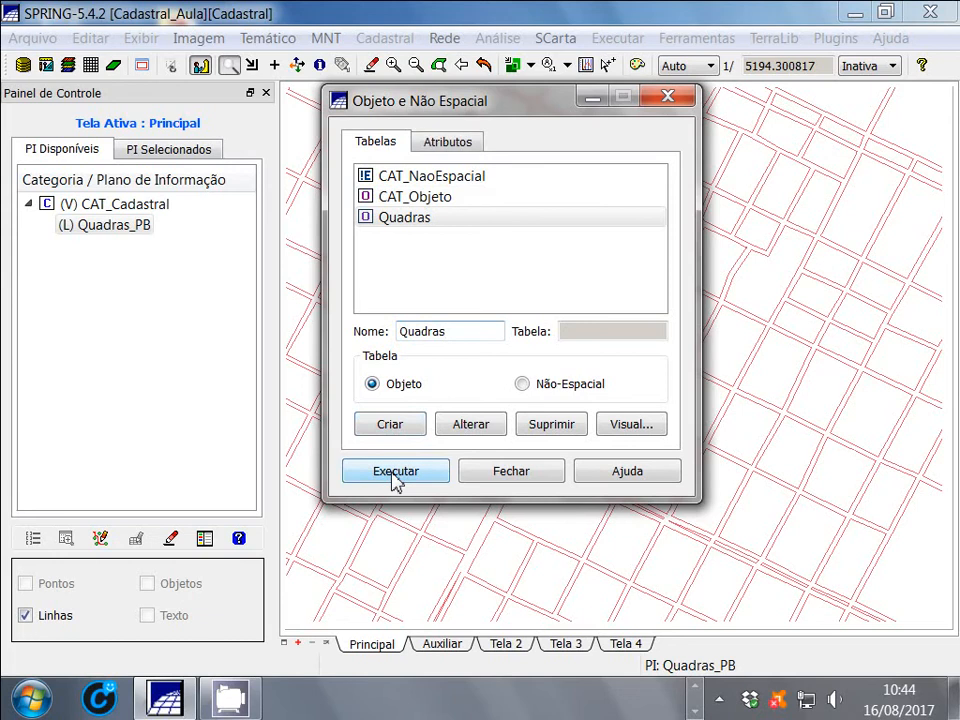
Select the new Quadras category and open its attribute definitions
click(411, 222)
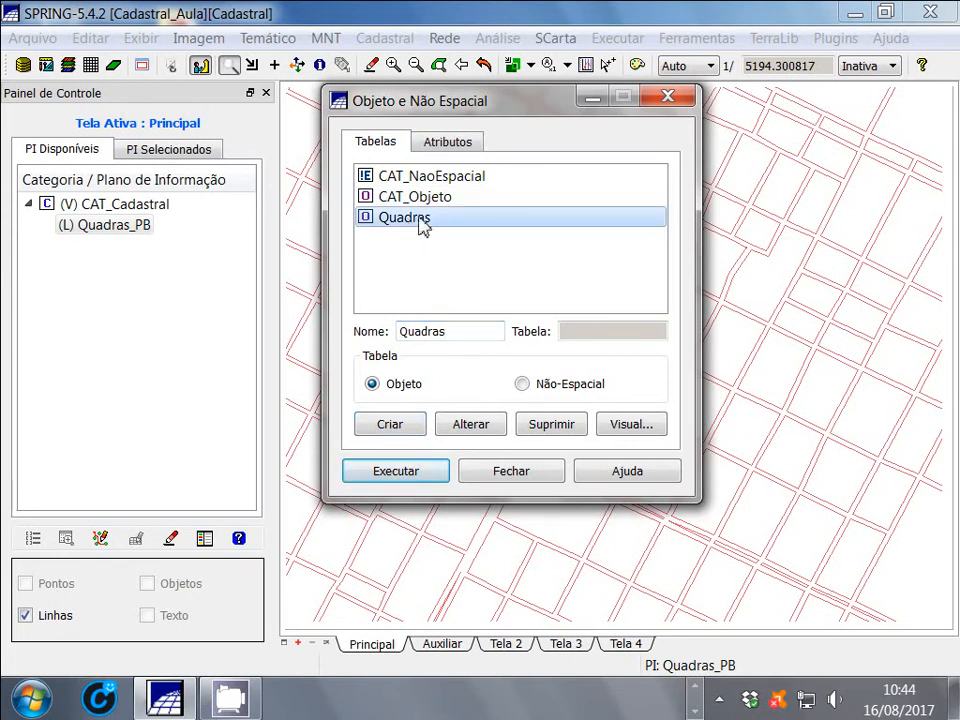
click(375, 221)
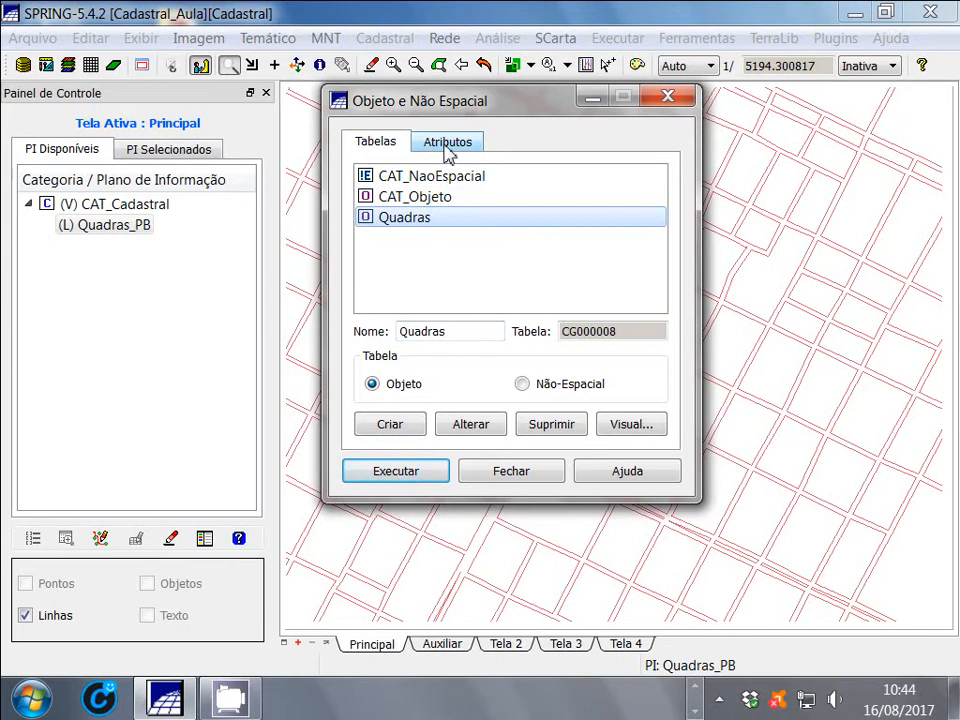
click(447, 150)
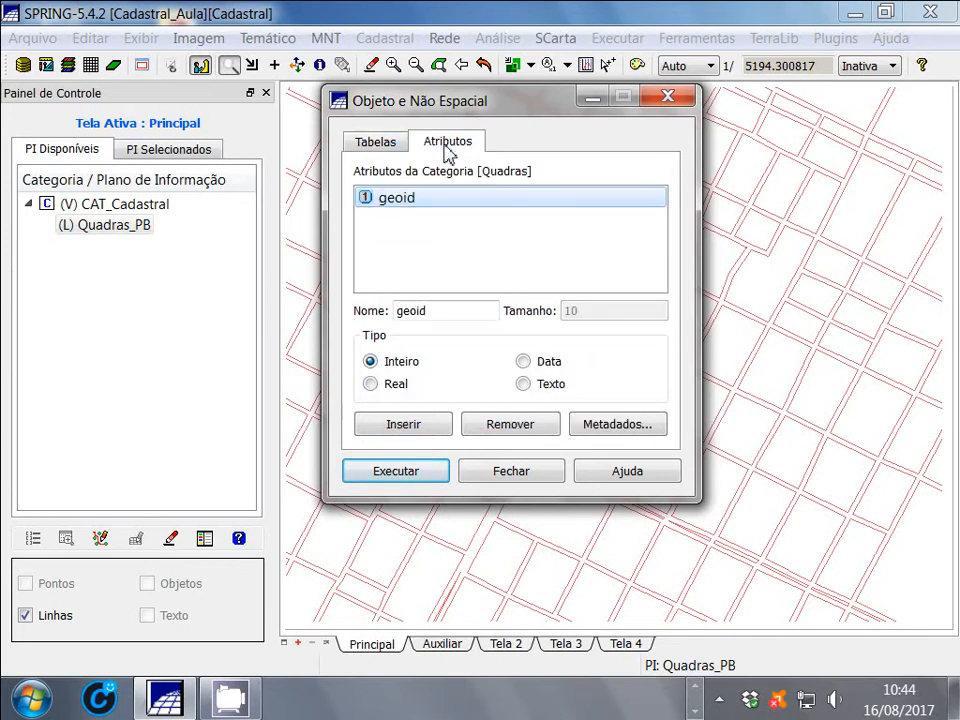
click(368, 141)
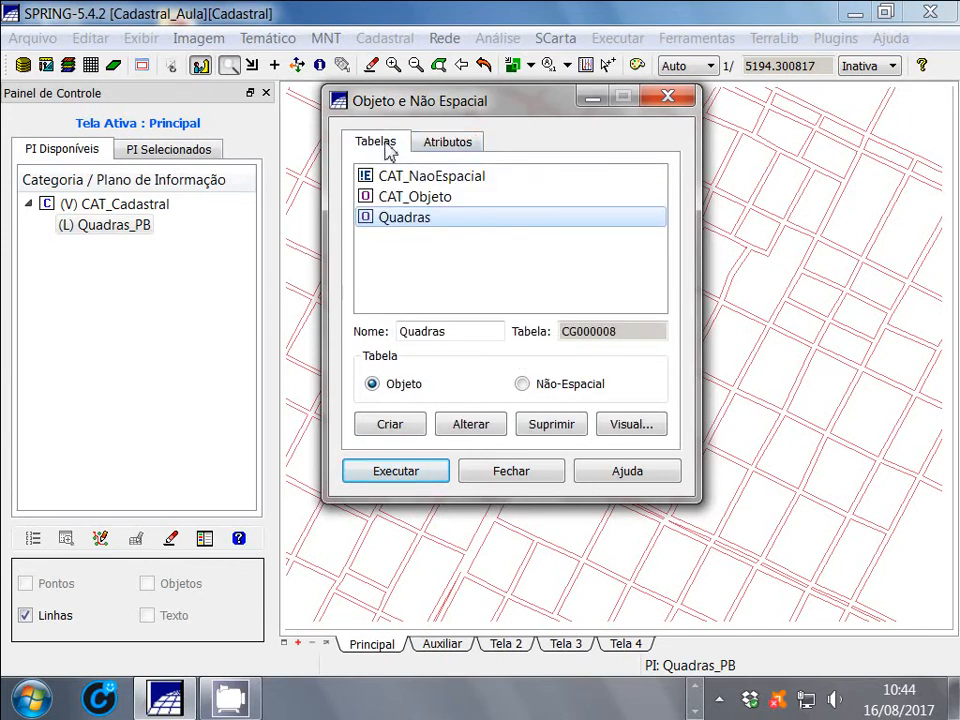
click(453, 146)
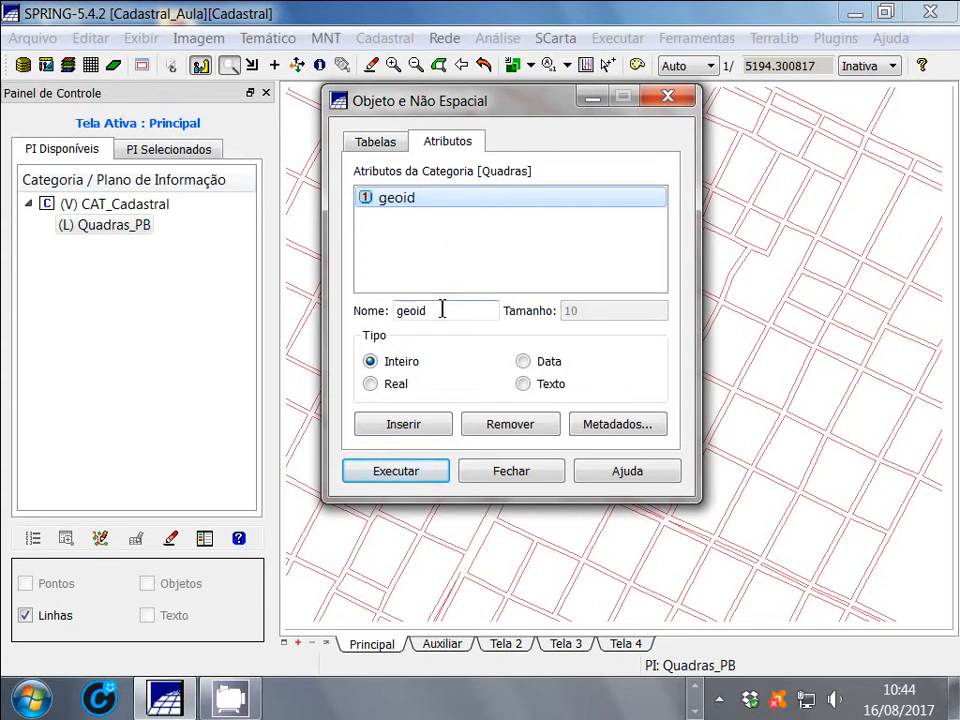
Insert a text attribute named Cod_R with size 10 in the Quadras category
drag(436, 318, 390, 313)
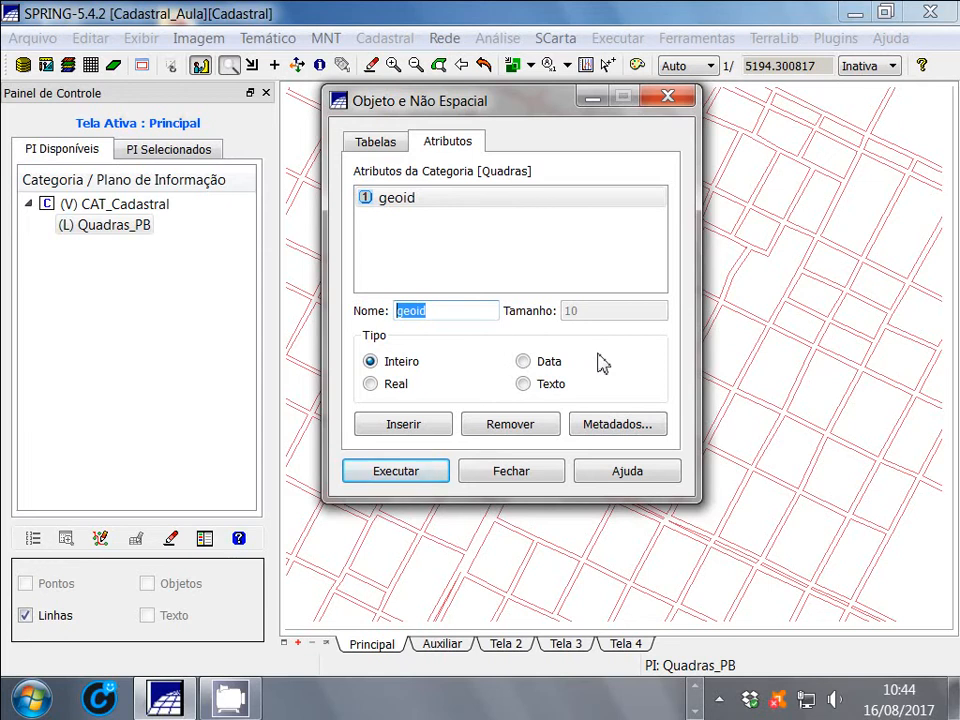
text(Cod_R)
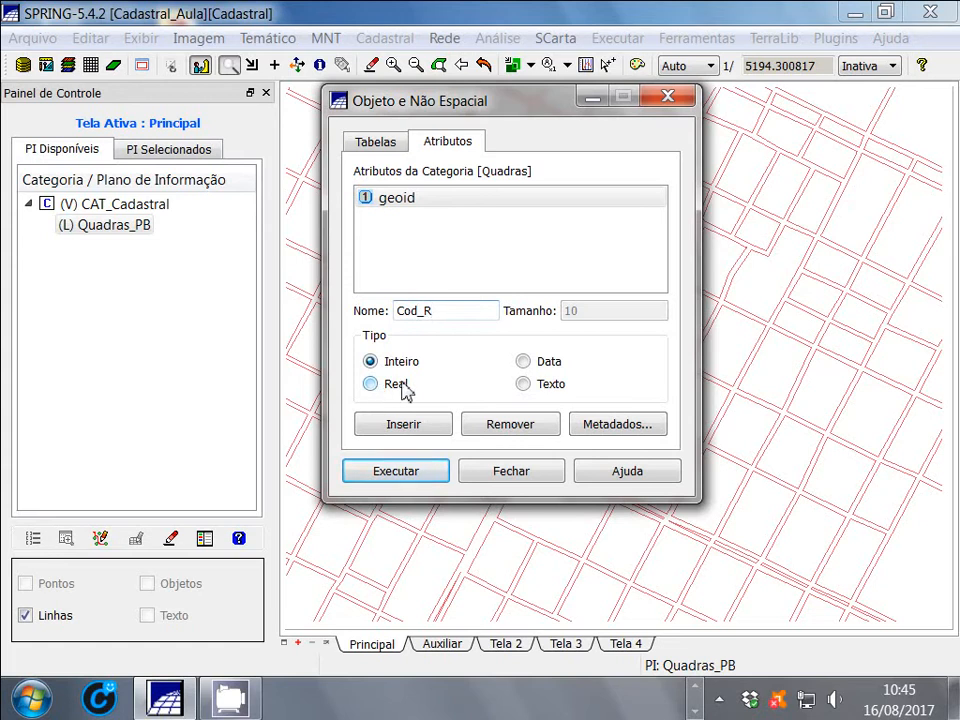
click(523, 384)
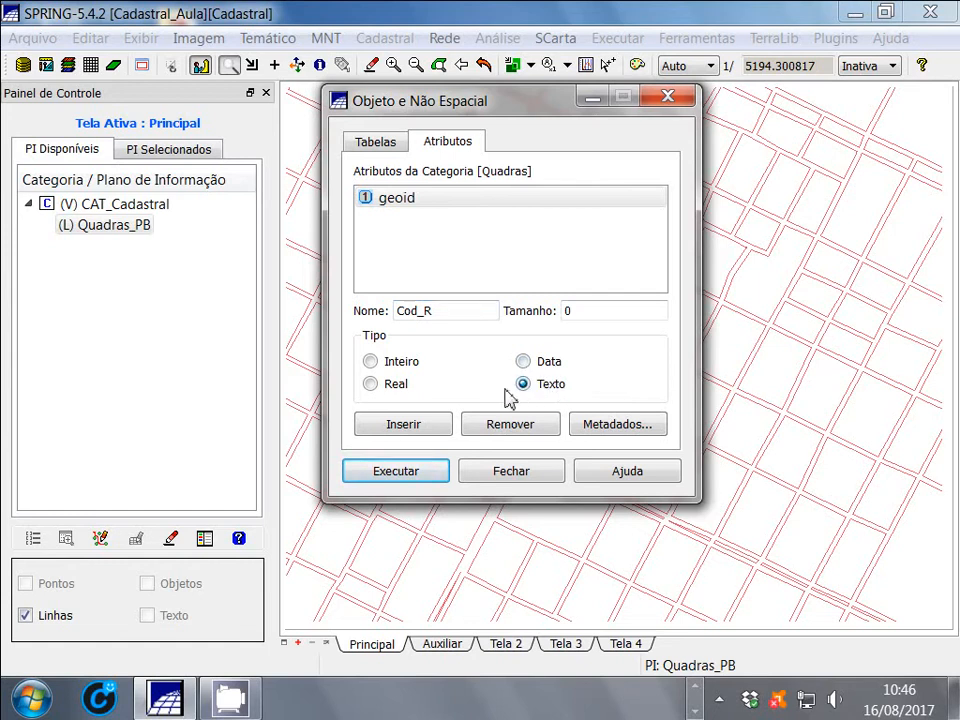
double_click(609, 310)
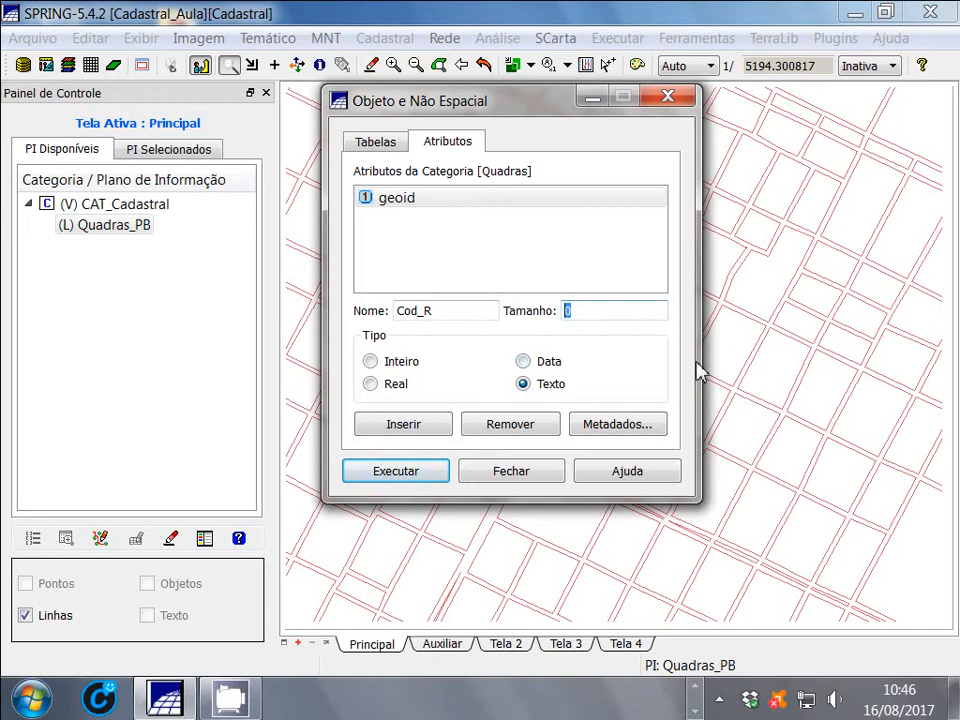
text(10)
click(400, 428)
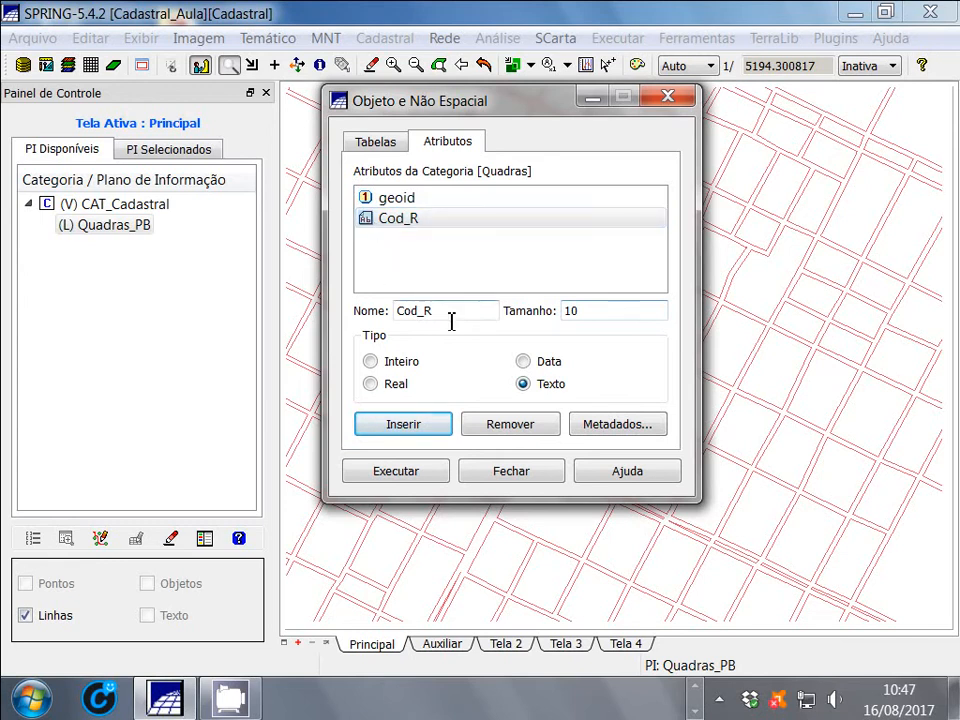
Try to insert a text attribute named Proprietário with size 50 in the Quadras category
drag(451, 318, 394, 318)
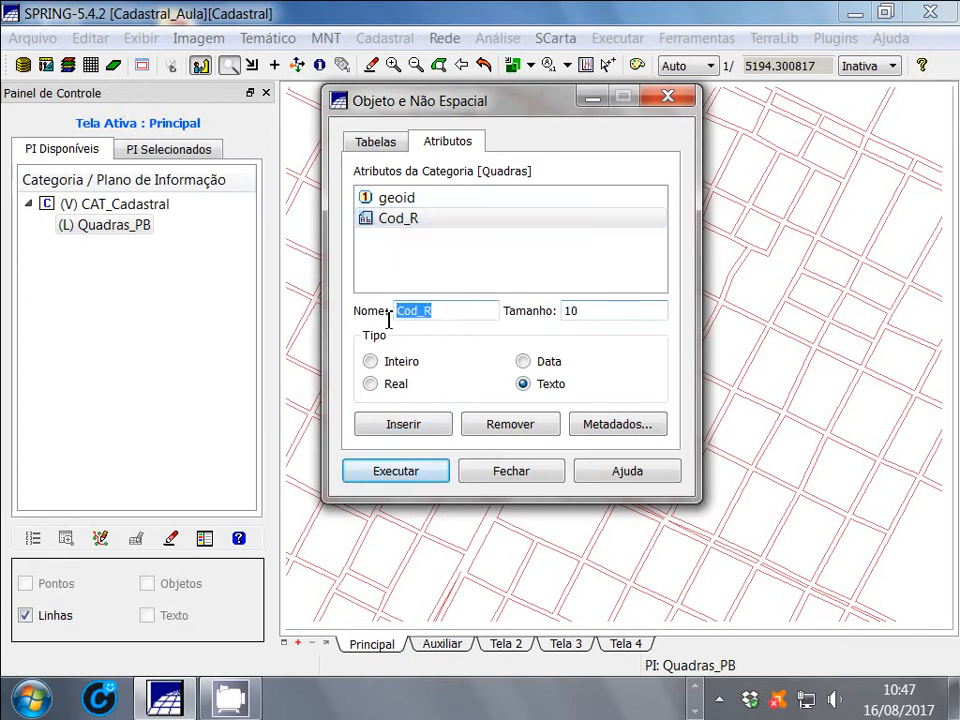
text(Propr)
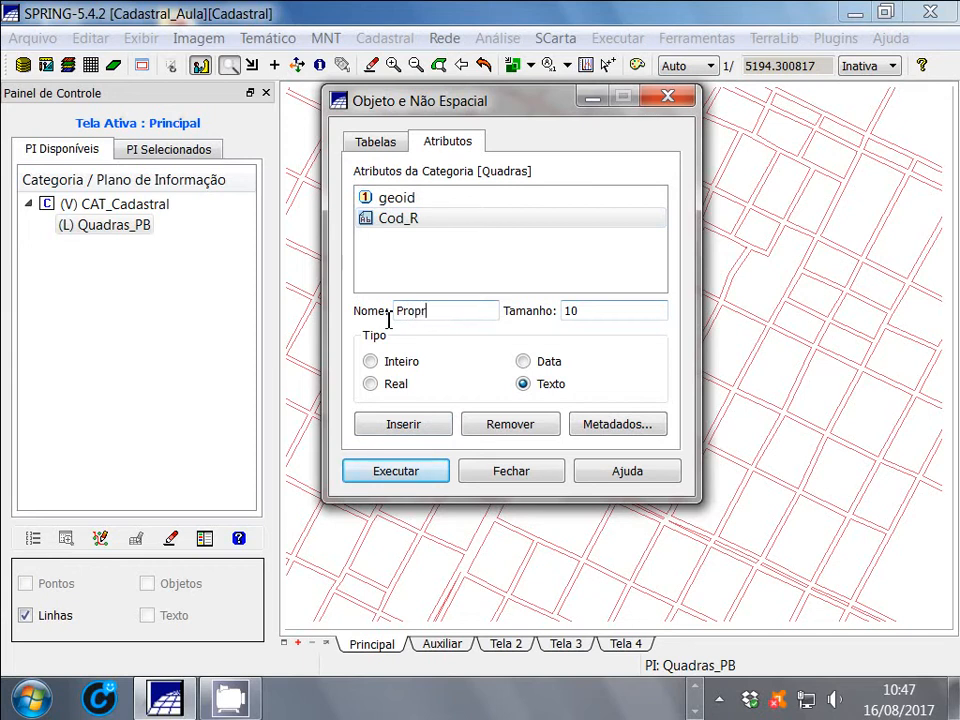
text(ietarios)
key(BackSpace)
click(447, 313)
key(BackSpace)
text(á)
click(477, 316)
double_click(572, 311)
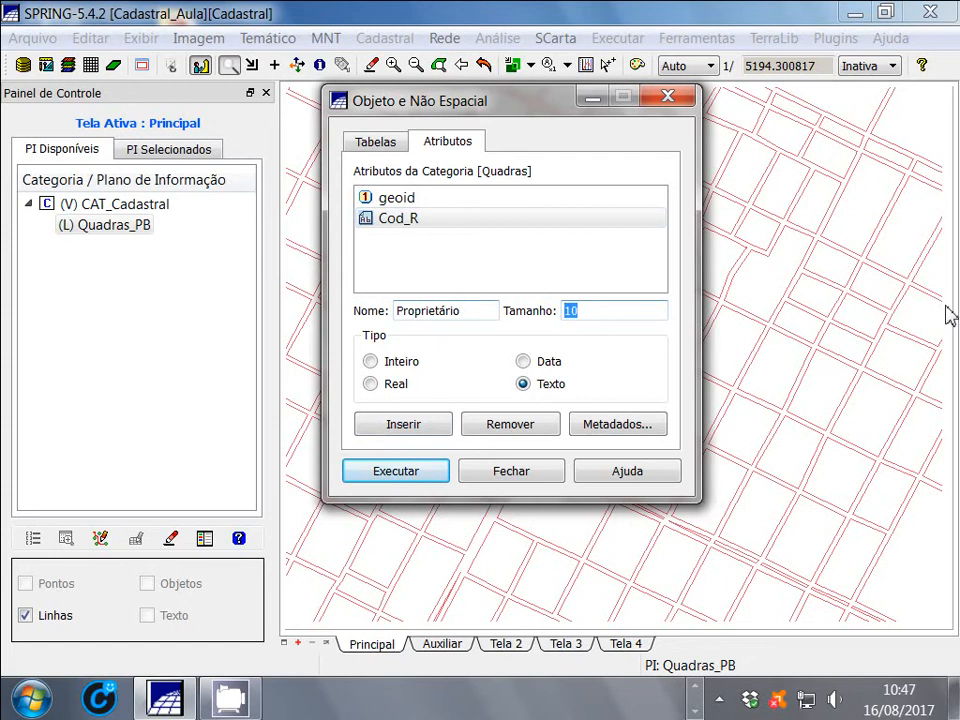
text(50)
click(399, 428)
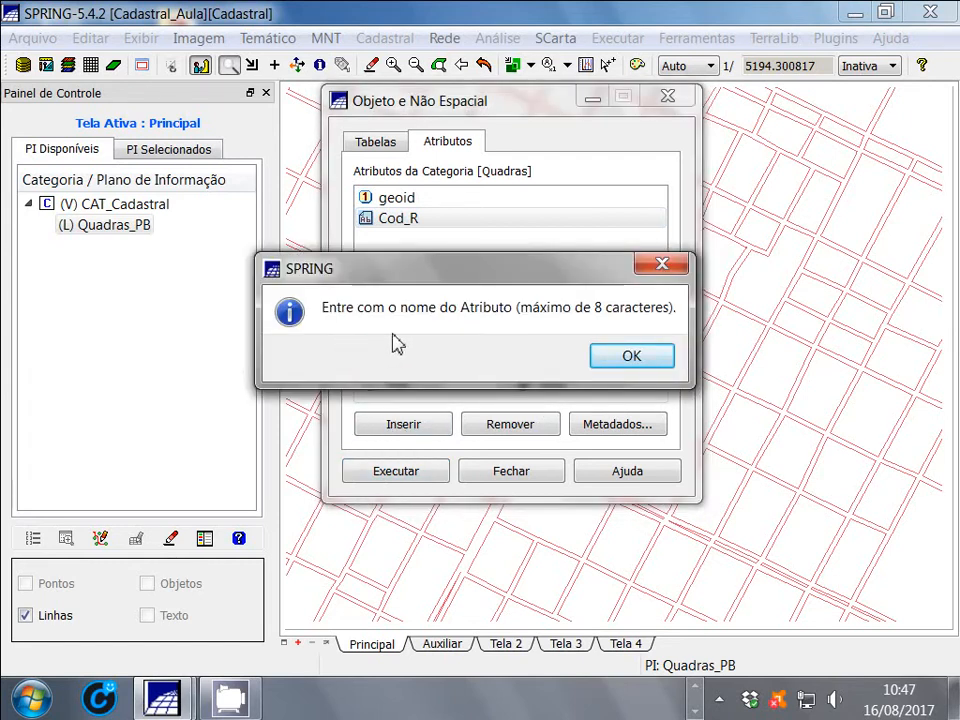
click(638, 352)
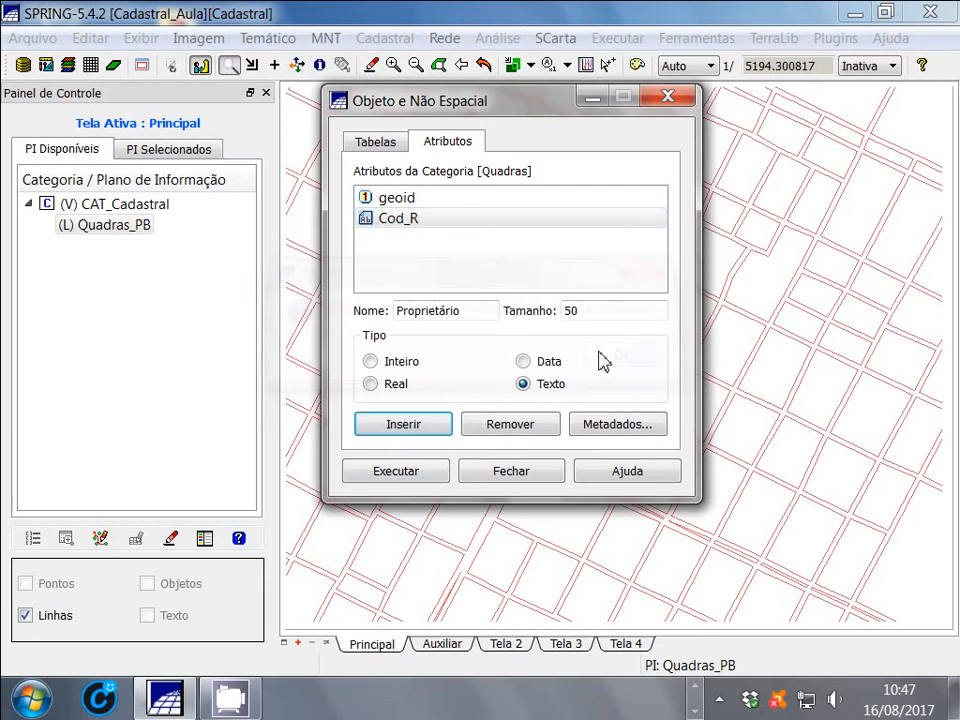
Shorten the owner attribute's name to Propriet and insert it in the Quadras category
click(475, 309)
key(BackSpace)
key(BackSpace)
key(BackSpace)
key(BackSpace)
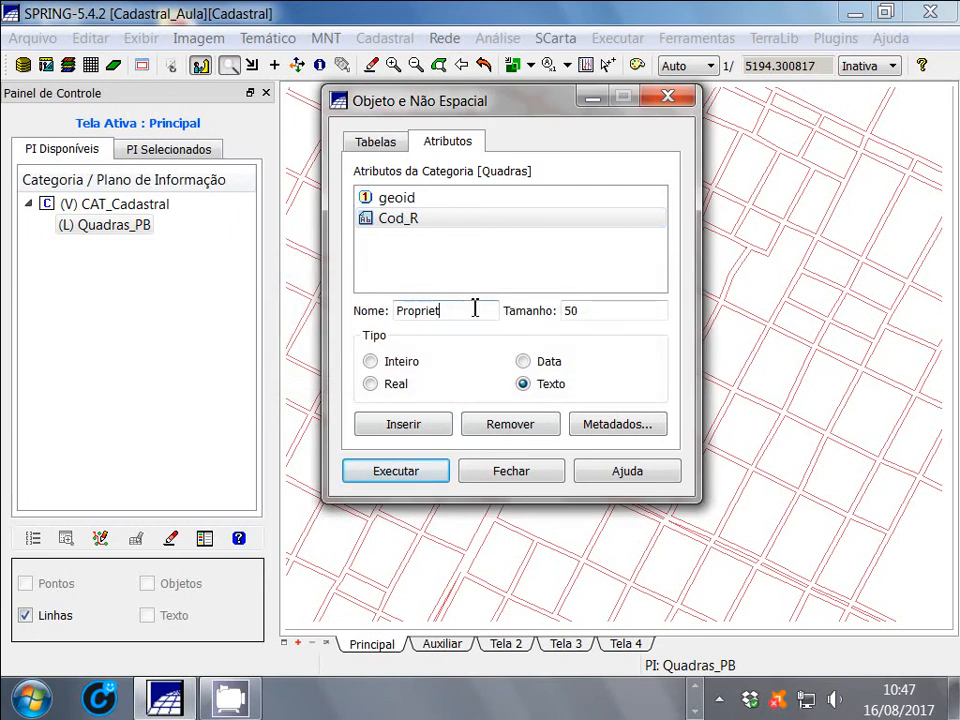
click(405, 428)
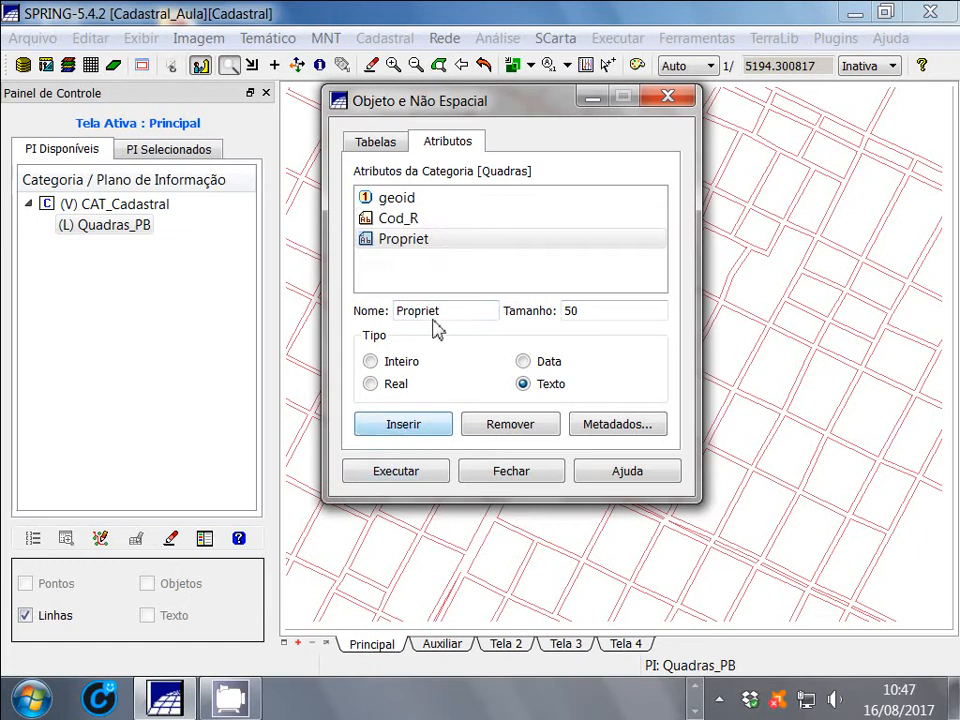
Insert an address attribute named Ender with the same text type and size as Propriet
drag(445, 310, 366, 312)
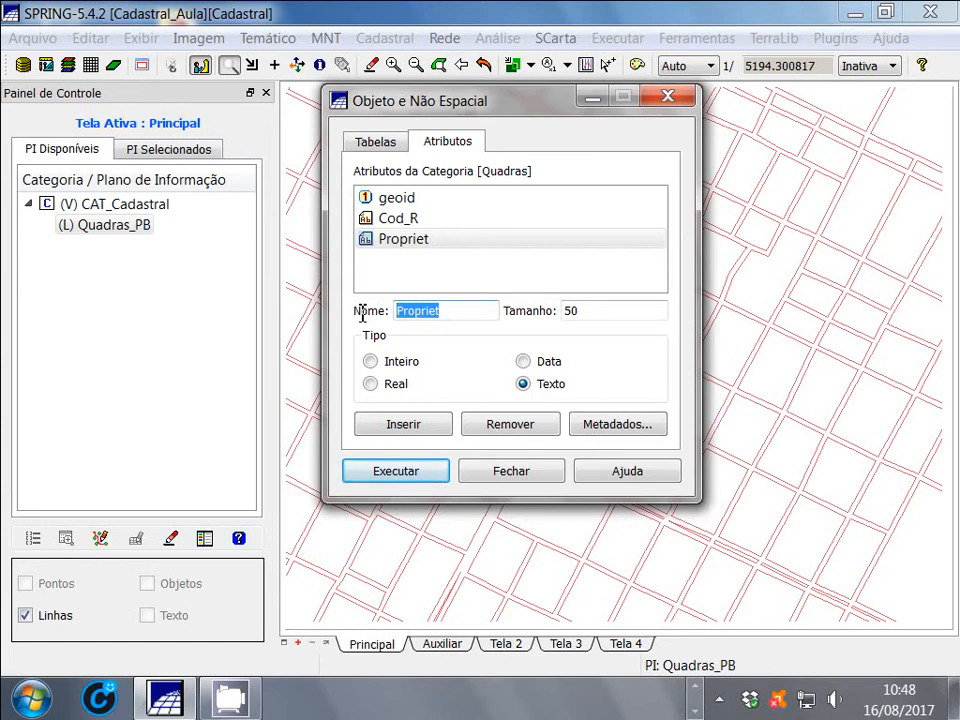
text(Endereço)
key(BackSpace)
key(BackSpace)
key(BackSpace)
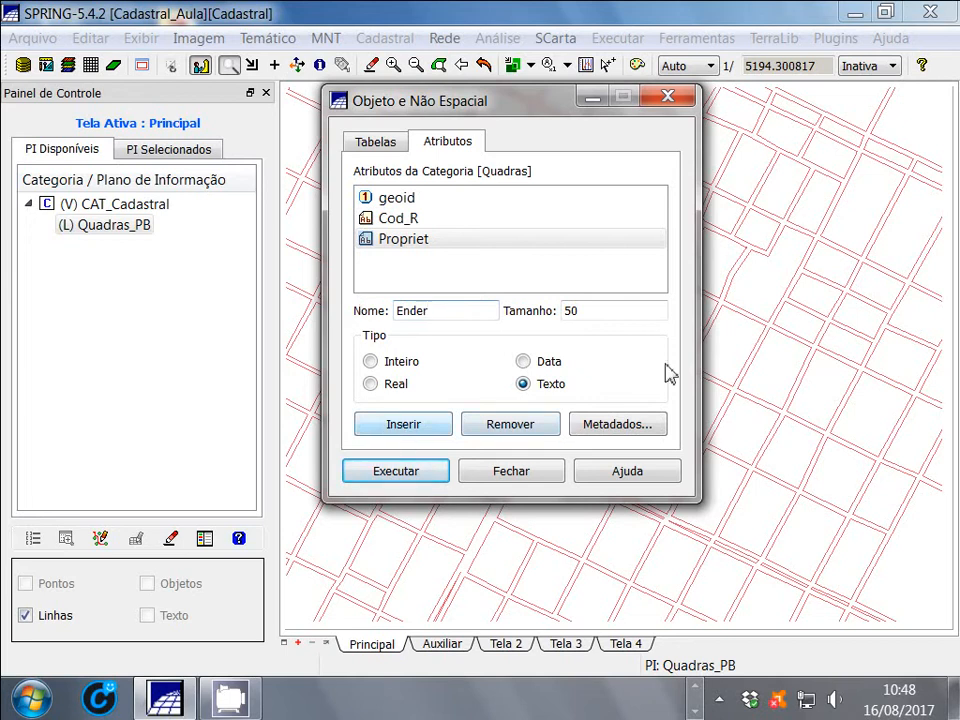
click(393, 430)
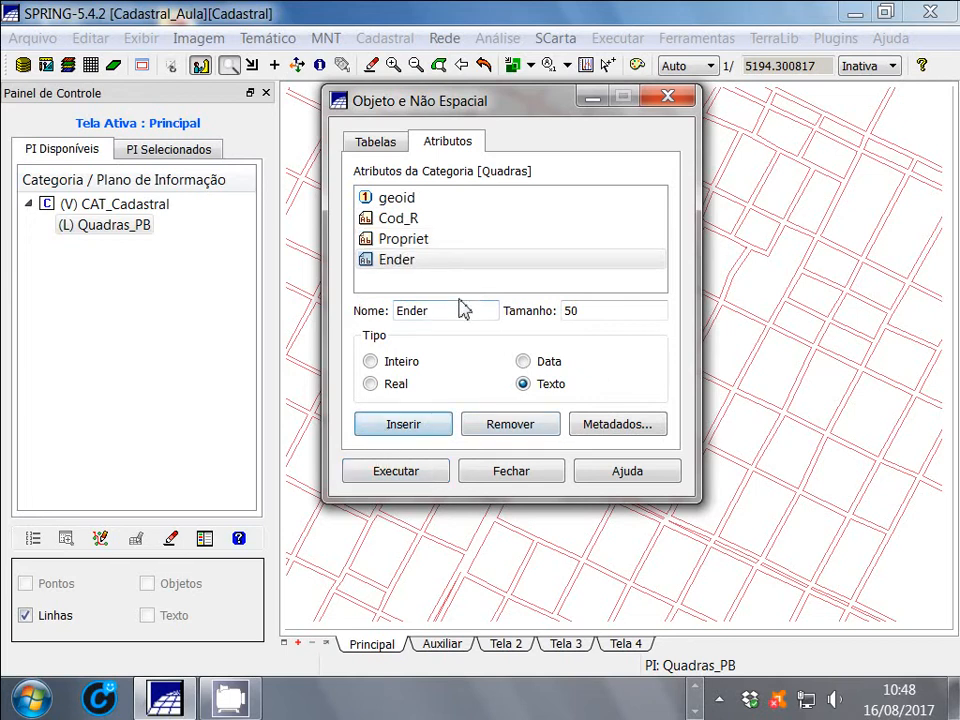
Insert an attribute named Area_T of type Real in the Quadras category
drag(458, 314, 364, 332)
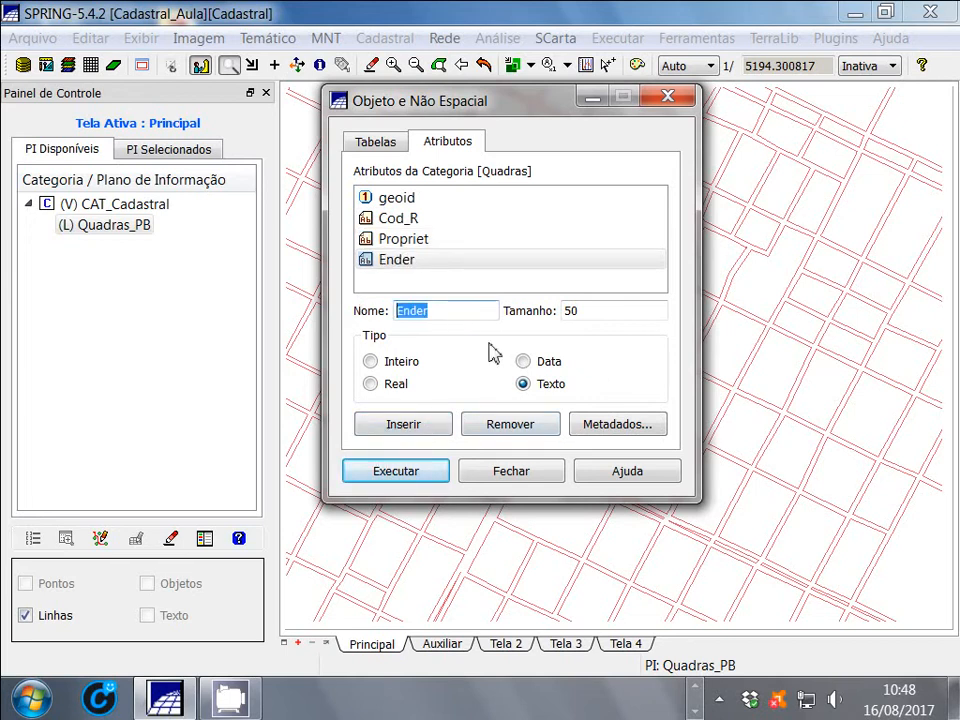
text(Ara)
key(BackSpace)
text(ea_T)
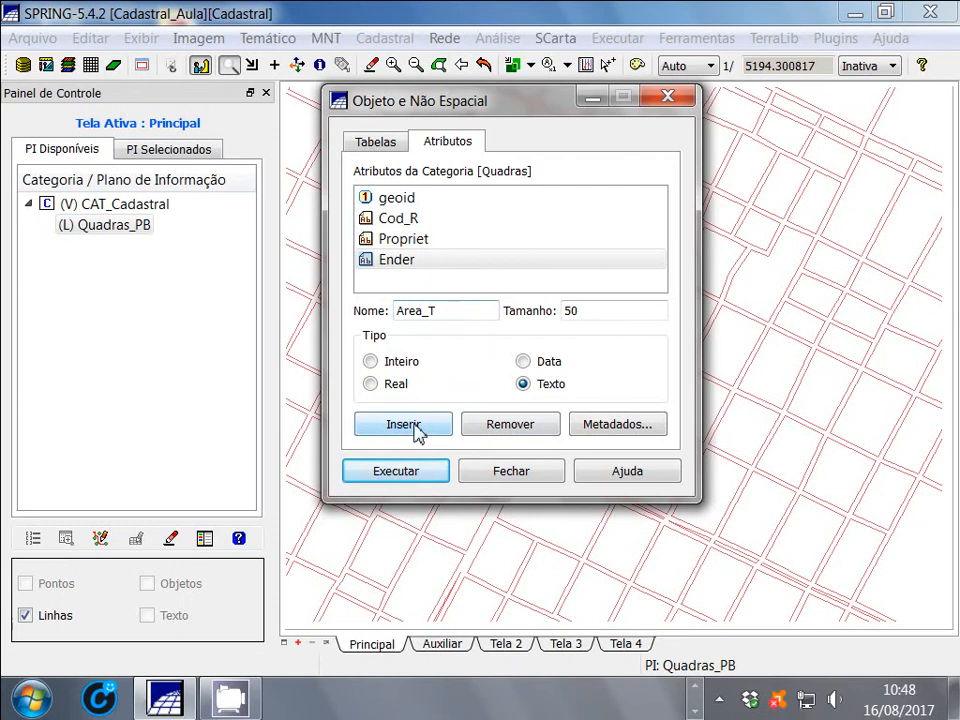
click(372, 362)
click(373, 386)
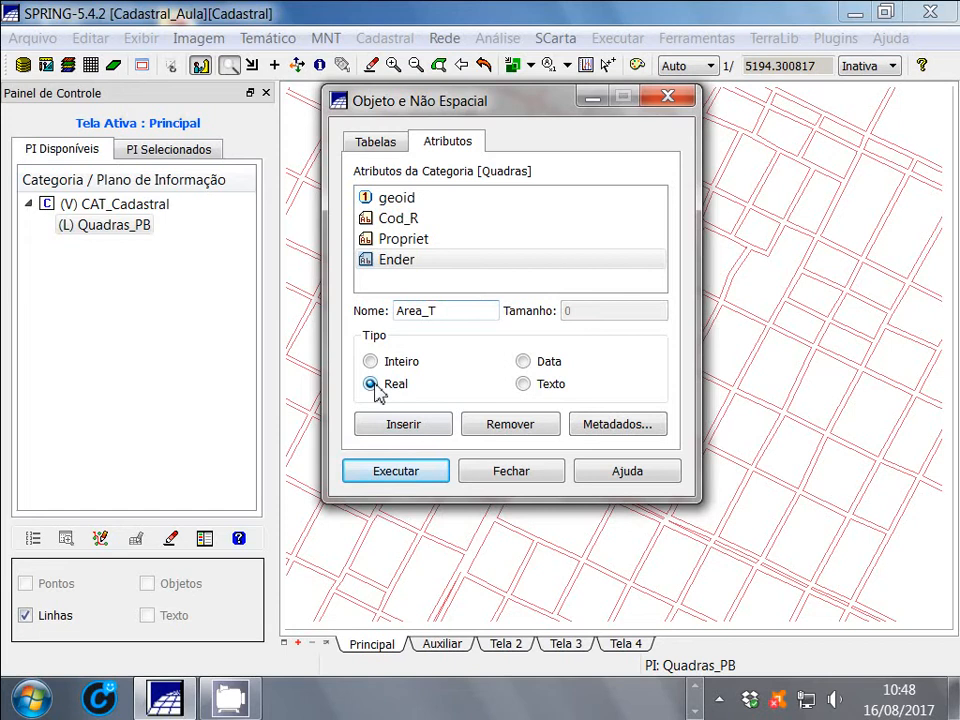
click(402, 428)
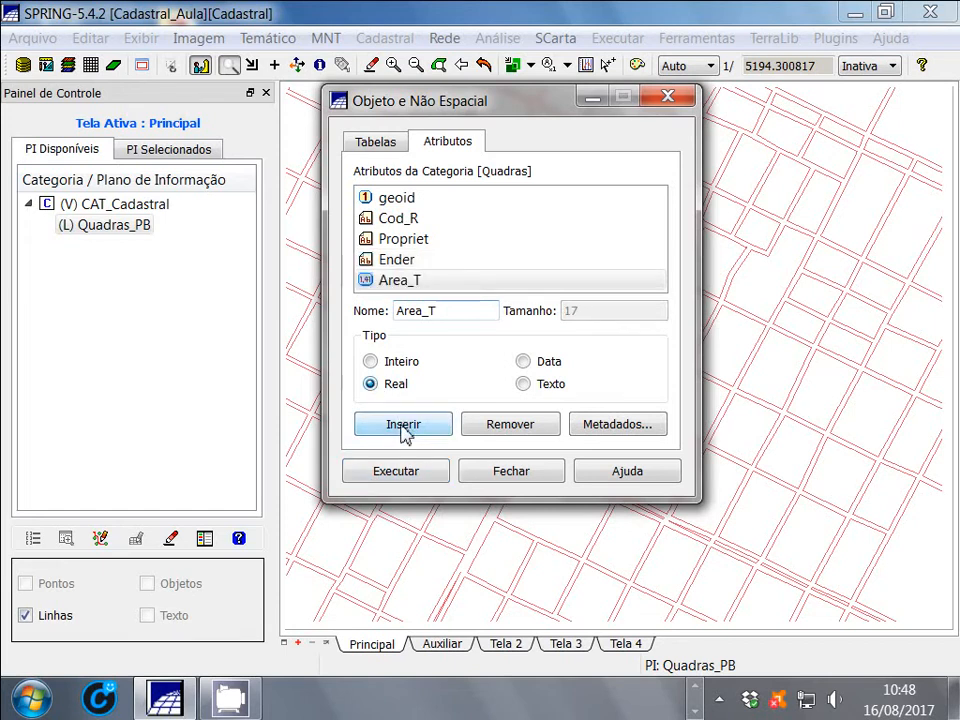
Insert another Real attribute named Area_C in the Quadras category
drag(469, 311, 369, 314)
click(461, 311)
key(BackSpace)
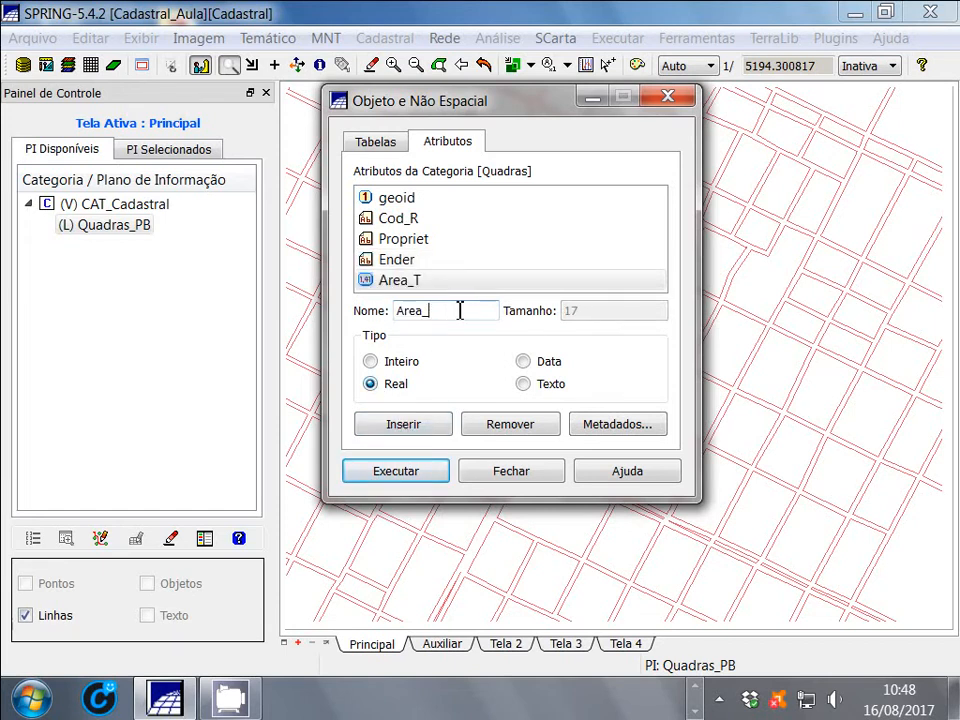
text(C)
click(393, 432)
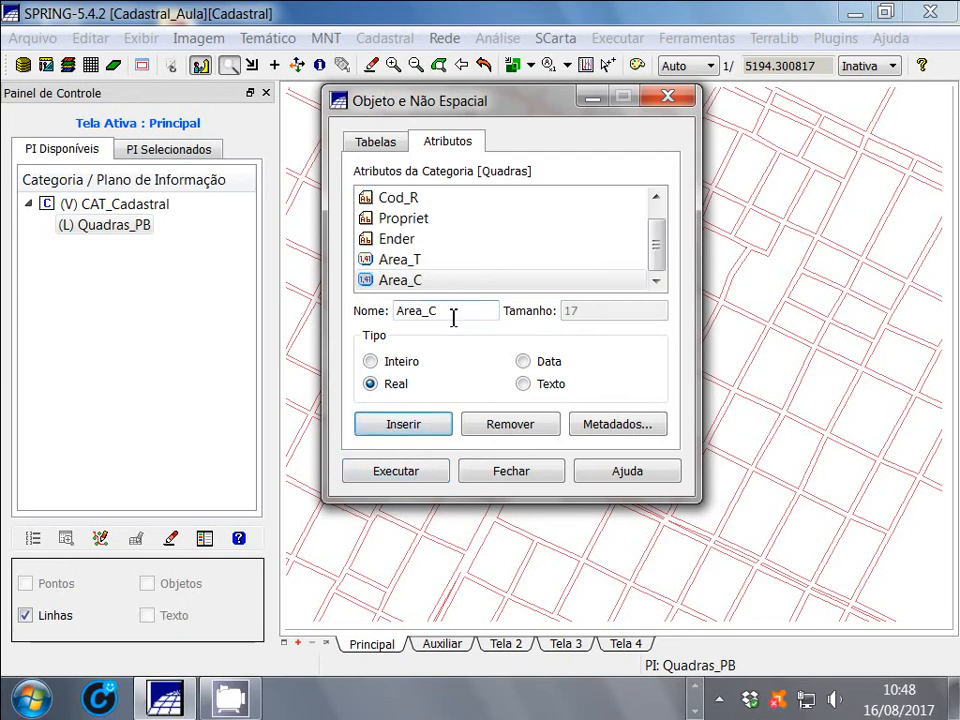
Insert a text attribute named Tipo_I with size 10 in the Quadras category
drag(454, 312, 347, 300)
text(T)
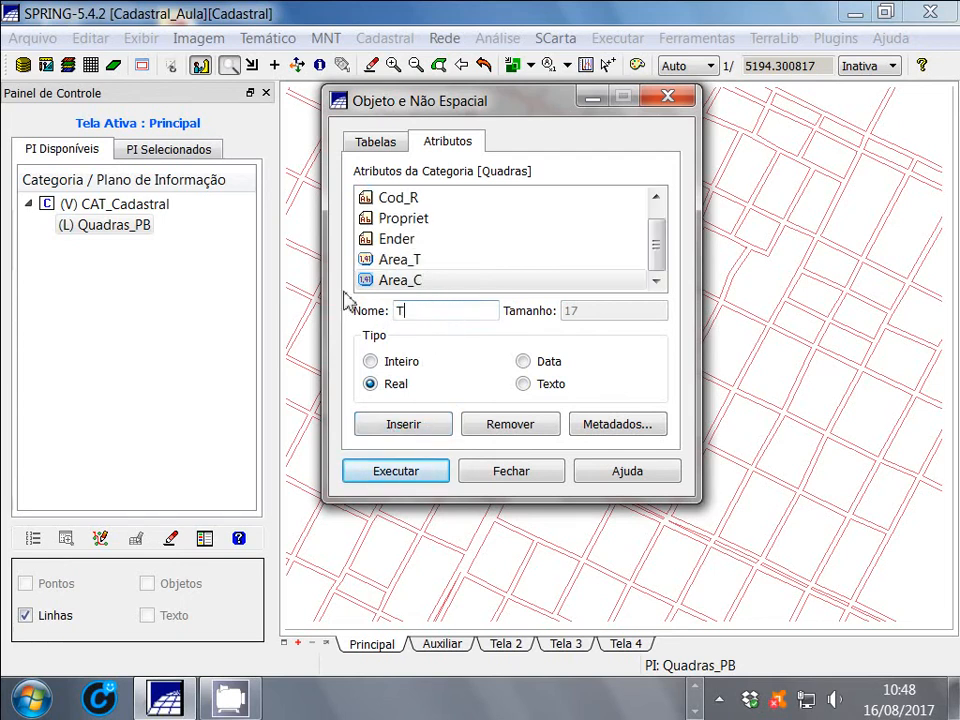
text(ipo_I)
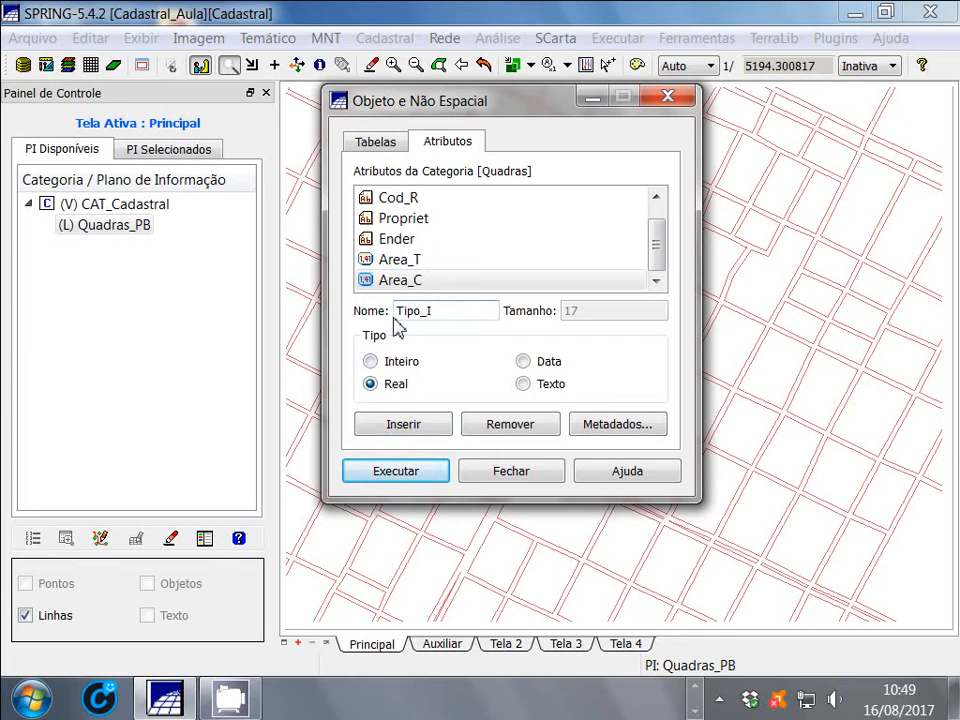
click(523, 385)
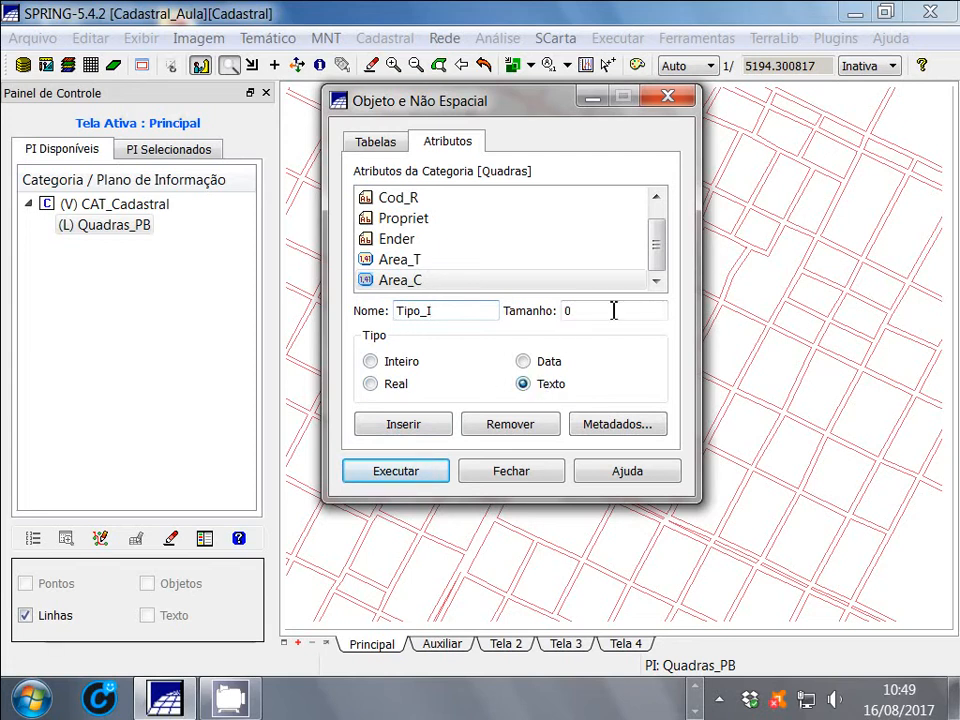
drag(579, 315, 546, 322)
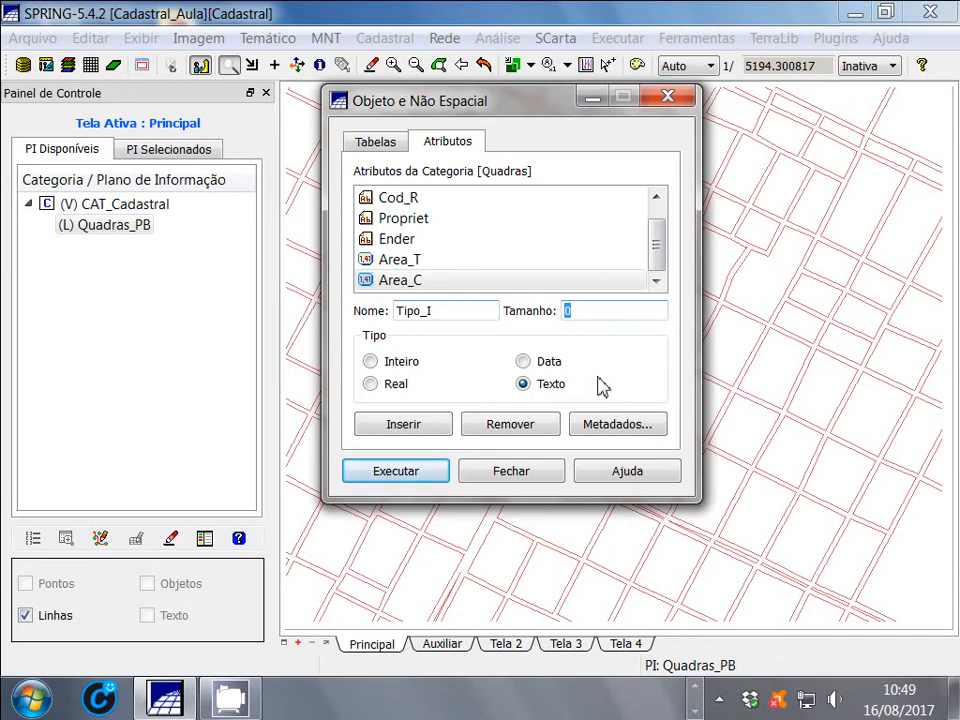
text(10)
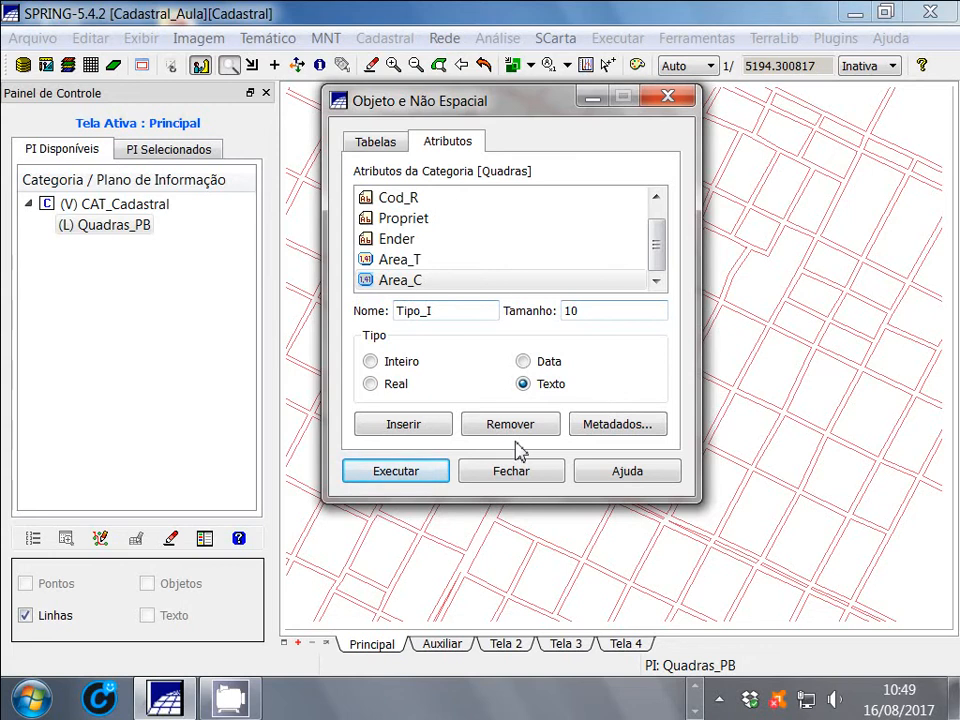
click(414, 426)
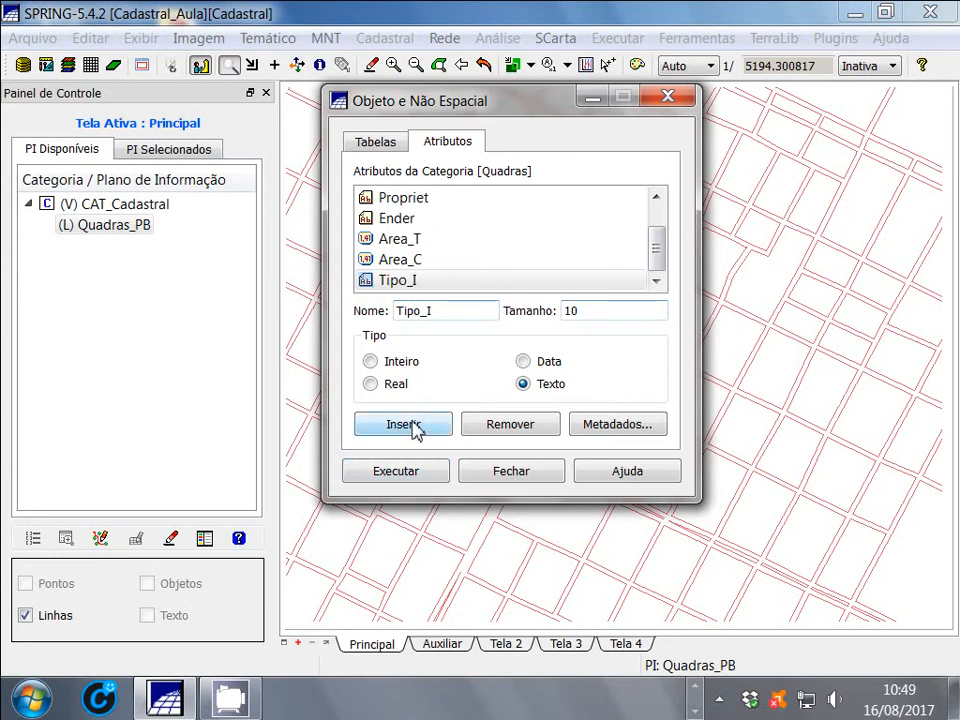
Insert an attribute named Renda of type Real in the Quadras category
drag(446, 315, 387, 327)
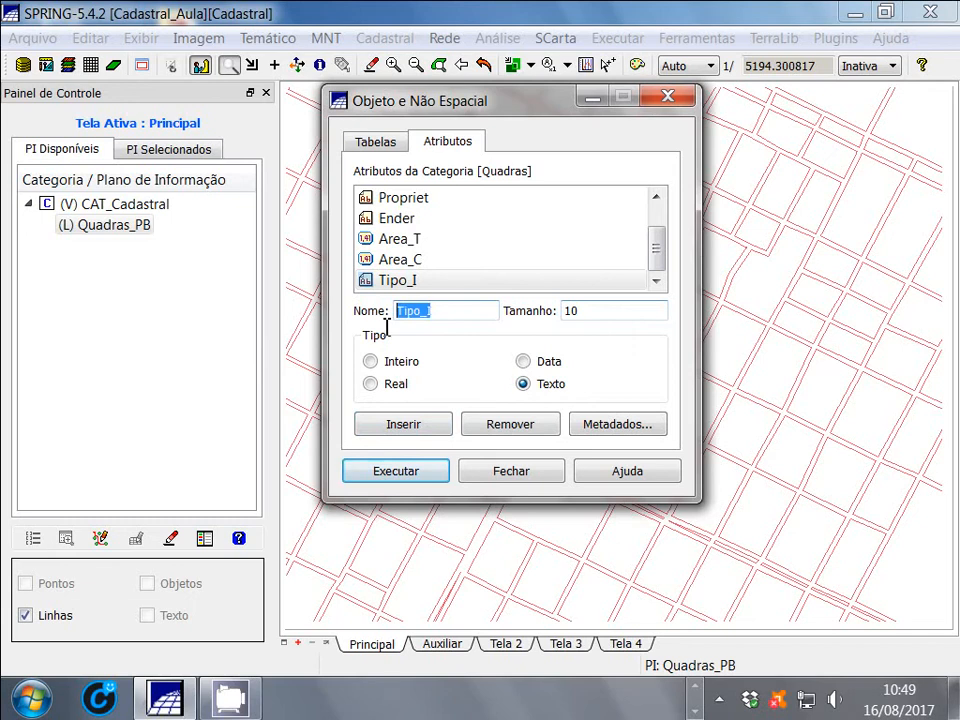
text(Renda)
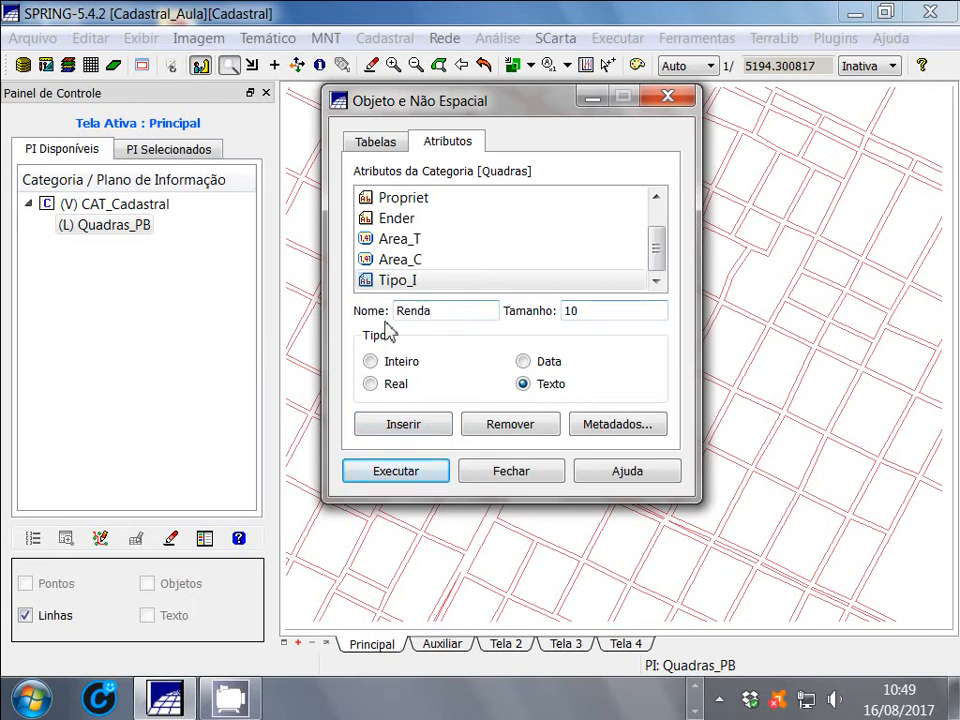
click(372, 385)
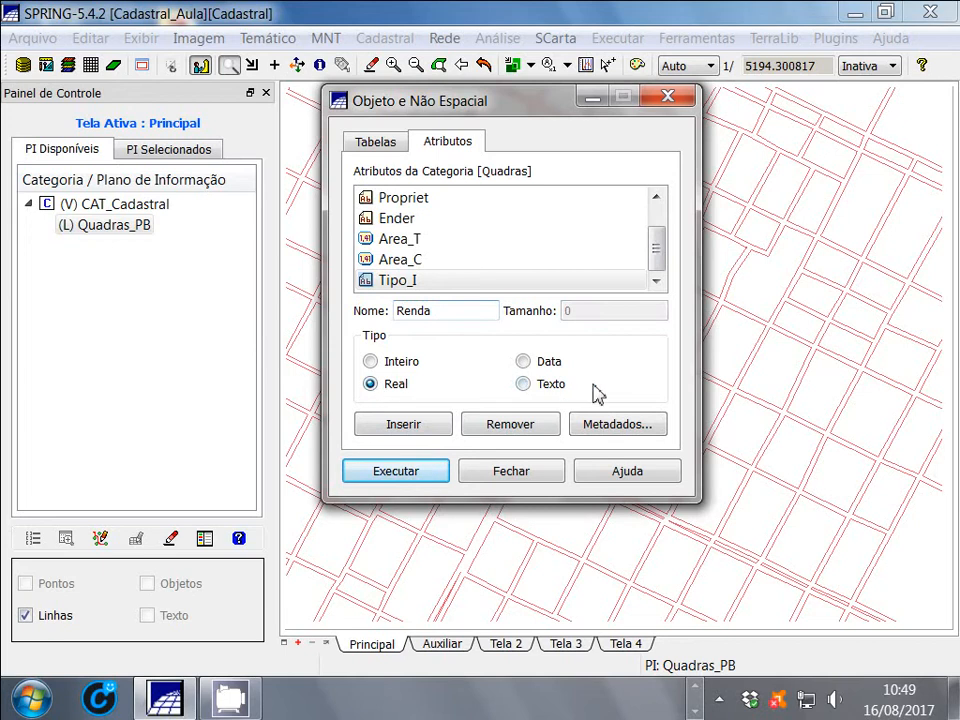
click(393, 436)
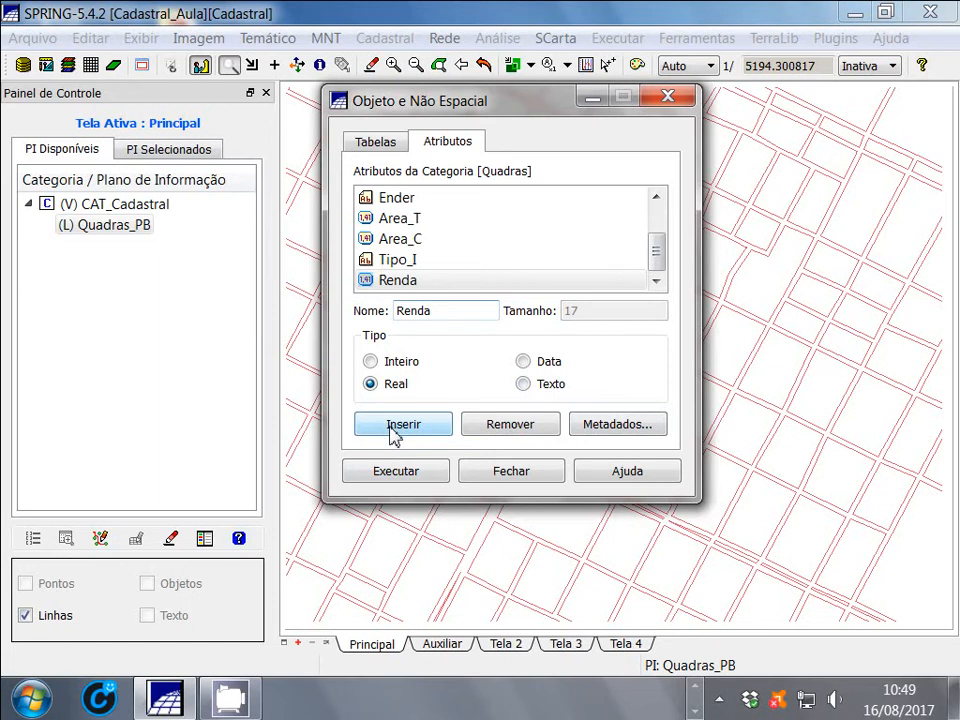
Insert another Real attribute named Perimetr in the Quadras category
click(443, 316)
drag(443, 316, 376, 318)
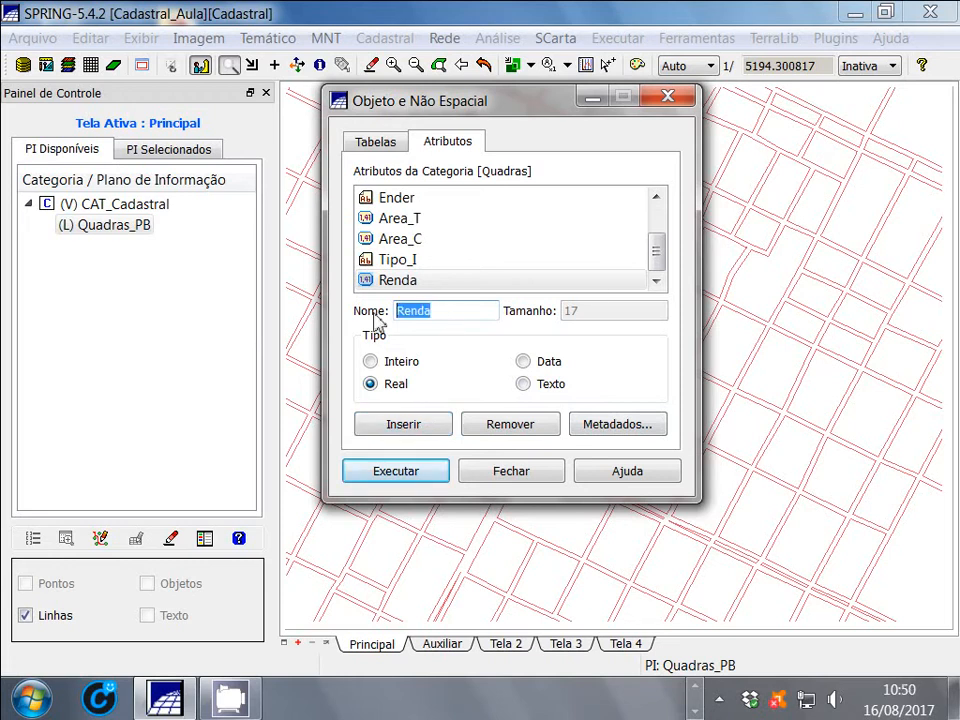
text(Perim)
key(BackSpace)
key(BackSpace)
text(imetr)
click(424, 433)
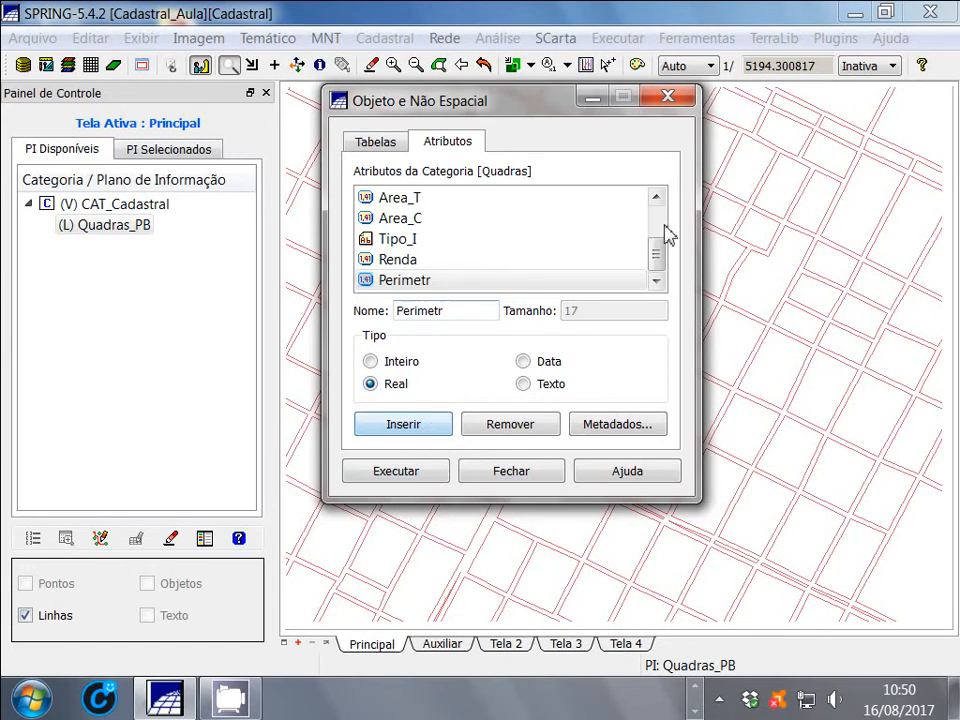
Check the Quadras attribute list, then apply the new attributes to the category and close the attribute definition window
mouse_move(658, 253)
mouse_down()
mouse_move(660, 228)
mouse_move(660, 258)
mouse_up()
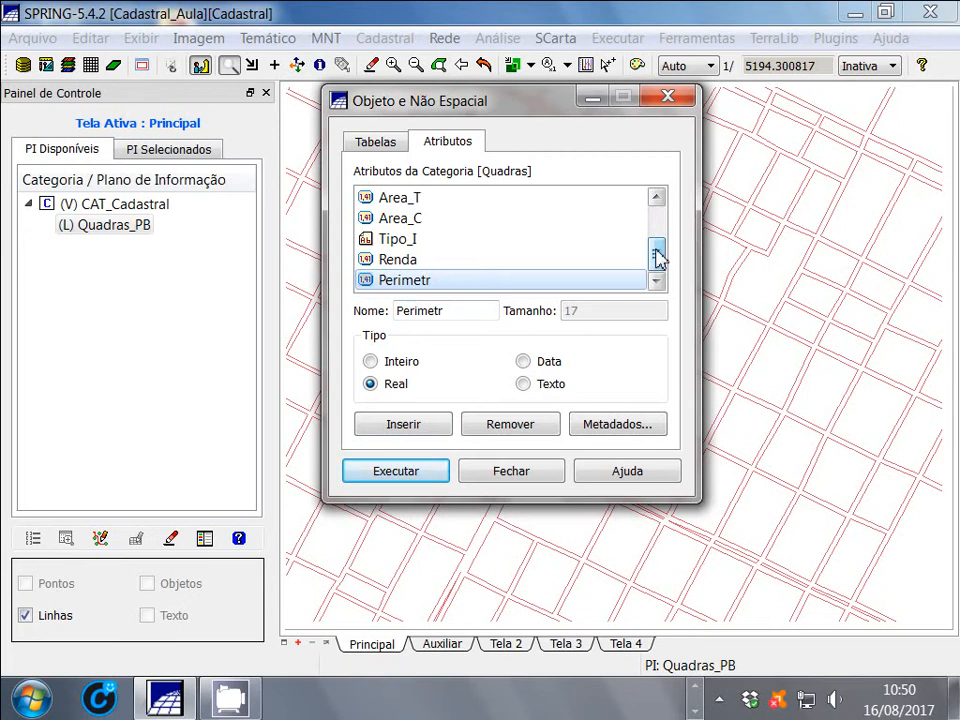
drag(656, 251, 662, 216)
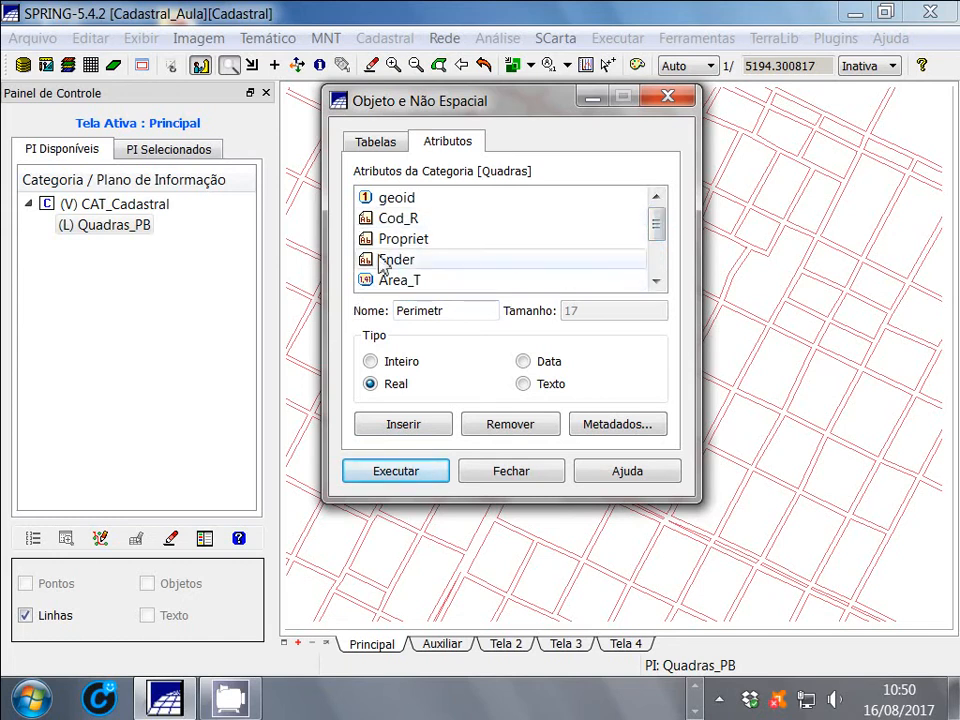
click(385, 220)
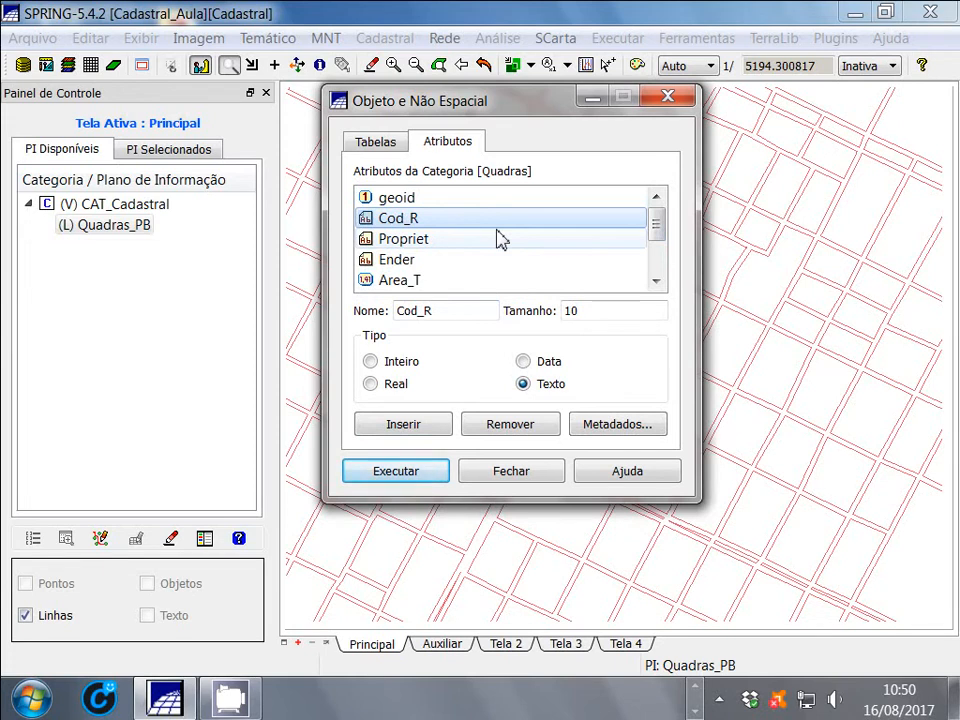
click(597, 112)
click(55, 660)
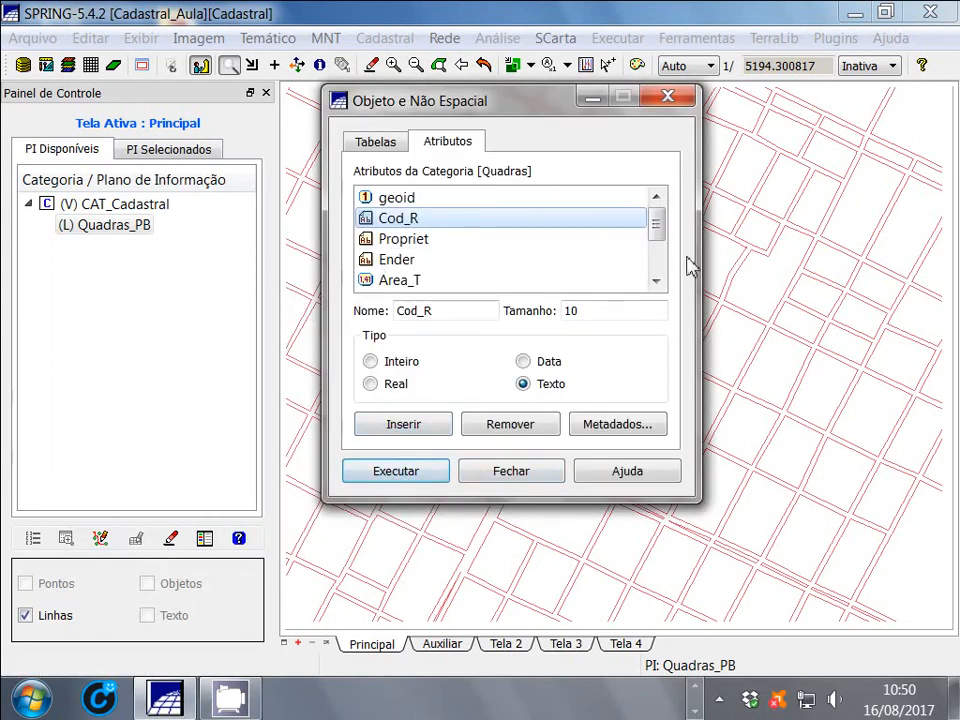
drag(654, 230, 660, 272)
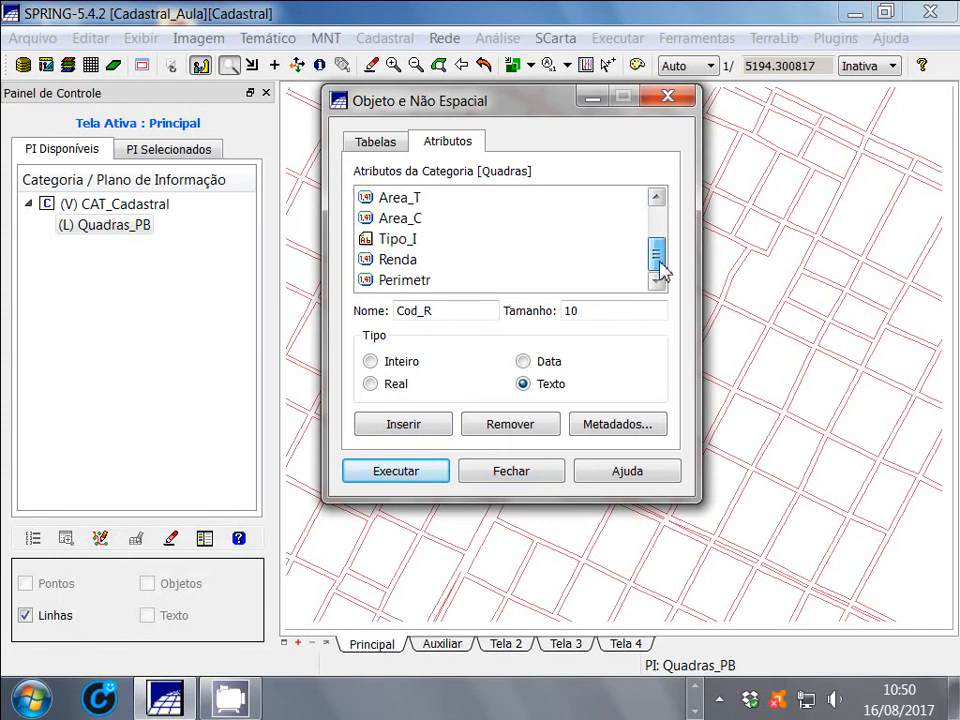
click(397, 472)
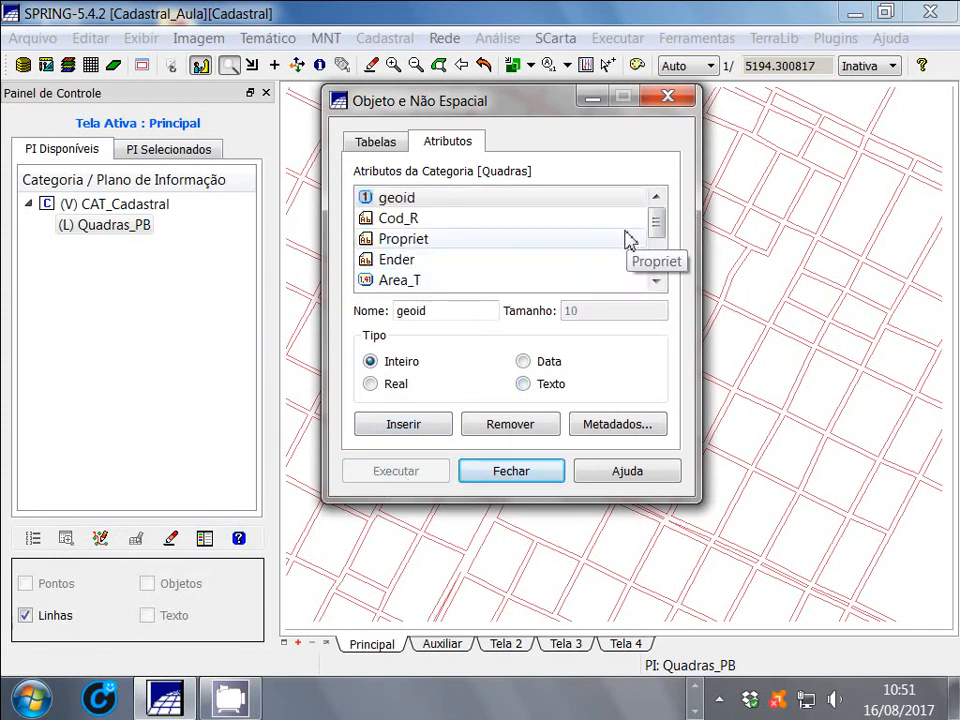
drag(658, 223, 664, 274)
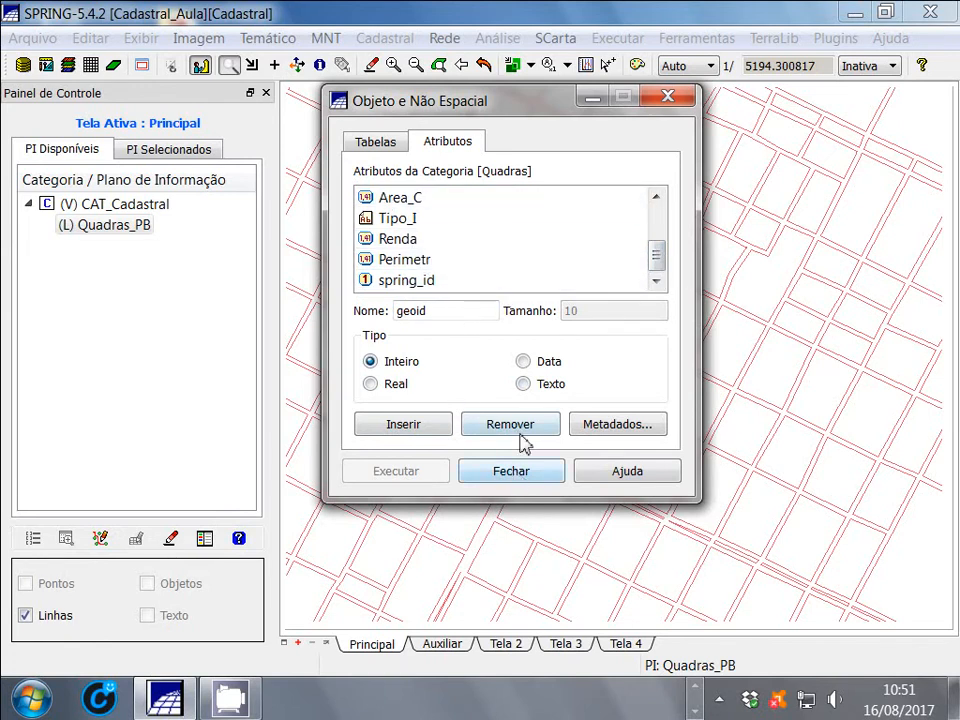
click(527, 476)
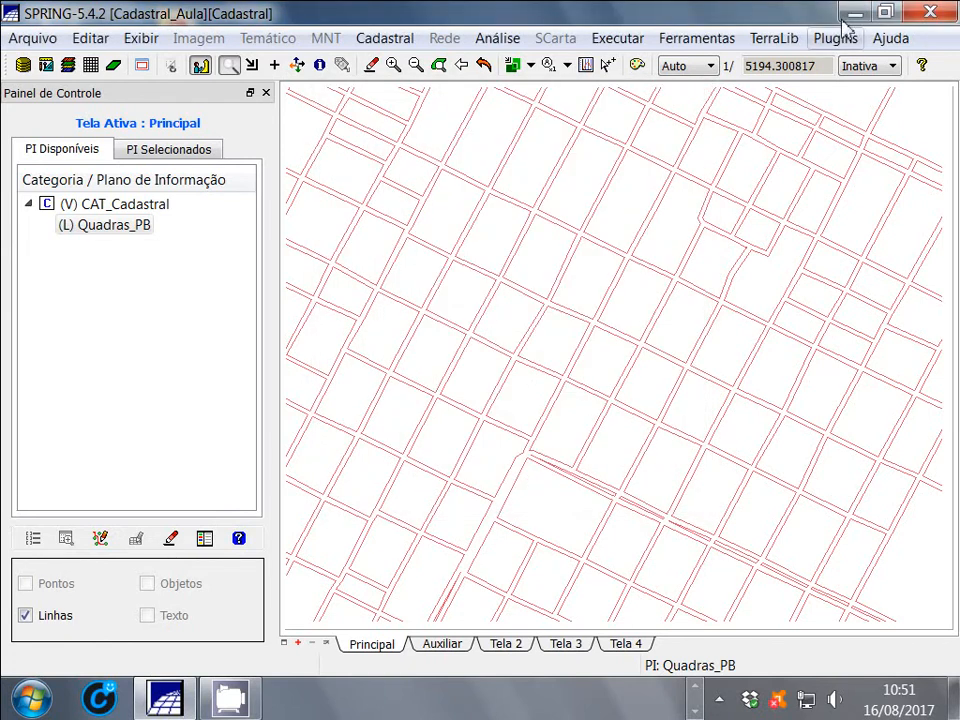
Open Aula XI.pdf from the desktop, examine its example attribute names and types at 100% zoom, and return to SPRING
click(859, 13)
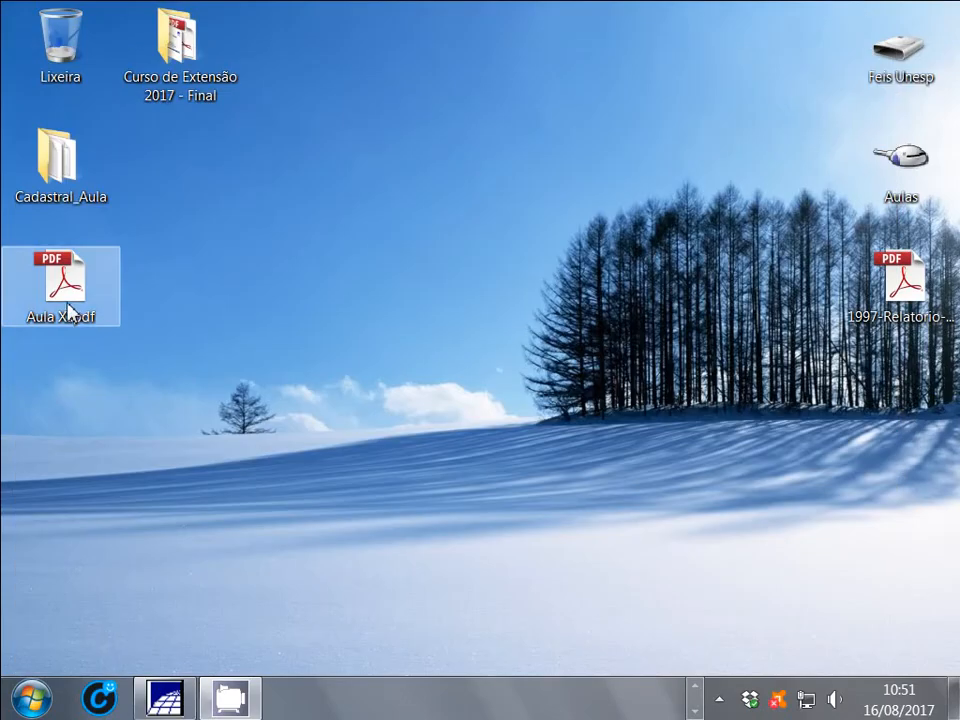
double_click(71, 310)
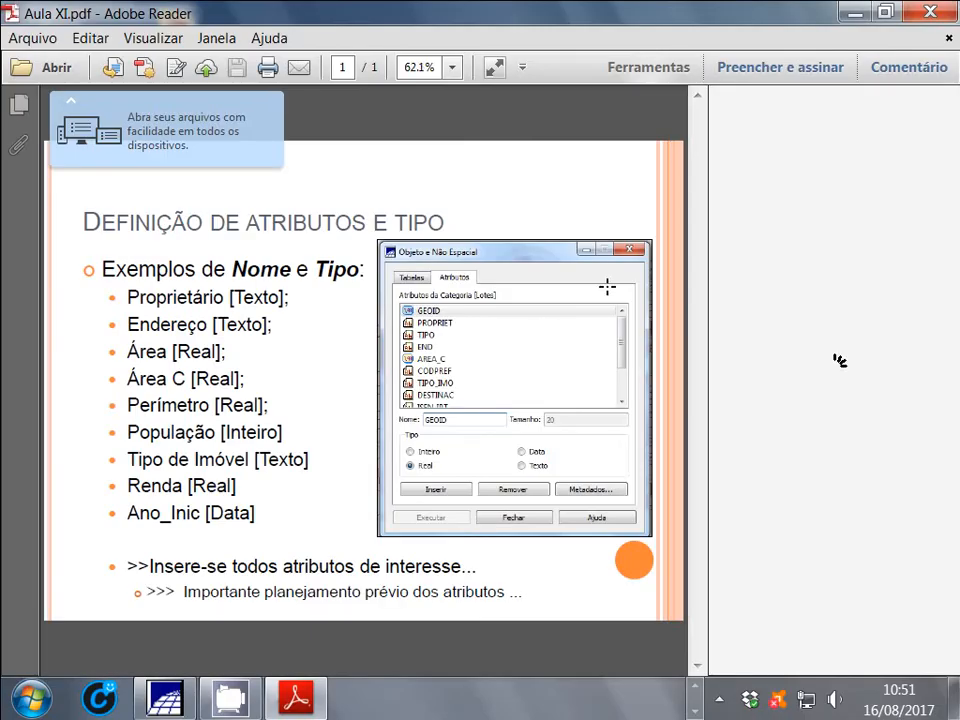
key(ctrl+1)
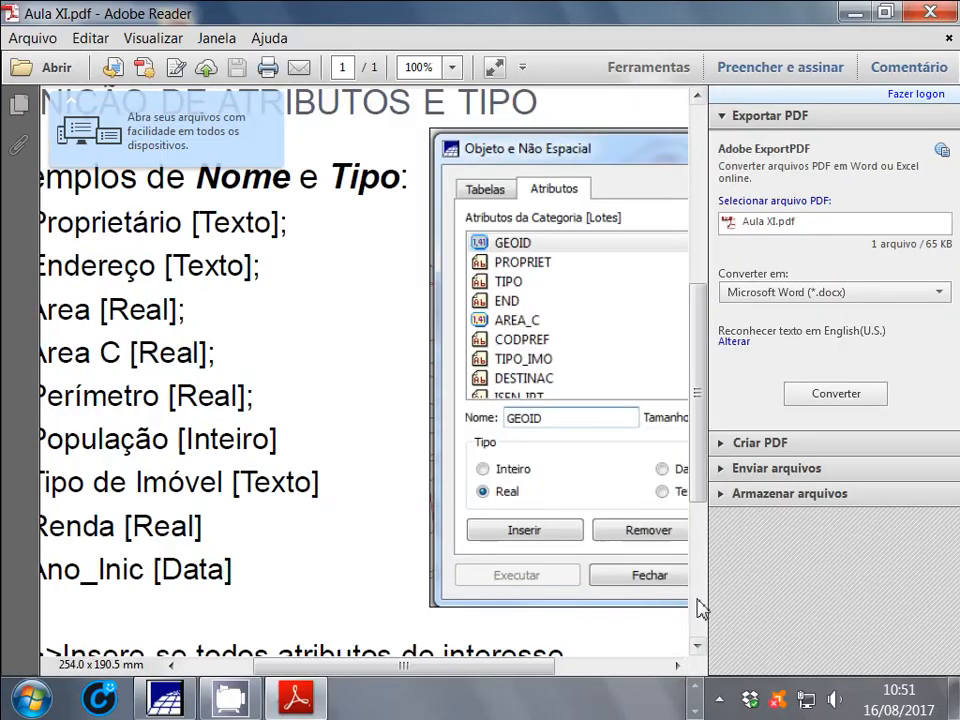
drag(498, 672, 407, 671)
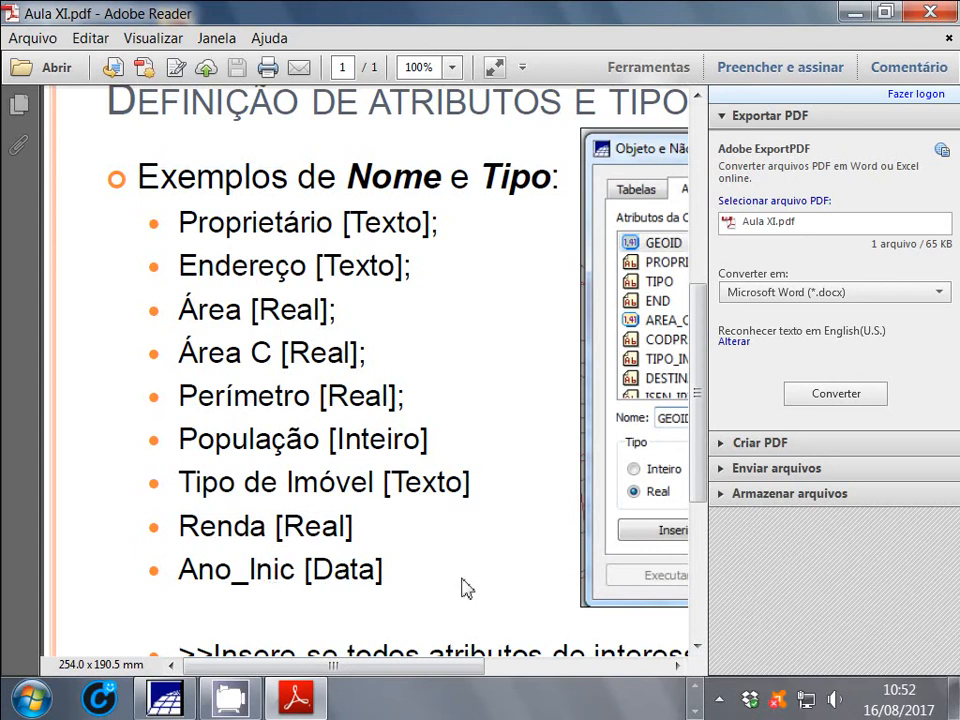
drag(377, 667, 519, 672)
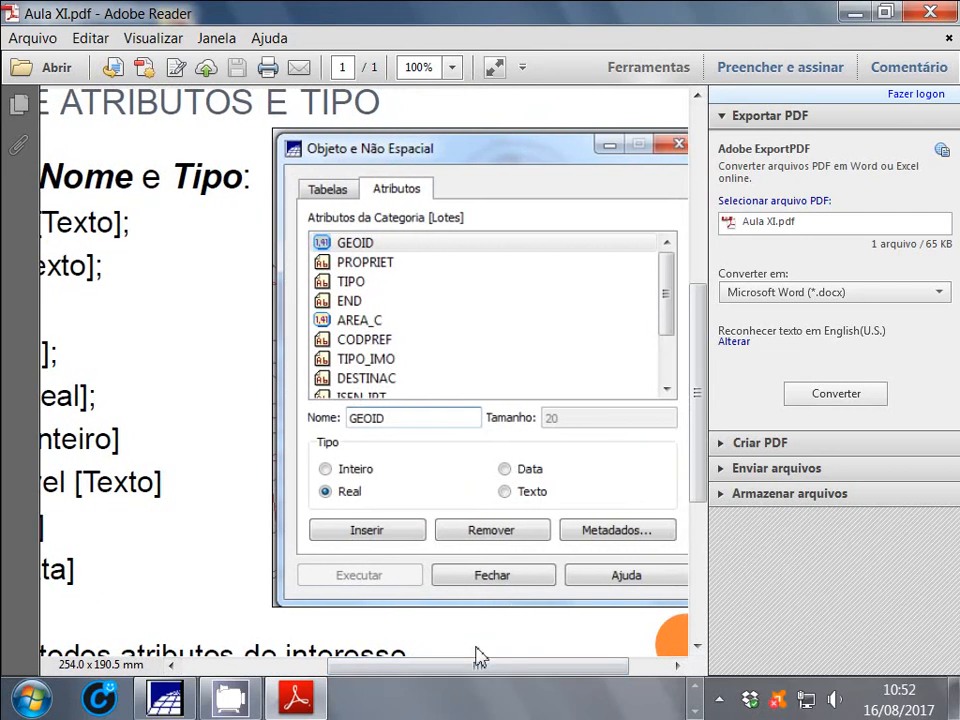
drag(493, 668, 367, 666)
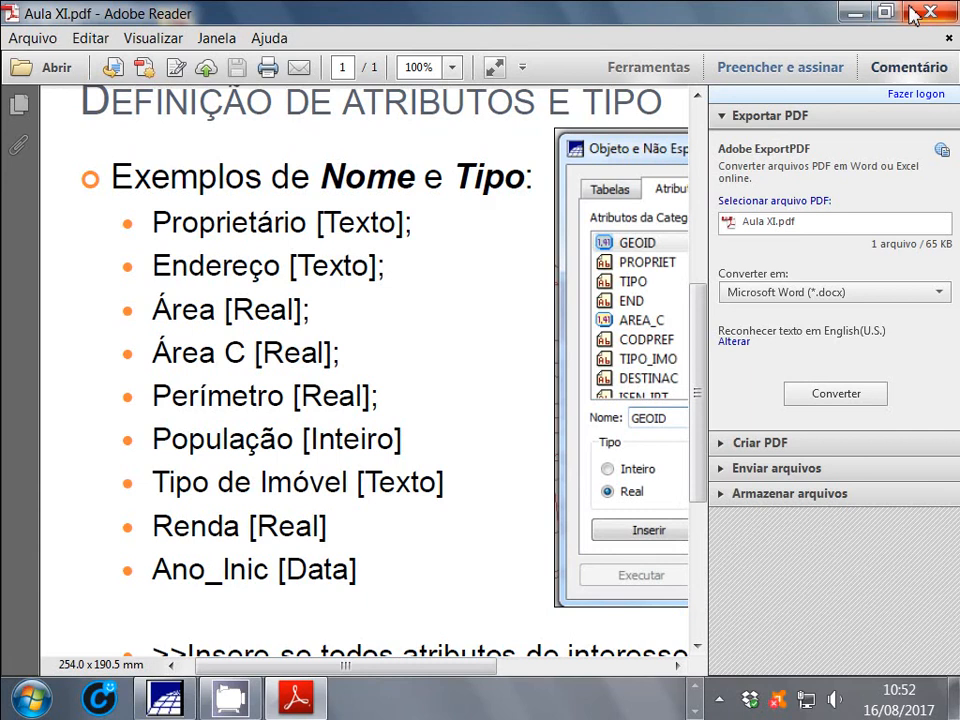
click(912, 12)
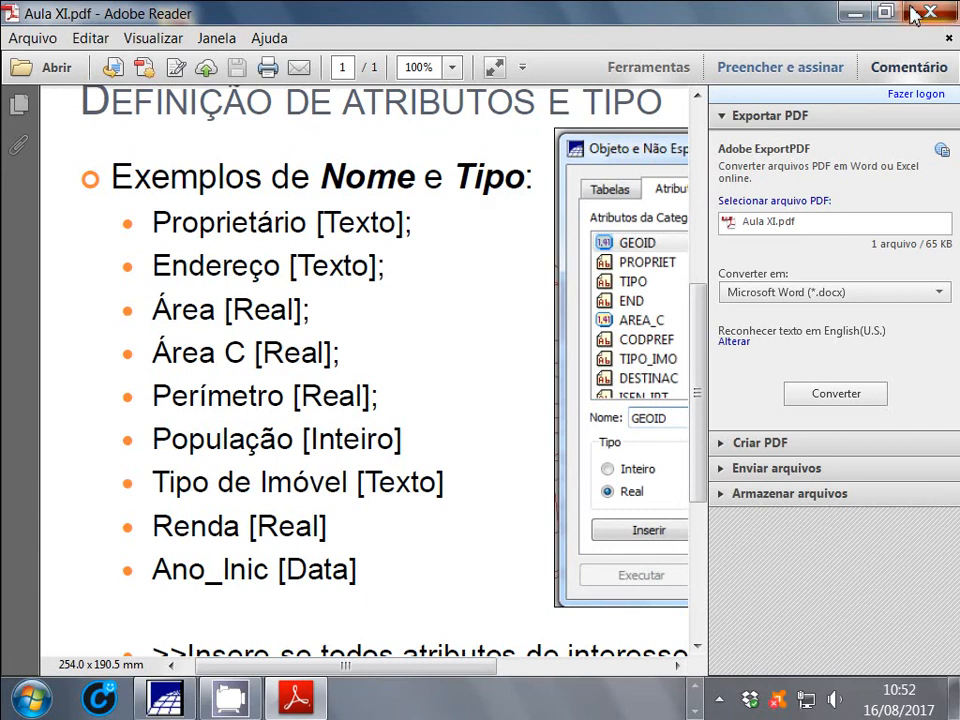
click(166, 699)
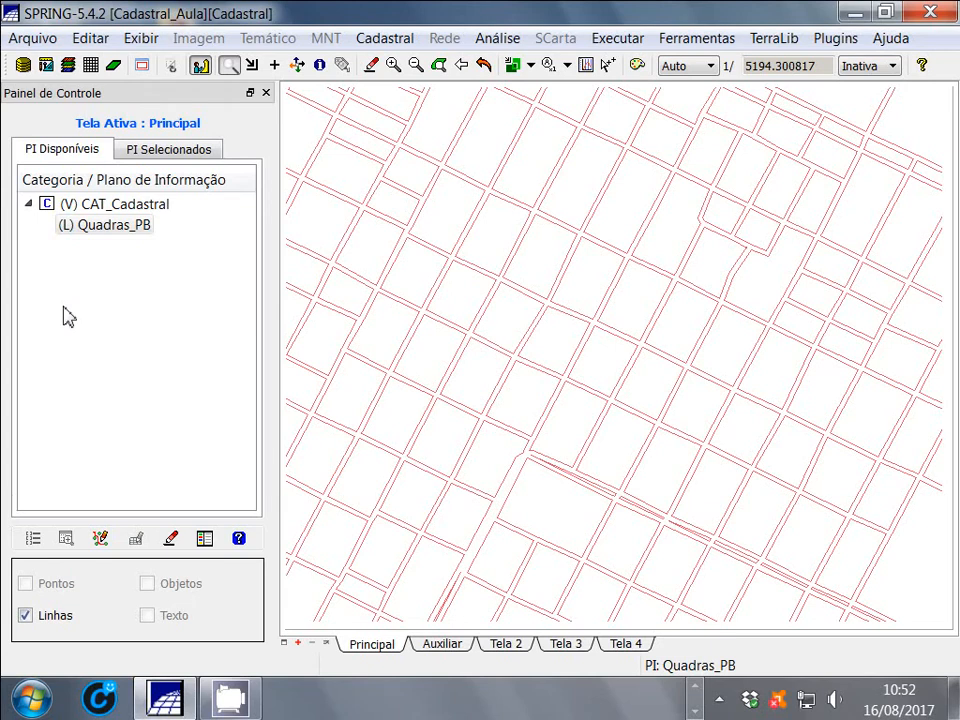
Redraw the map at the full extent of Quadras_PB and dismiss the Adobe Reader update notification
click(484, 65)
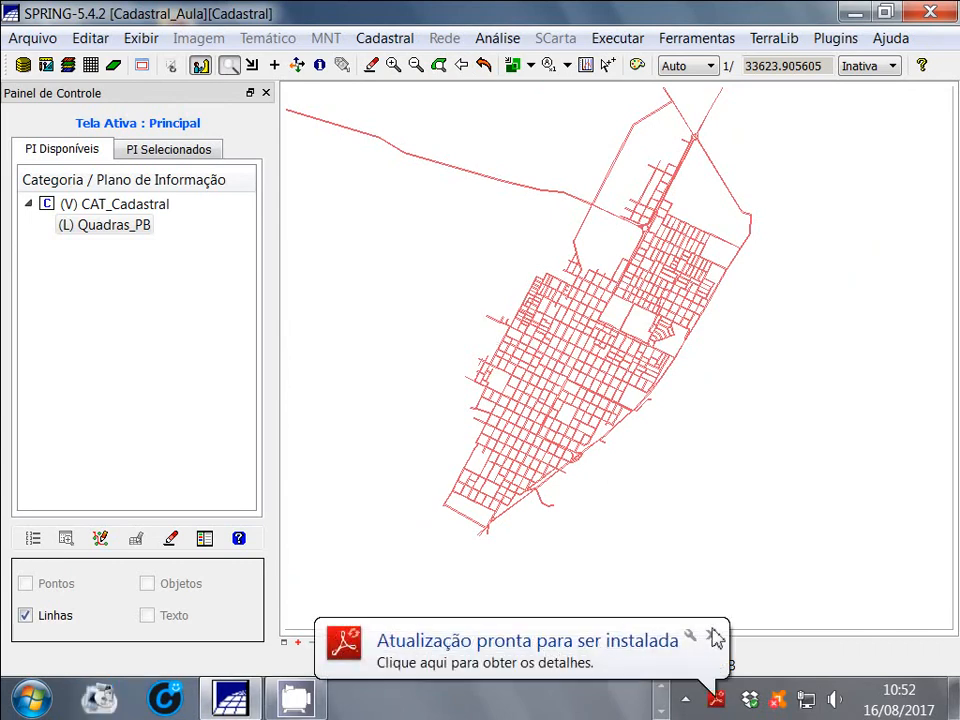
click(714, 636)
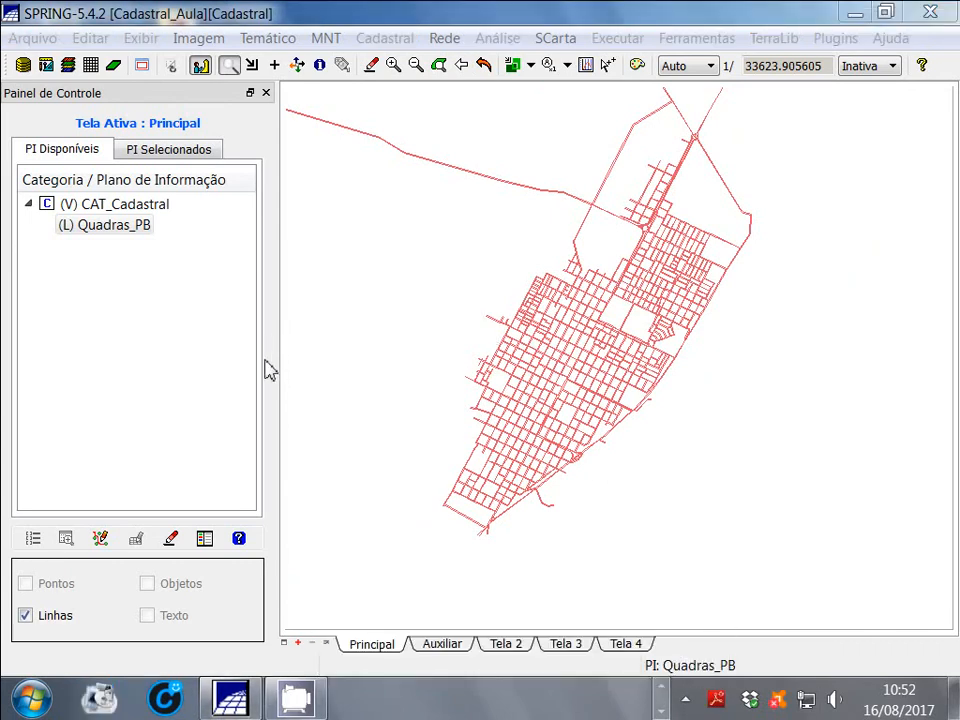
click(186, 12)
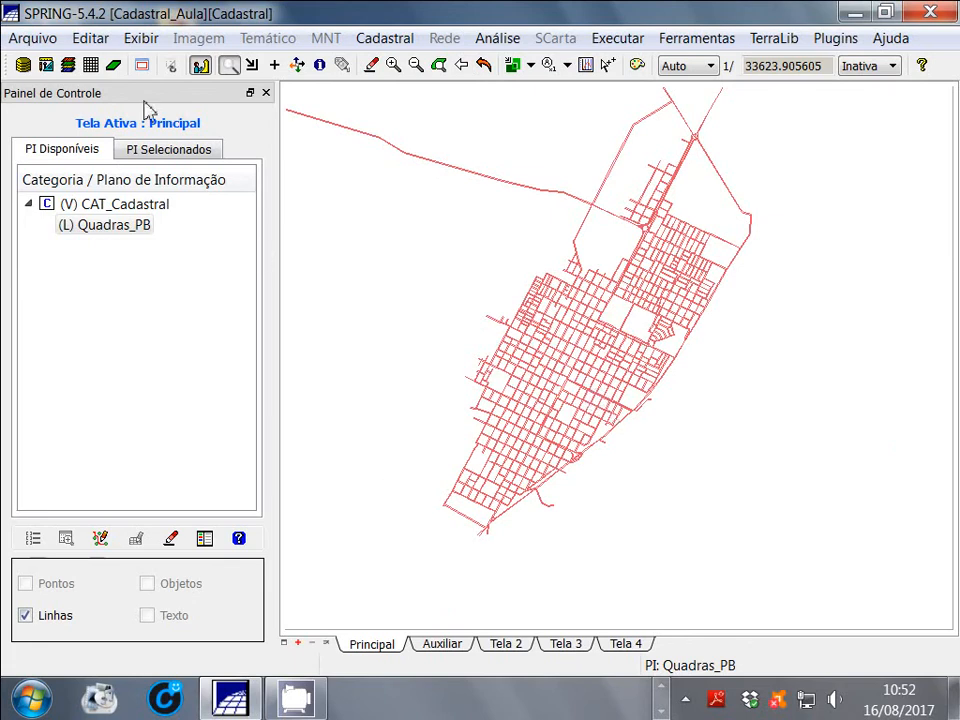
Open the object table editor (Editar Objetos) and move its window clear of the layer list
click(91, 45)
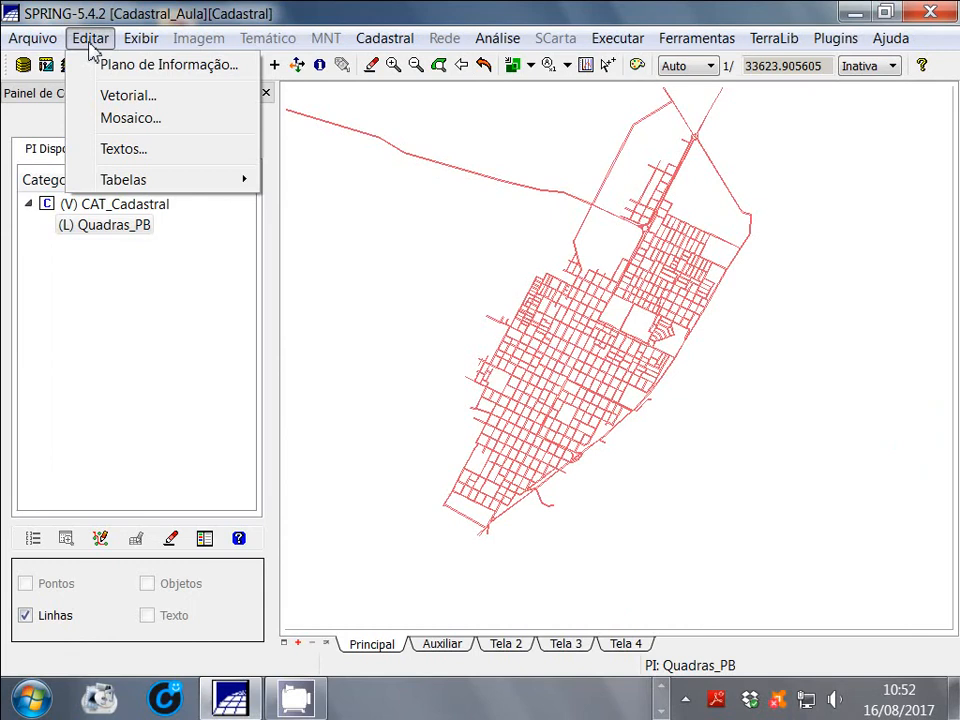
mouse_move(144, 182)
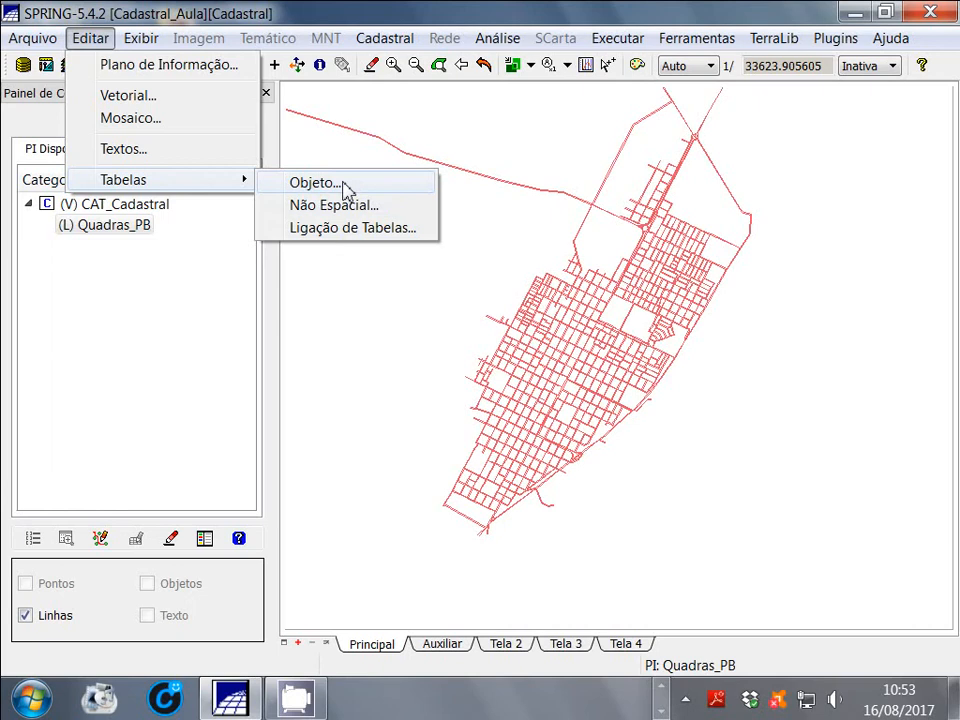
click(345, 186)
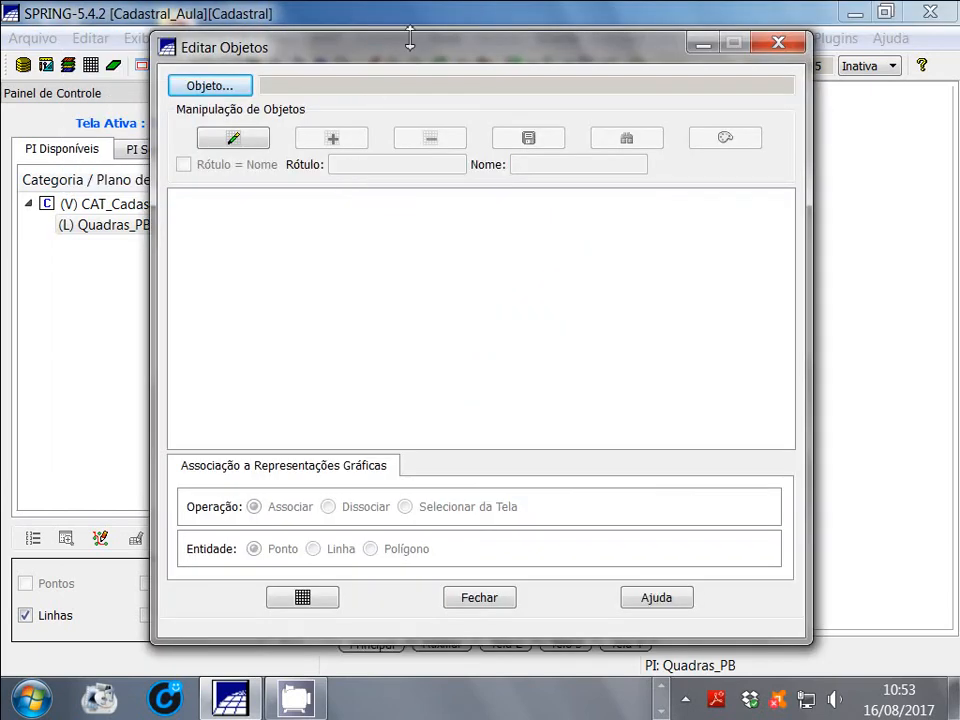
drag(409, 60, 532, 77)
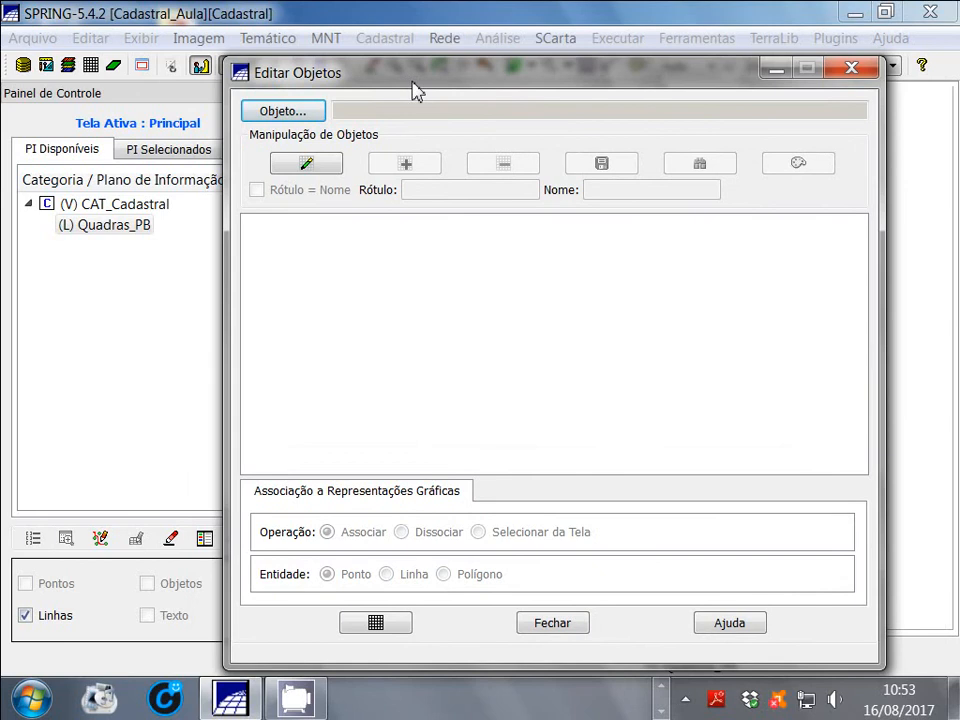
Load the Quadras object category into the object editor, enable table editing and widen the editor window
click(311, 113)
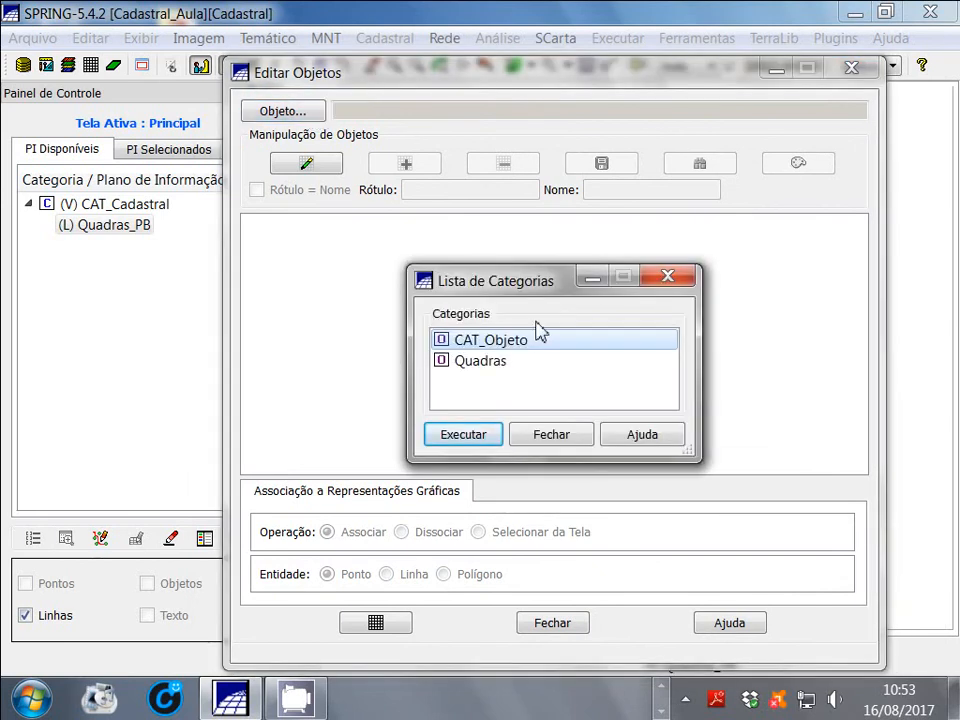
click(476, 366)
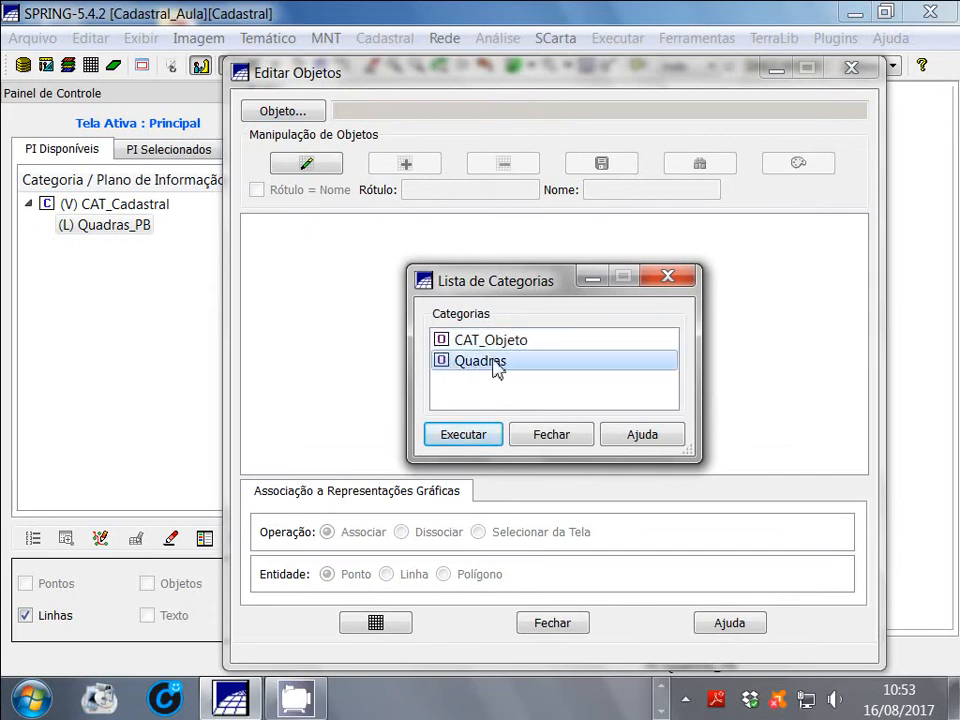
click(476, 442)
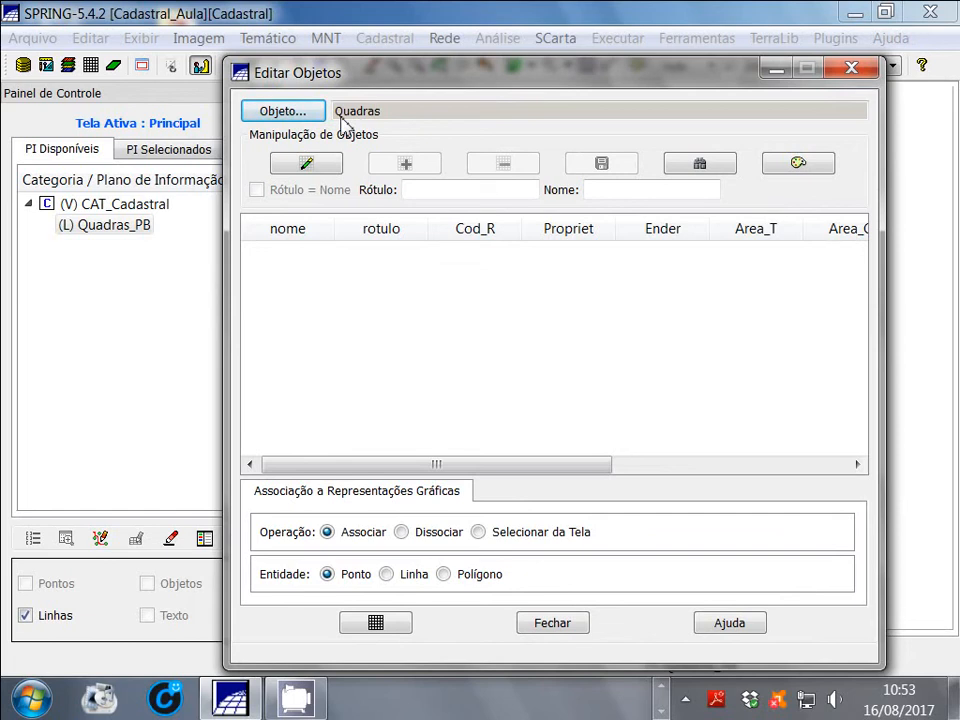
click(314, 170)
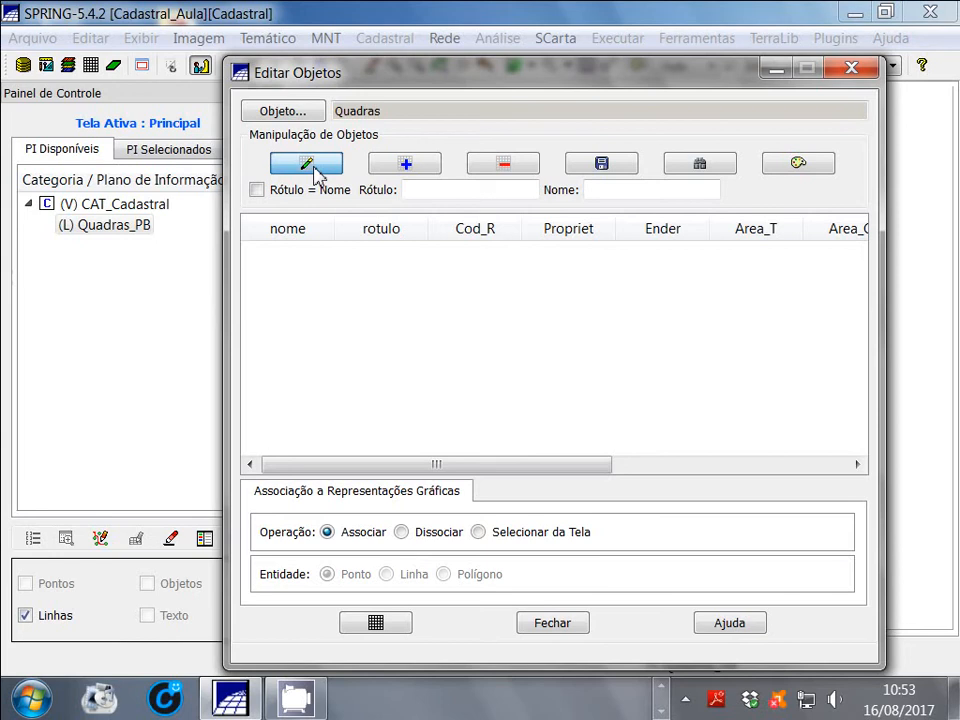
drag(225, 302, 117, 302)
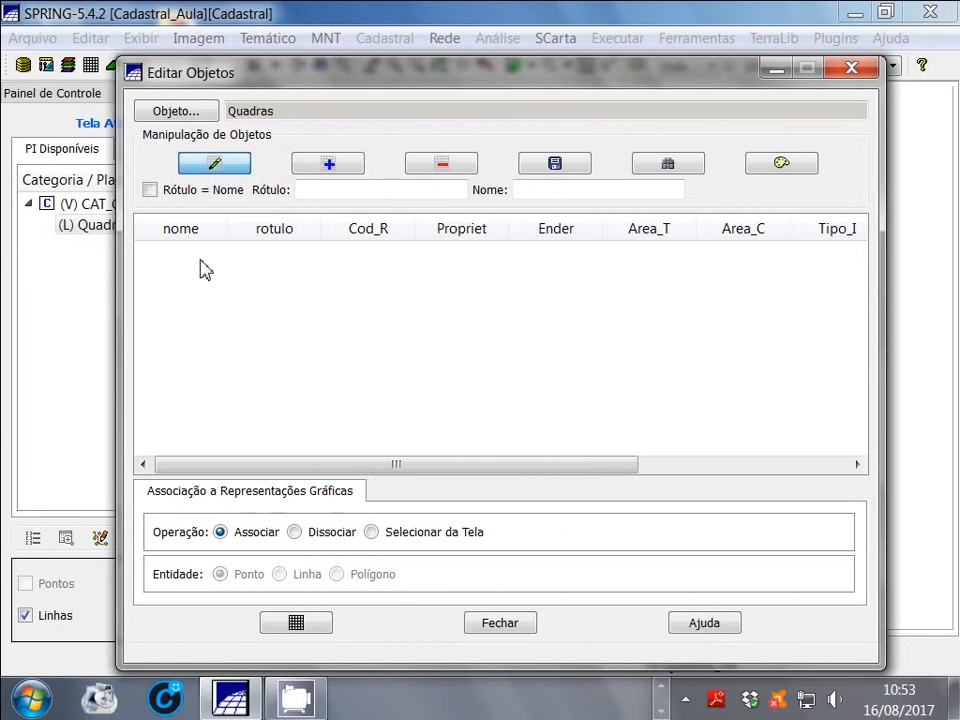
Examine the Quadras table's attribute columns from nome through Perimetr, declining to save any modifications
click(198, 230)
click(575, 359)
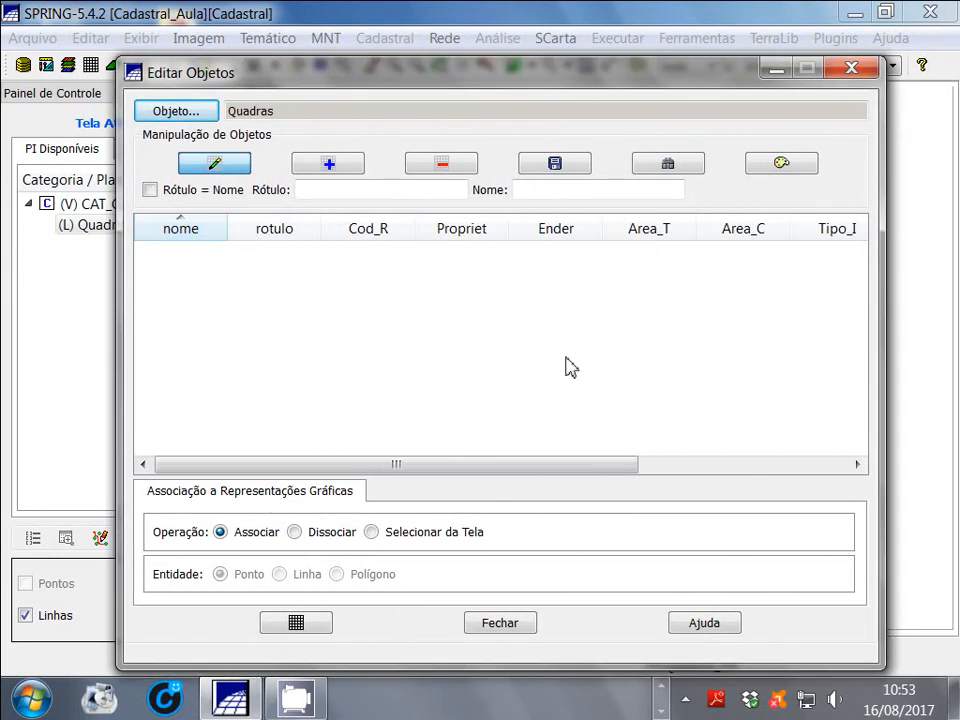
click(253, 230)
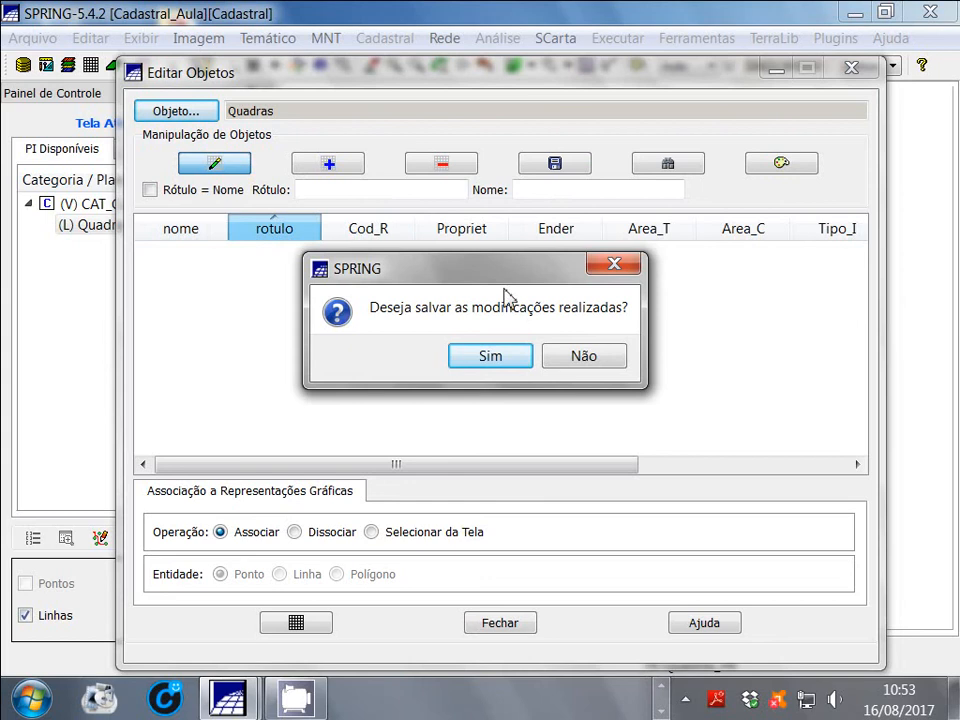
click(598, 362)
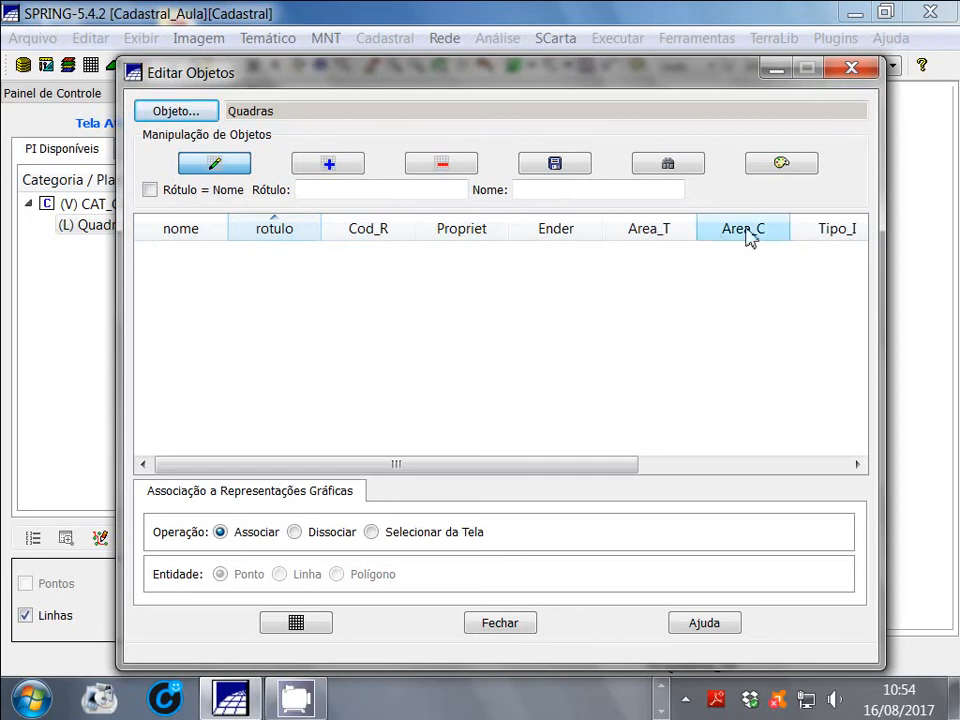
drag(461, 462, 634, 478)
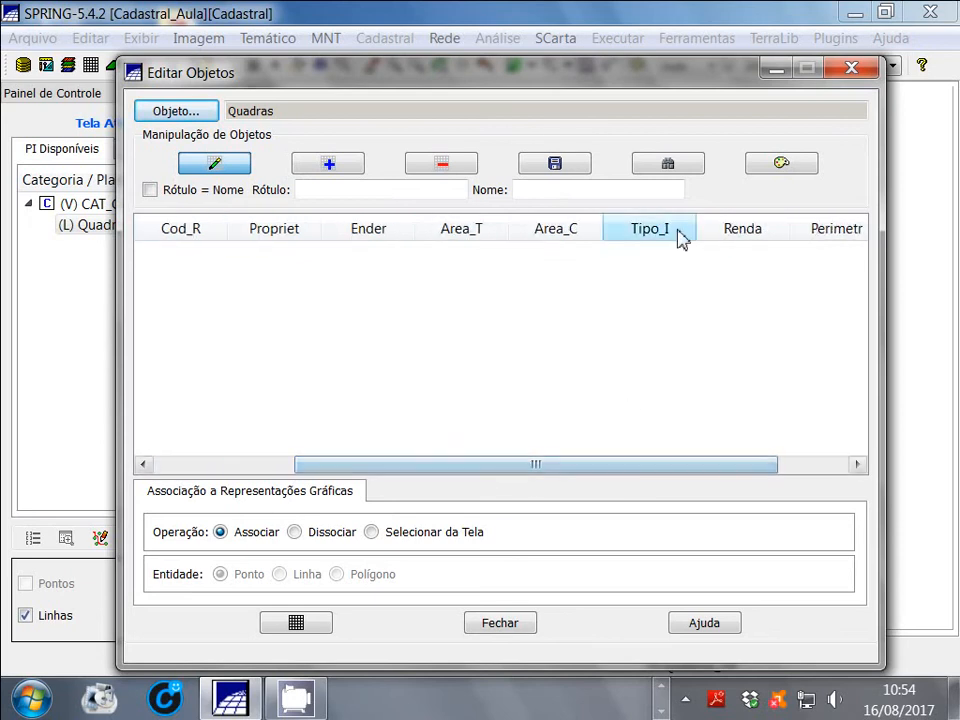
click(735, 238)
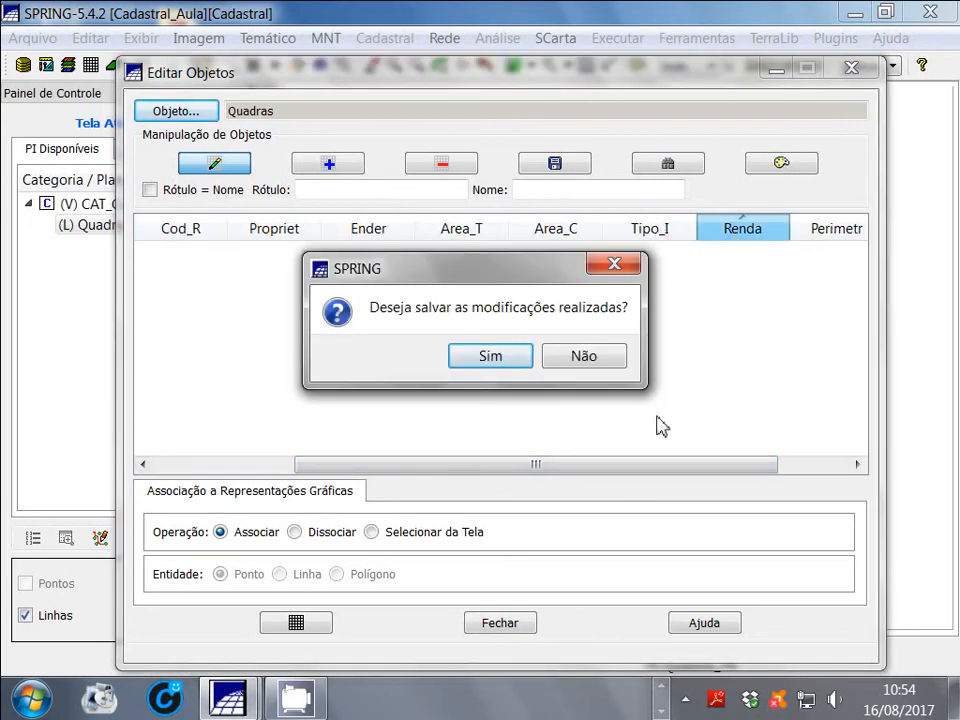
click(586, 357)
drag(566, 461, 745, 468)
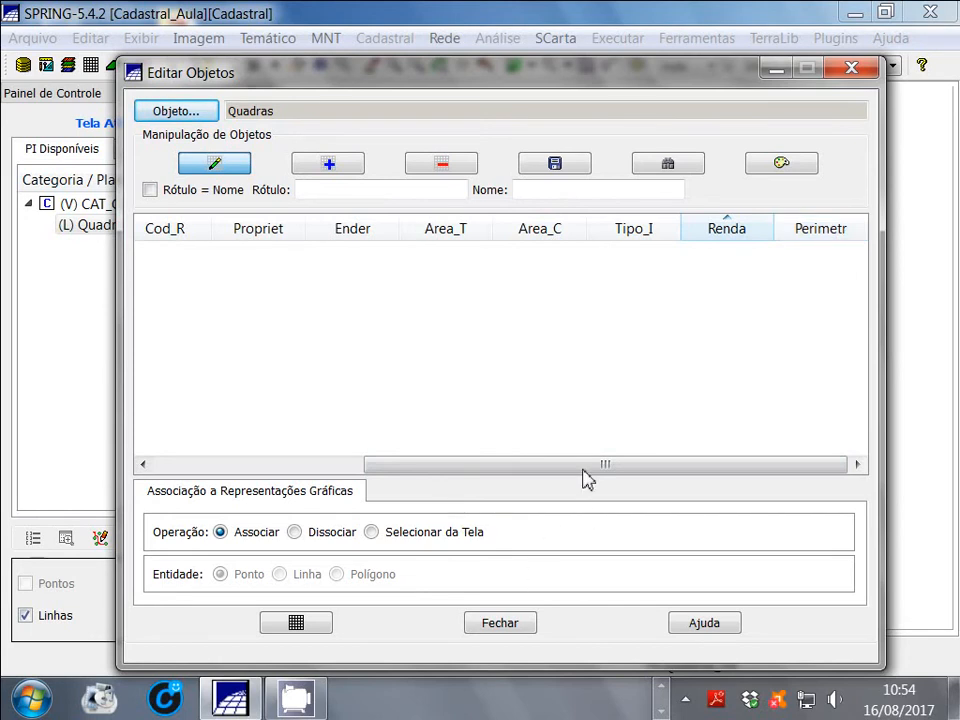
drag(558, 473, 401, 471)
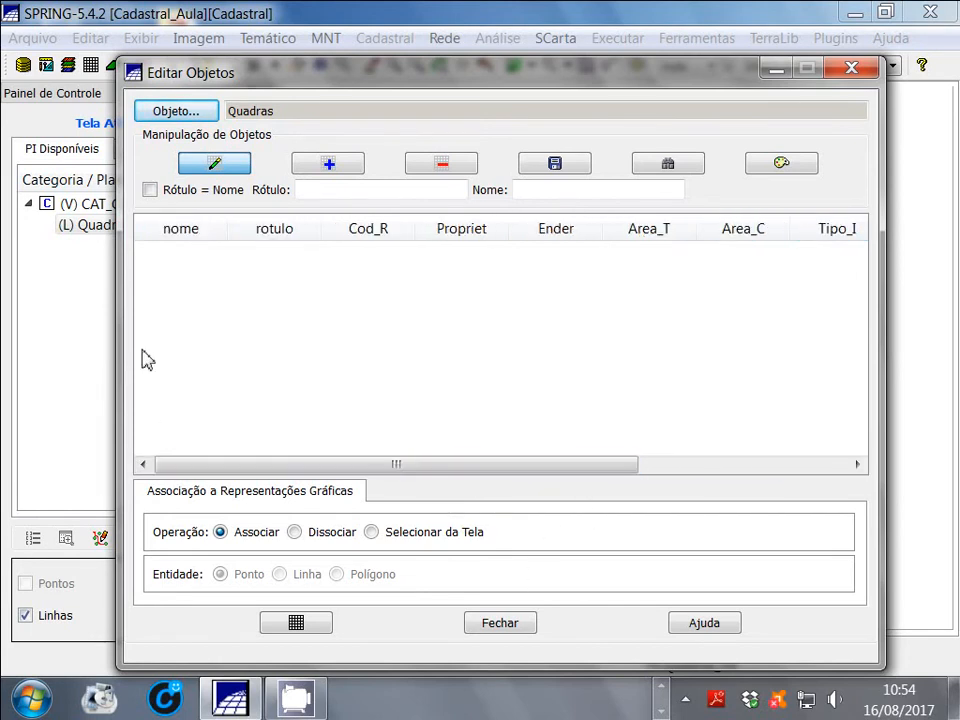
Make names equal to labels (Rótulo = Nome) and add an object labelled 0001 to the Quadras table
click(151, 191)
text(000)
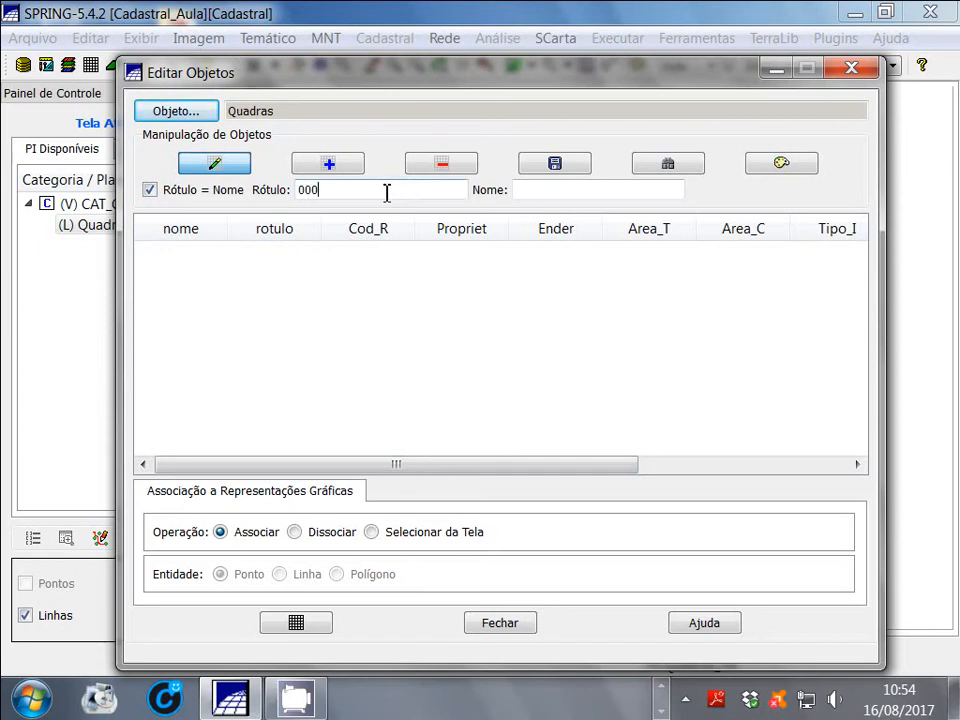
text(1)
click(551, 192)
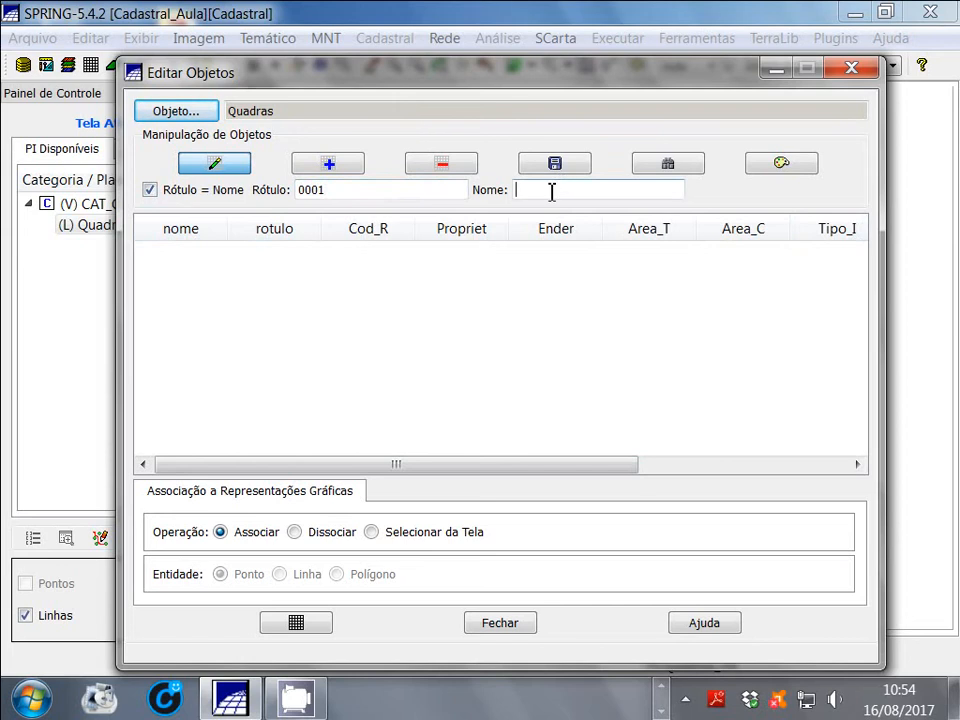
text(0001)
key(BackSpace)
key(BackSpace)
key(BackSpace)
key(BackSpace)
click(350, 170)
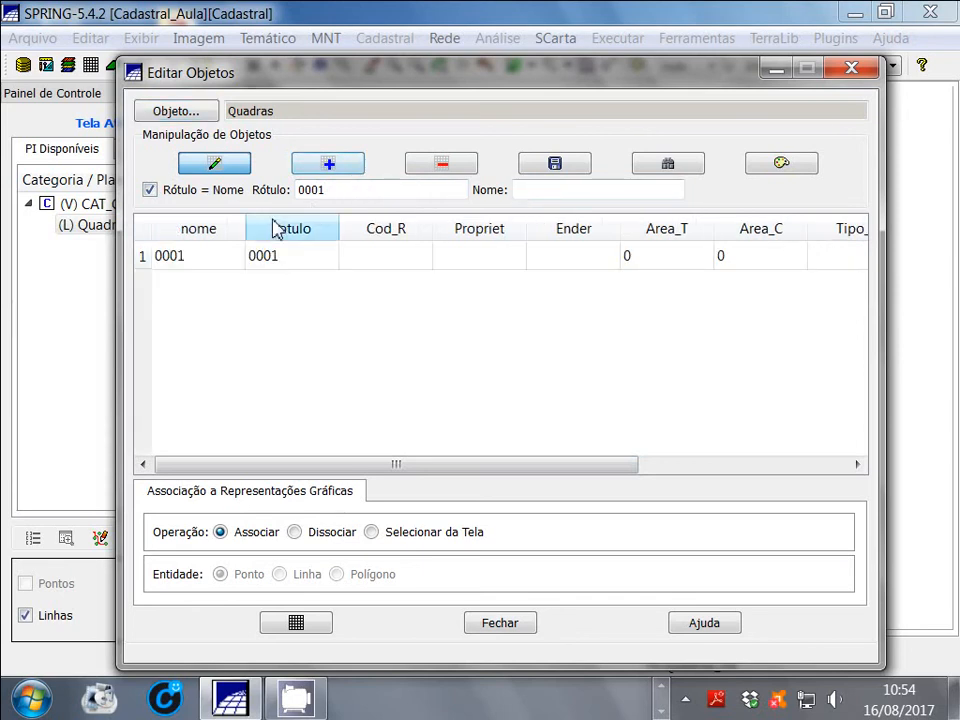
Add two more objects to the Quadras table, labelled 0002 and 0003
click(354, 189)
key(BackSpace)
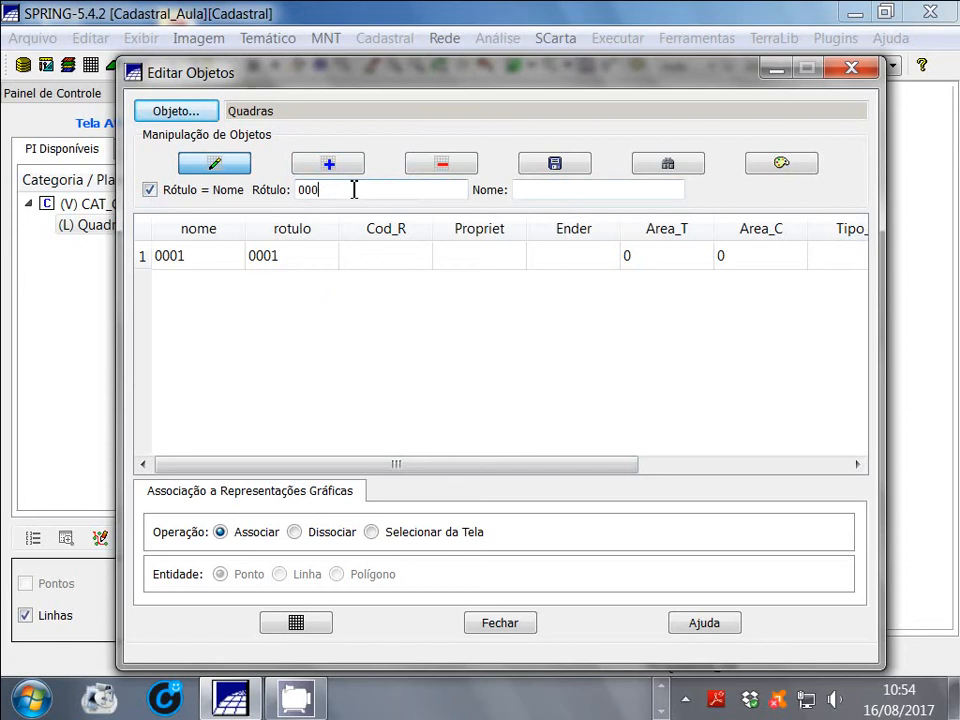
text(2)
click(352, 165)
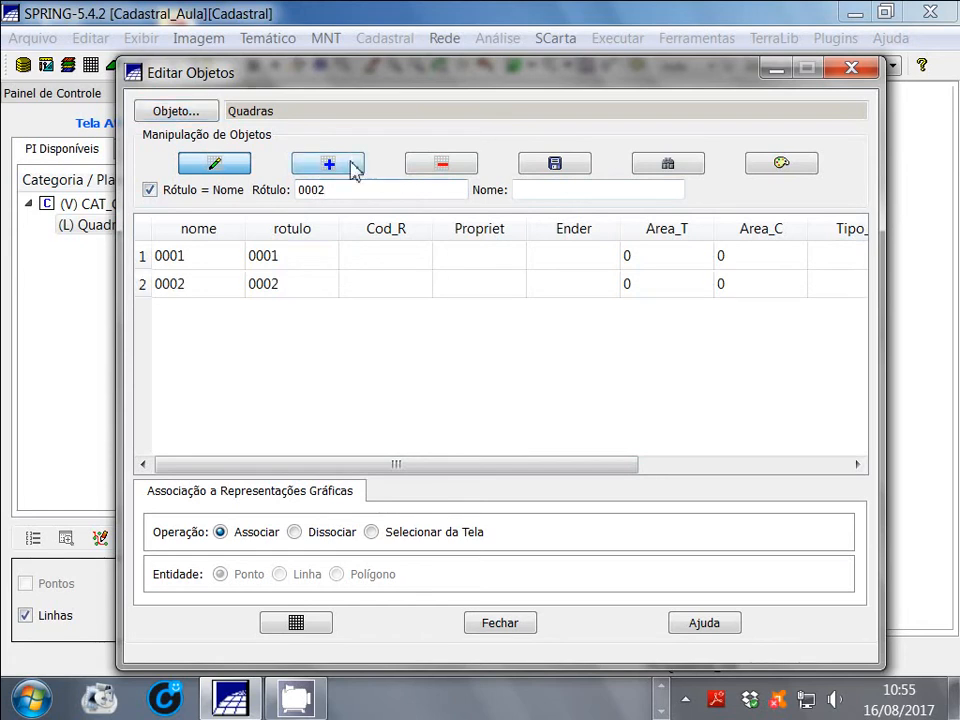
click(344, 190)
key(BackSpace)
text(3)
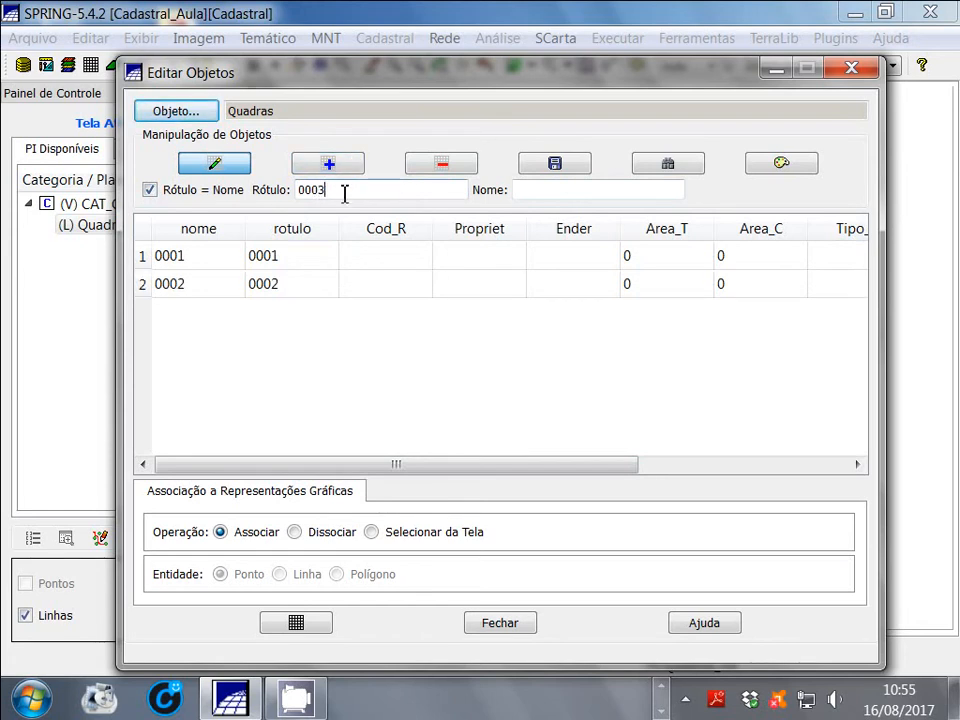
click(335, 169)
Add objects labelled 0004 and 0005 to the Quadras table
drag(334, 194, 323, 198)
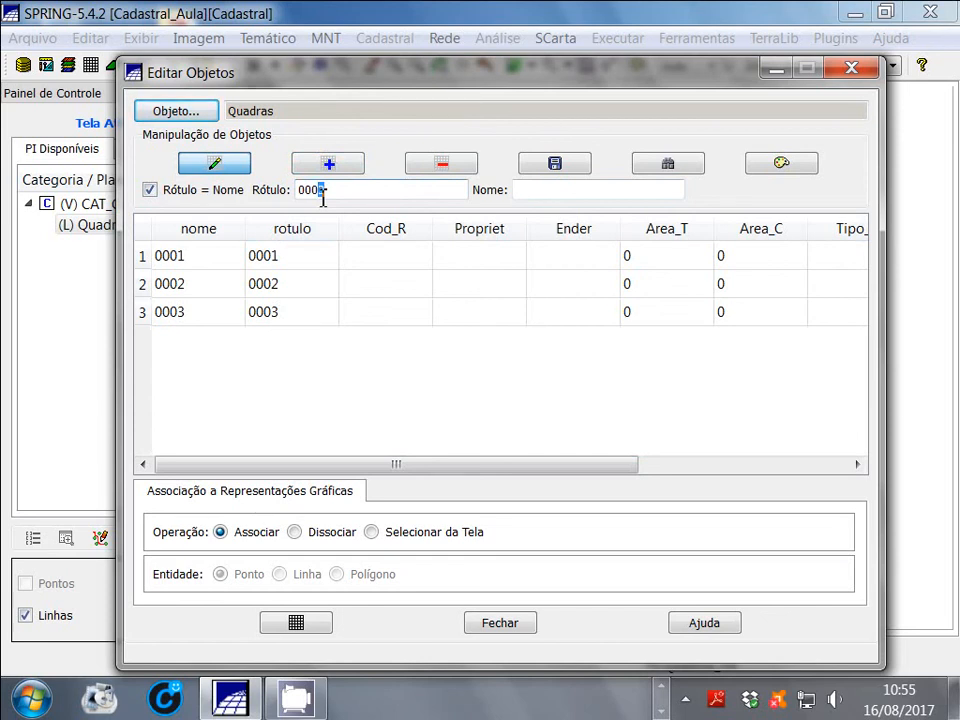
key(BackSpace)
text(4)
click(336, 164)
click(343, 181)
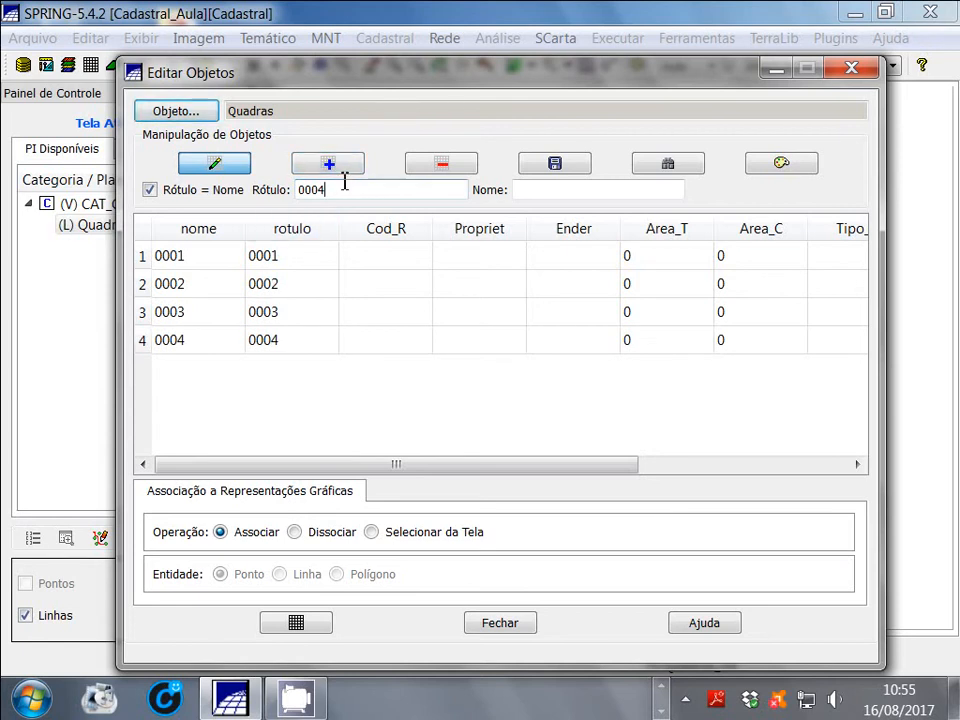
key(BackSpace)
text(5)
click(329, 168)
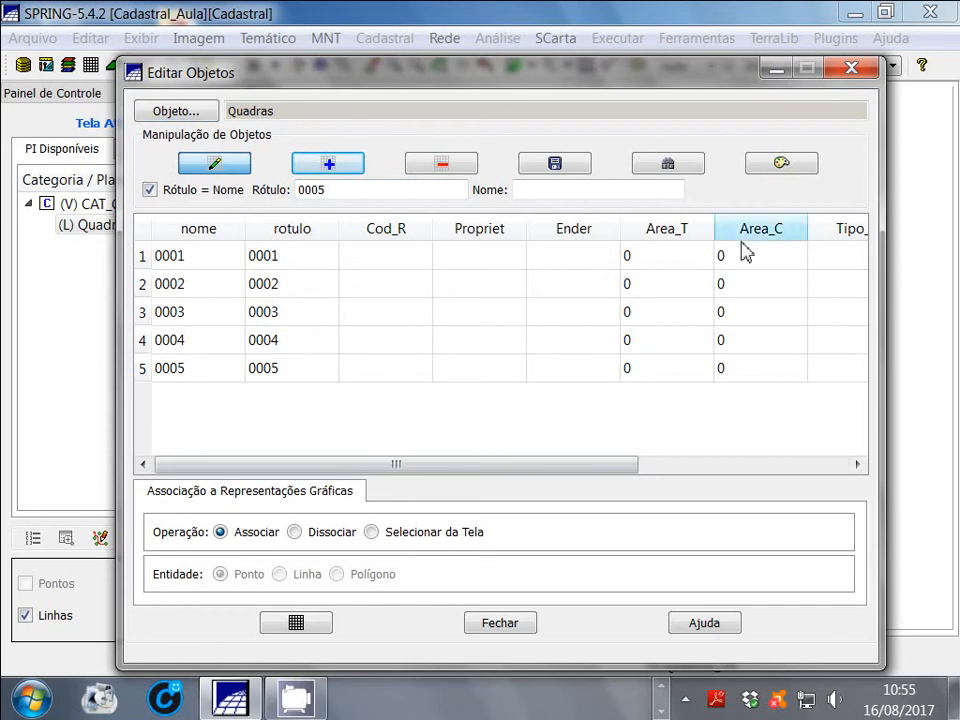
Check the new rows' attribute columns, then set Cod_R of object 0001 to 0001
drag(489, 469, 705, 464)
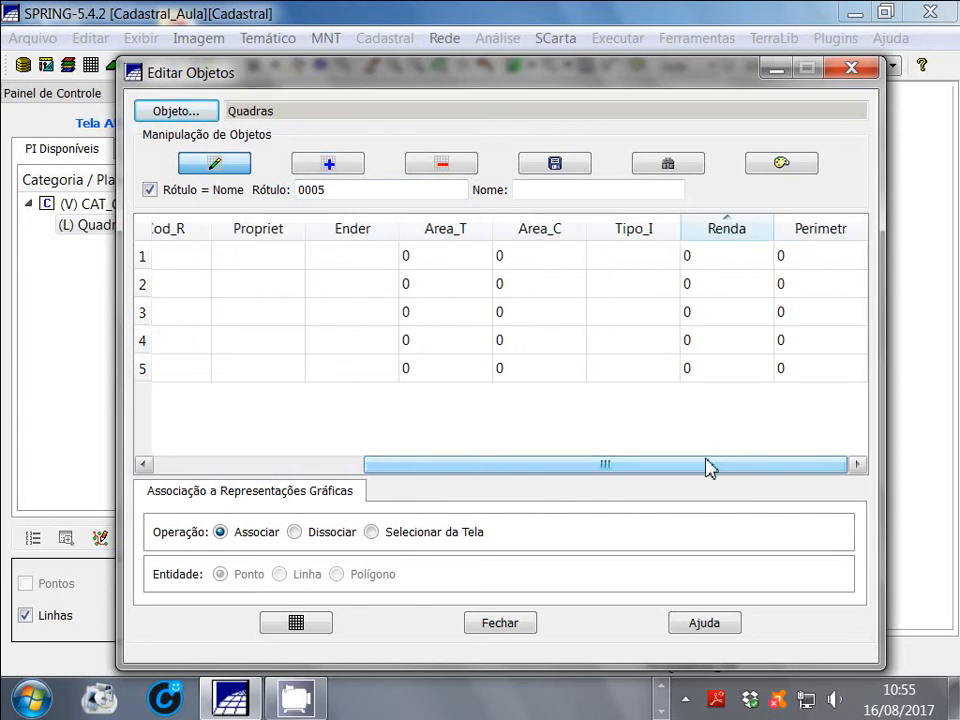
drag(703, 471, 486, 478)
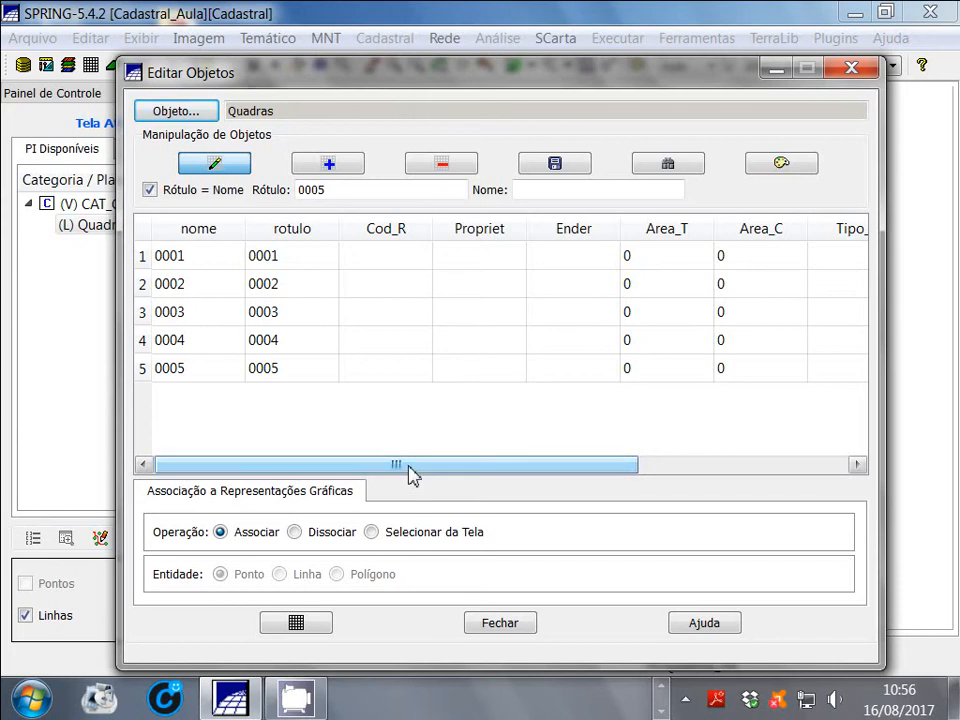
click(143, 257)
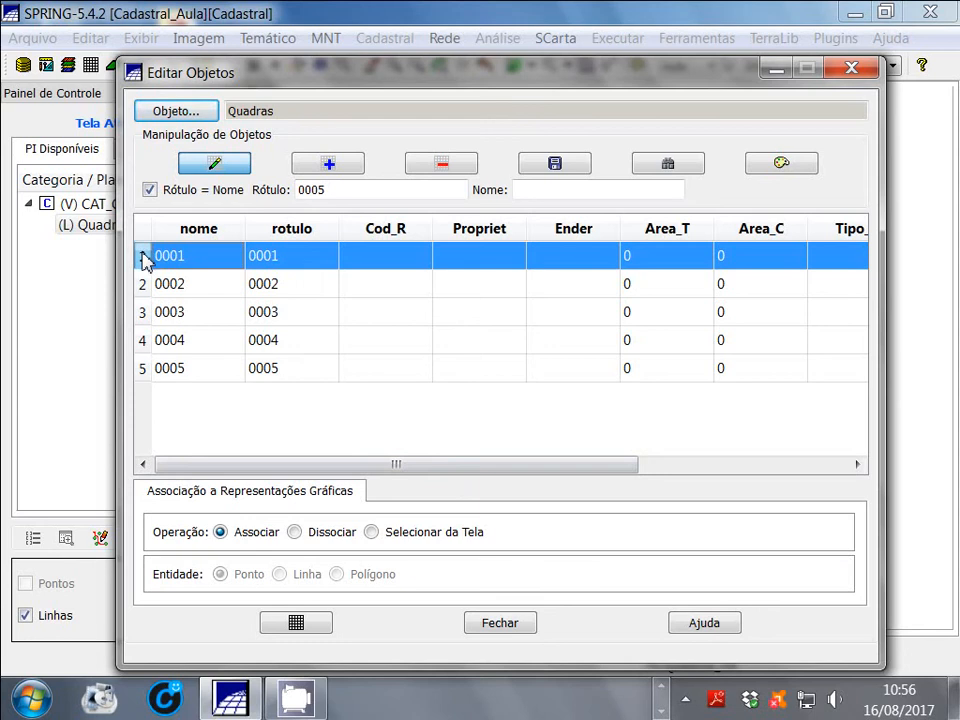
click(390, 263)
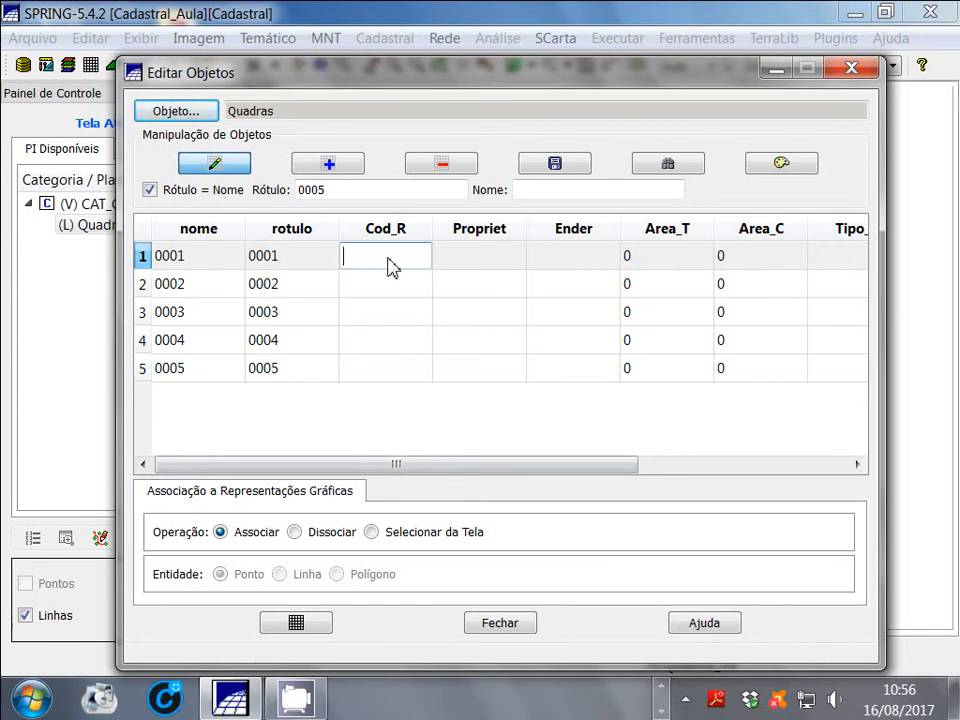
text(0001)
Enter the owner's full name in the Propriet attribute of object 0001
click(484, 256)
click(486, 255)
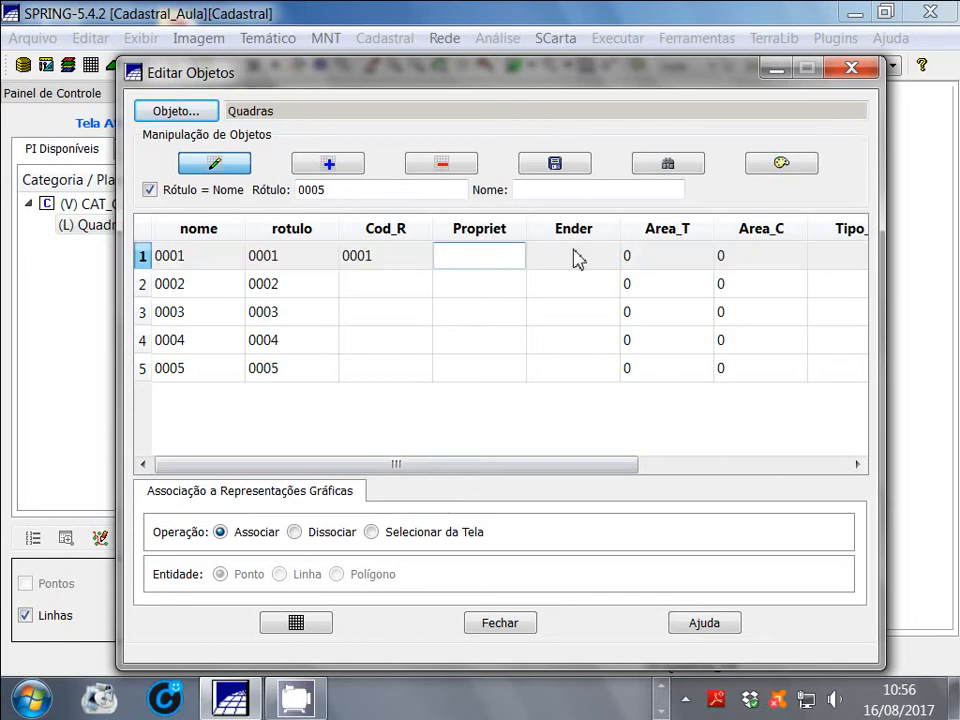
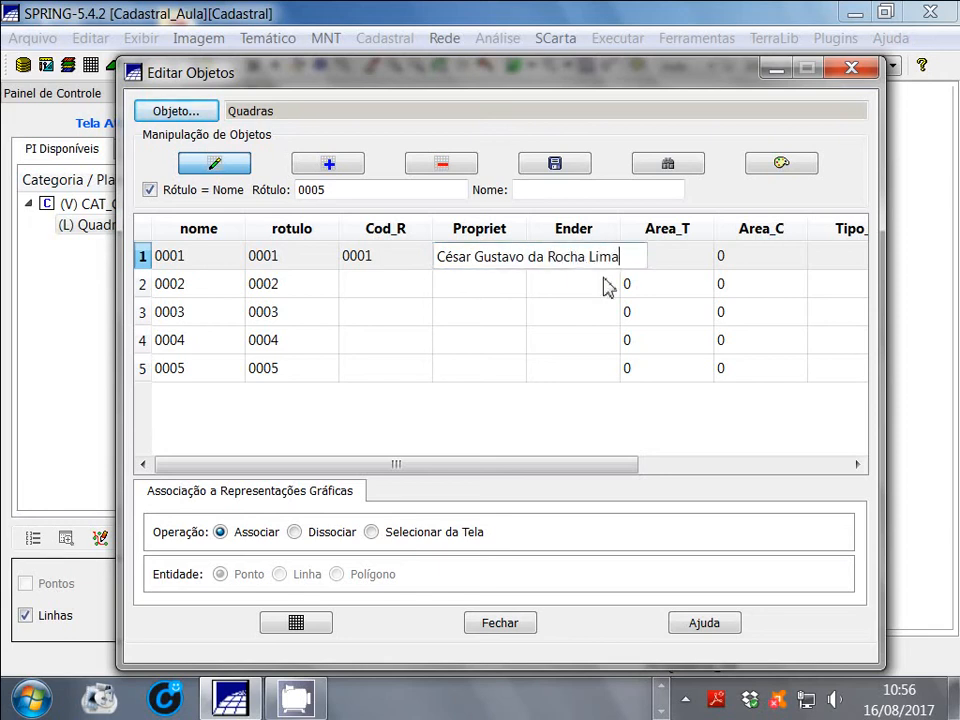
key(Return)
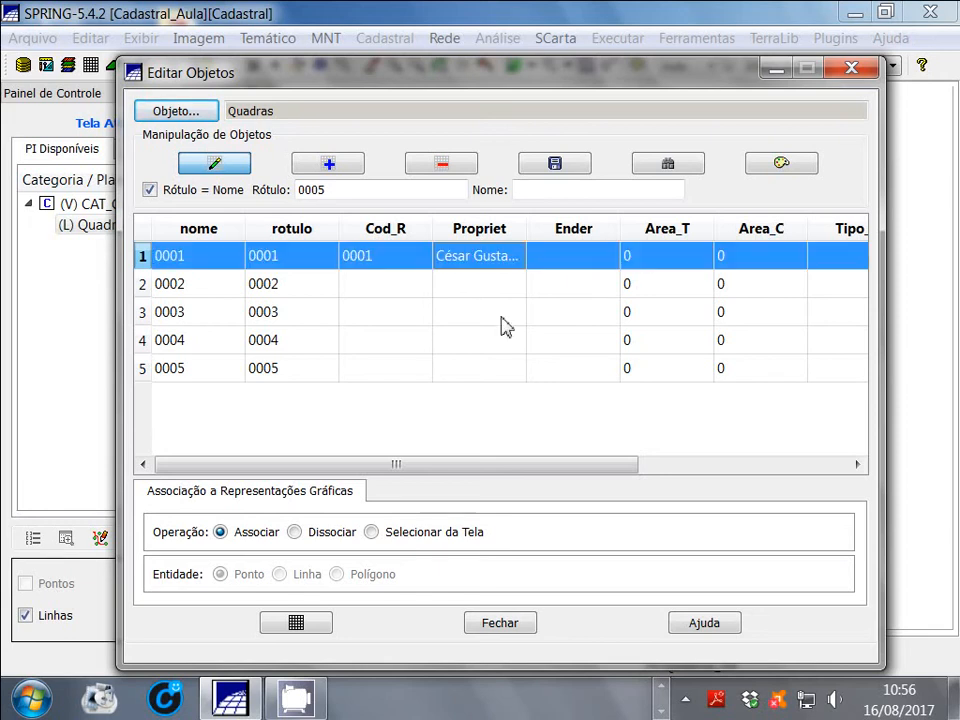
Enter the property's street address with house number in the Ender attribute of object 0001
double_click(563, 257)
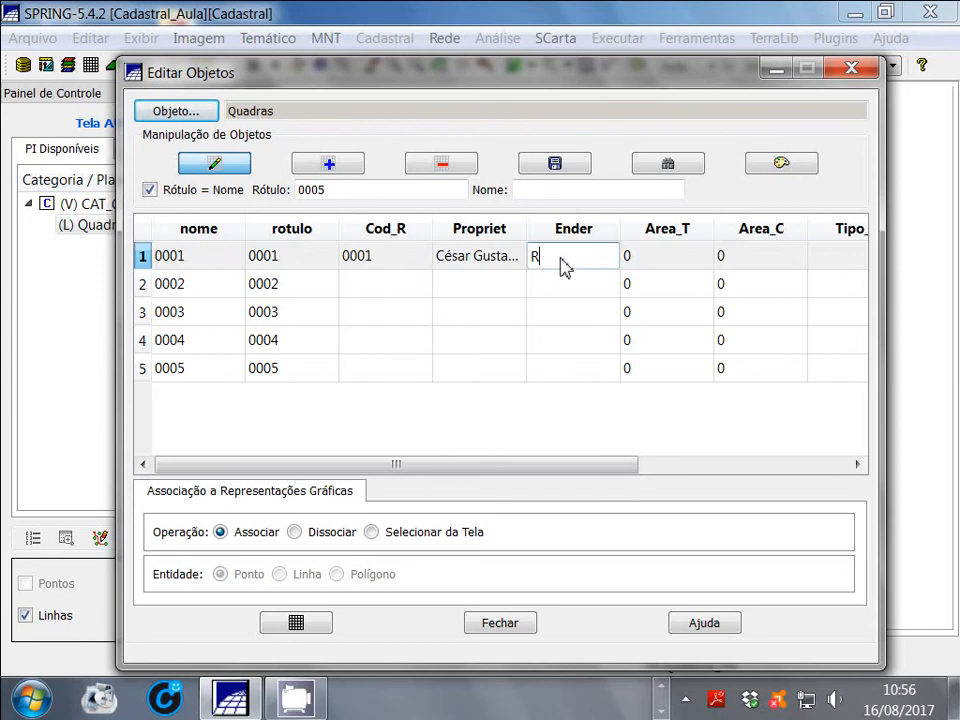
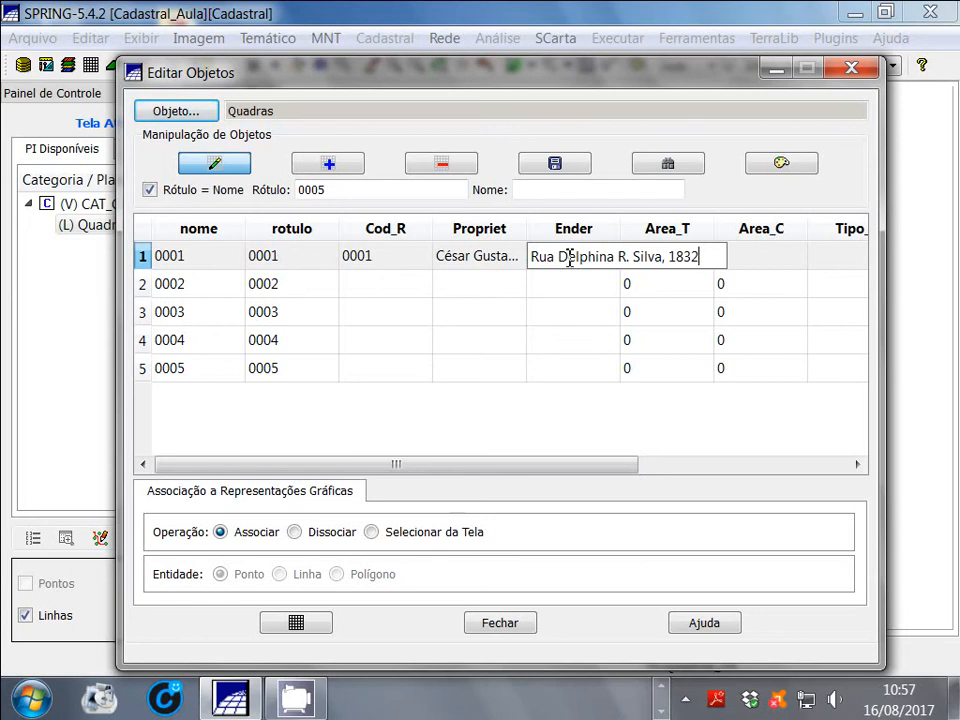
click(570, 289)
Set the Area_T attribute of object 0001 to 250
double_click(670, 259)
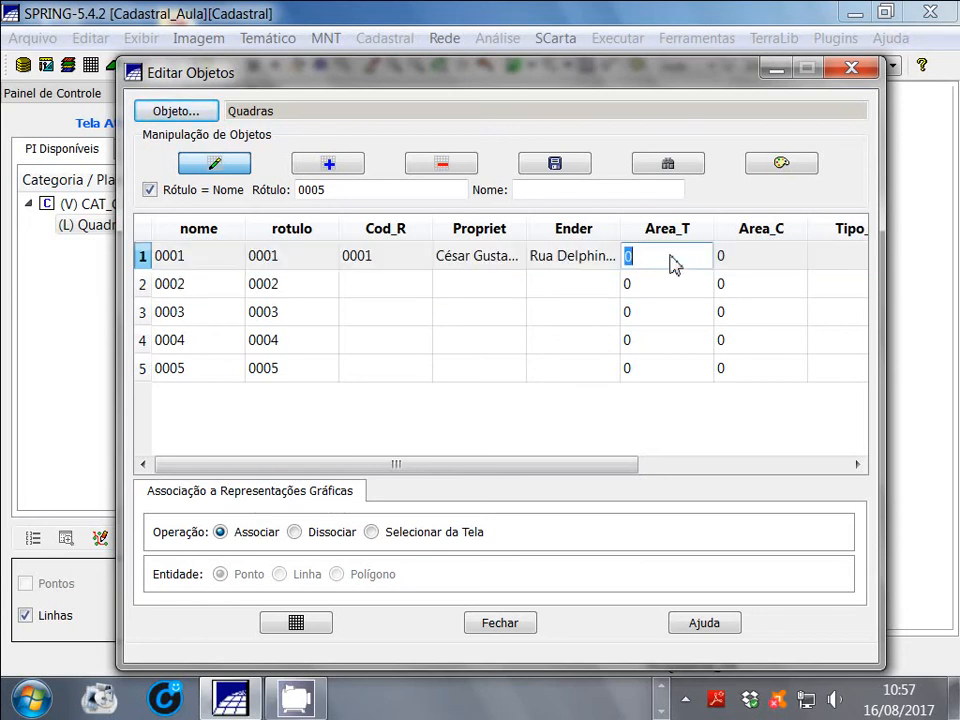
text(250)
click(756, 261)
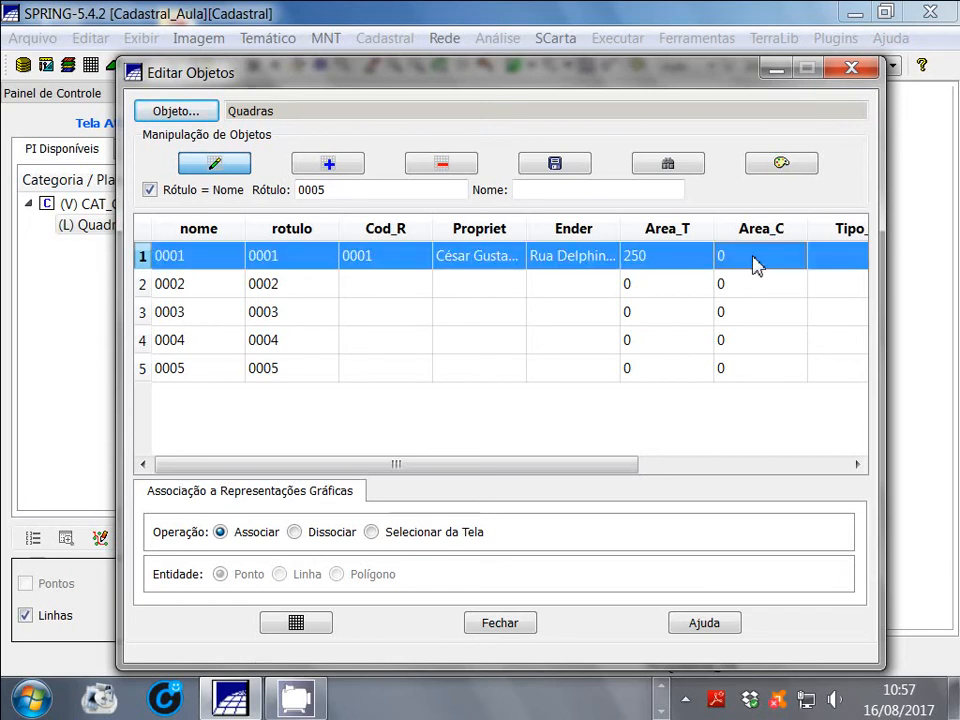
Set the Area_C attribute of object 0001 to 200 and its Tipo_I attribute to Residencial 1
double_click(756, 261)
key(BackSpace)
text(200)
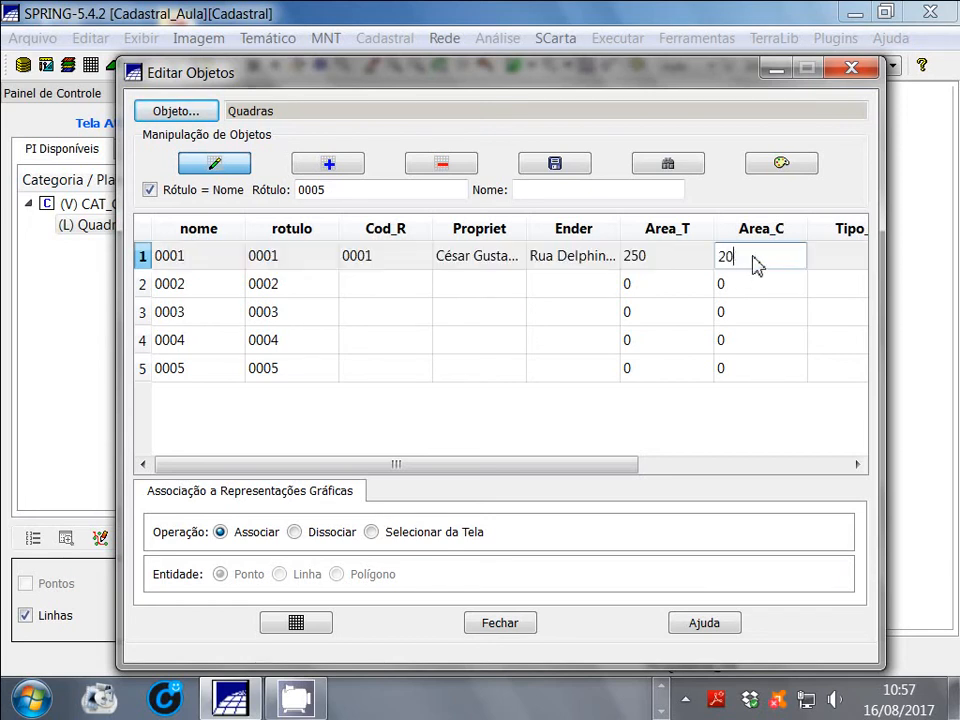
click(838, 268)
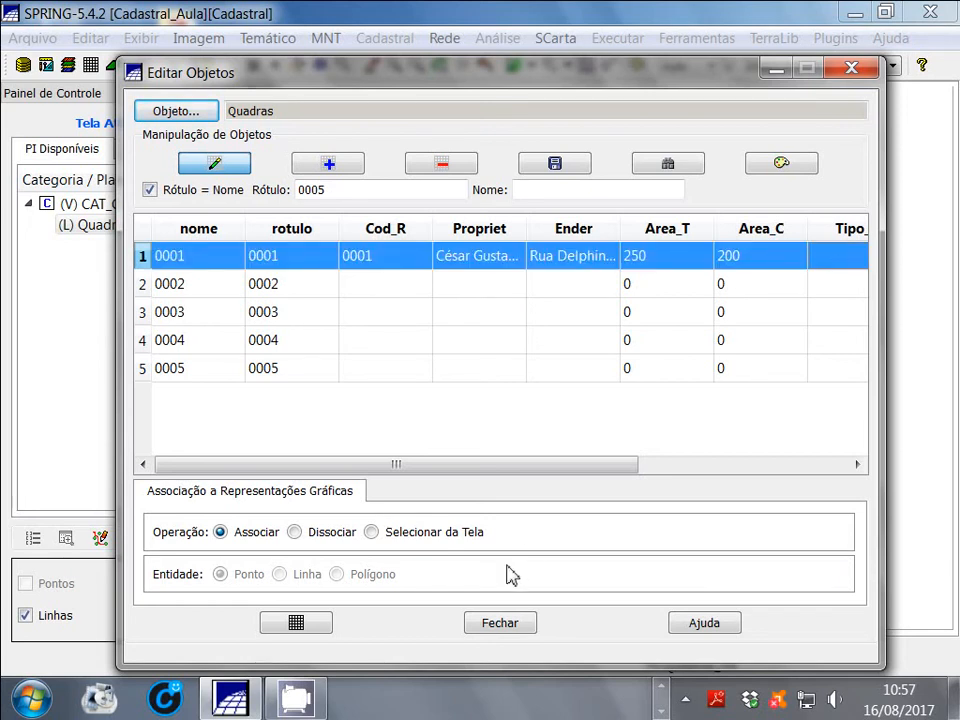
drag(563, 462, 633, 459)
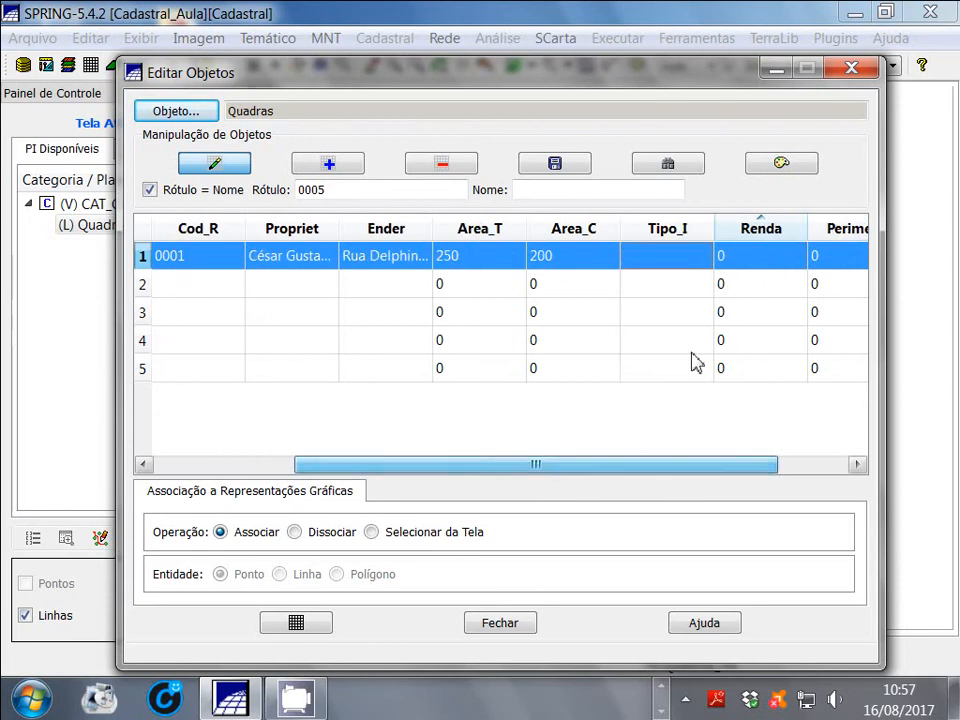
double_click(657, 254)
text(Res)
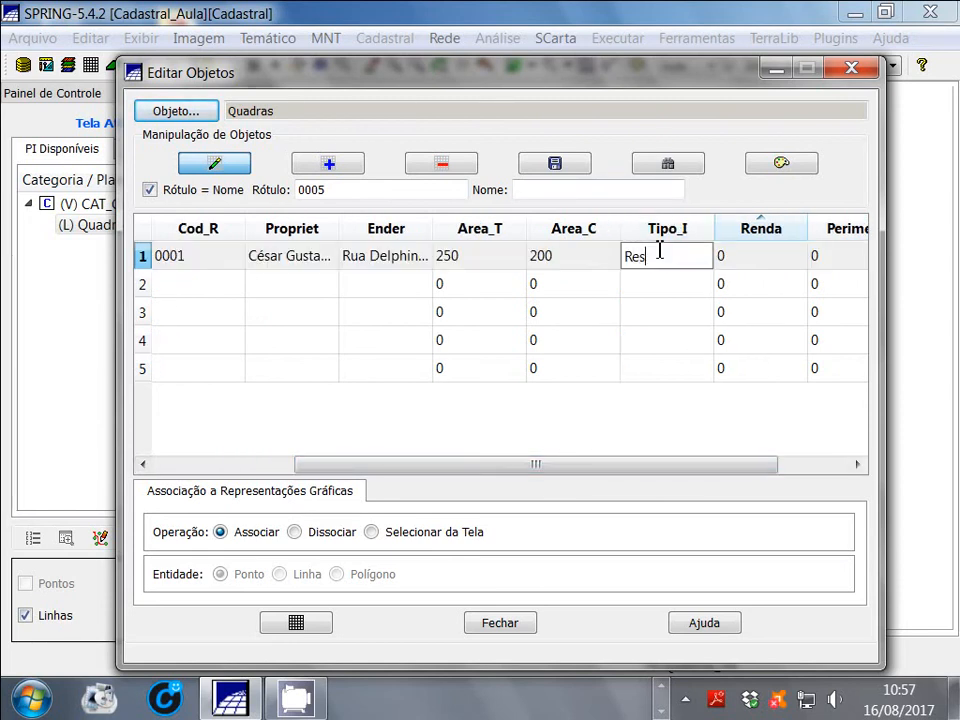
text(idencial 1)
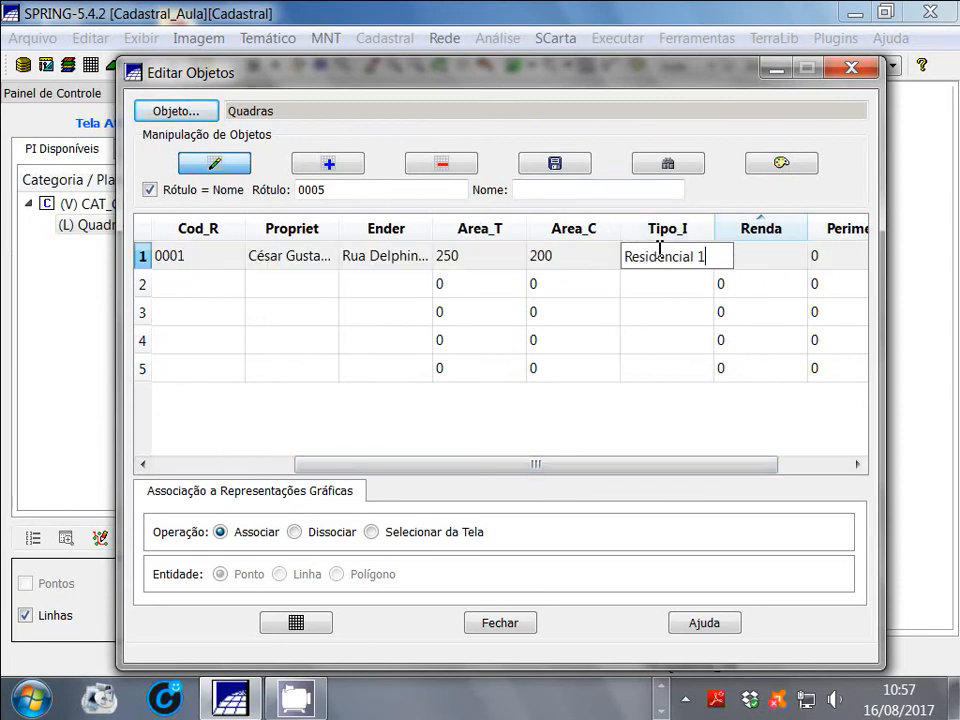
Try to set the Renda attribute of object 0001 to 2000,00
double_click(757, 266)
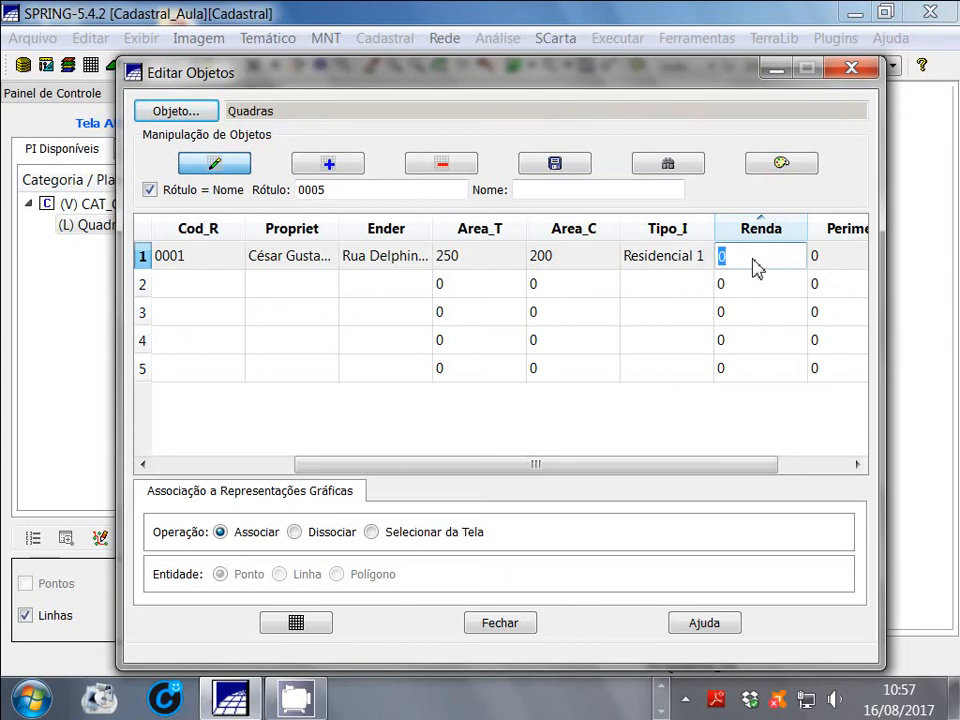
text(2000,00)
click(808, 464)
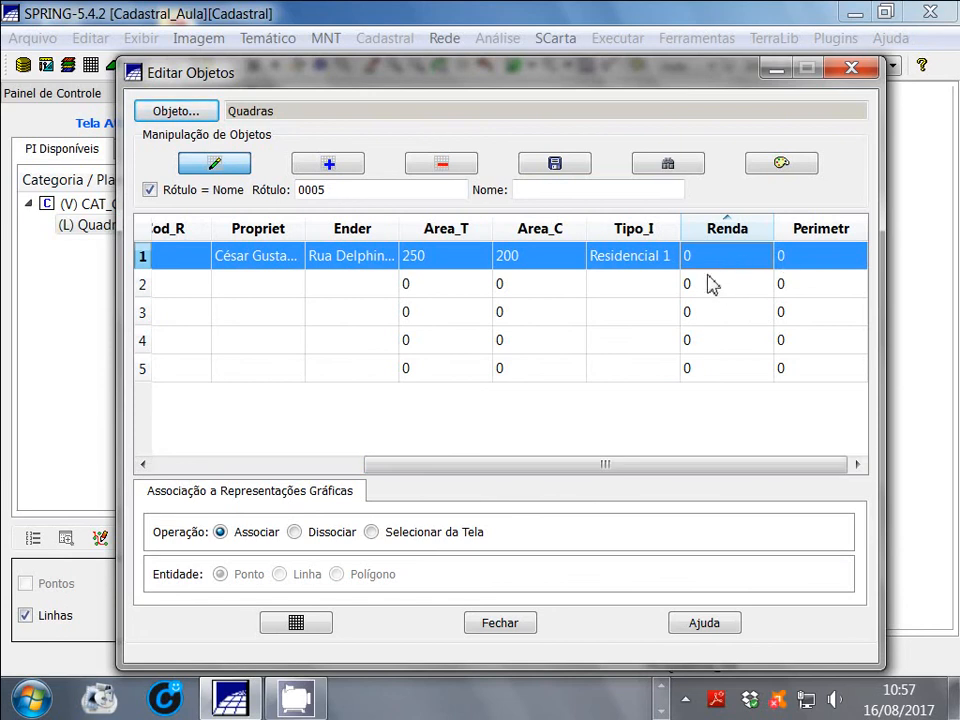
click(506, 312)
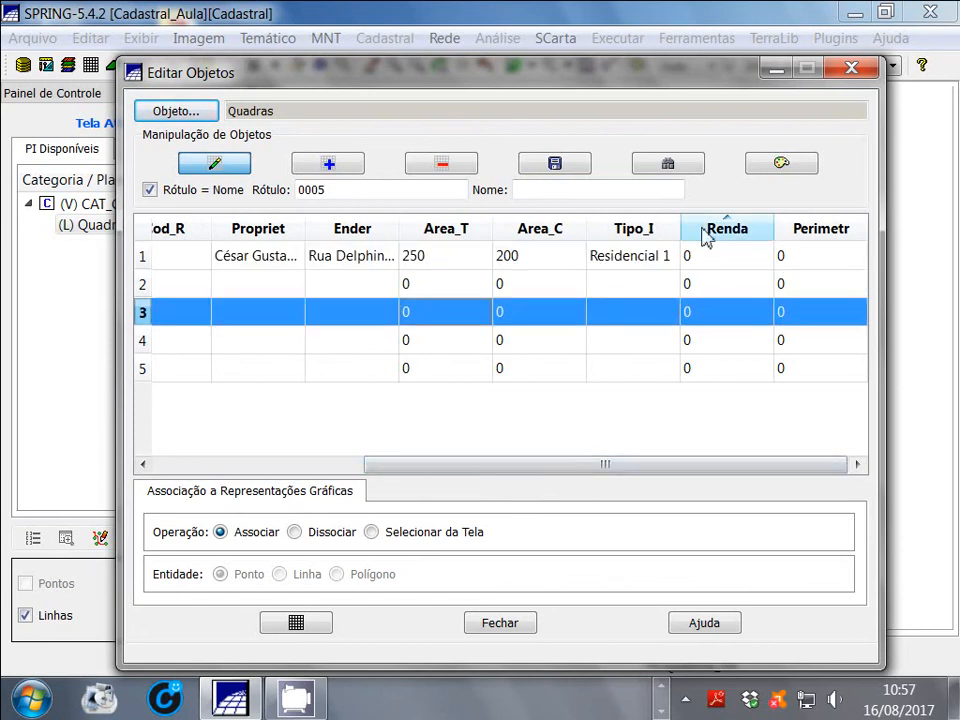
click(716, 262)
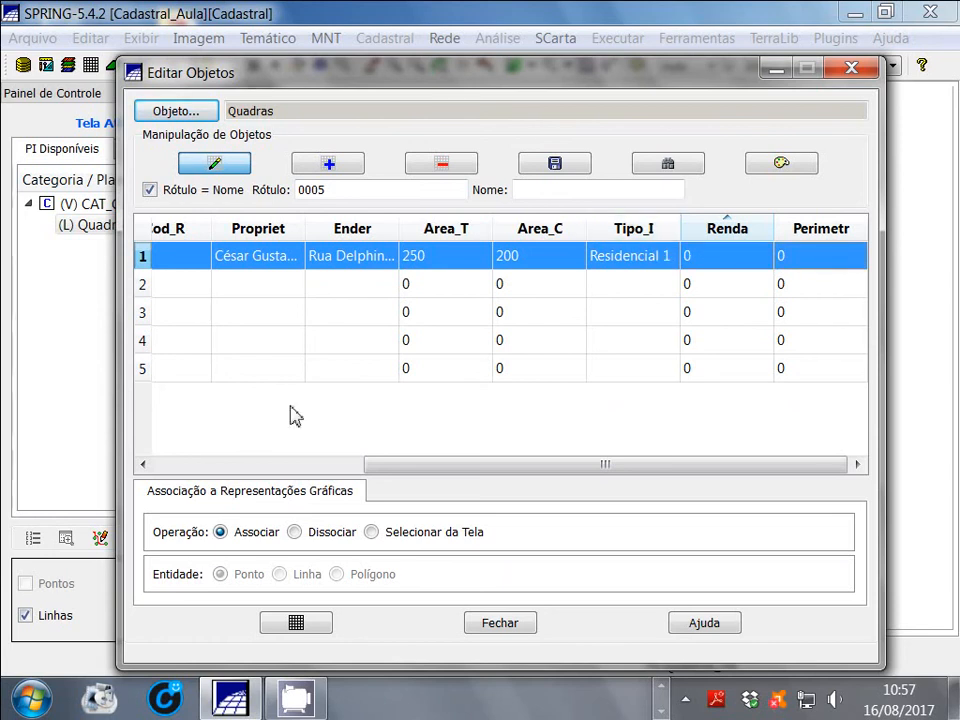
Check the attribute values of object 0001 and save the object table
drag(420, 468, 280, 468)
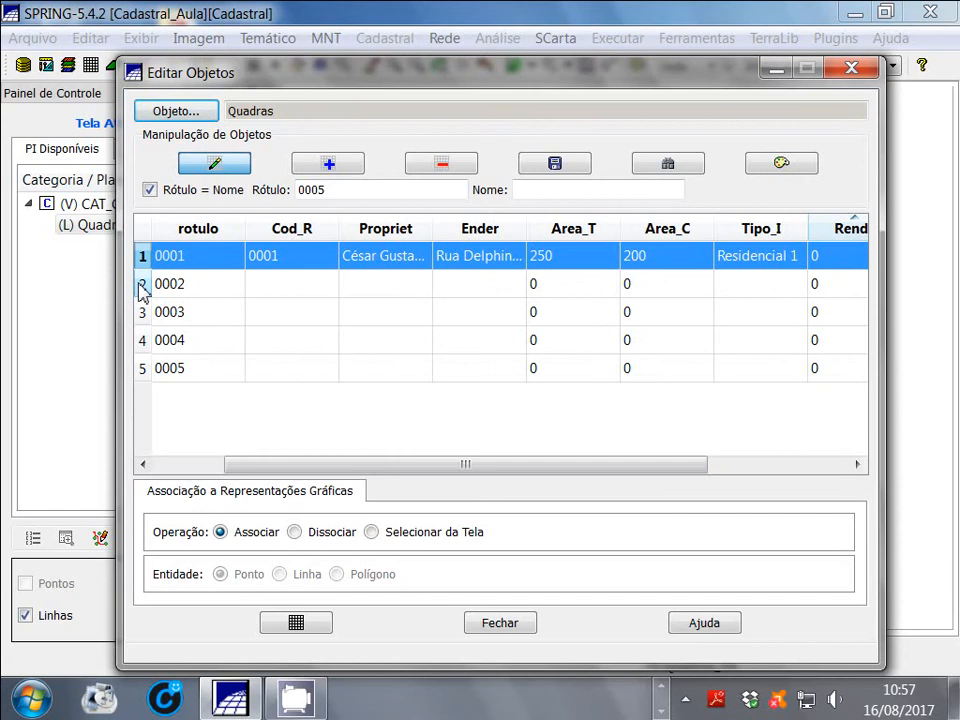
click(143, 284)
click(152, 262)
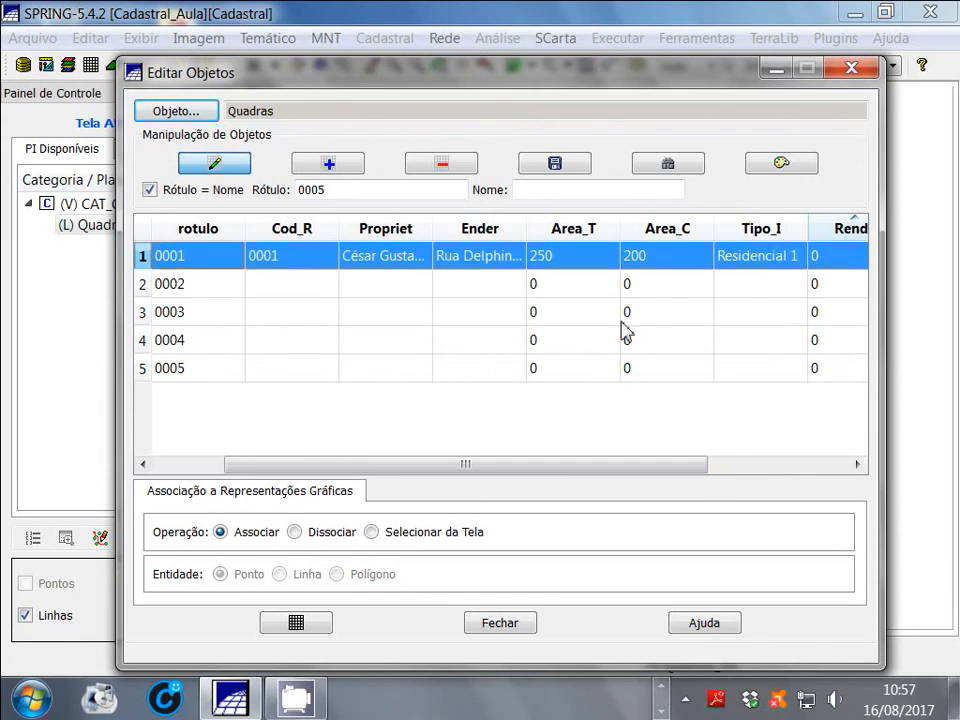
click(767, 466)
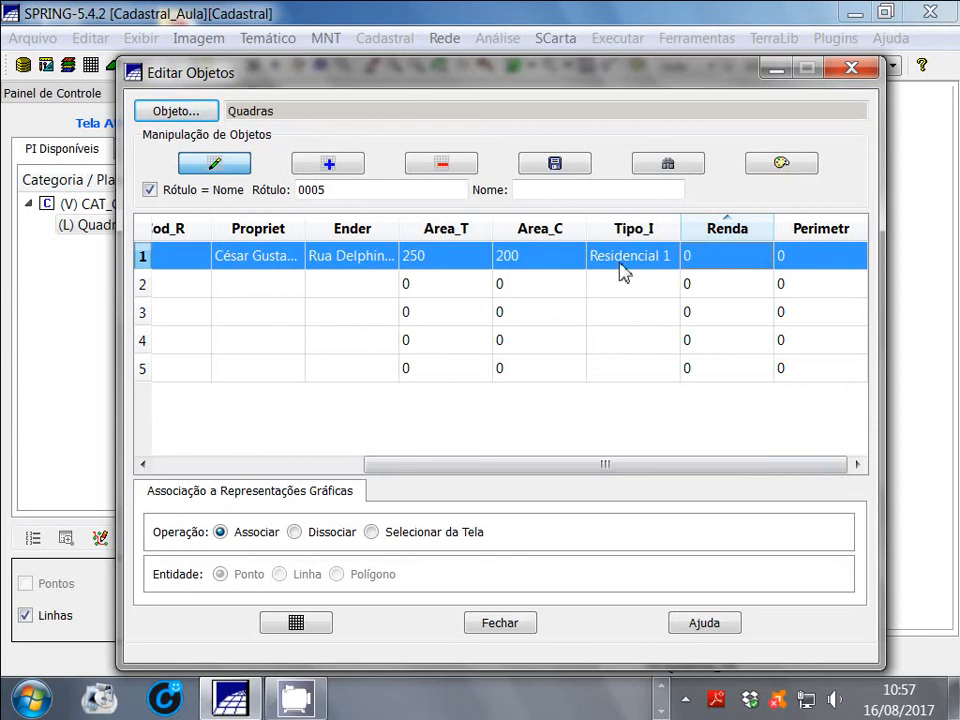
click(555, 164)
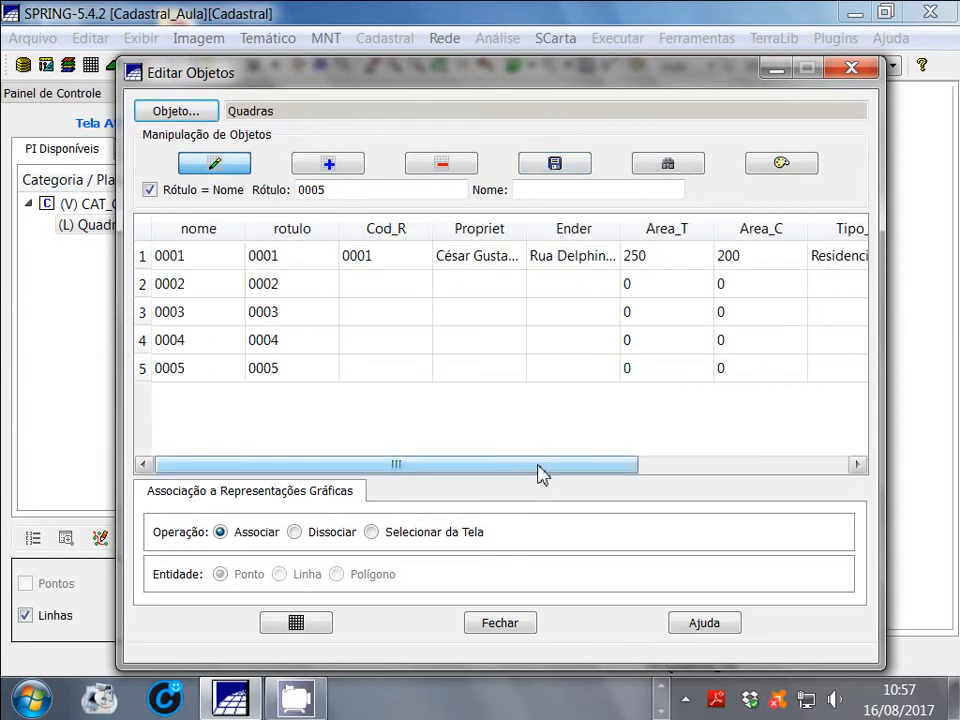
Set the Renda attribute of object 0001 to 2000 and its Perimetr attribute to 450
drag(538, 464, 745, 460)
click(703, 265)
click(703, 265)
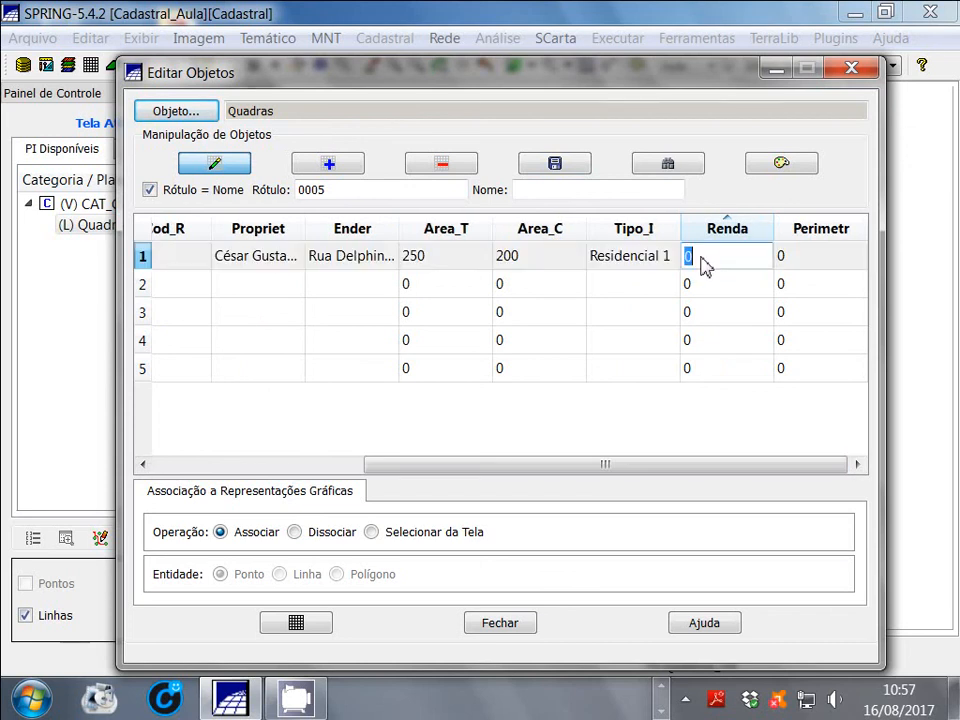
text(2000)
double_click(812, 262)
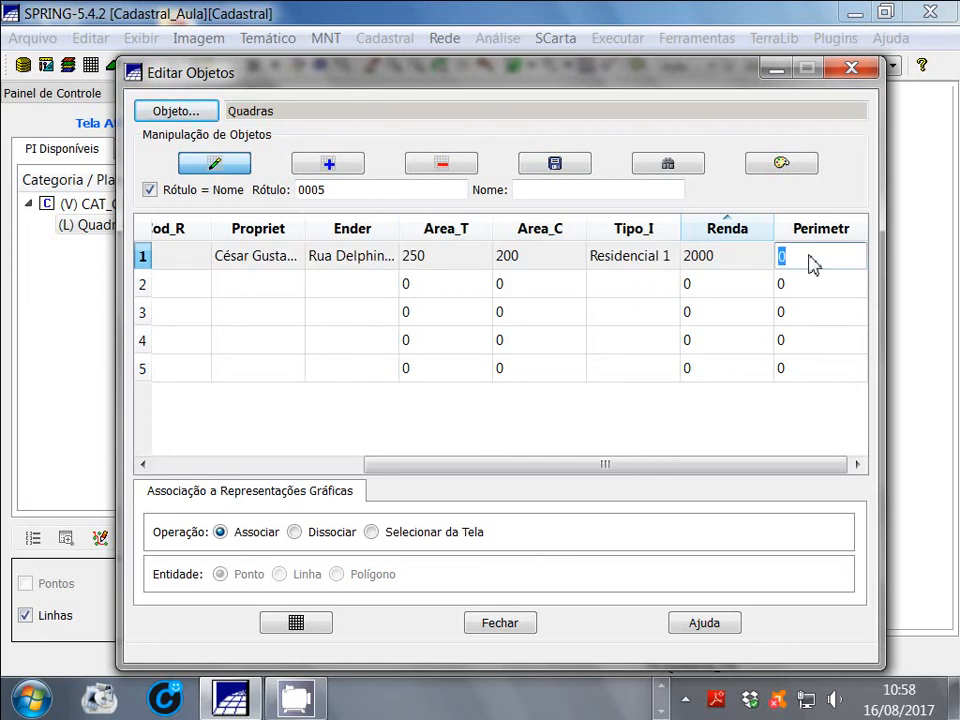
text(450)
key(Return)
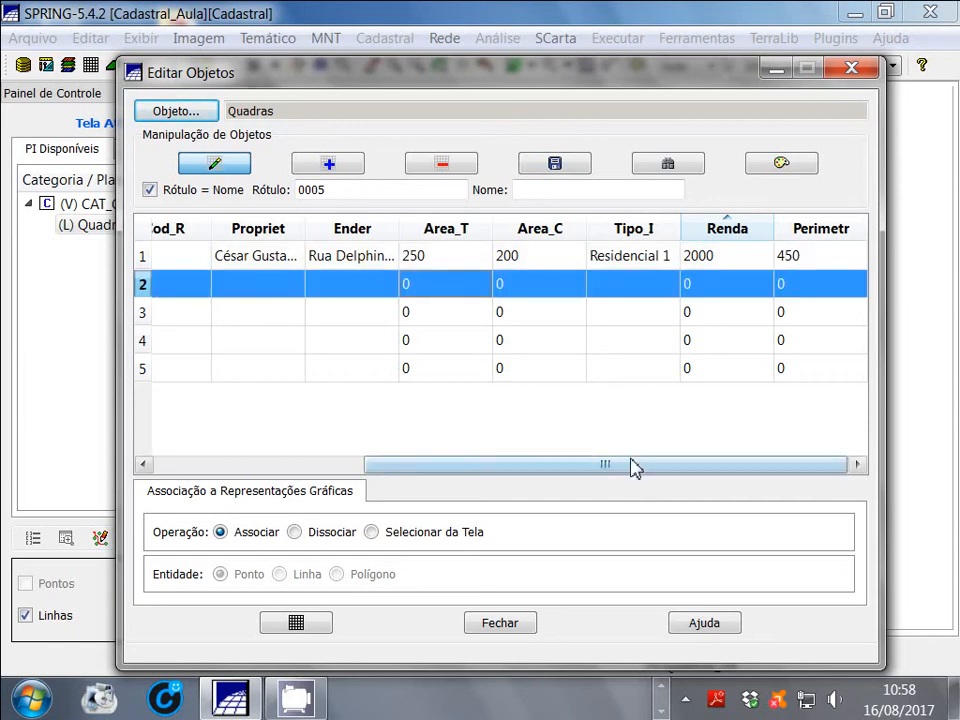
Set Cod_R of object 0002 to 0002 and enter the owner's name in its Propriet attribute
drag(632, 467, 499, 471)
double_click(277, 288)
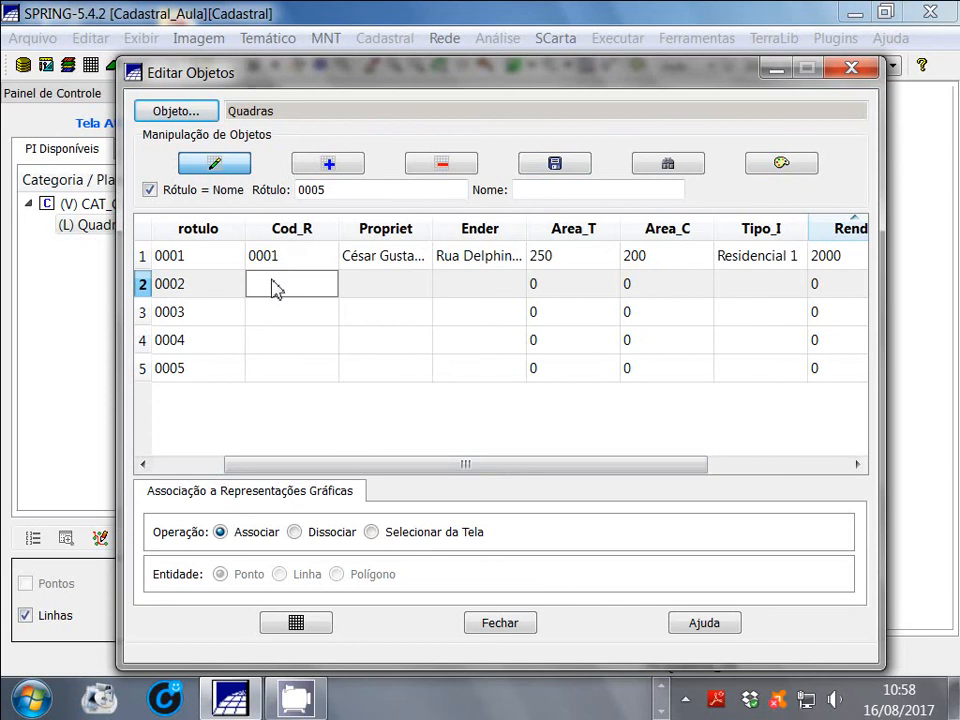
text(0002)
double_click(378, 285)
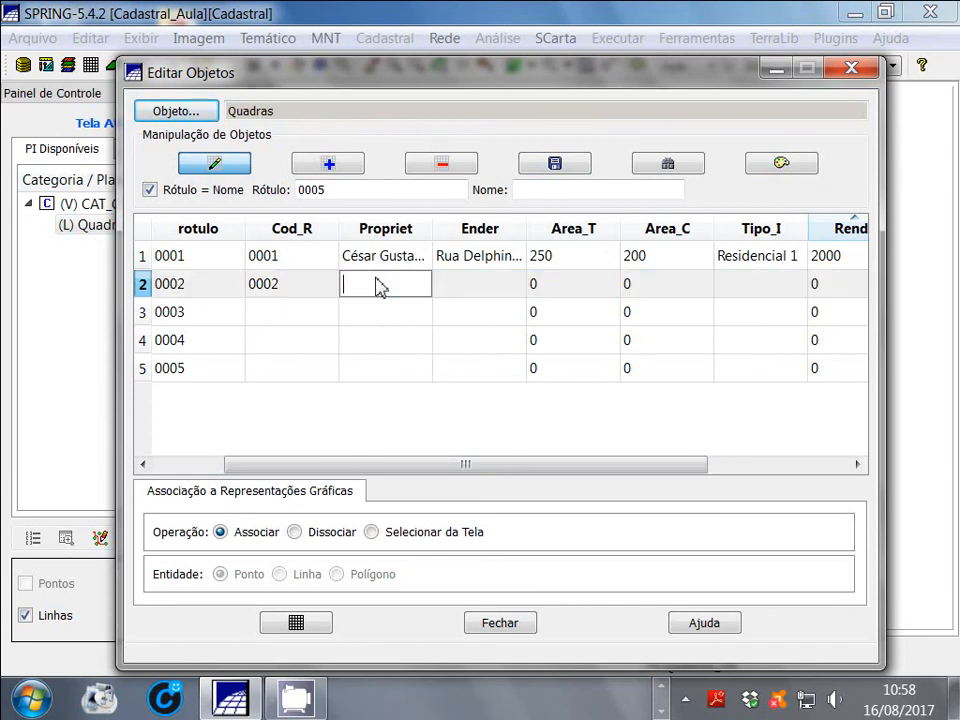
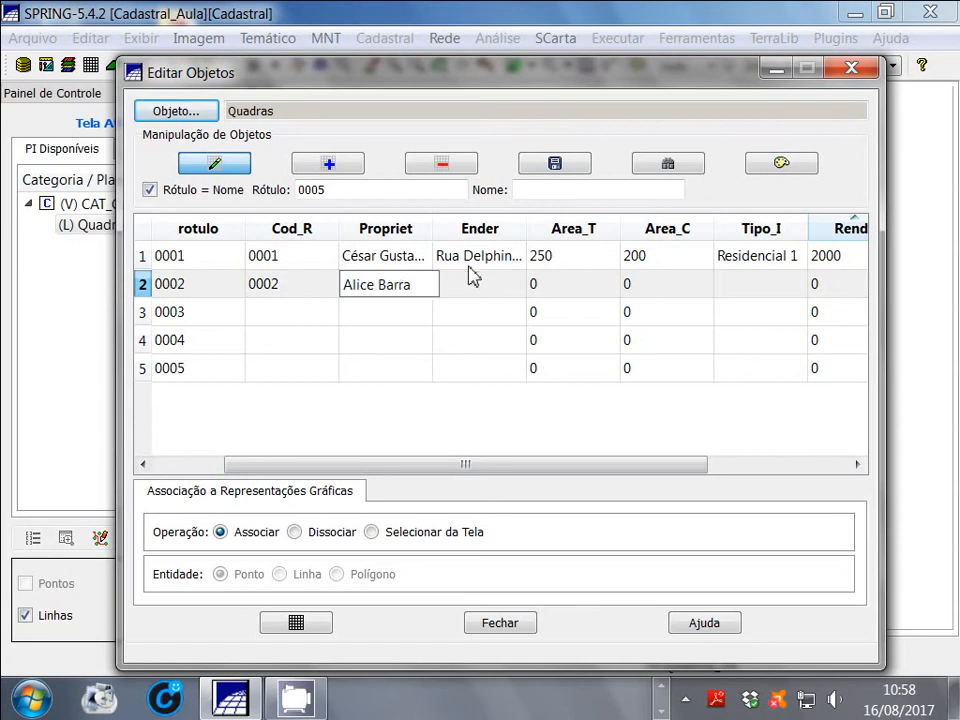
Enter the property's street address with house number in the Ender attribute of object 0002
click(468, 288)
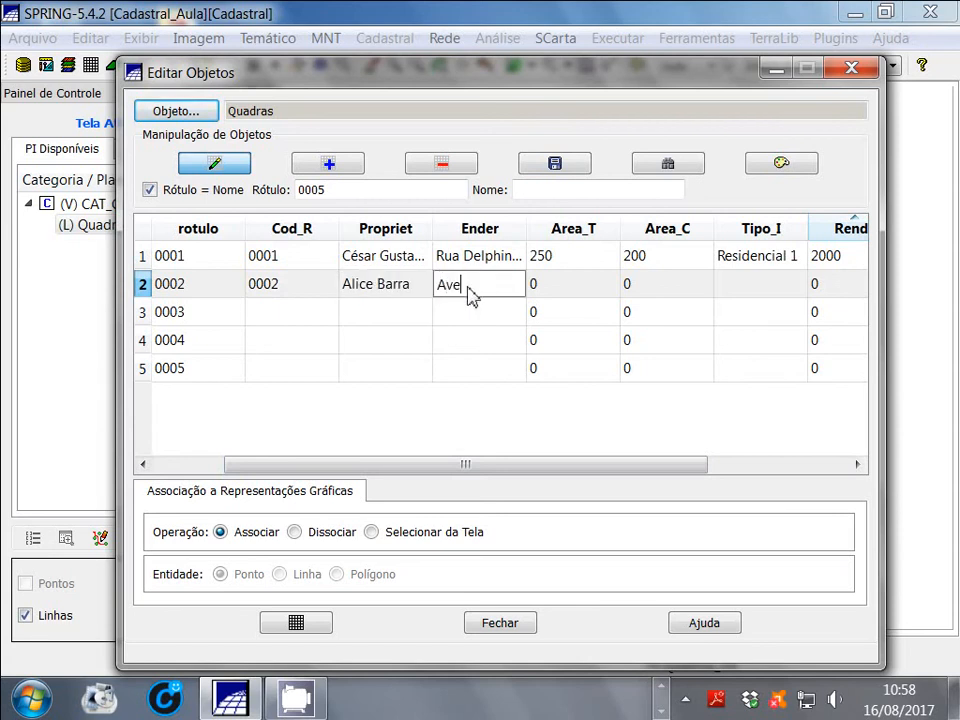
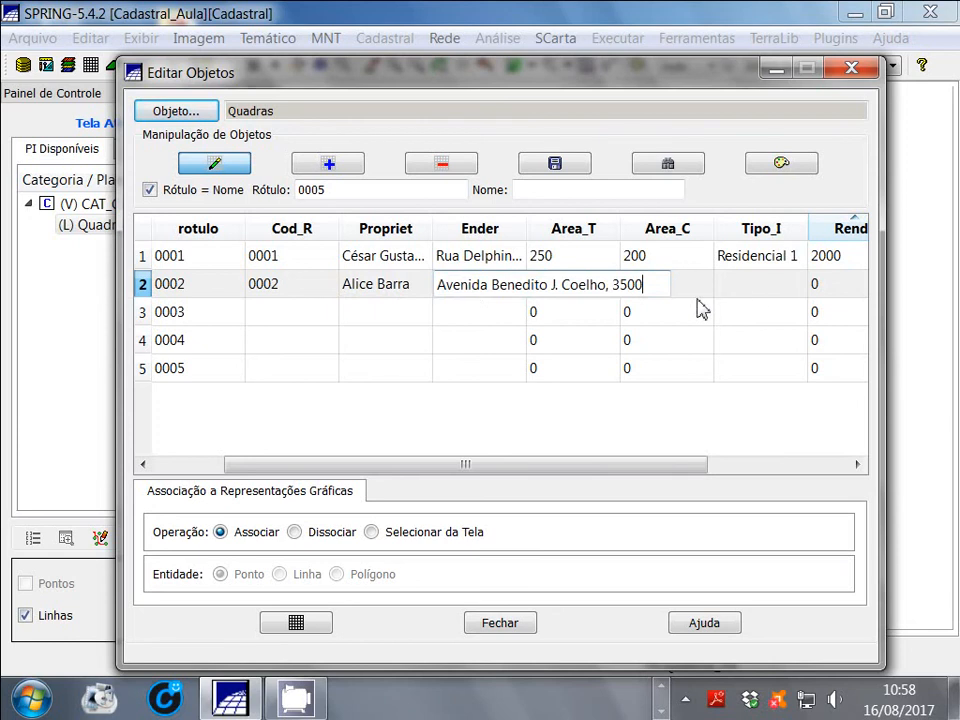
click(596, 311)
Set the Area_T attribute of object 0002 to 500 and its Area_C attribute to 300
click(558, 293)
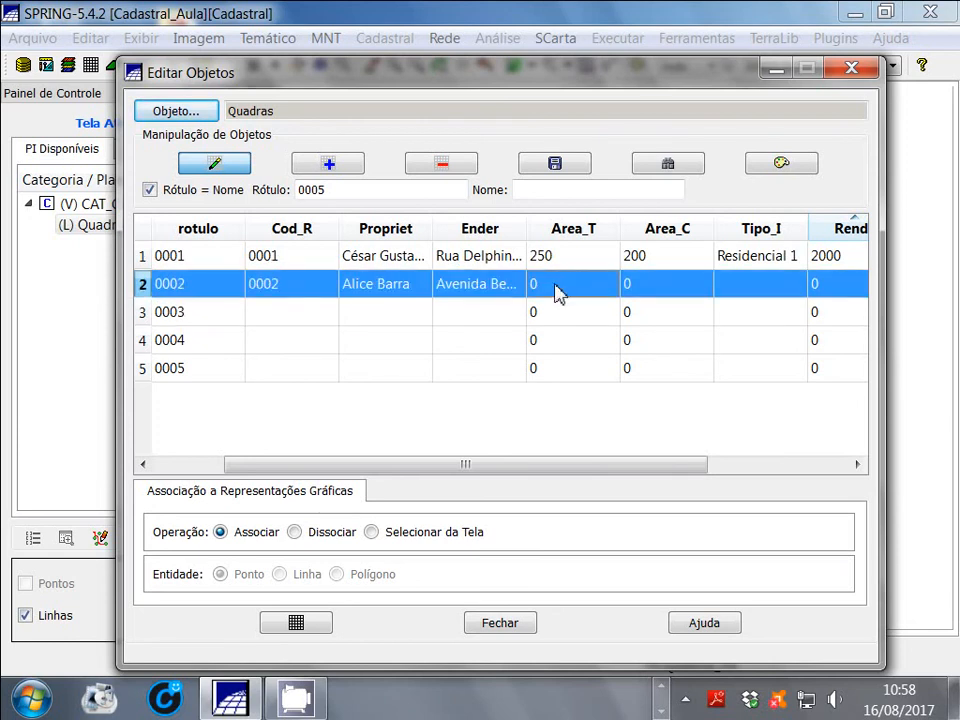
click(555, 341)
click(549, 294)
click(548, 293)
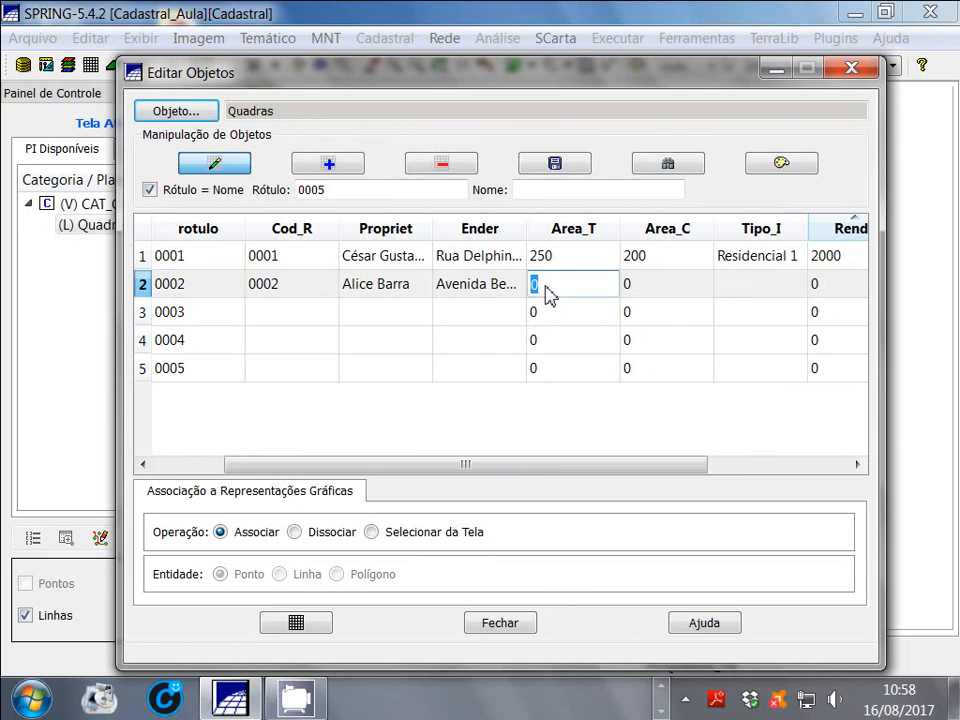
text(500)
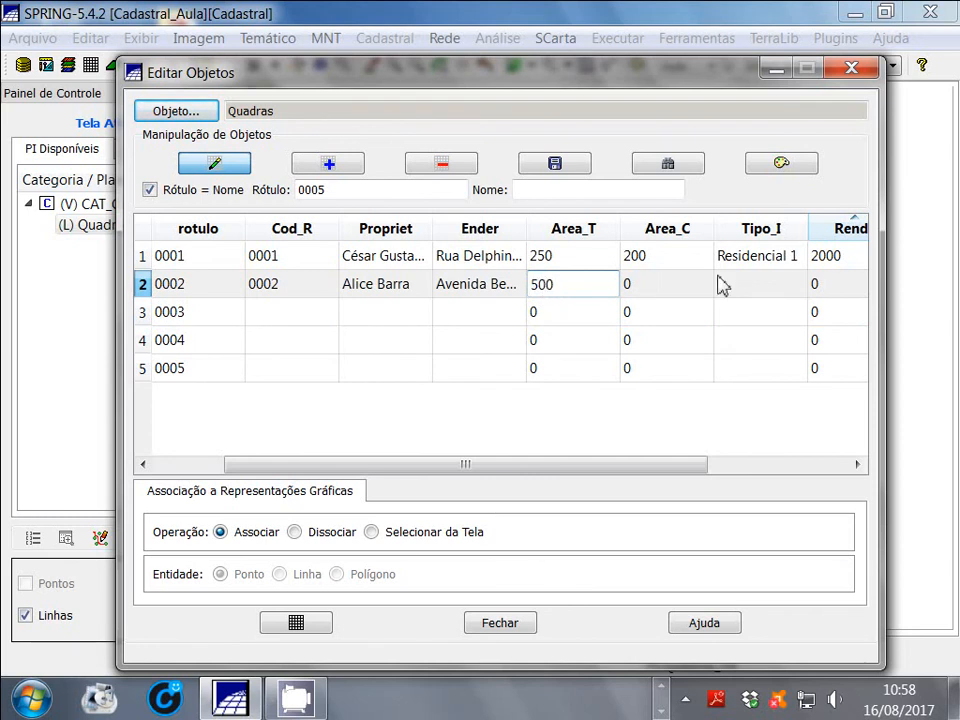
click(653, 296)
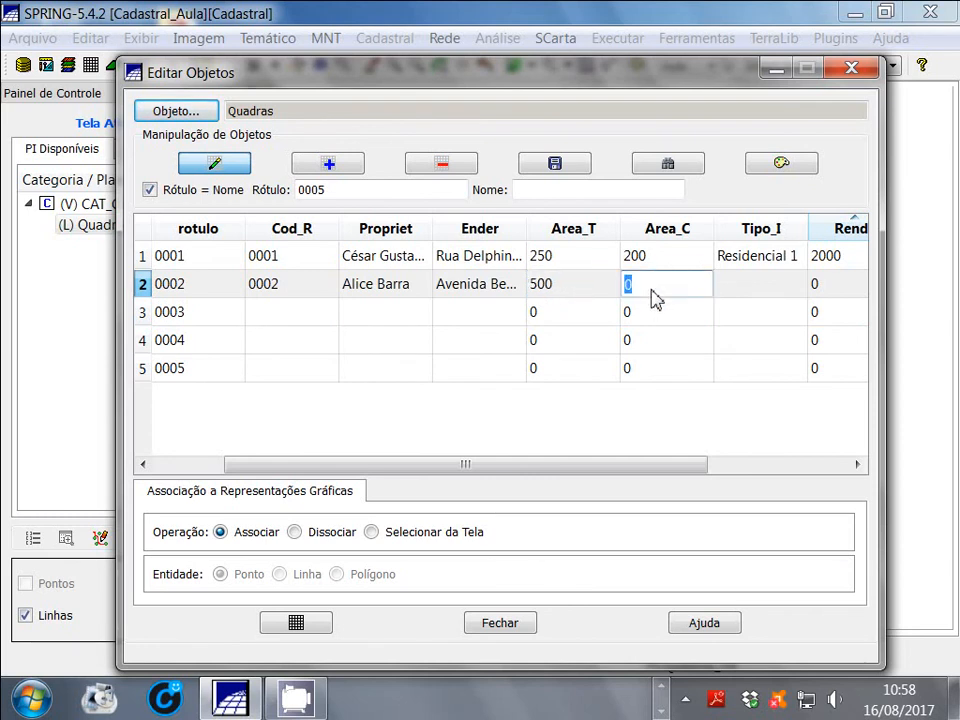
text(300)
Set the Tipo_I attribute of object 0002 to Industrial and its Renda attribute to 3000
click(749, 285)
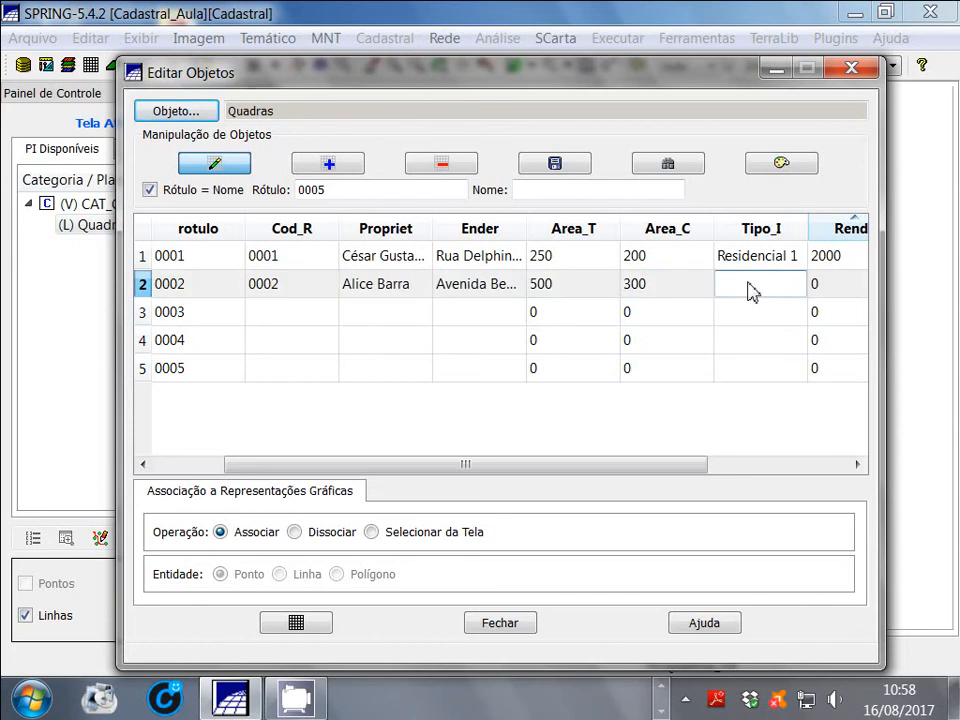
text(Industrial)
click(843, 288)
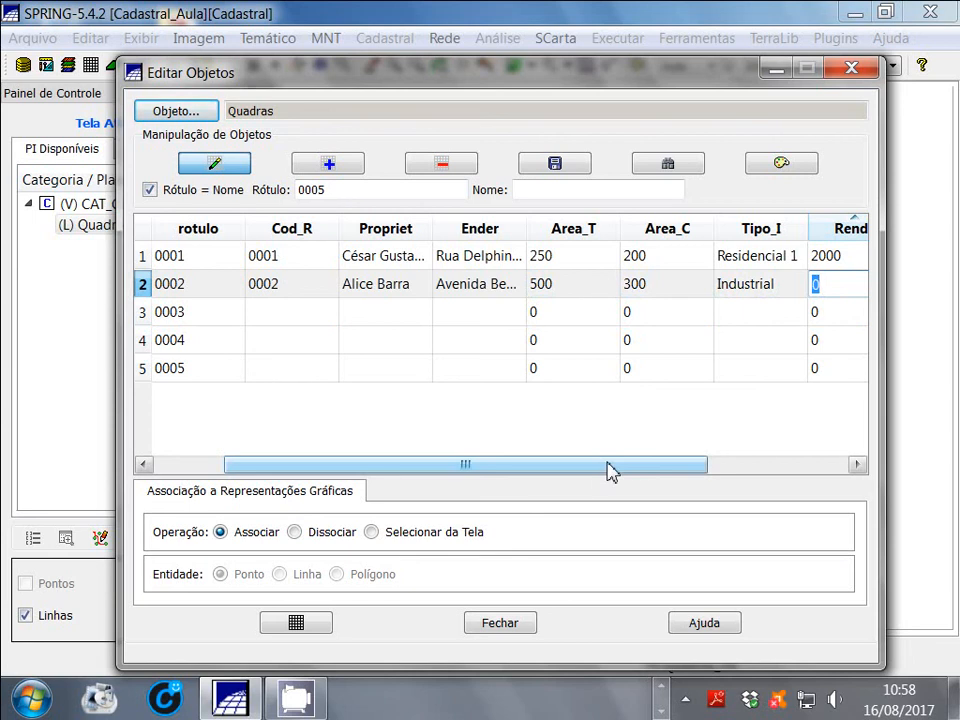
text(3000)
key(Return)
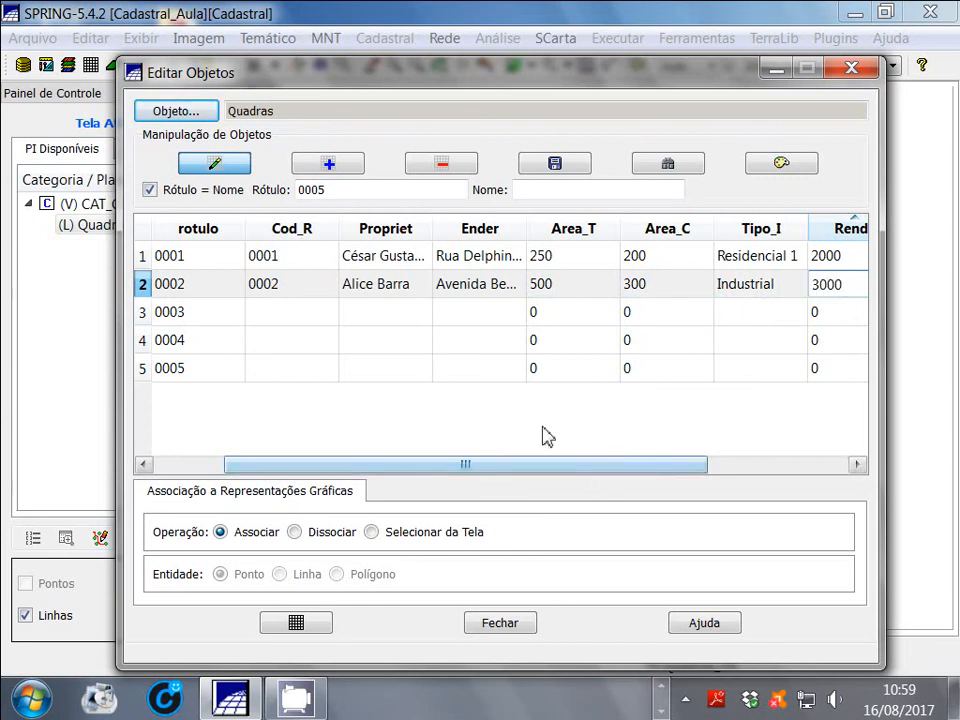
Set the Perimetr attribute of object 0002 to 600
drag(550, 466, 692, 466)
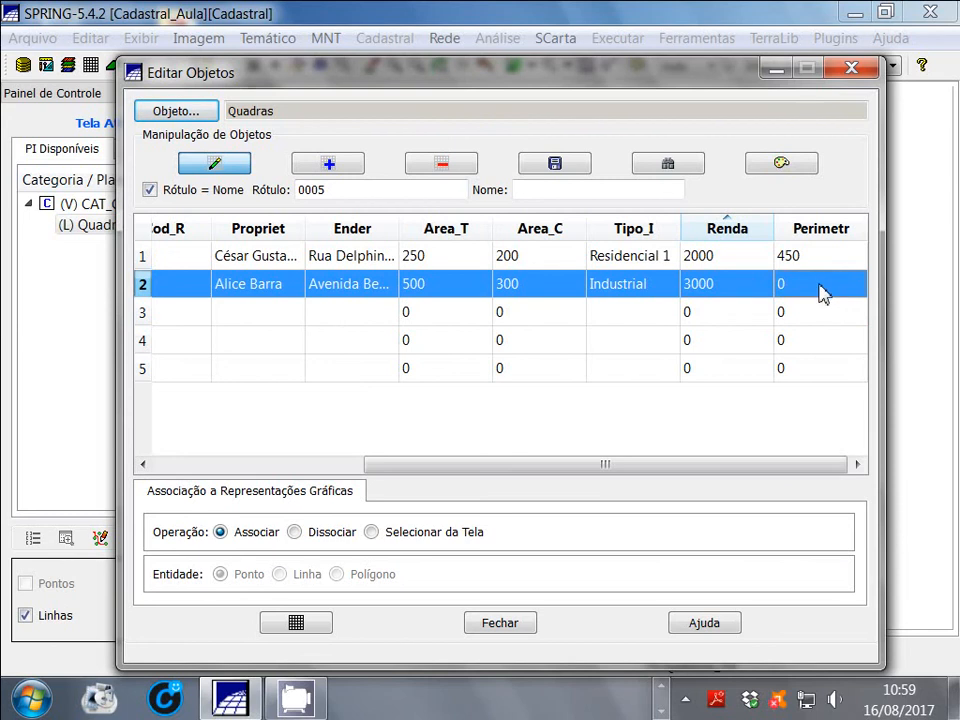
click(815, 290)
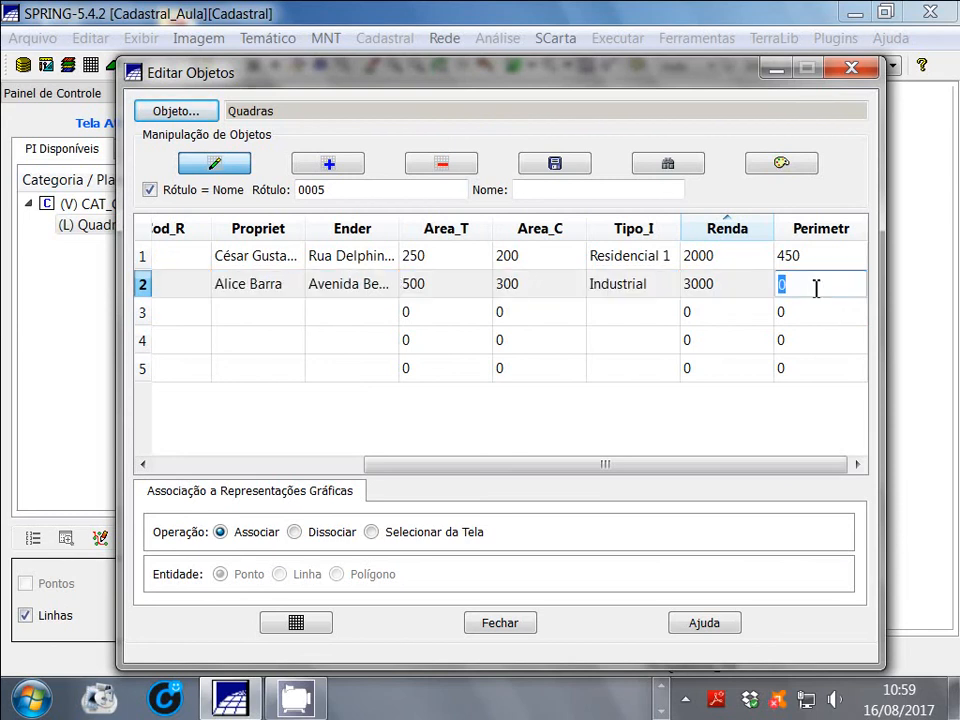
text(600)
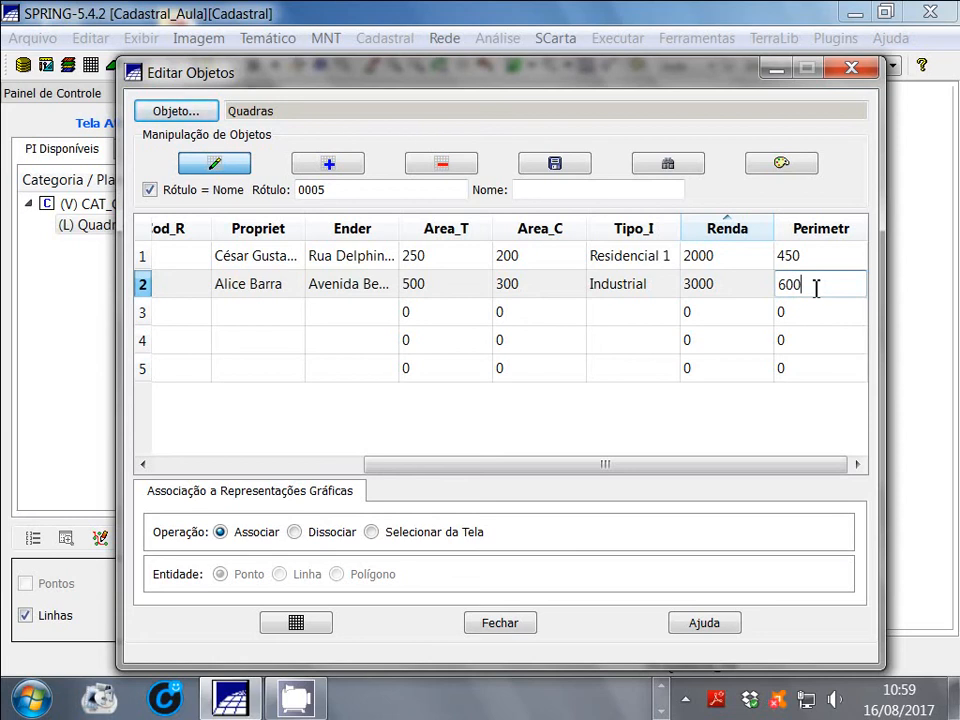
Set Cod_R of object 0003 to 0003 and enter the owner's name in its Propriet attribute
click(189, 325)
drag(498, 473, 326, 473)
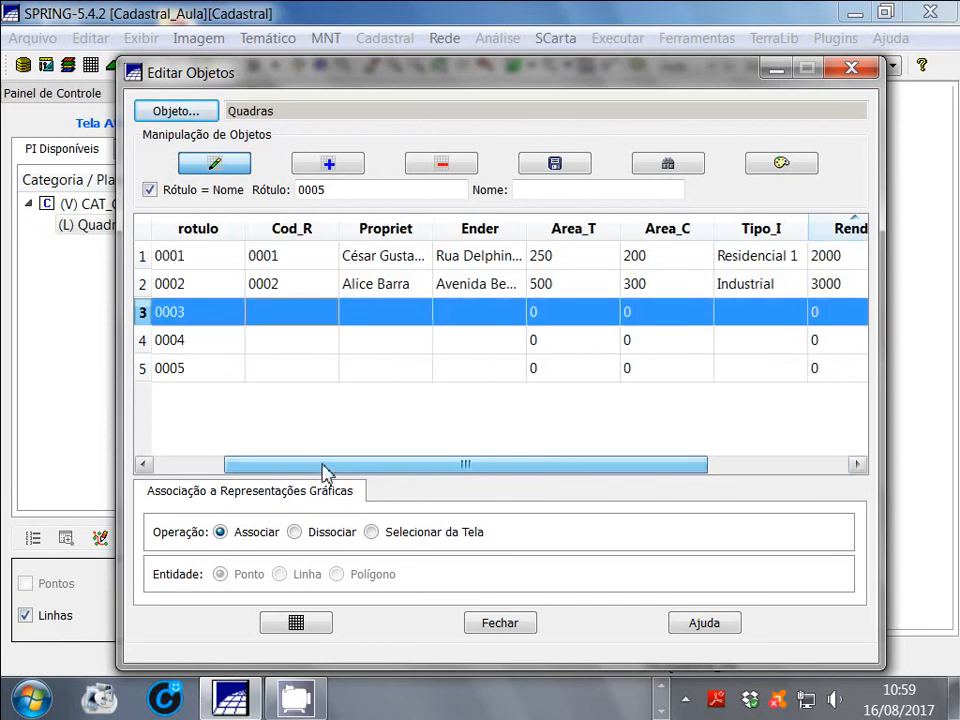
click(283, 316)
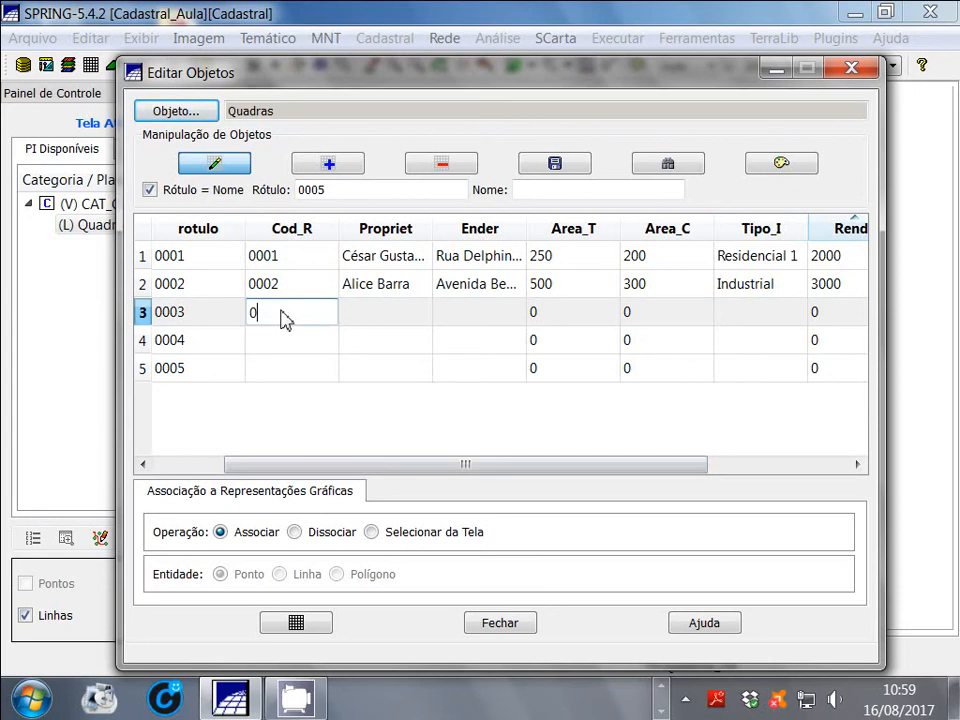
text(0003)
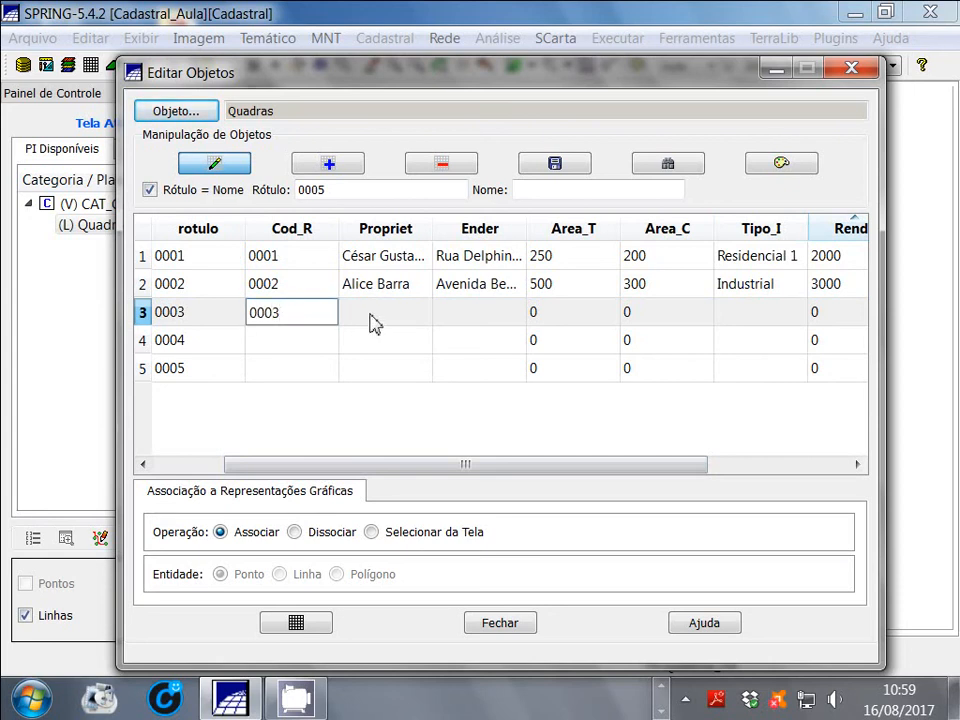
click(370, 318)
text(Carlos)
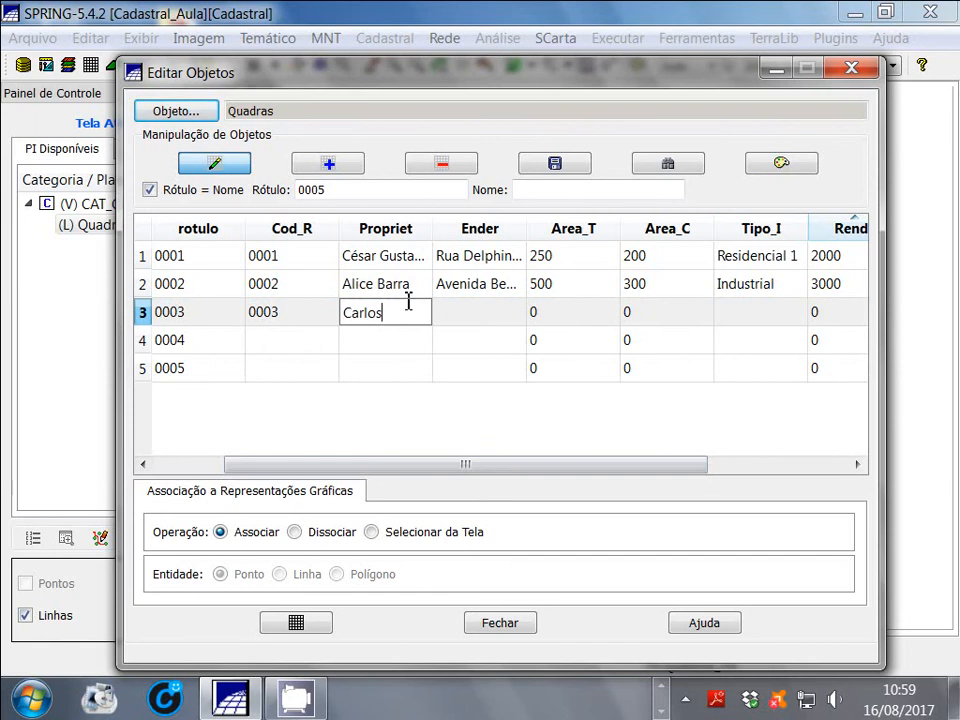
Enter the property's street address with house number in the Ender attribute of object 0003
click(500, 325)
click(500, 325)
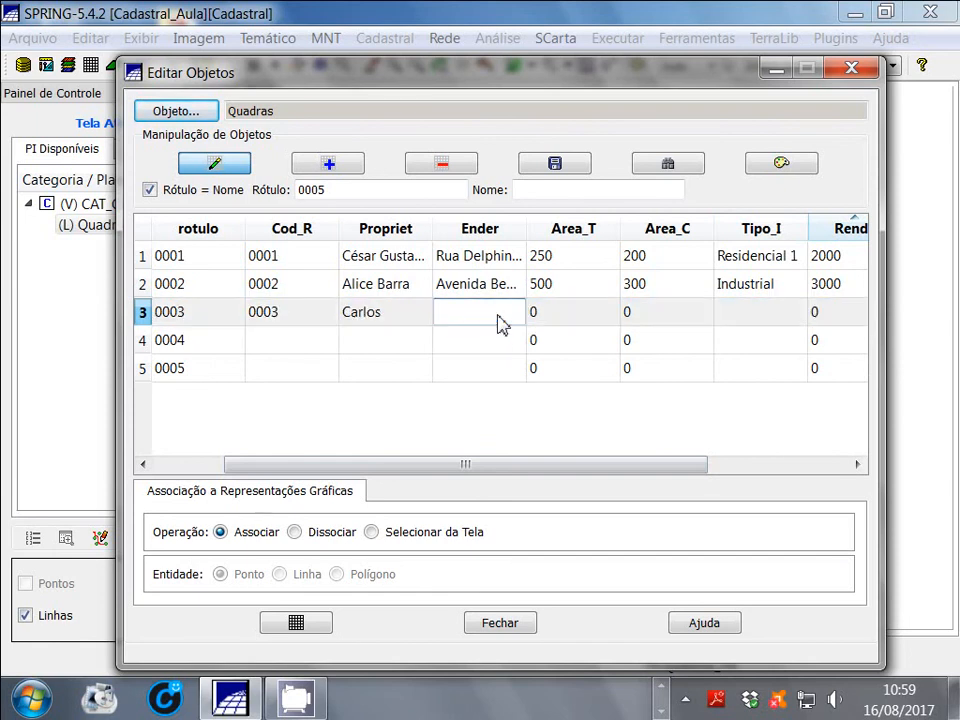
Set both the Area_T and Area_C attributes of object 0003 to 300
click(574, 321)
click(577, 318)
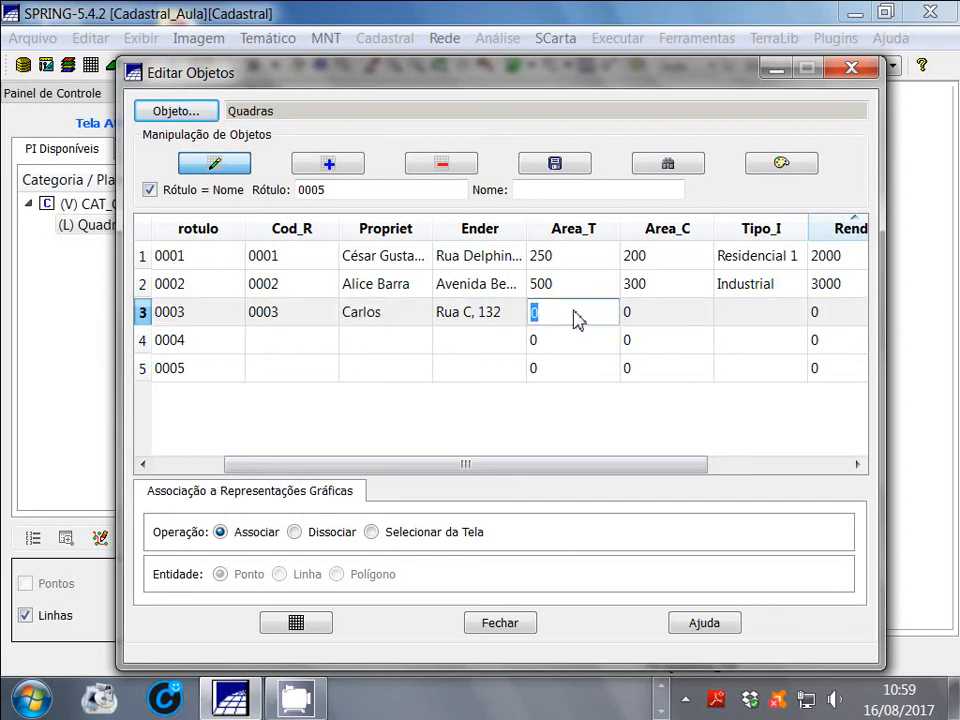
text(300)
click(642, 317)
click(645, 316)
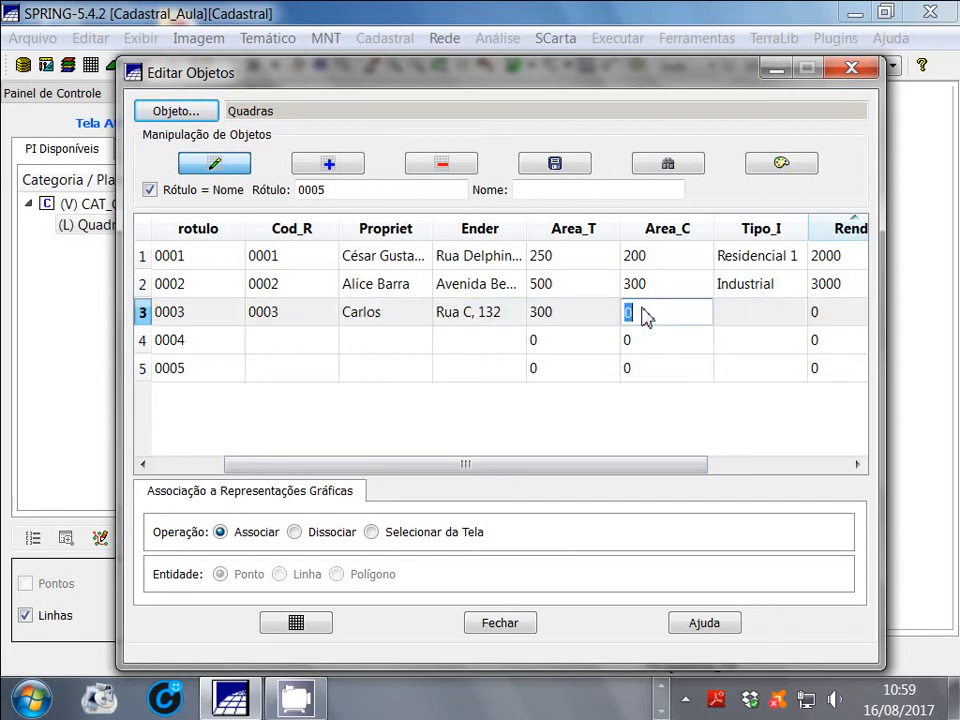
text(0)
text(300)
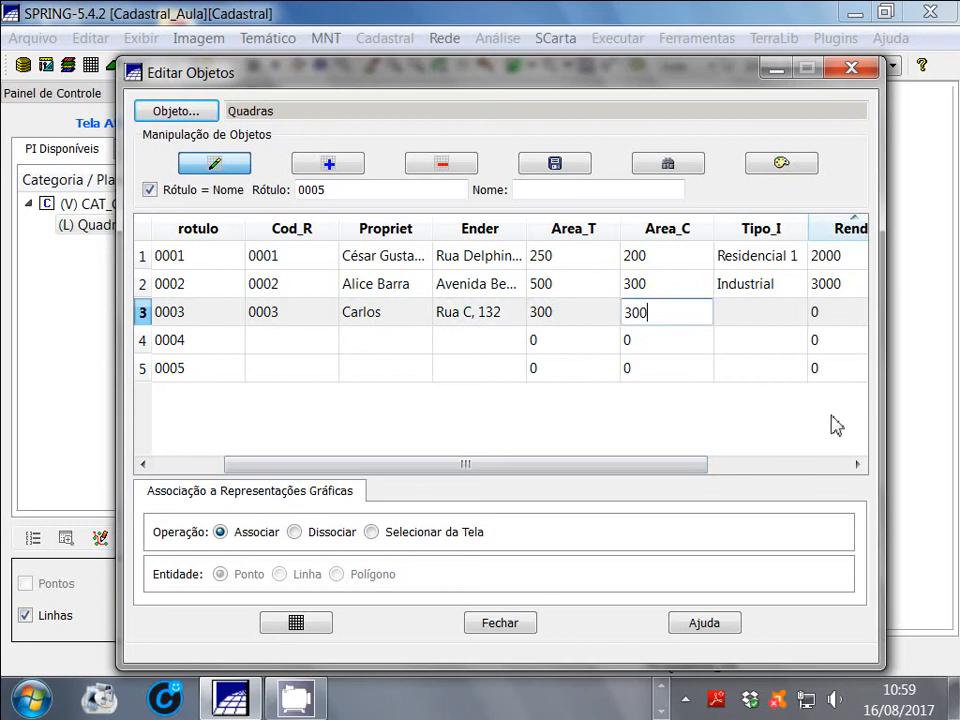
Set the Tipo_I attribute of object 0003 to Comercial and its Renda attribute to 5000
click(766, 317)
click(766, 317)
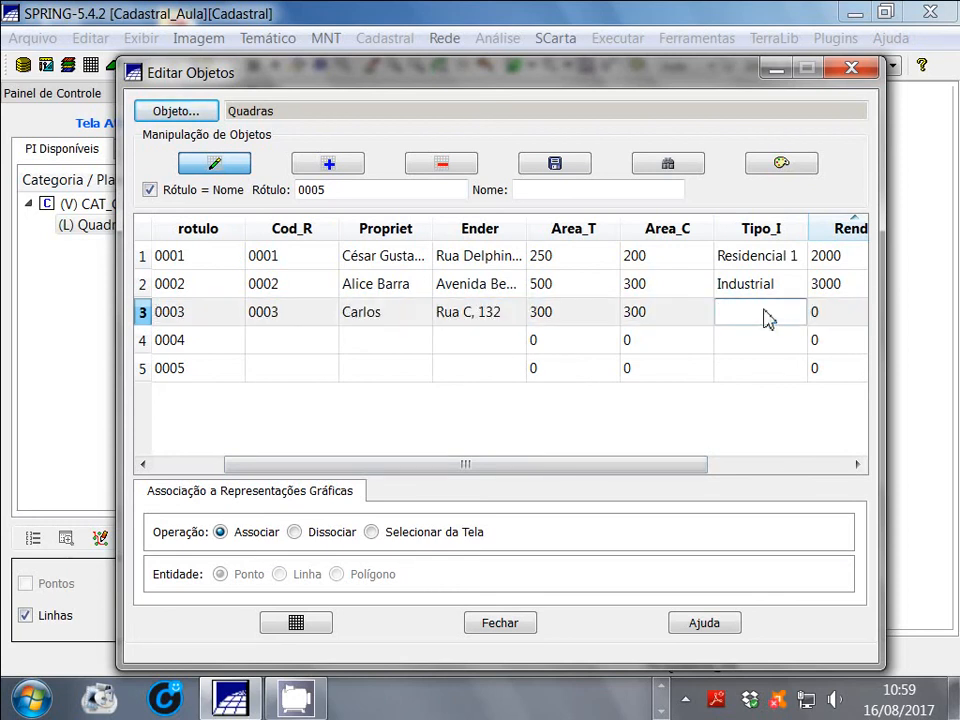
text(Comercial)
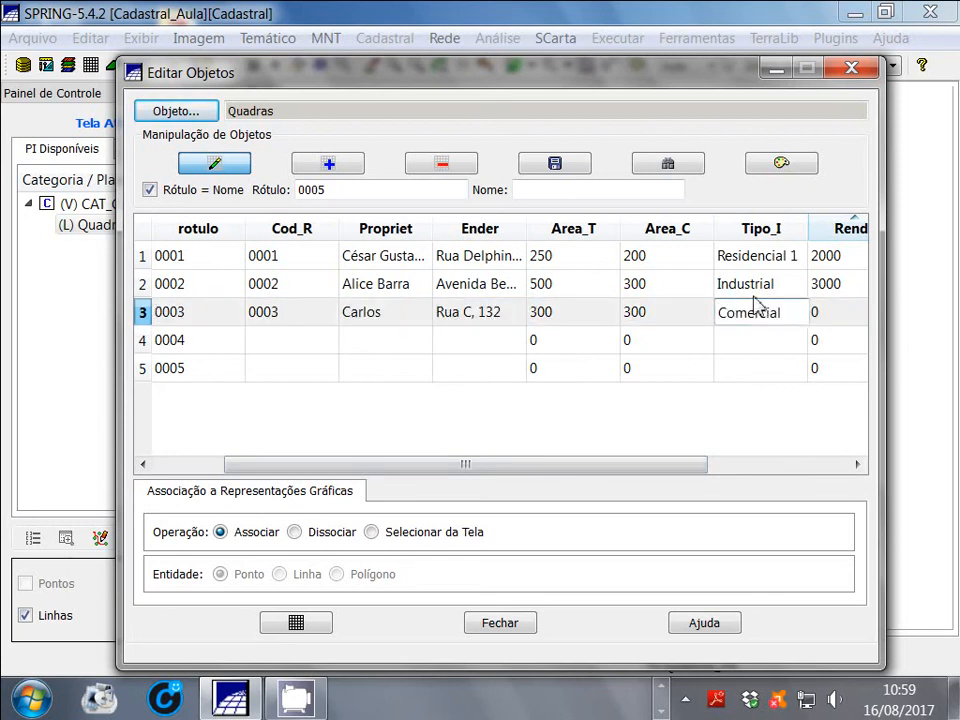
key(Tab)
text(5000)
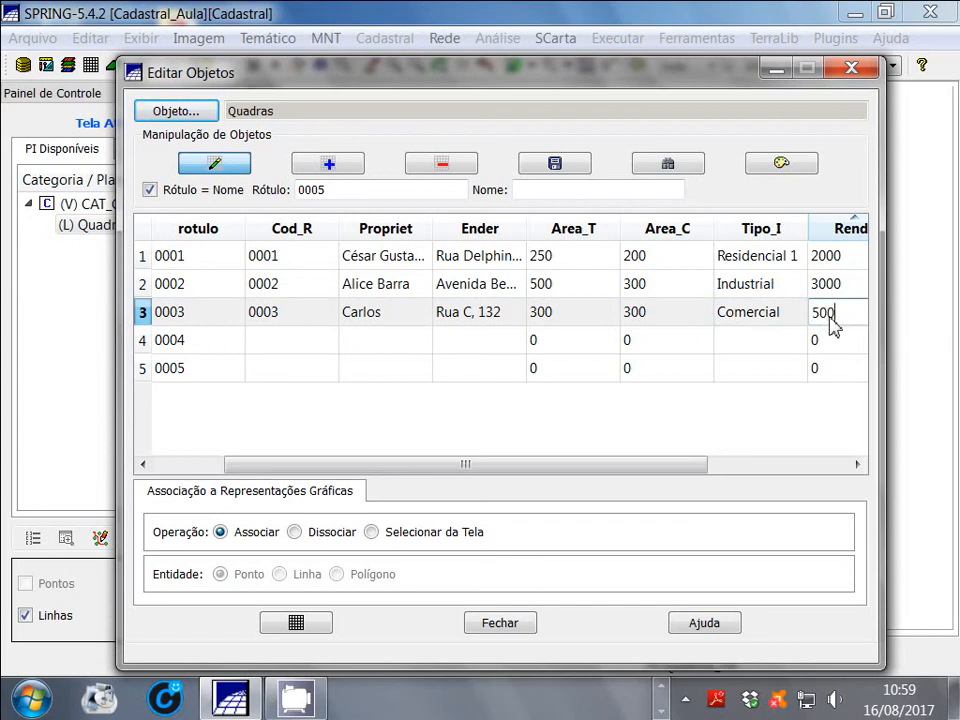
Set the Perimetr attribute of object 0003 to 500
drag(536, 467, 703, 455)
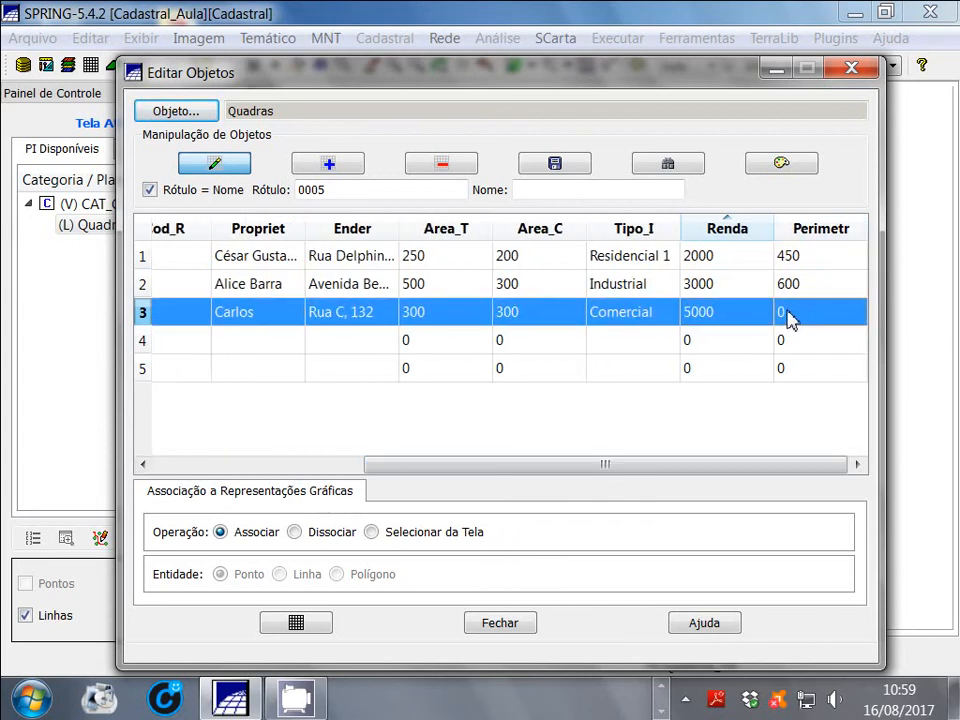
click(780, 345)
click(786, 316)
right_click(786, 315)
key(Escape)
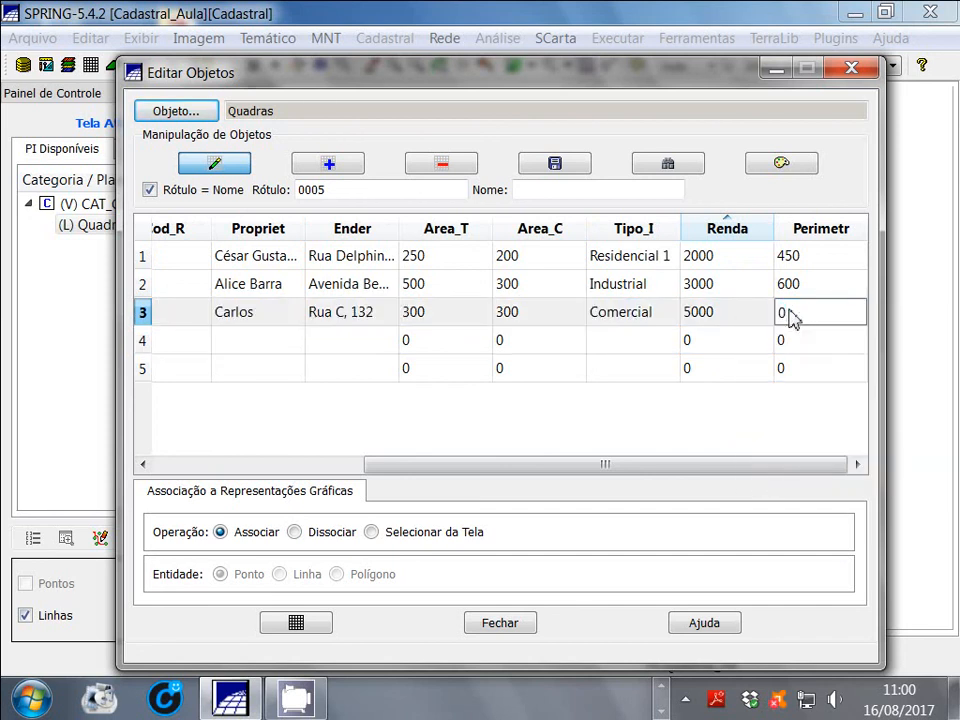
text(500)
key(Return)
Set Cod_R of object 0004 to 0004 and enter the owner's name in its Propriet attribute
click(265, 366)
click(255, 350)
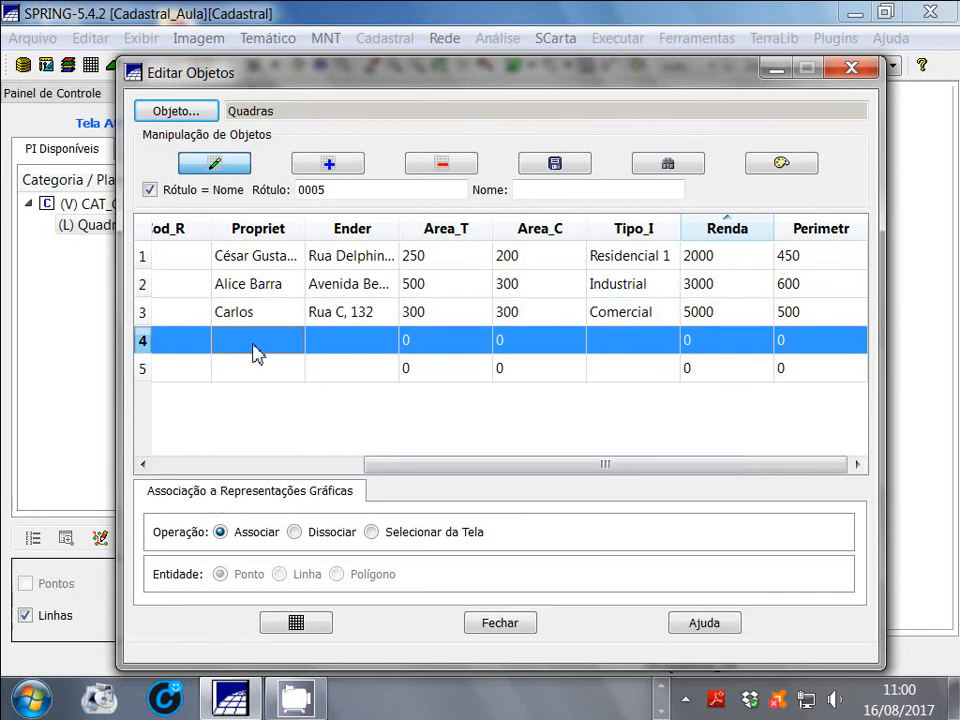
drag(446, 465, 266, 465)
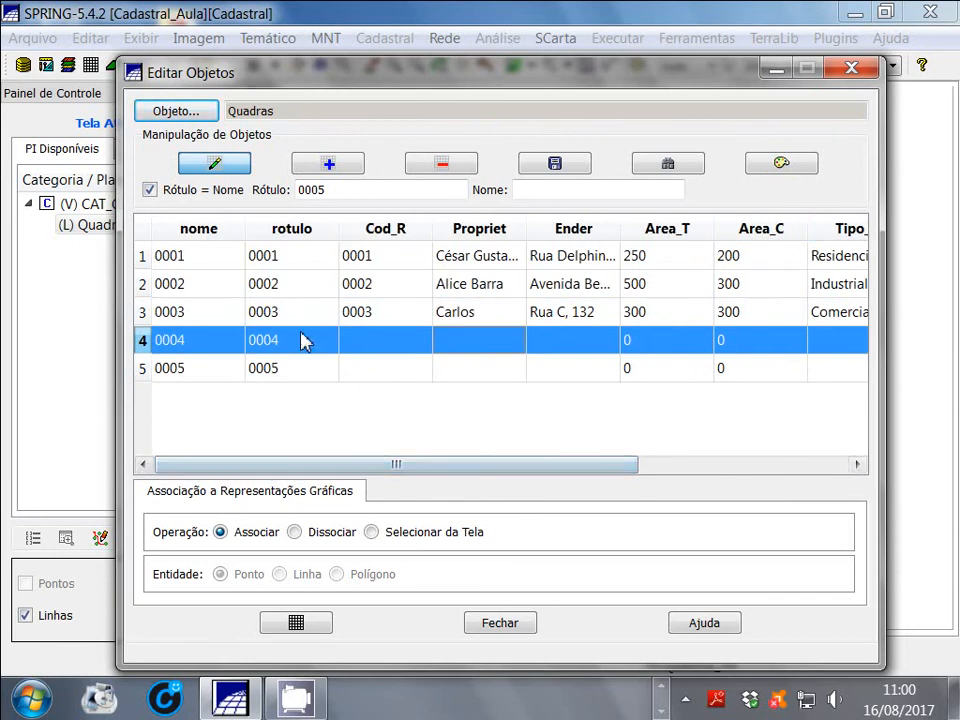
double_click(366, 340)
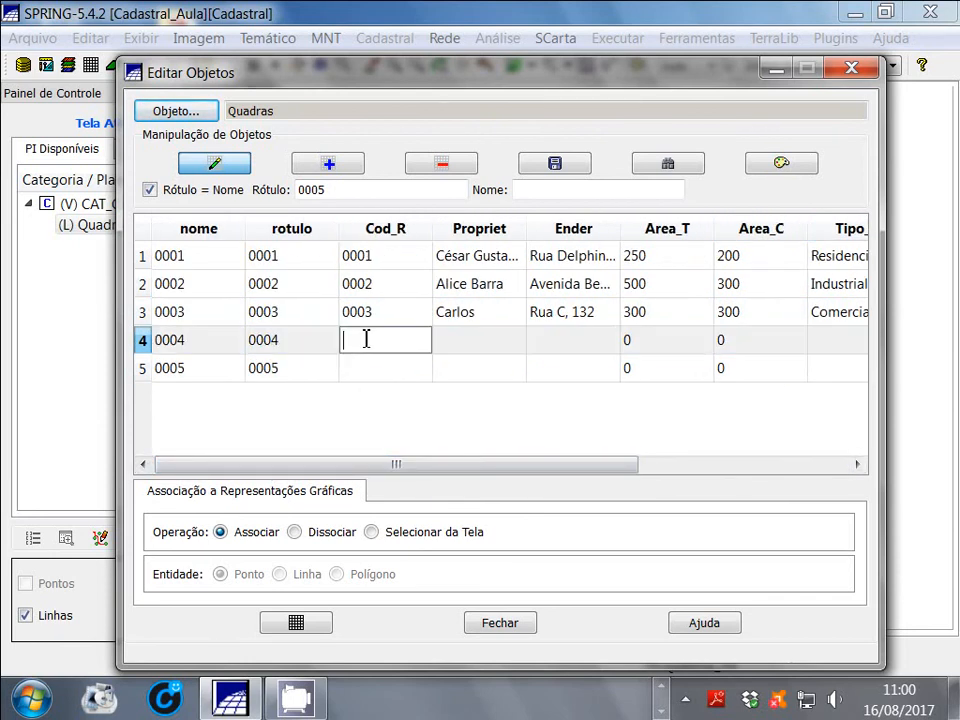
text(0004)
double_click(462, 342)
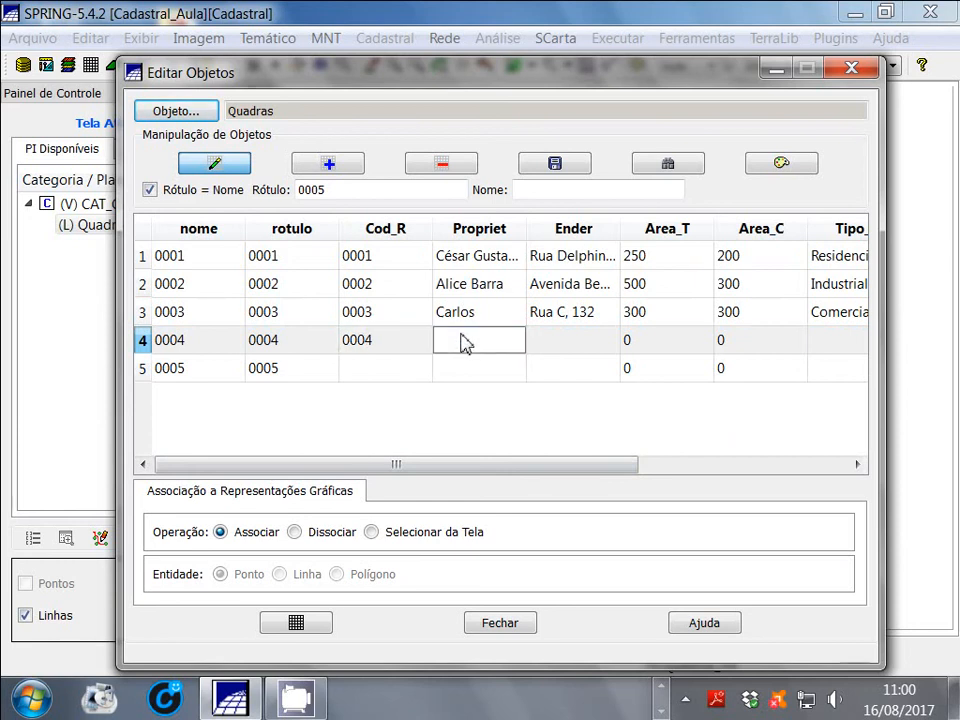
text(Jose)
Enter the property's street address with house number in the Ender attribute of object 0004
click(564, 322)
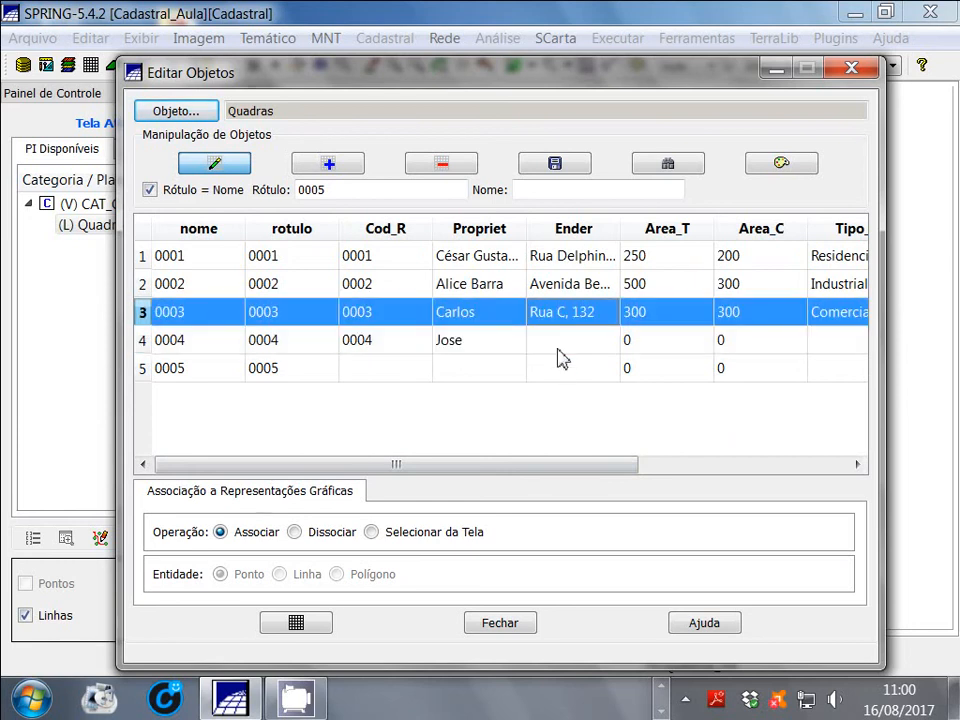
double_click(560, 345)
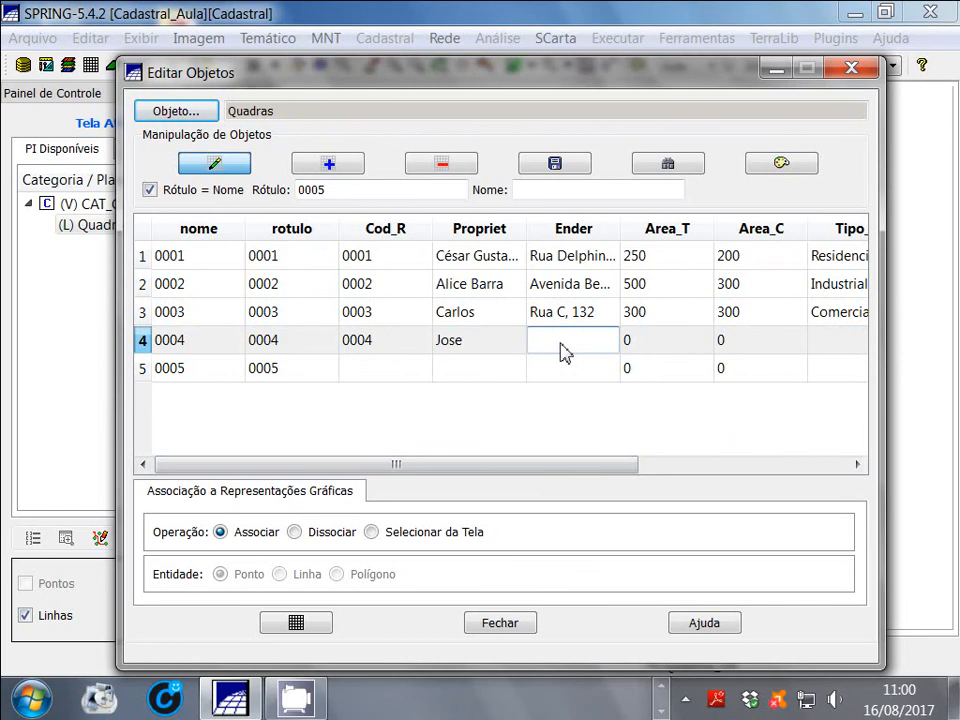
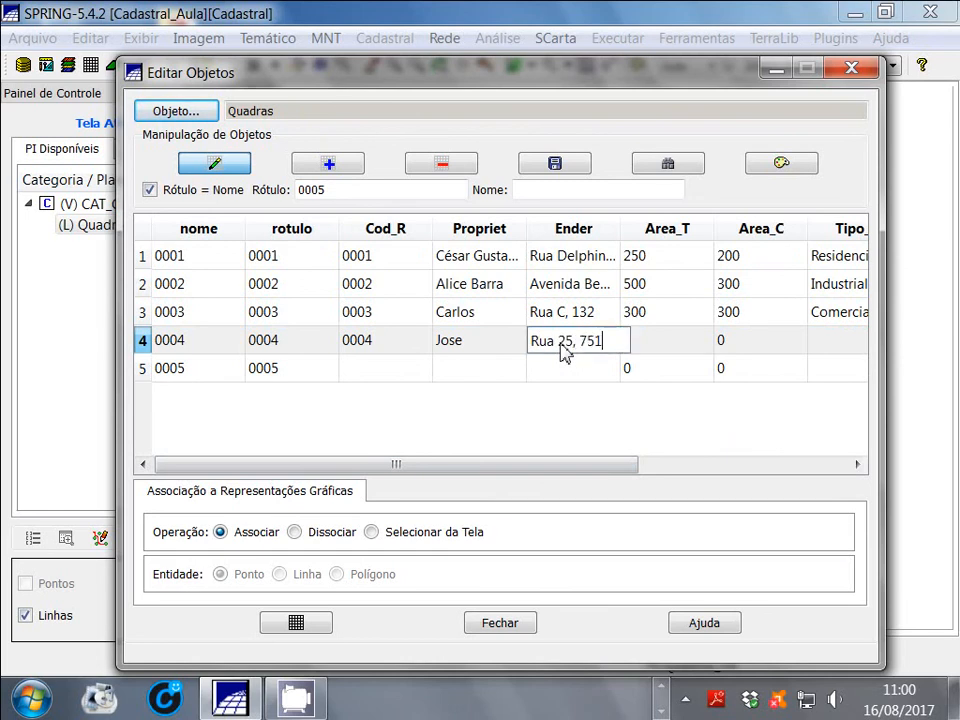
Set the Area_T attribute of object 0004 to 350 and its Area_C attribute to 400
double_click(670, 349)
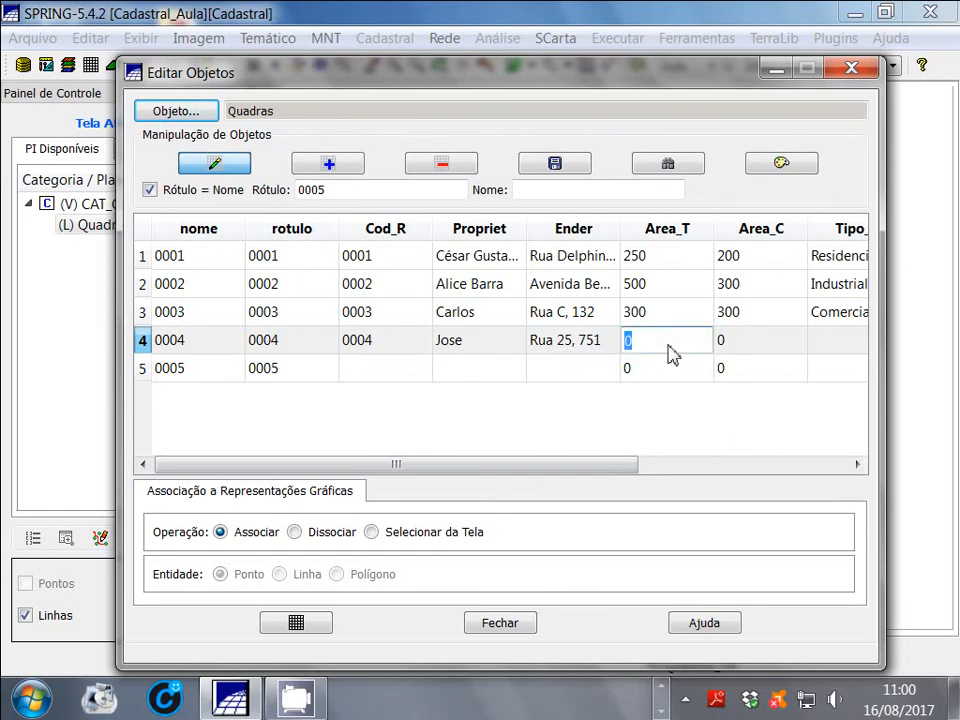
text(350)
double_click(748, 341)
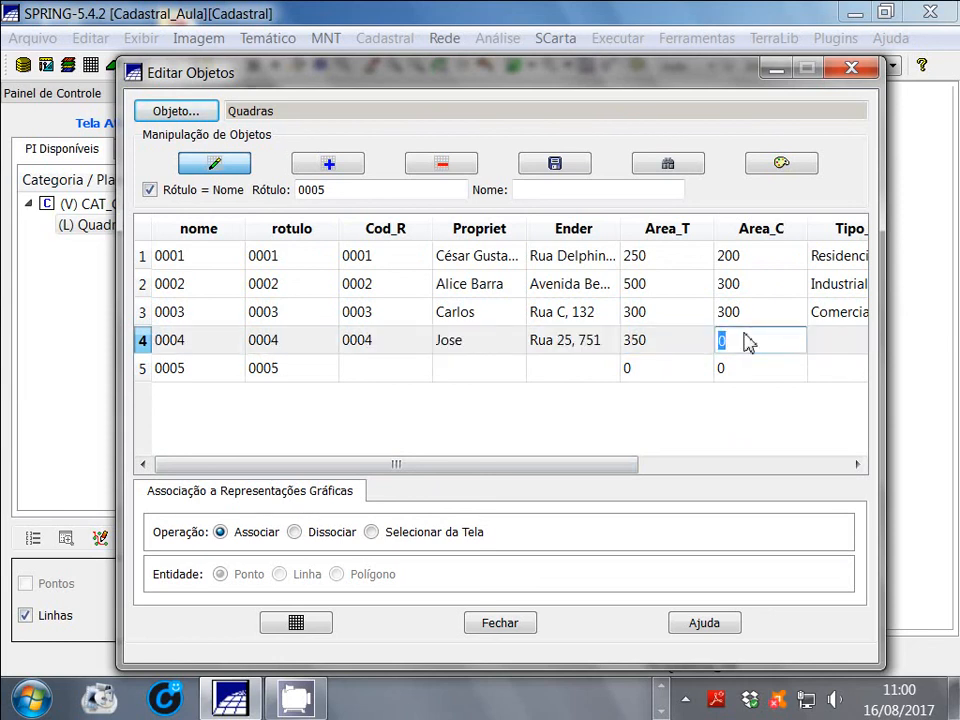
text(400)
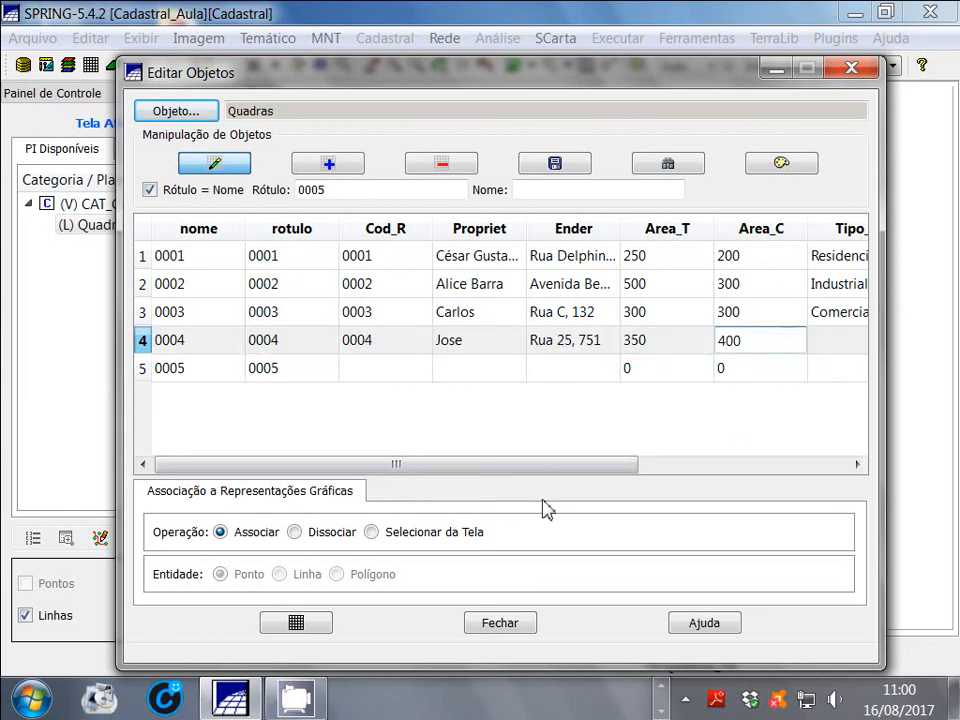
key(Return)
Correct the Area_C attribute of object 0004 to 300
drag(577, 470, 632, 467)
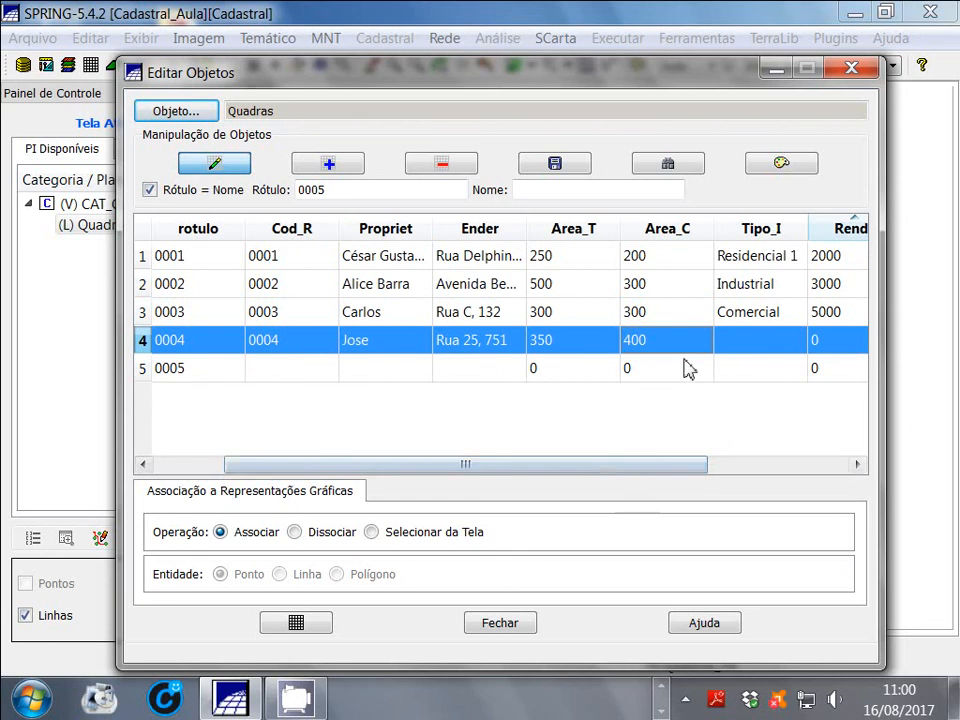
double_click(654, 343)
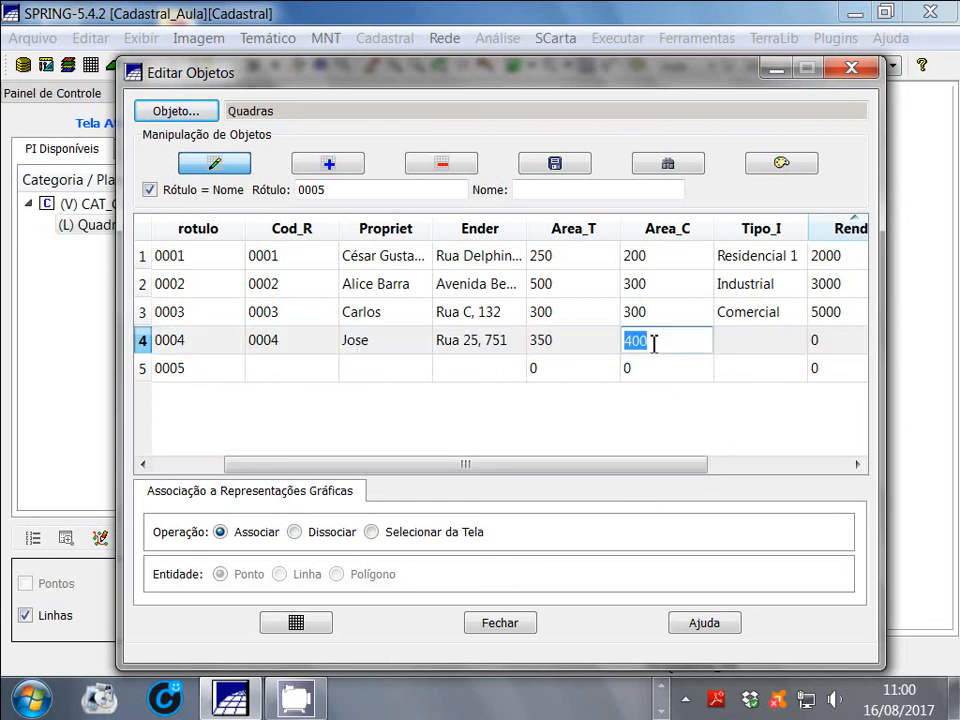
key(BackSpace)
text(300)
key(Return)
Set the Tipo_I attribute of object 0004 to Residencia 2 and its Renda attribute to 2000
double_click(765, 343)
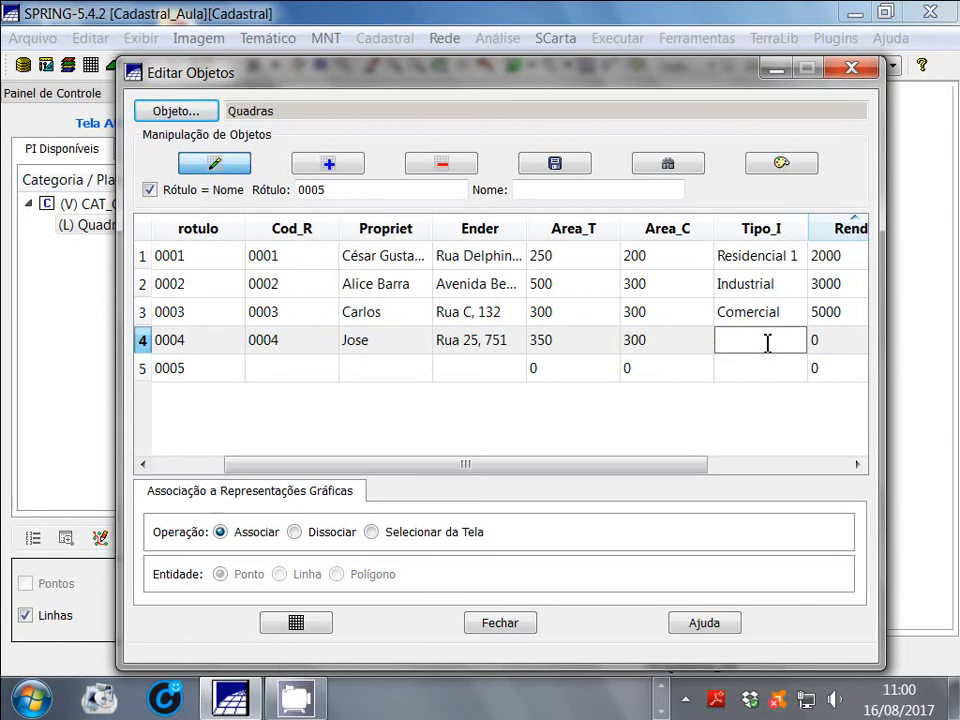
text(Residencia)
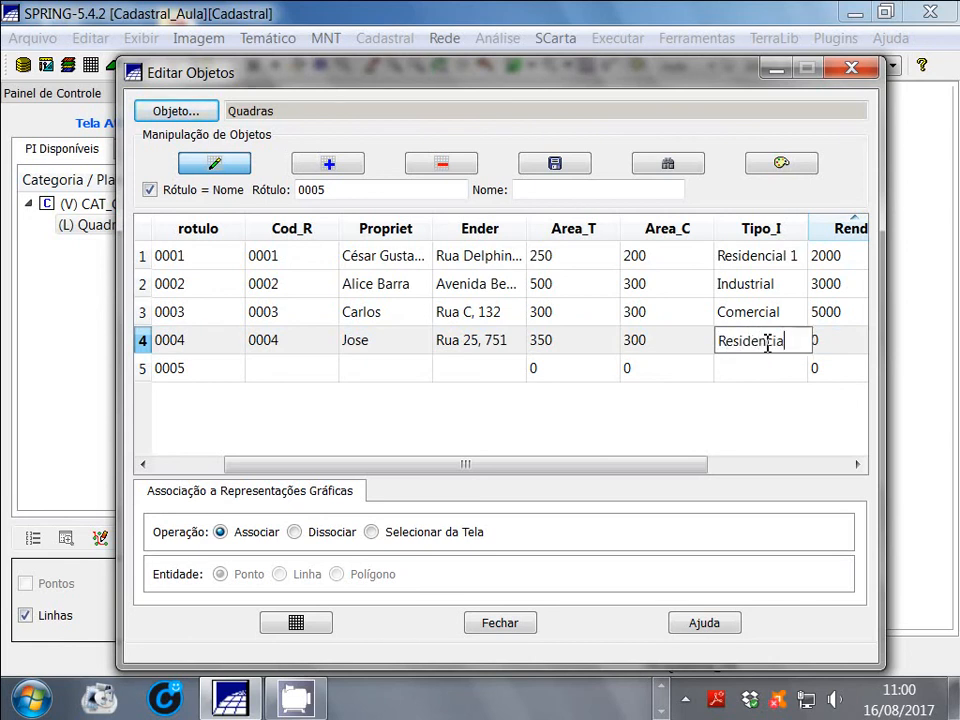
text( 2)
double_click(849, 341)
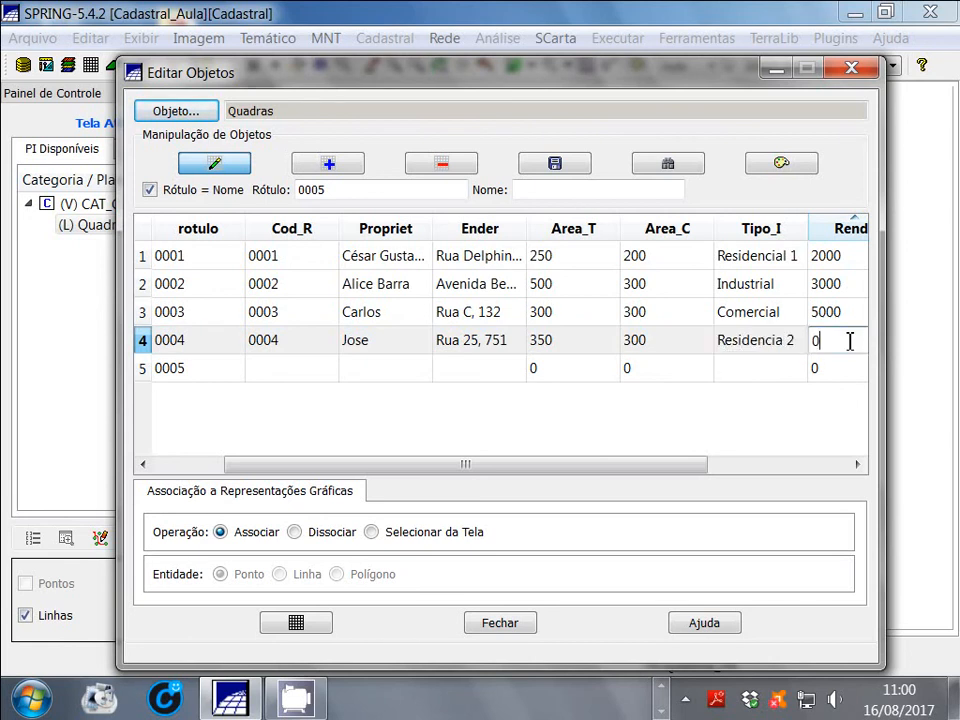
key(BackSpace)
text(2000)
key(Tab)
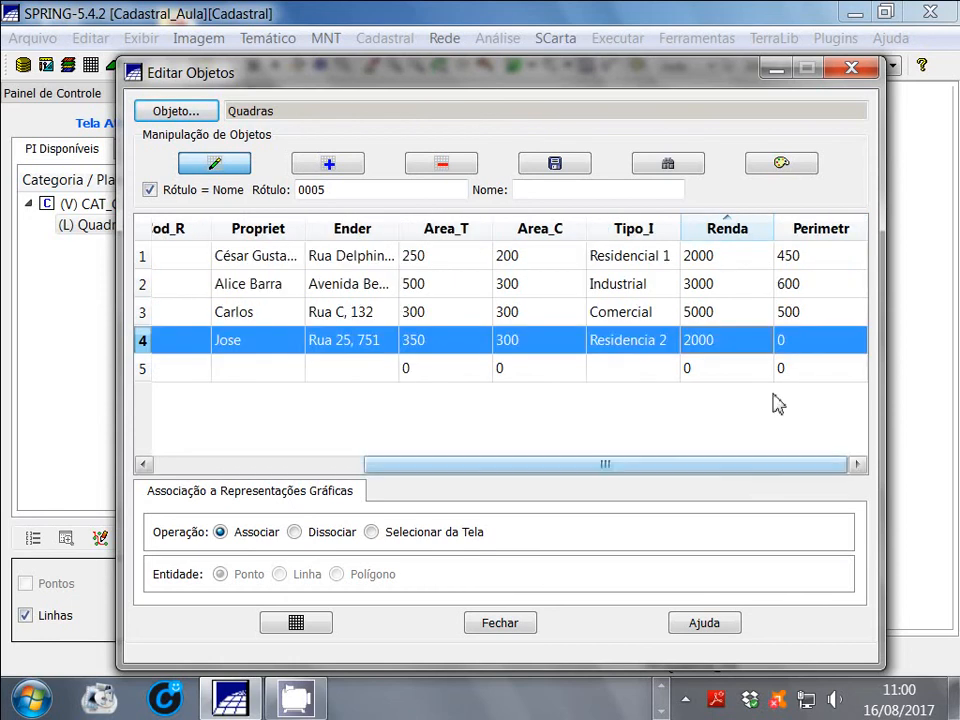
Set the Perimetr attribute of object 0004 to 700
double_click(788, 347)
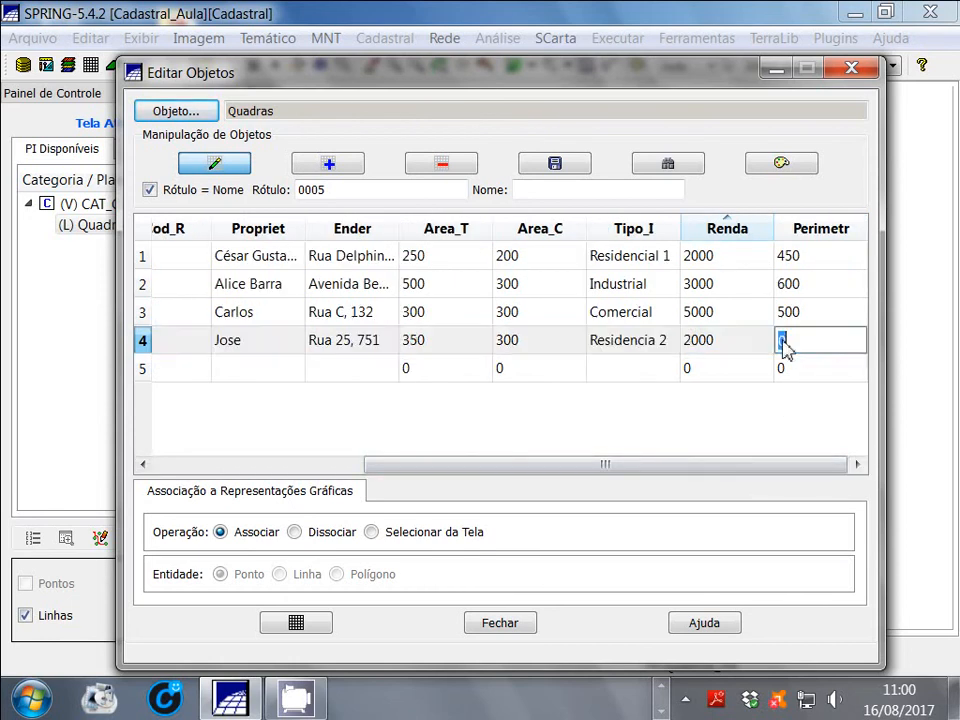
text(7000)
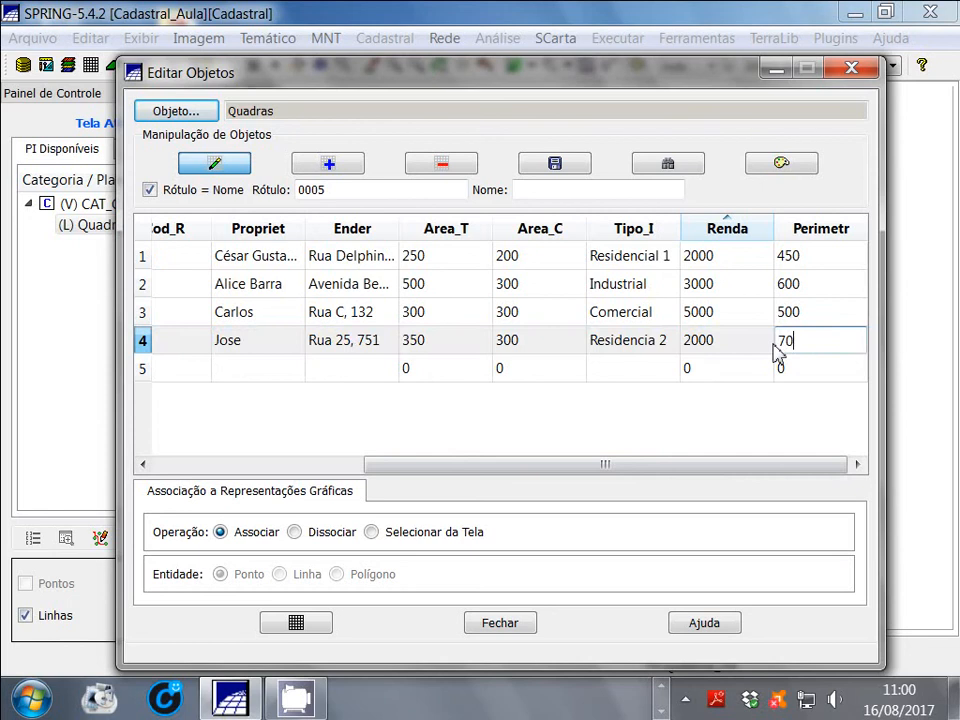
key(BackSpace)
drag(635, 474, 306, 484)
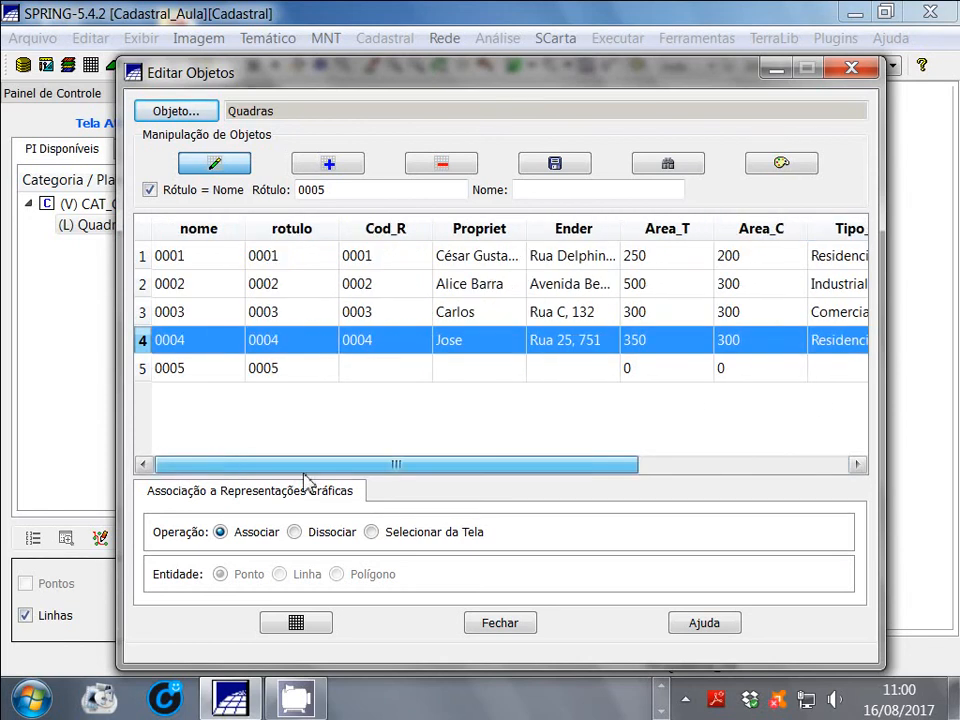
Set the Cod_R attribute of object 0005 to 0005 and fill in its Propriet attribute with the owner's name
click(375, 379)
click(375, 367)
text(00)
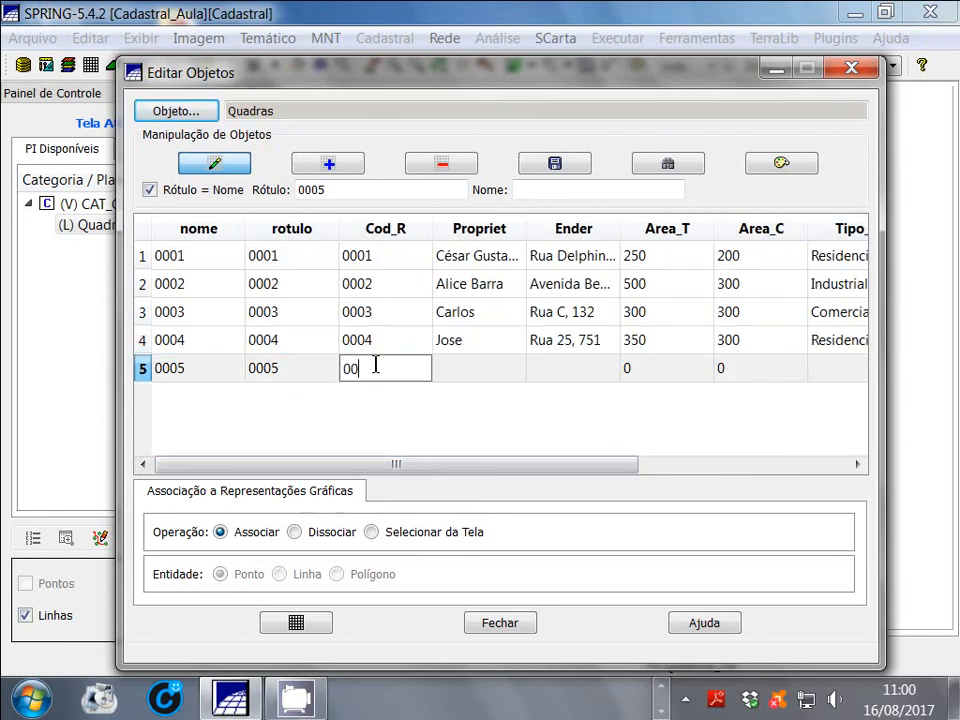
text(05)
click(456, 371)
click(457, 371)
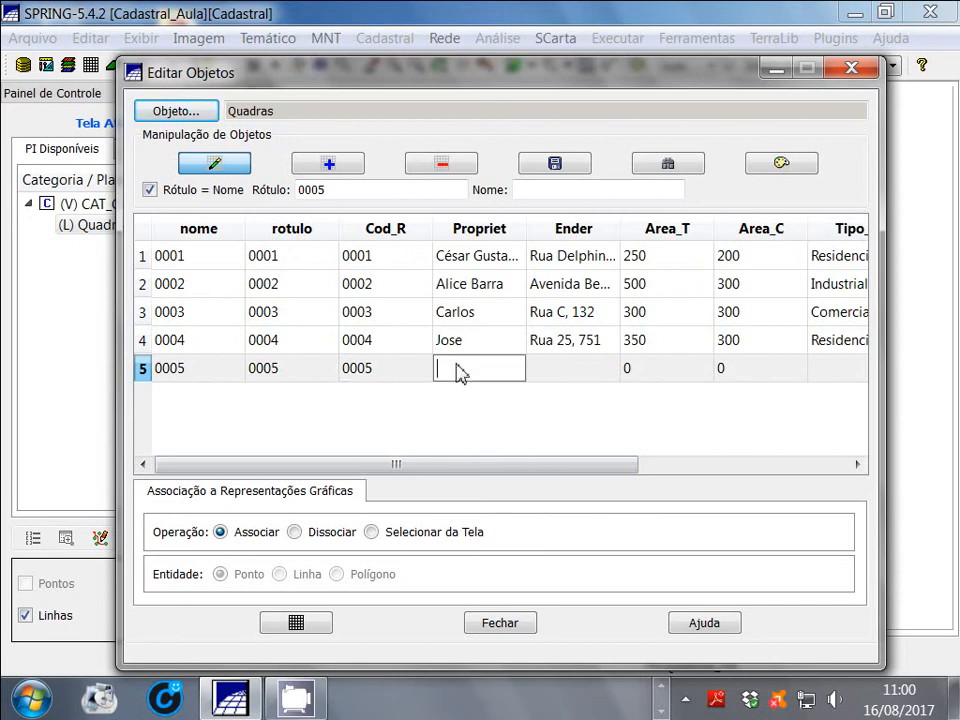
text(Antônio)
Fill in the Ender attribute of object 0005 with the owner's street address
click(580, 378)
click(580, 378)
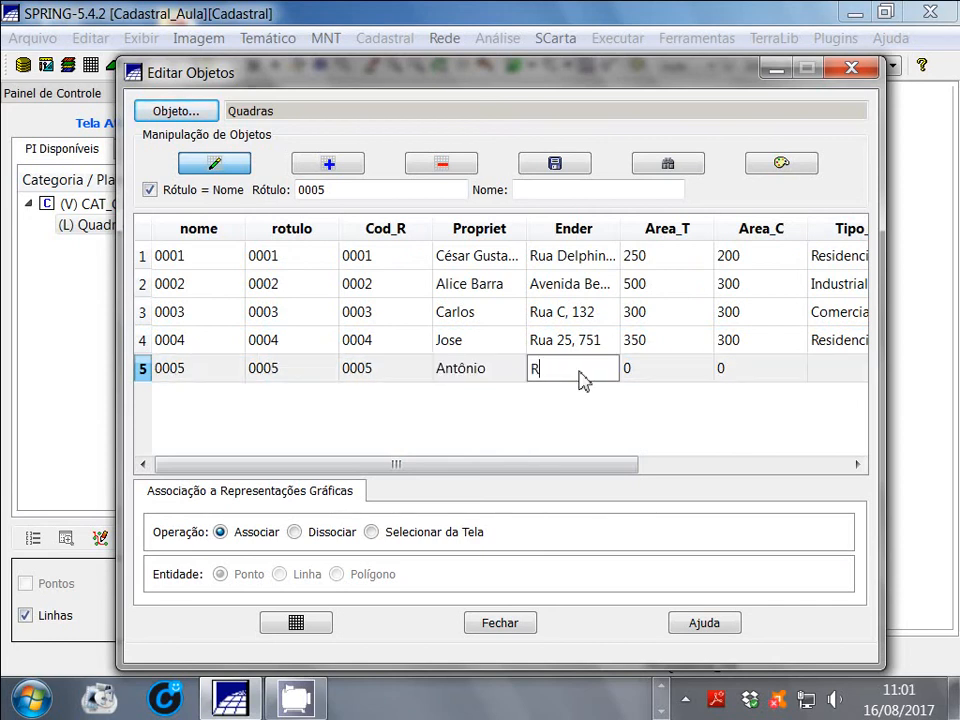
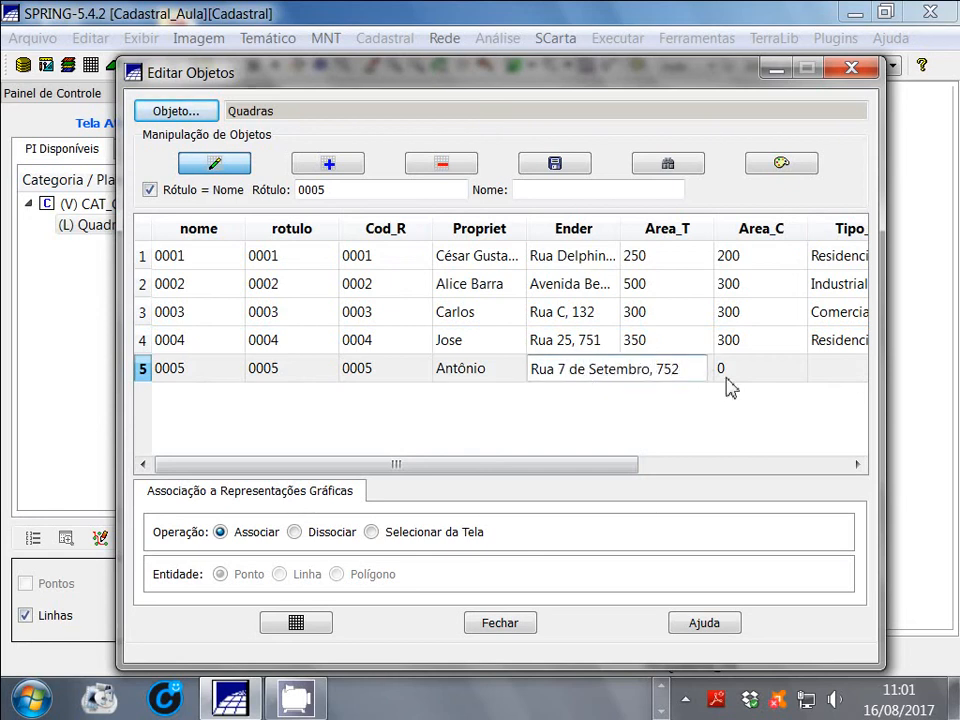
click(664, 362)
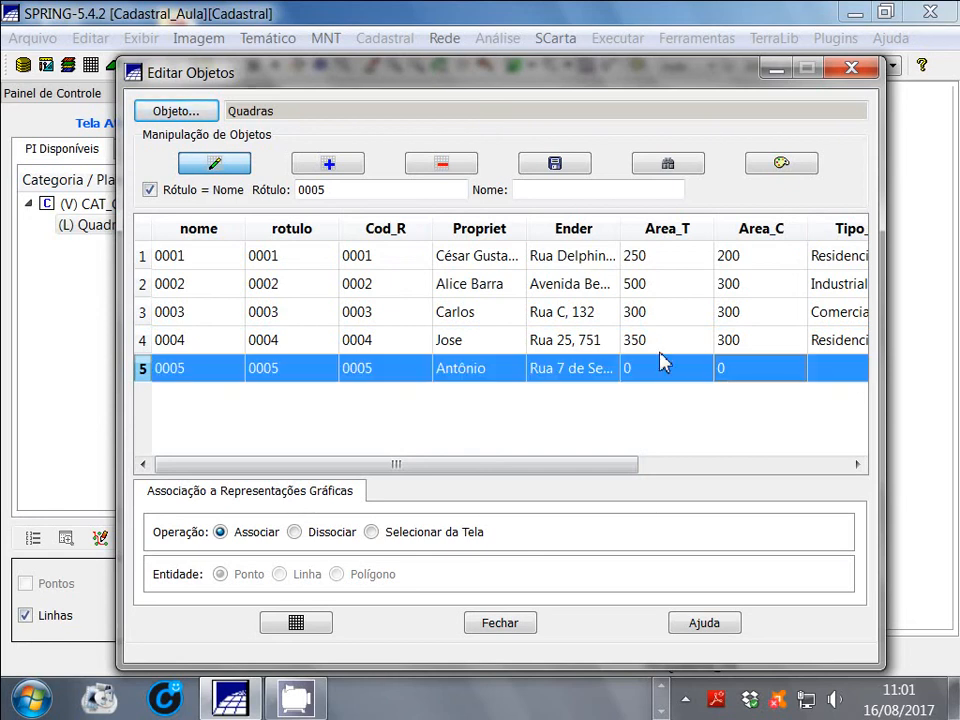
Set the Area_T attribute of object 0005 to 800 and its Area_C attribute to 400
click(658, 381)
click(655, 372)
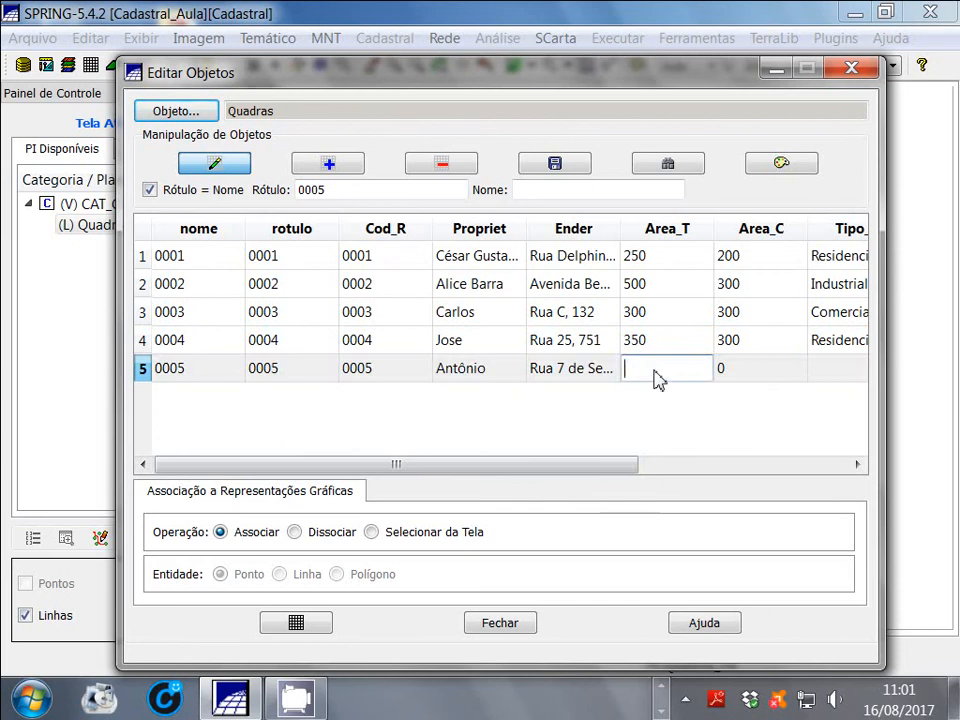
text(00)
click(692, 371)
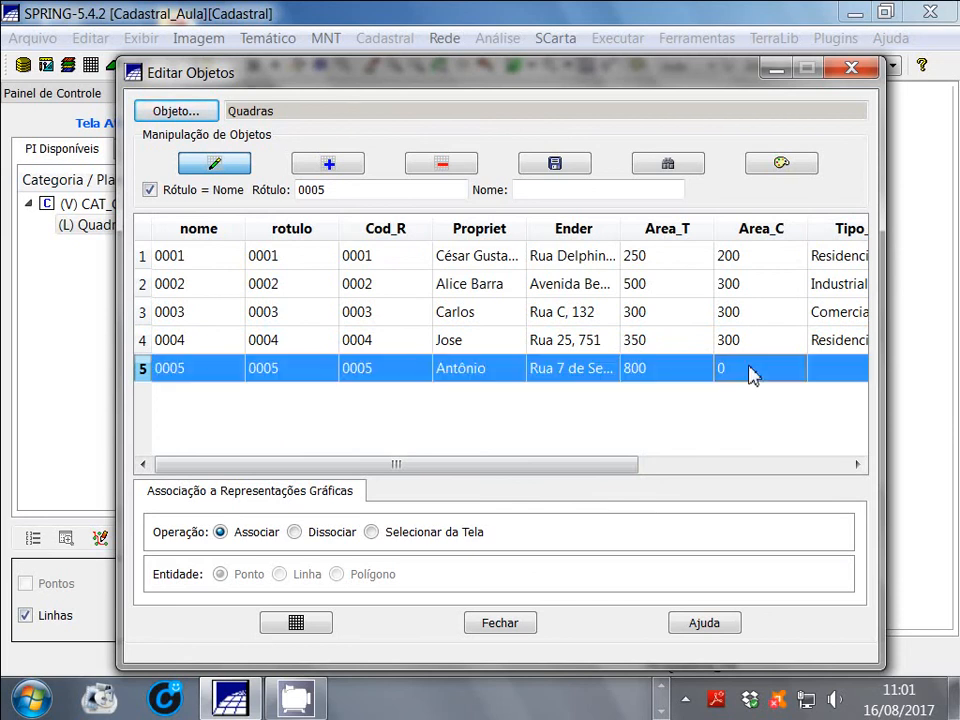
click(745, 368)
text(400)
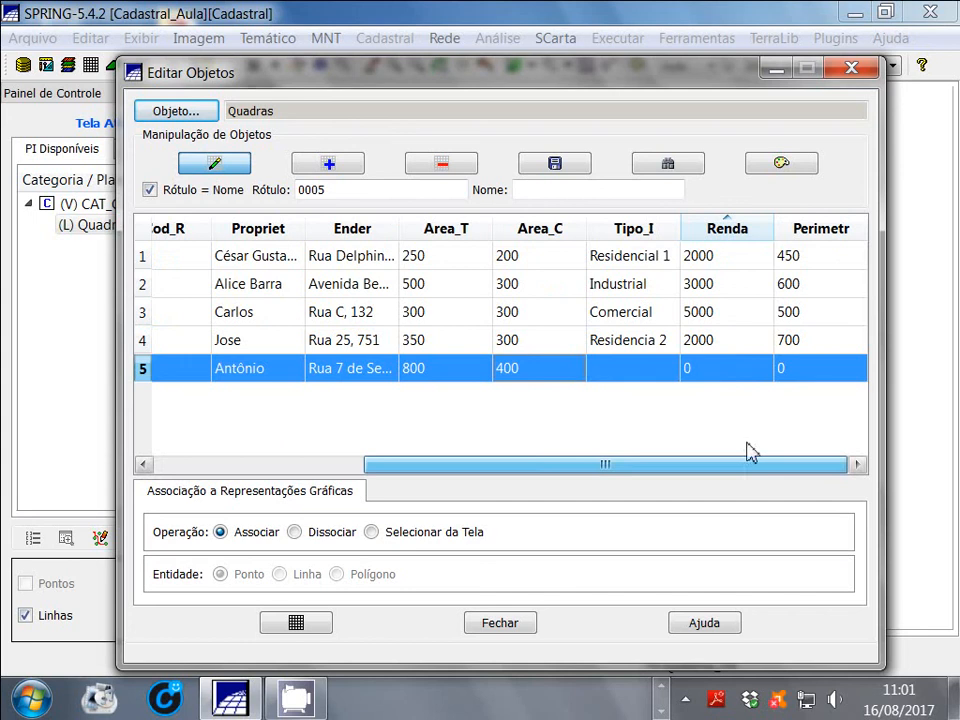
Set the Tipo_I attribute of object 0005 to Residencial 4 and its Renda attribute to 7000
double_click(649, 373)
text(Residencial 4)
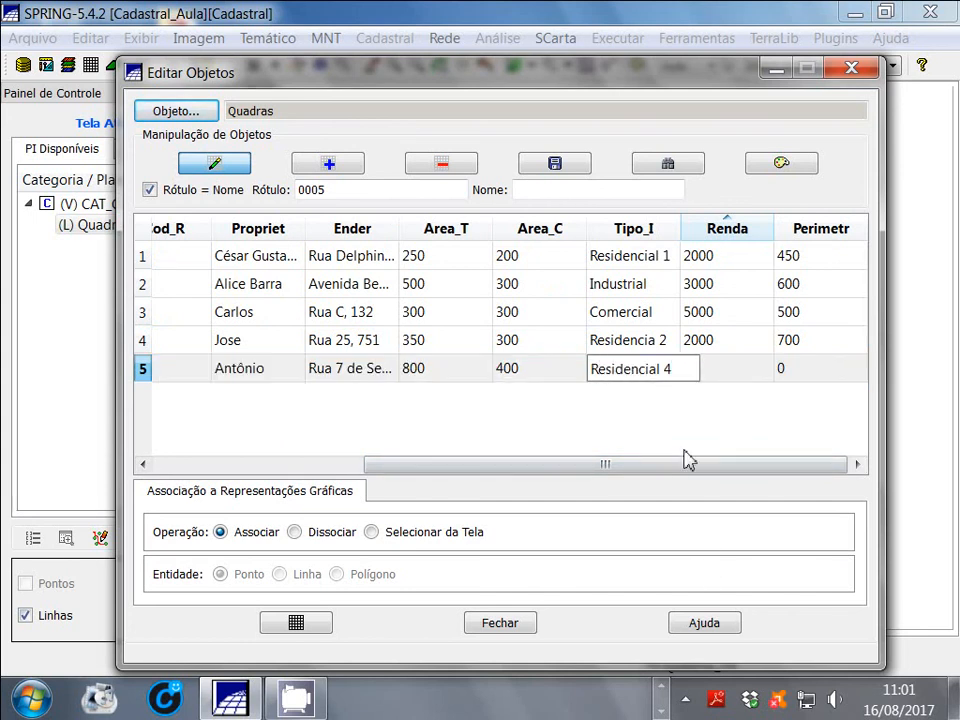
double_click(729, 372)
text(7000)
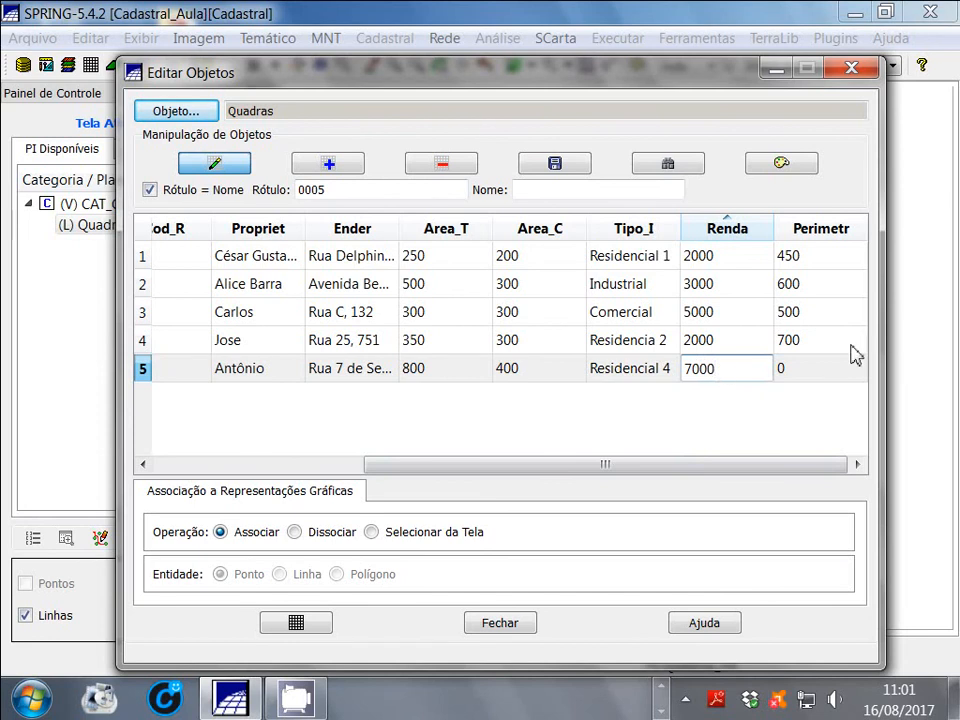
Set the Perimetr attribute of object 0005 to 600
click(800, 376)
double_click(800, 376)
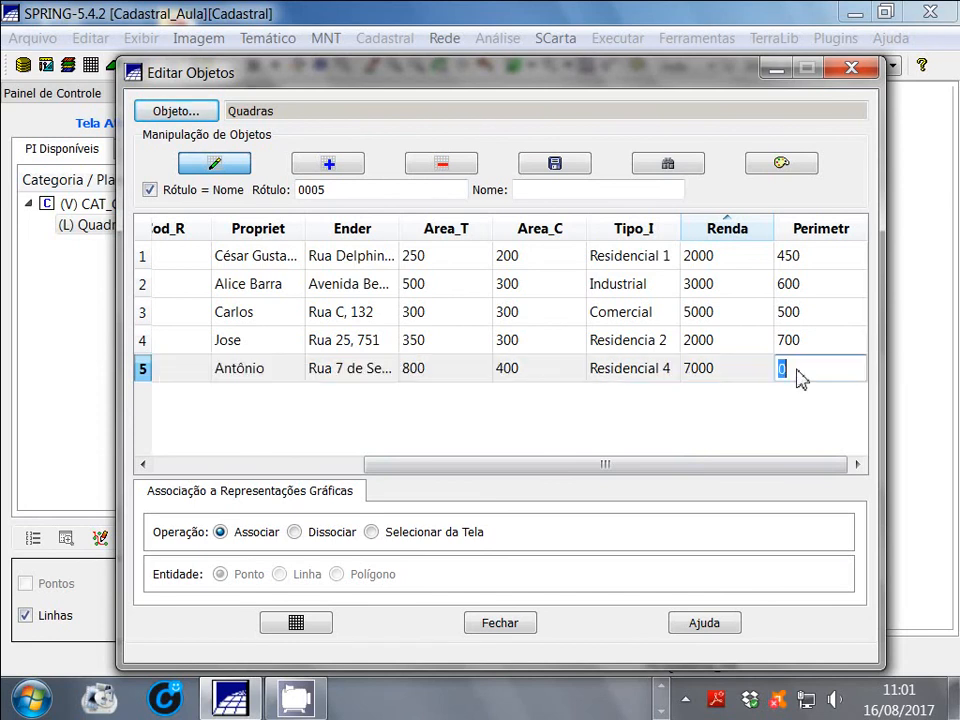
text(600)
End the editing of the Quadras objects and save the changes made to their attributes
drag(825, 466, 413, 455)
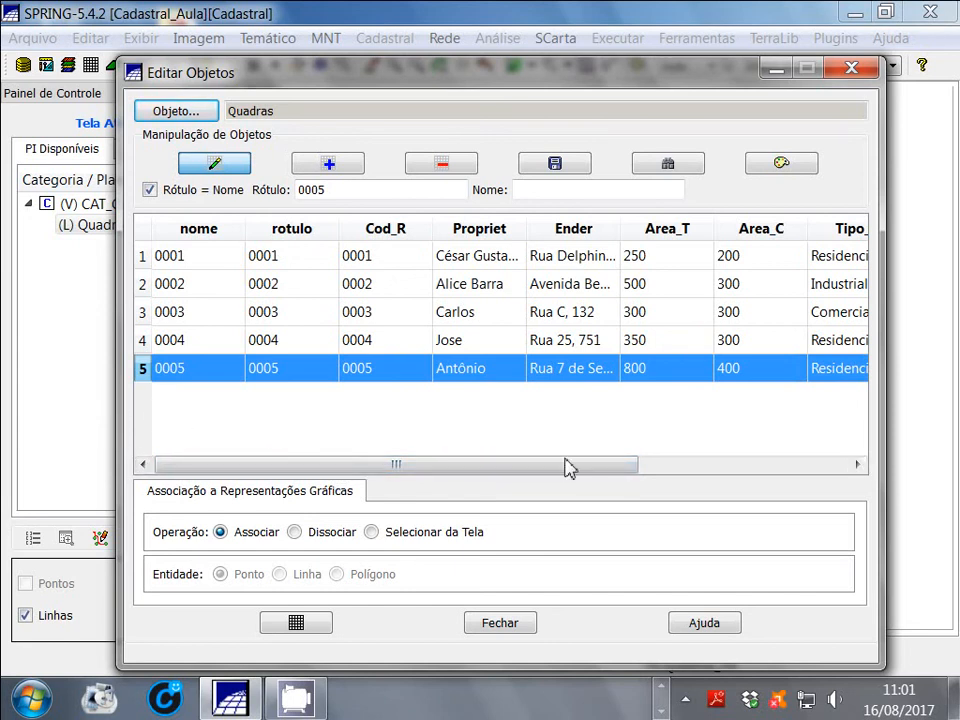
drag(613, 472, 838, 431)
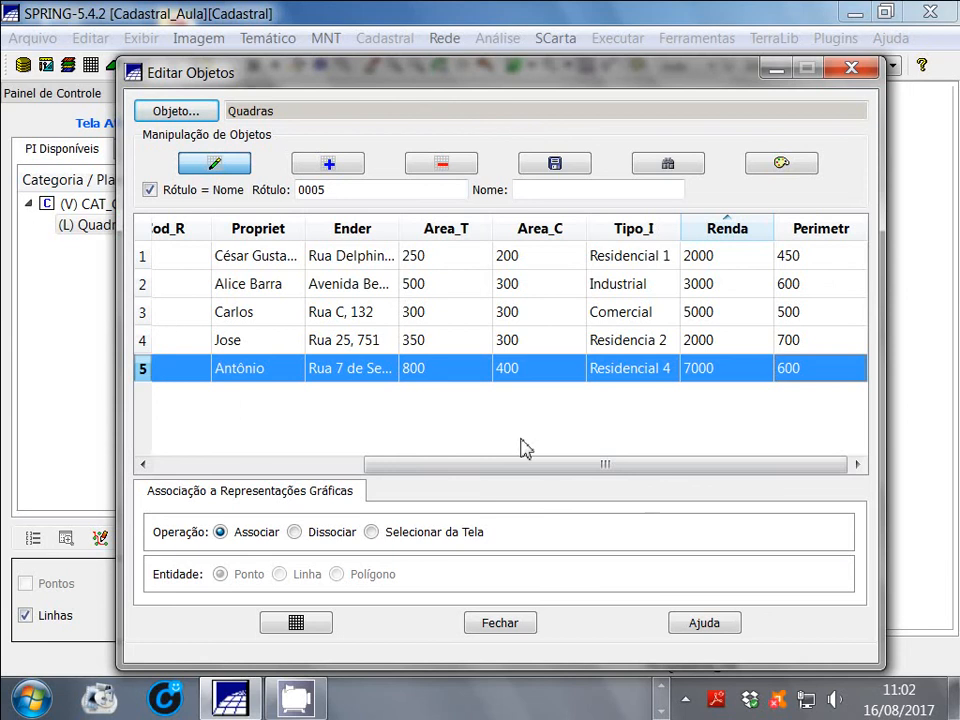
drag(456, 468, 285, 470)
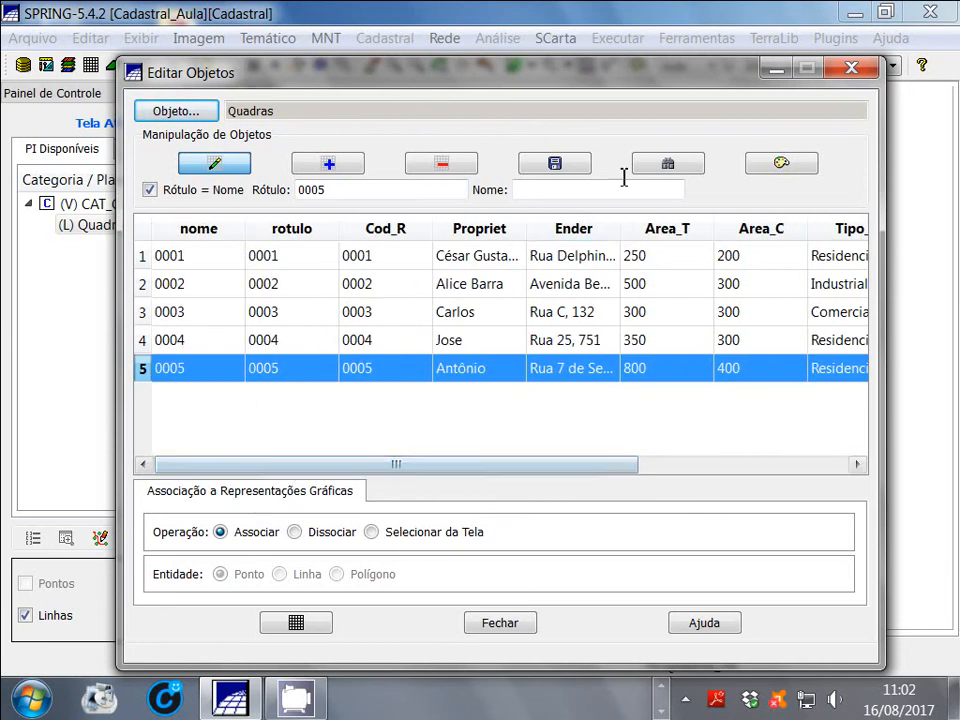
drag(677, 74, 717, 58)
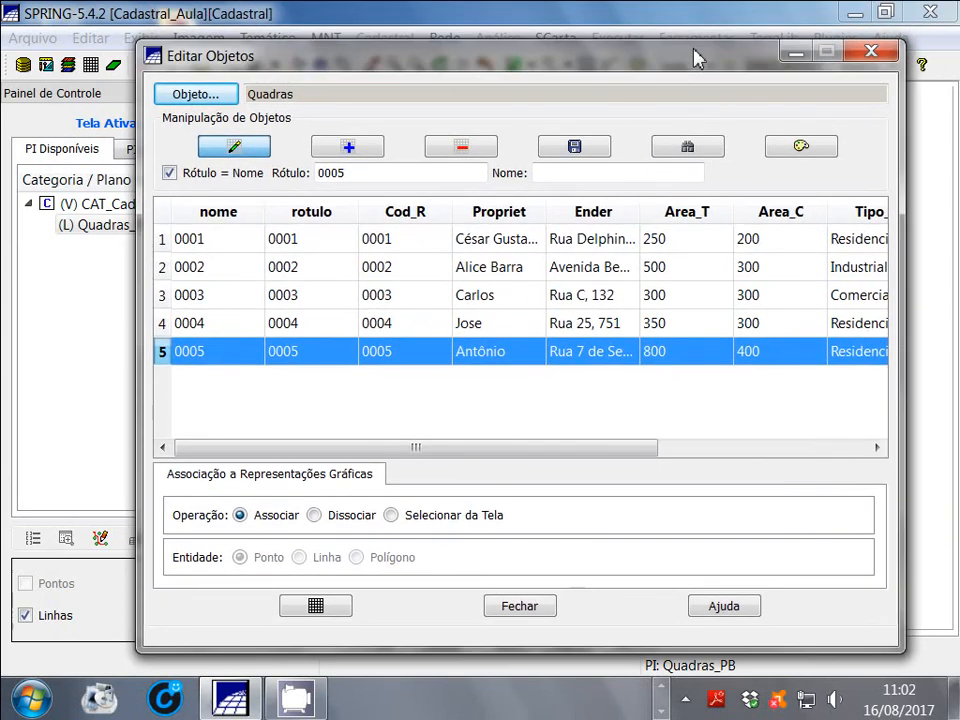
click(238, 150)
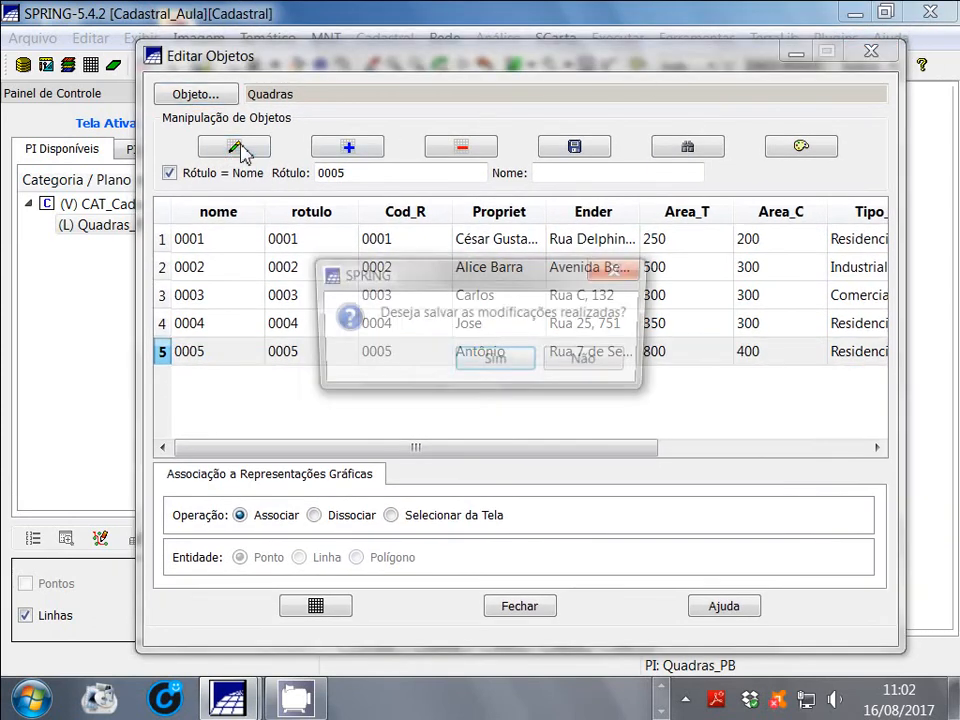
click(508, 364)
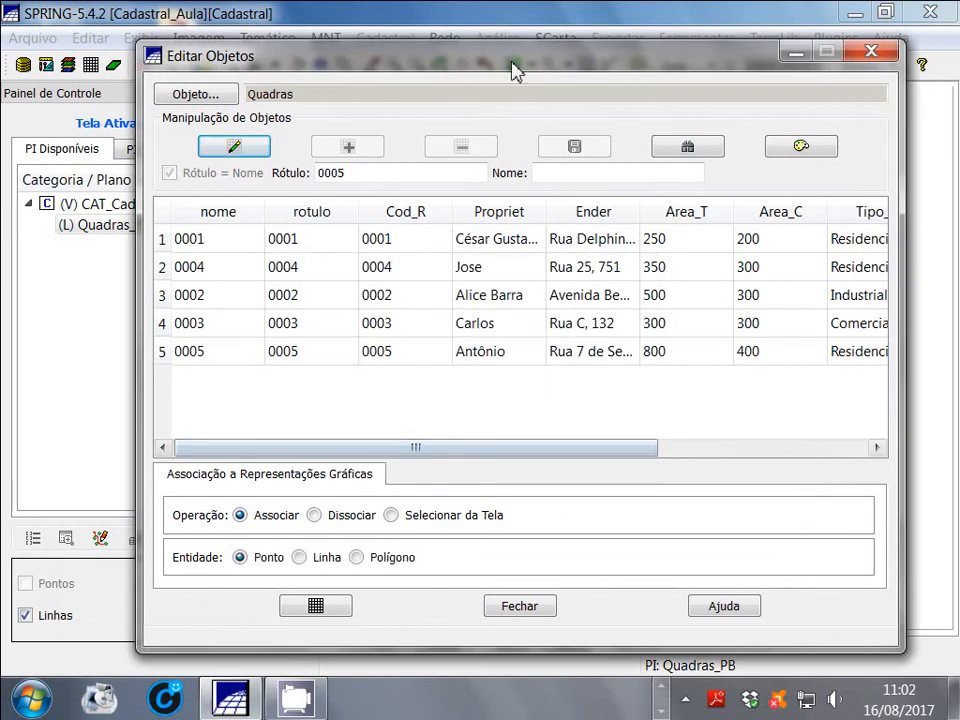
Narrow the Editar Objetos window and move it aside to uncover the Quadras_PB map
drag(510, 60, 492, 44)
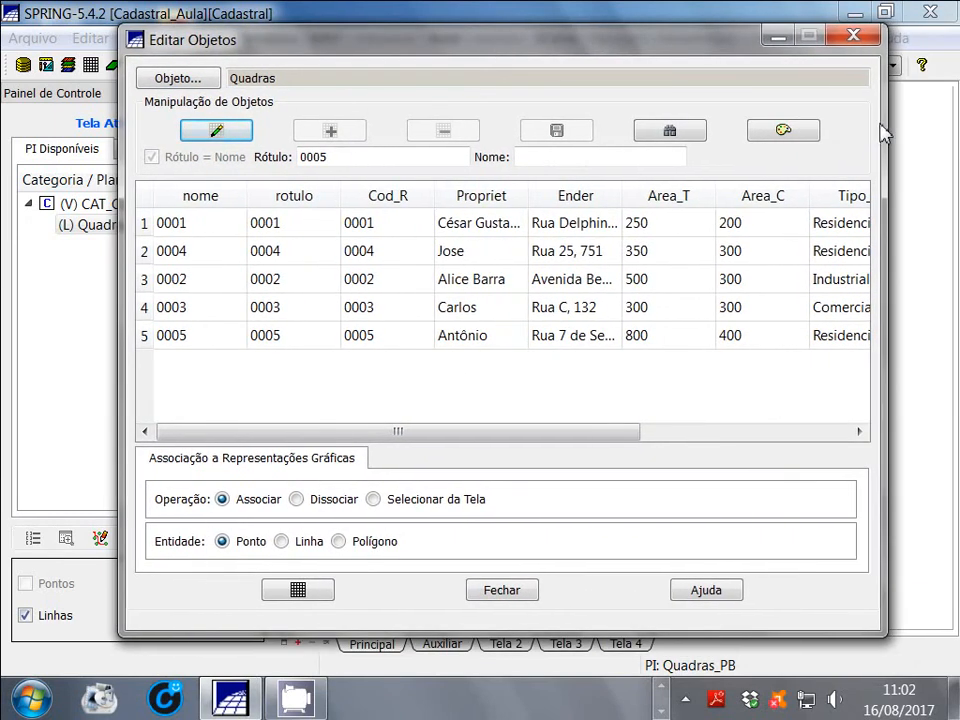
drag(885, 128, 548, 128)
drag(412, 48, 294, 39)
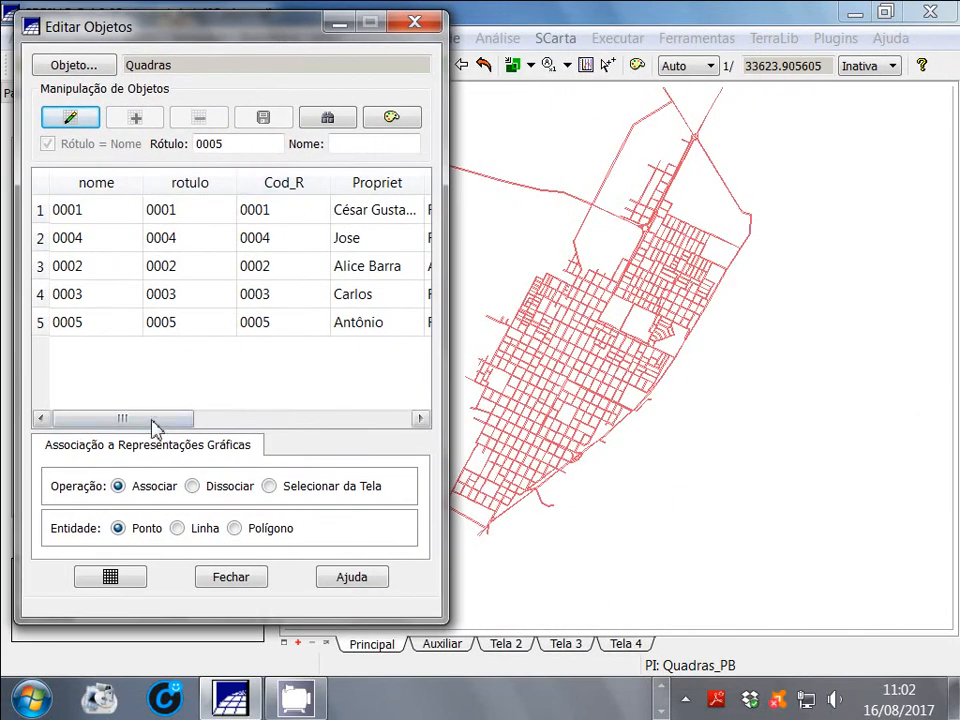
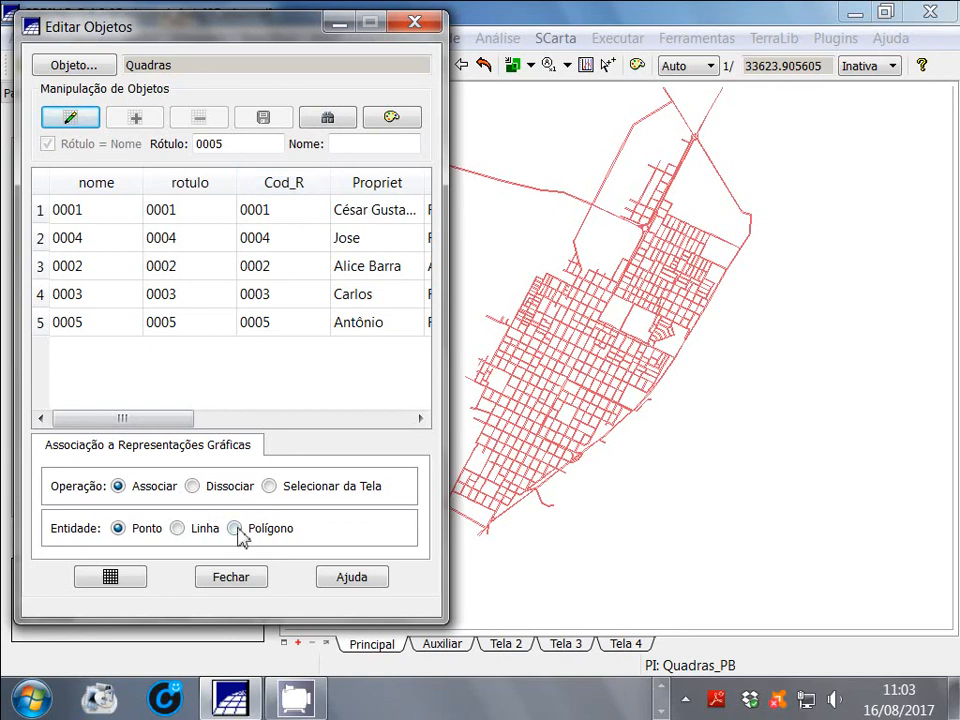
Associate object 0001, with Polígono as the entity, to a block polygon just above the large open area in the map's northeast
click(235, 529)
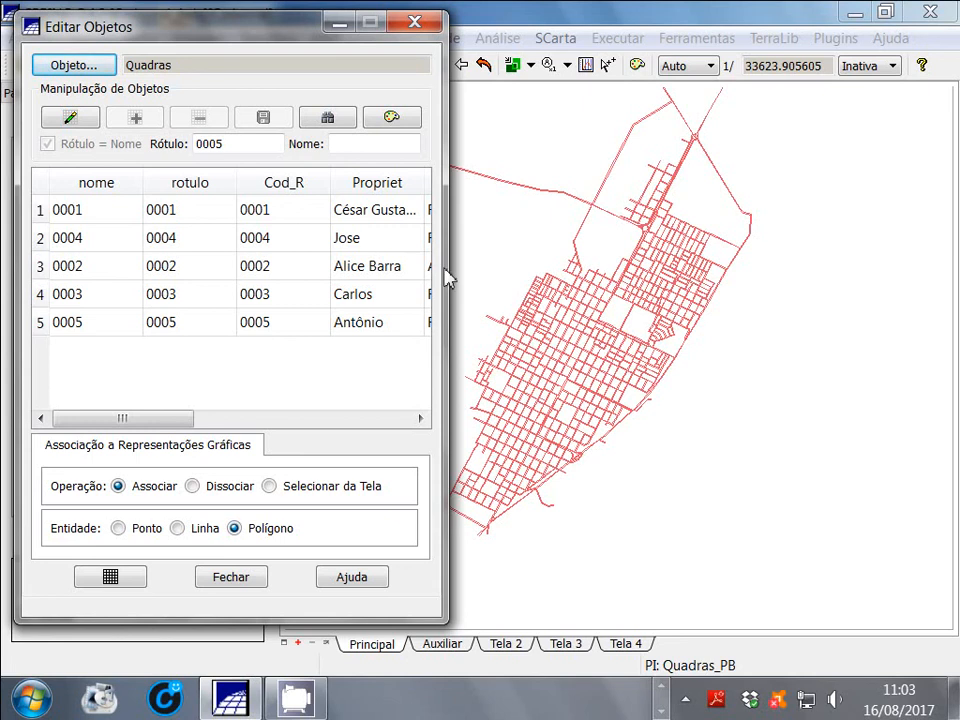
drag(447, 277, 515, 277)
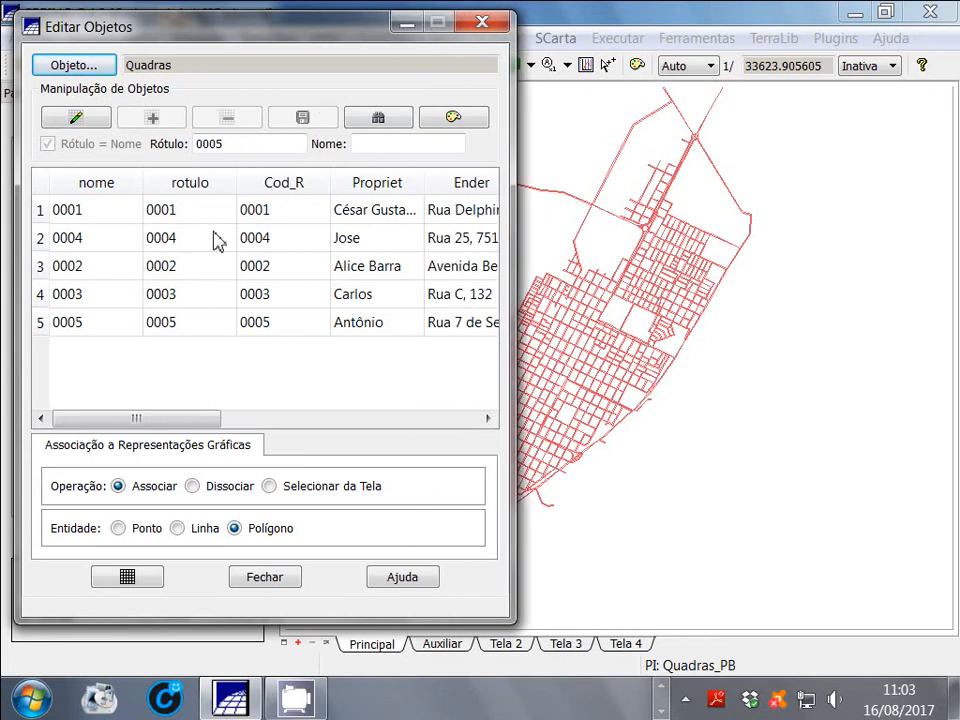
click(38, 211)
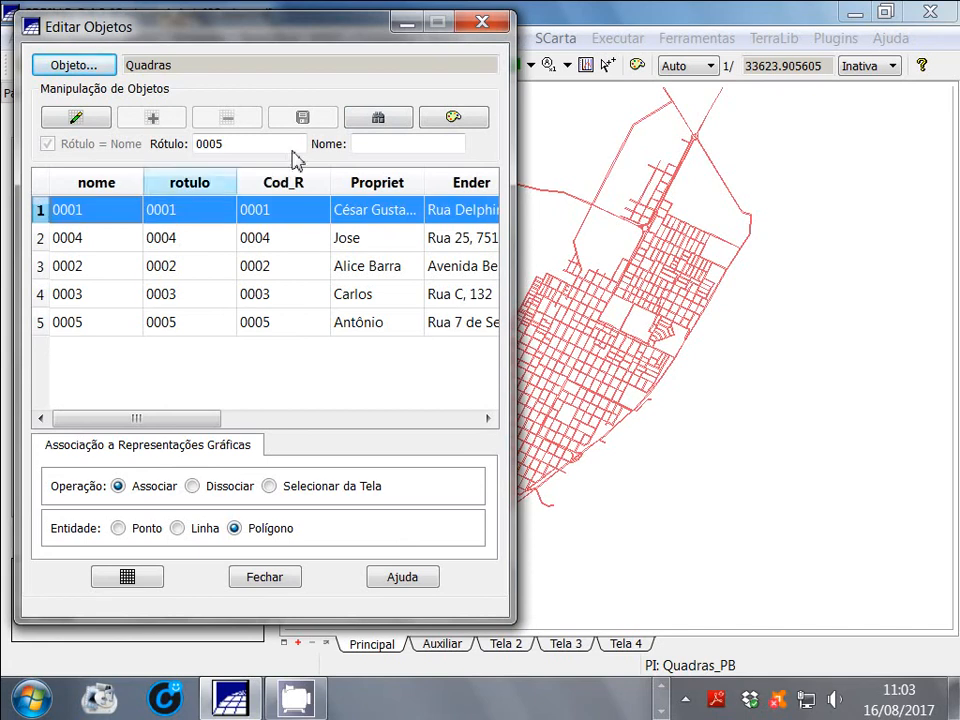
drag(326, 26, 237, 98)
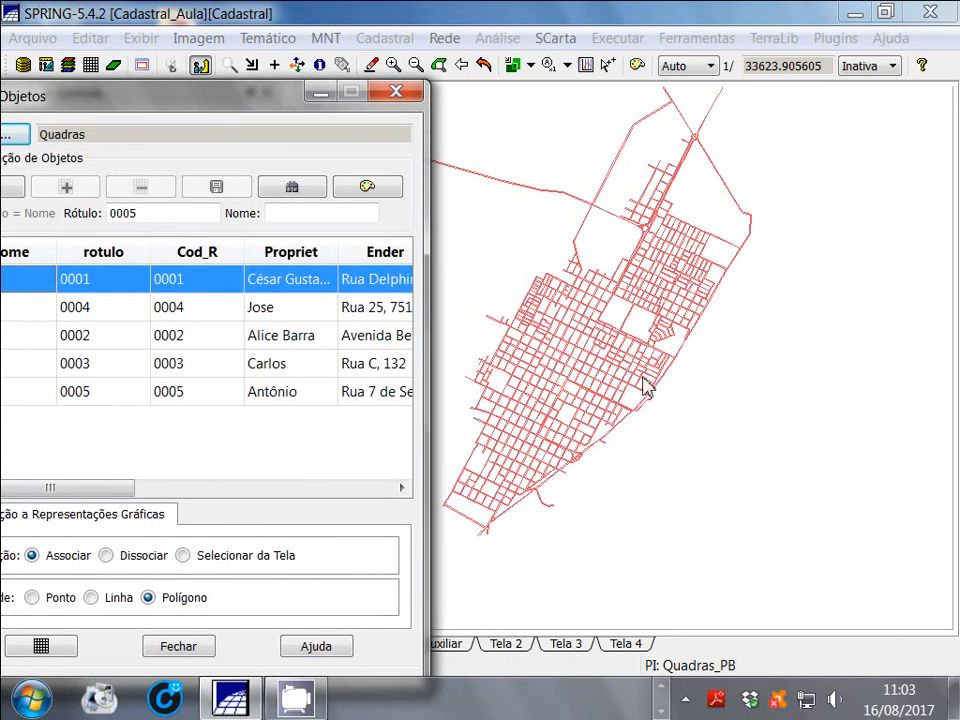
click(229, 65)
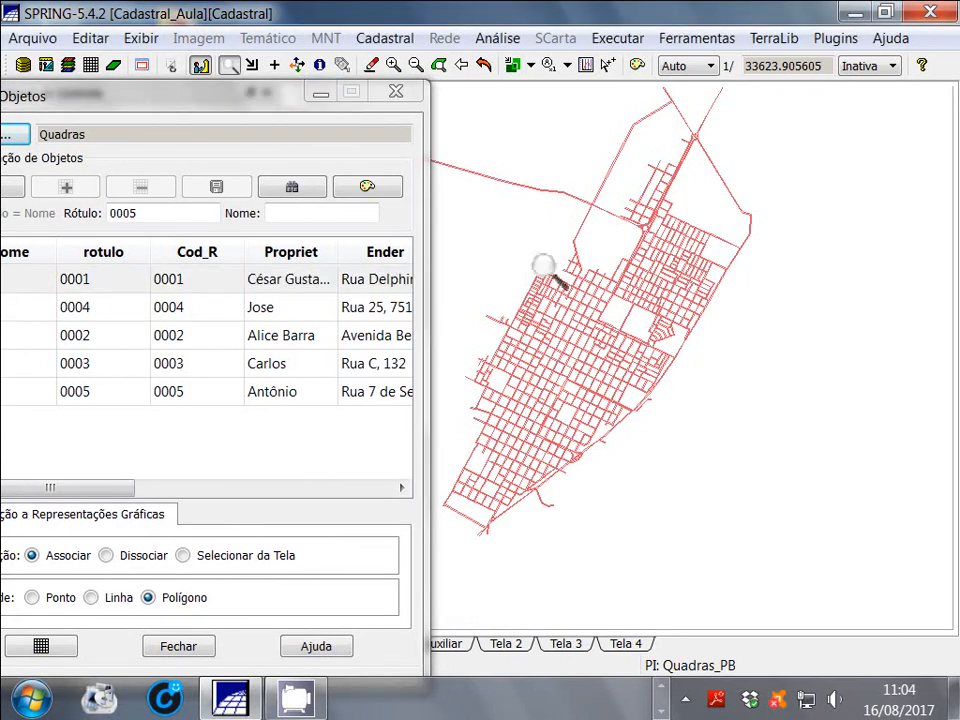
drag(507, 267, 845, 467)
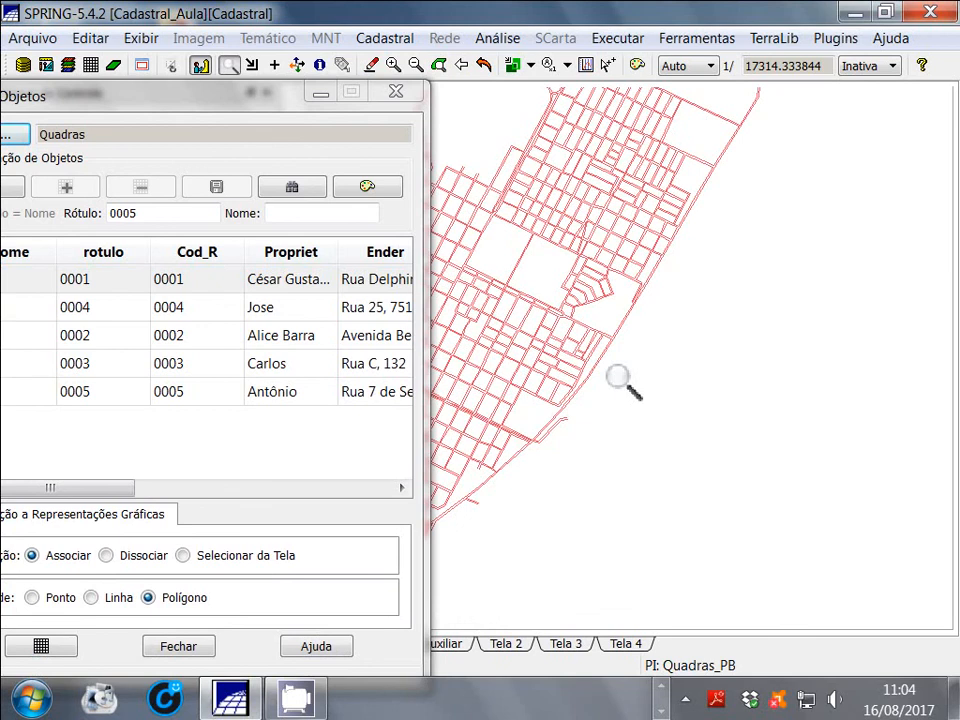
drag(138, 103, 209, 67)
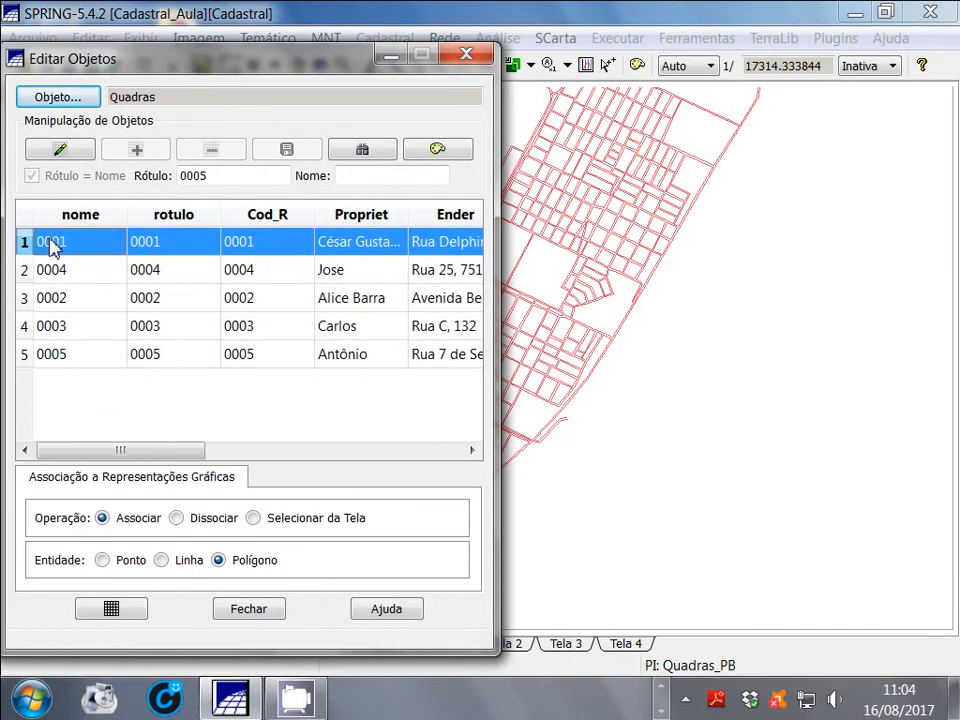
click(615, 238)
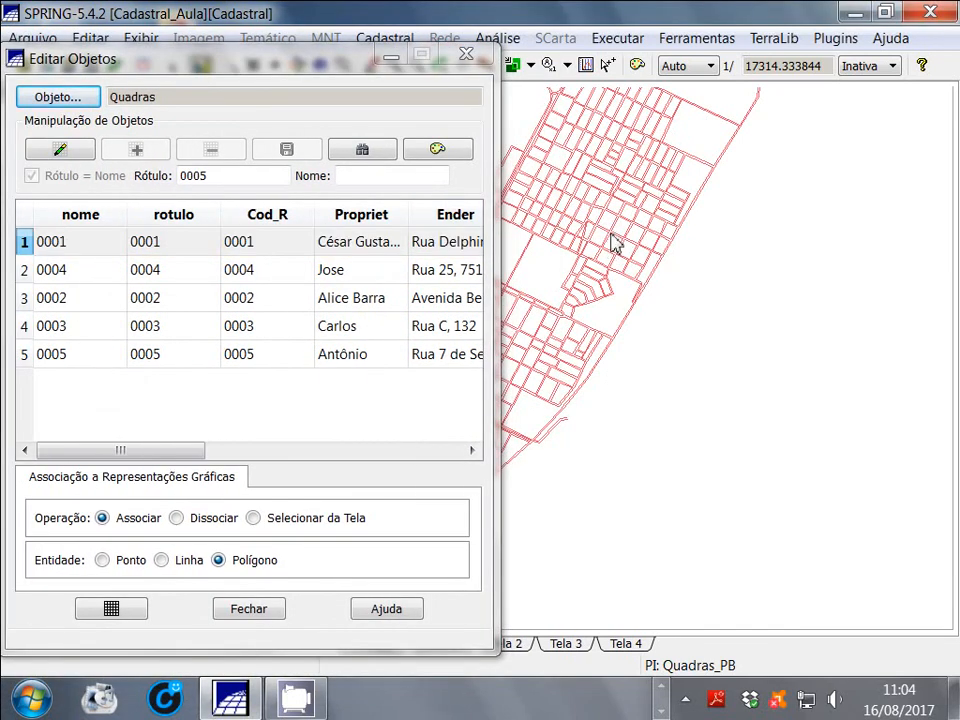
click(24, 244)
click(575, 220)
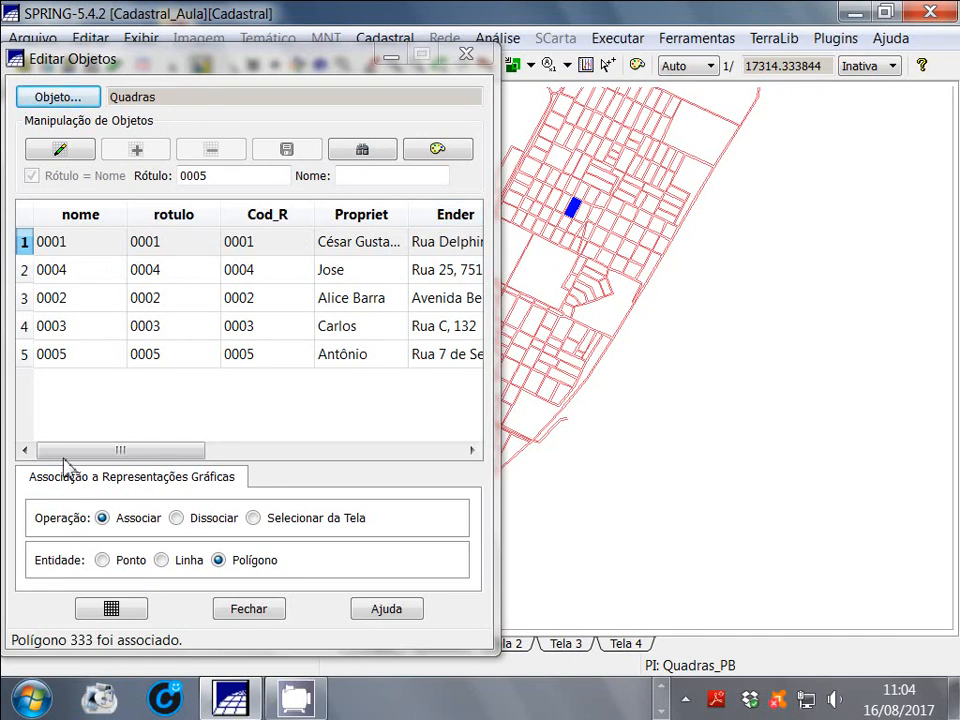
mouse_move(150, 452)
mouse_down()
mouse_move(334, 454)
mouse_move(152, 446)
mouse_up()
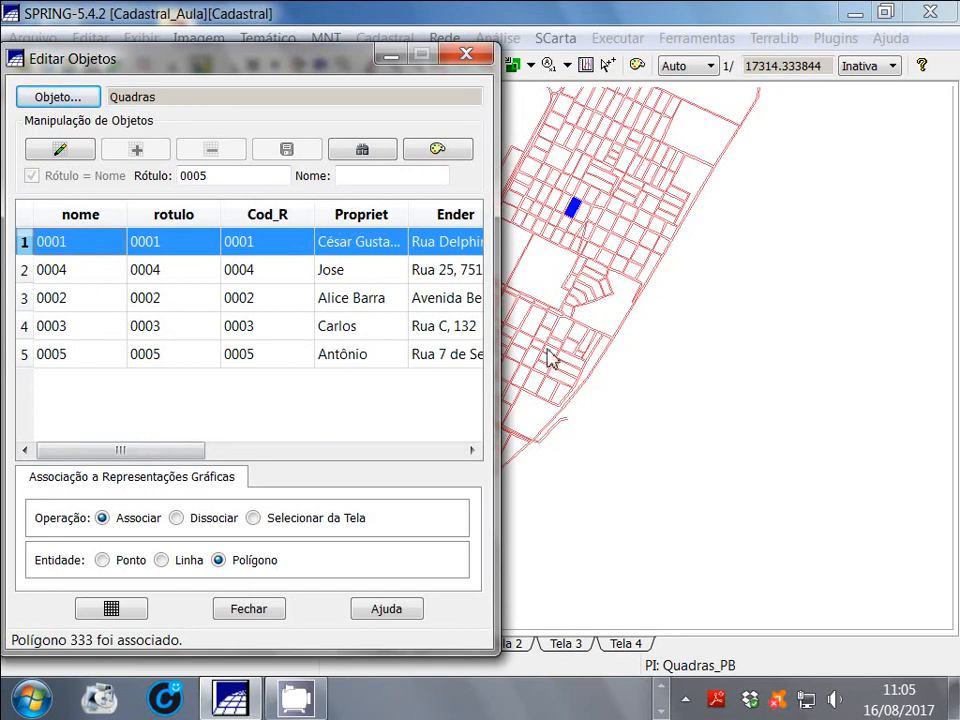
Associate object 0004 with the block just east of object 0001's block, and object 0002 with the block just west of it
click(26, 276)
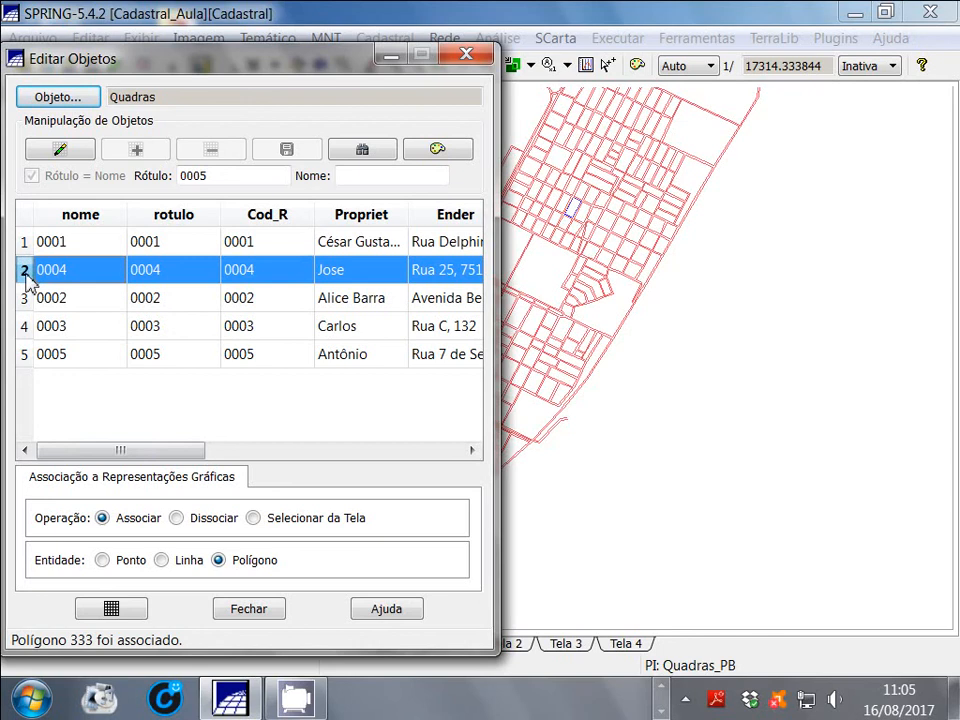
click(588, 226)
click(585, 218)
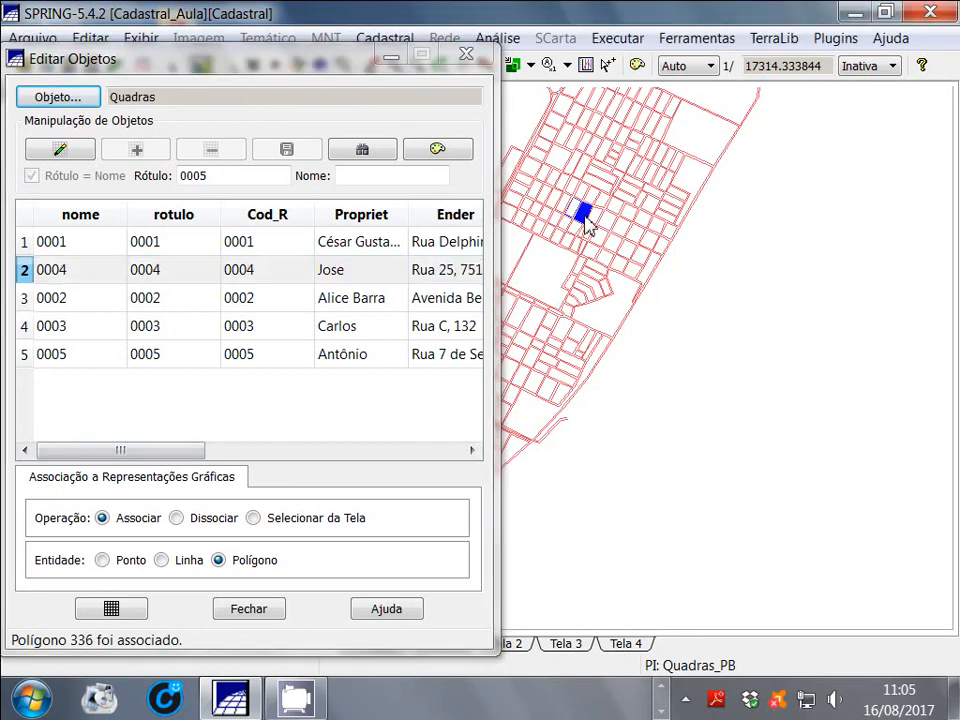
click(24, 299)
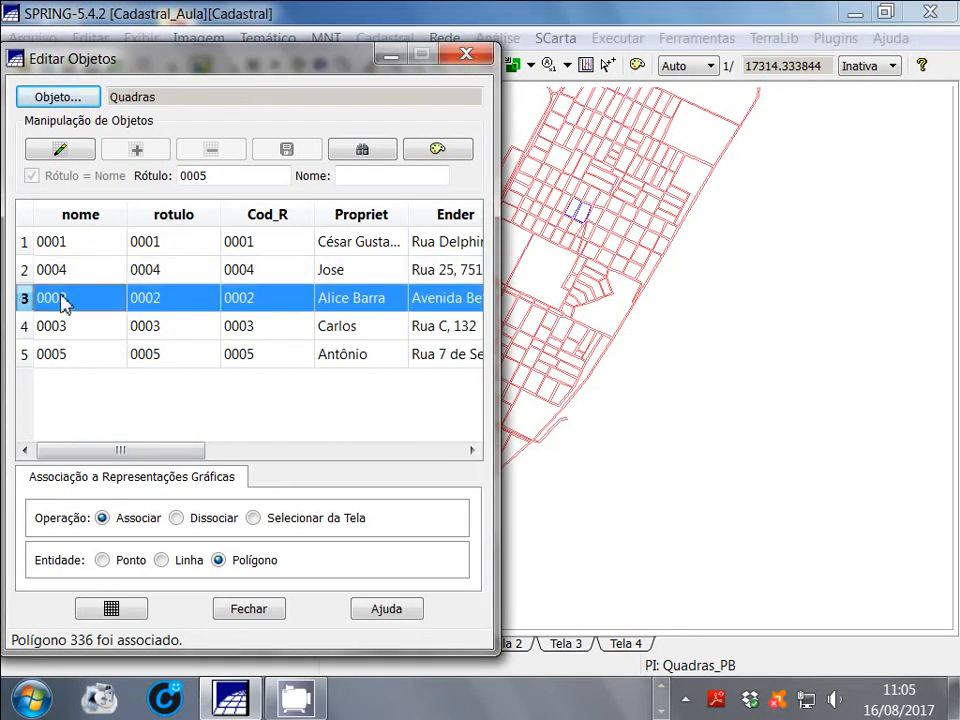
click(562, 207)
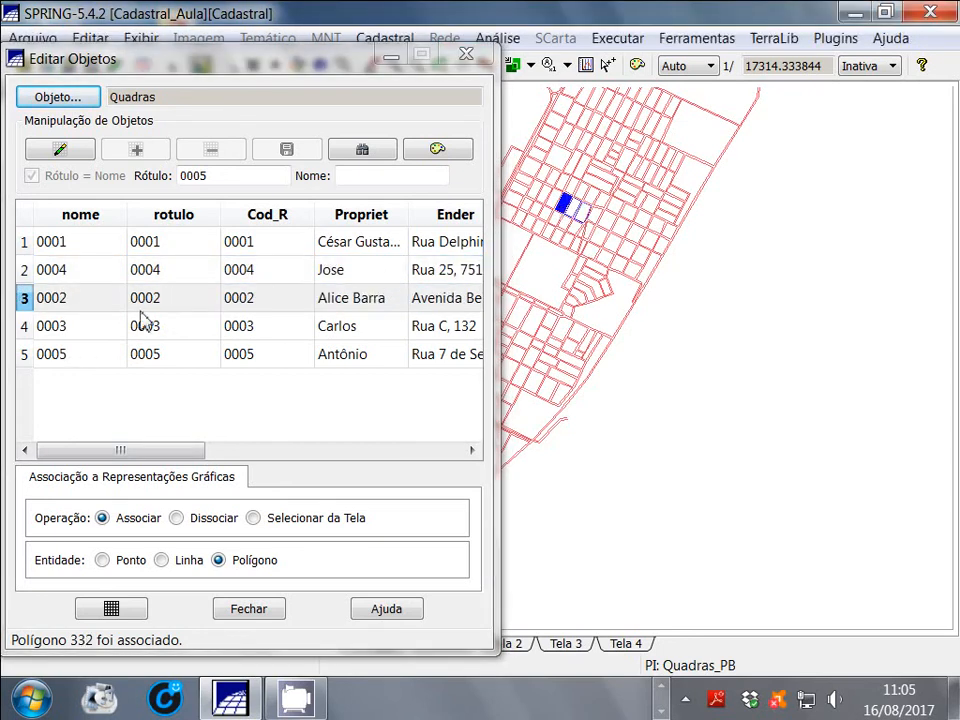
Associate object 0003 with the block directly below object 0001's block, and object 0005 with the block just west of that one
click(24, 326)
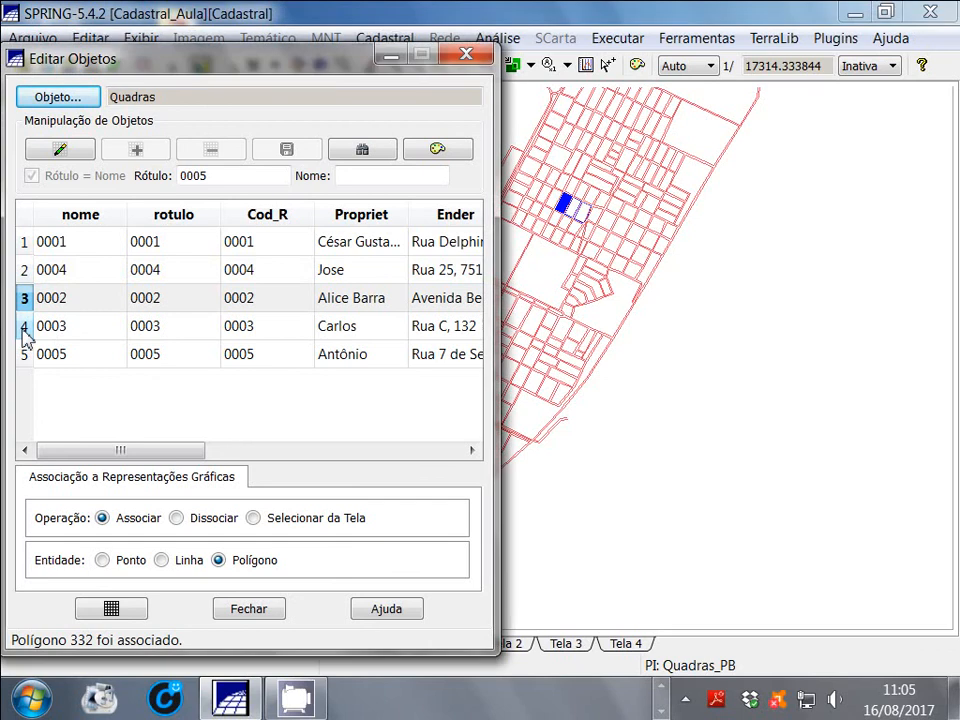
click(562, 228)
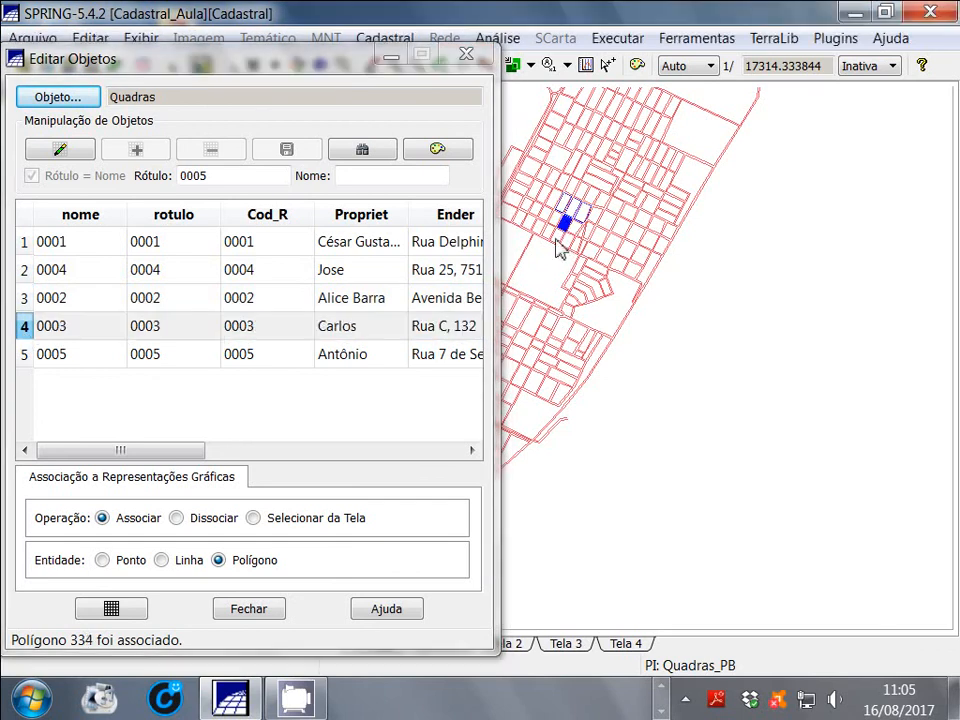
click(24, 354)
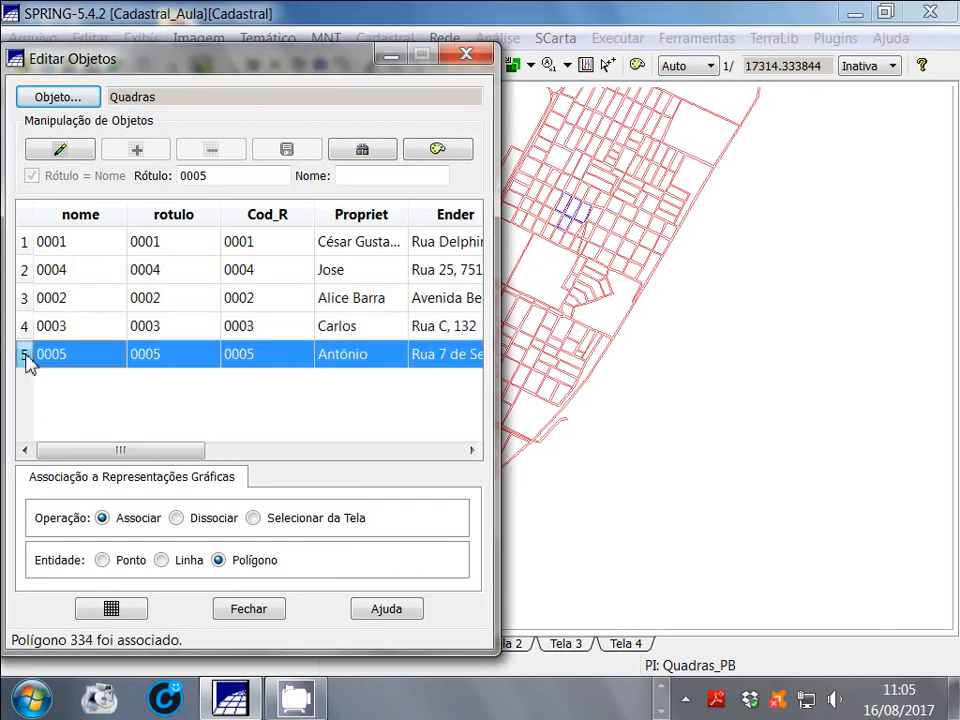
click(553, 222)
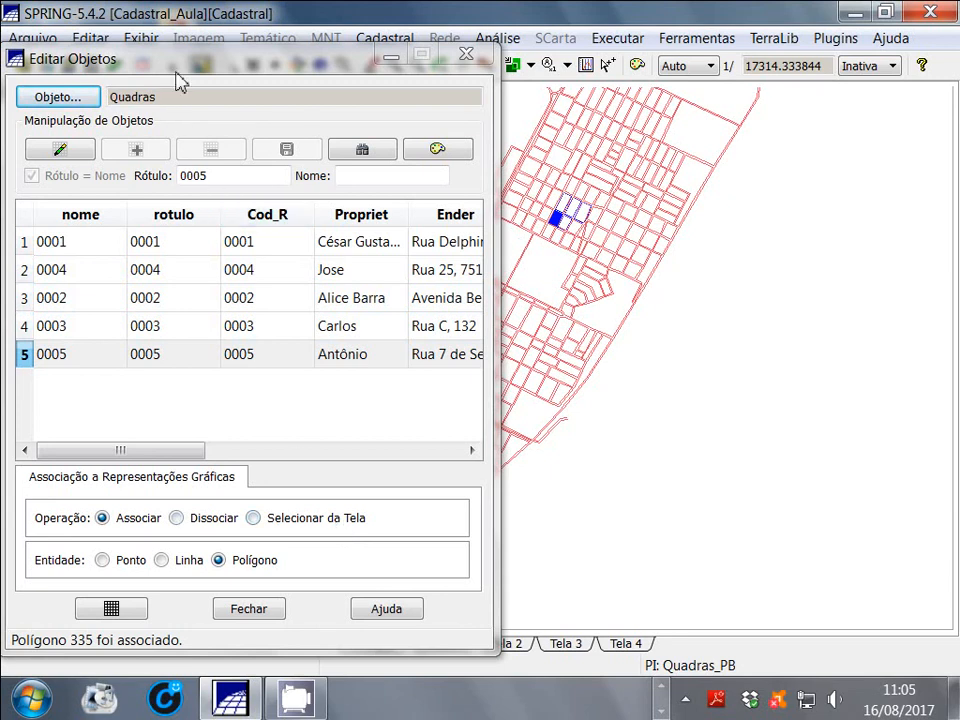
Close the Editar Objetos window and restore the Quadras_PB map to its full extent
mouse_move(186, 60)
mouse_down()
mouse_move(247, 48)
mouse_move(194, 56)
mouse_up()
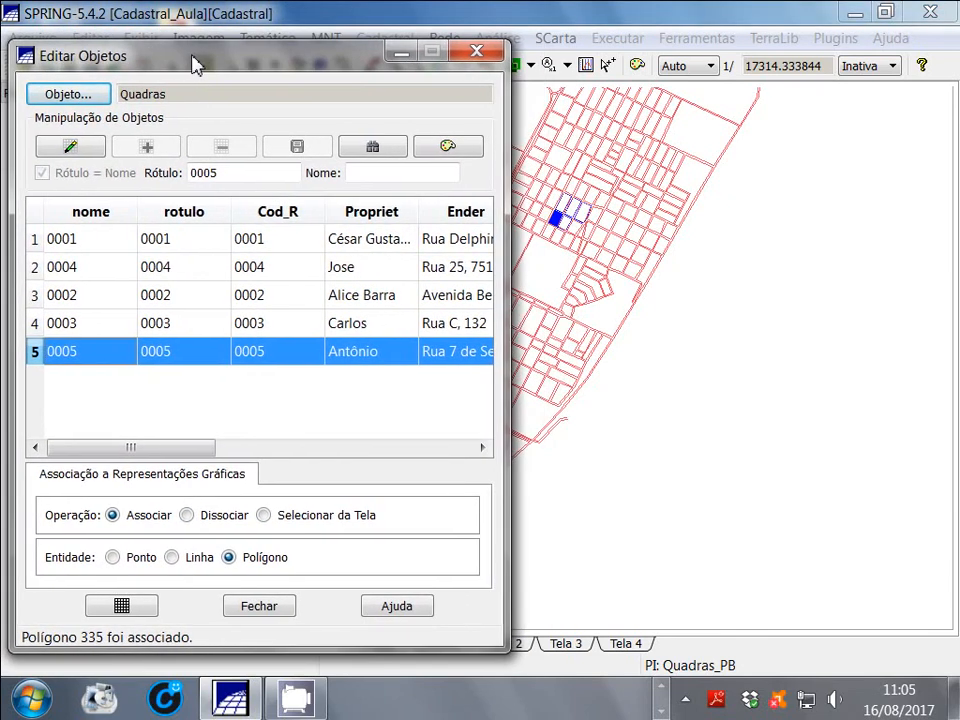
click(262, 607)
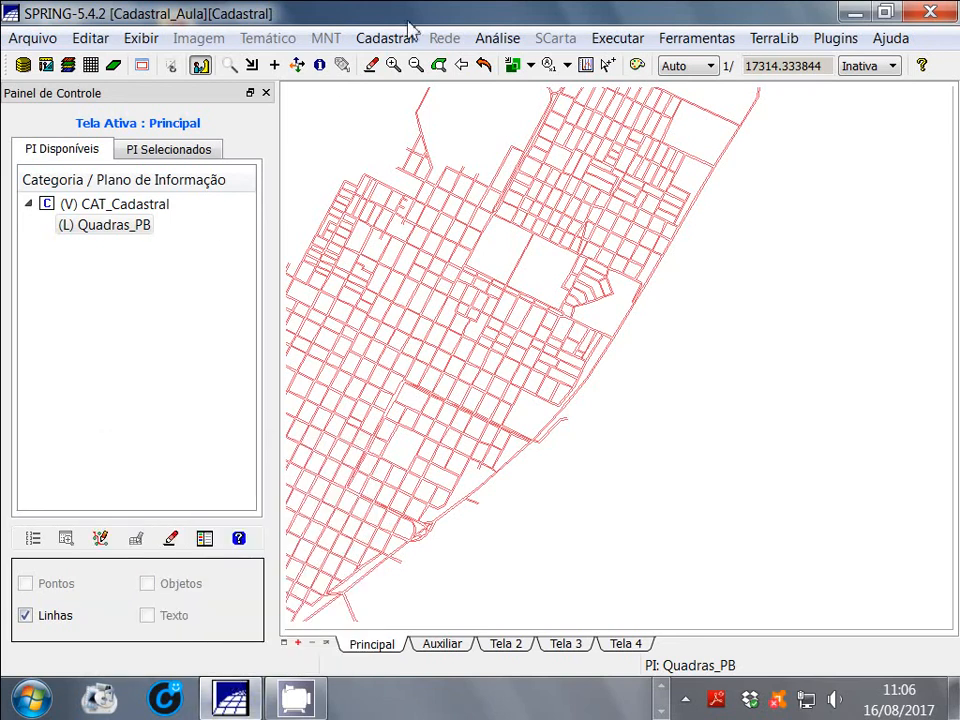
click(490, 68)
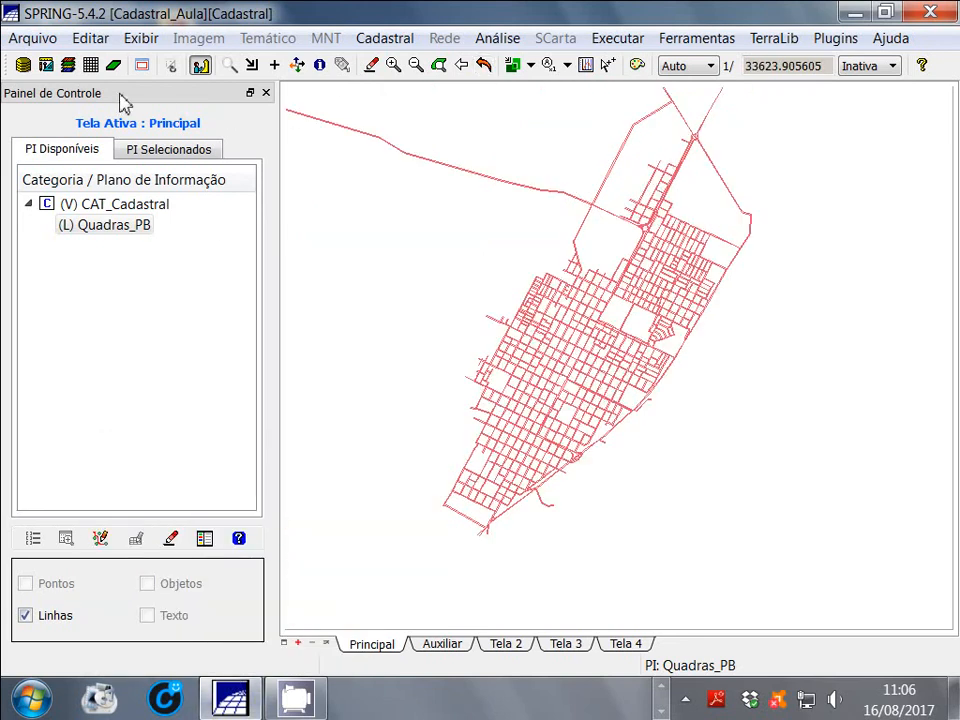
click(90, 66)
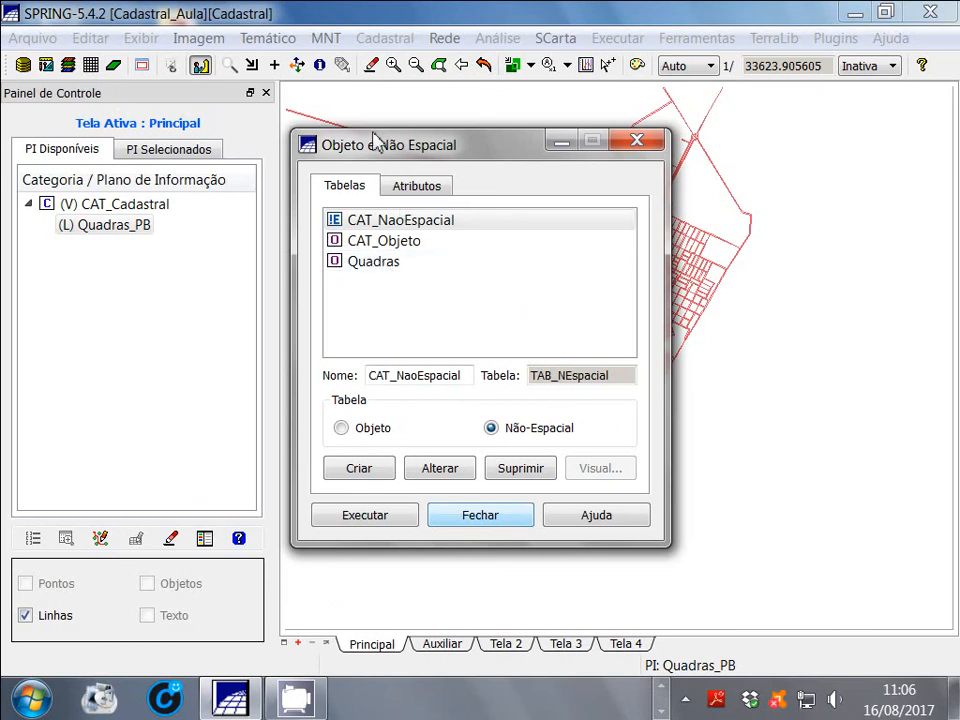
click(643, 141)
click(90, 66)
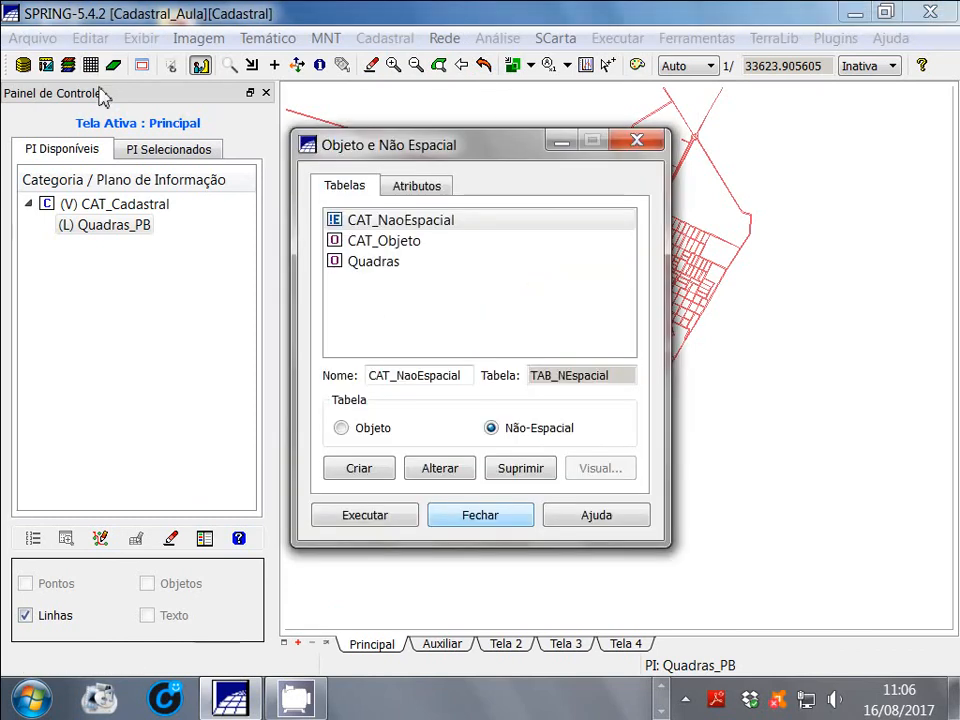
click(636, 142)
Reopen the object table editor with the Quadras category loaded and place its window clear of the map
click(84, 37)
mouse_move(122, 180)
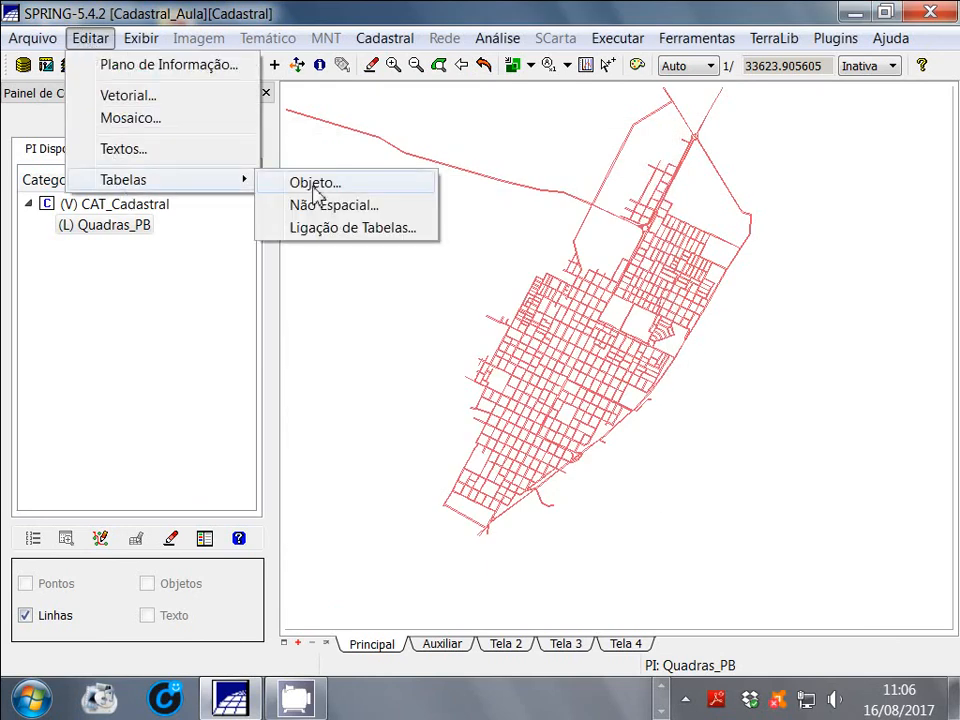
click(355, 188)
drag(296, 56, 450, 49)
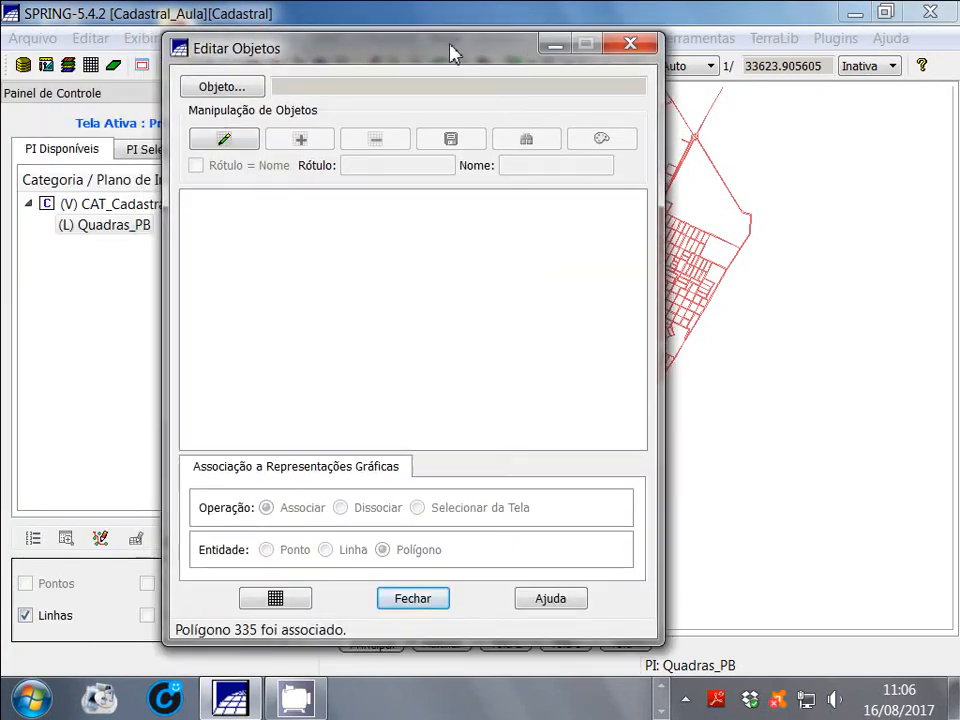
click(238, 91)
click(345, 337)
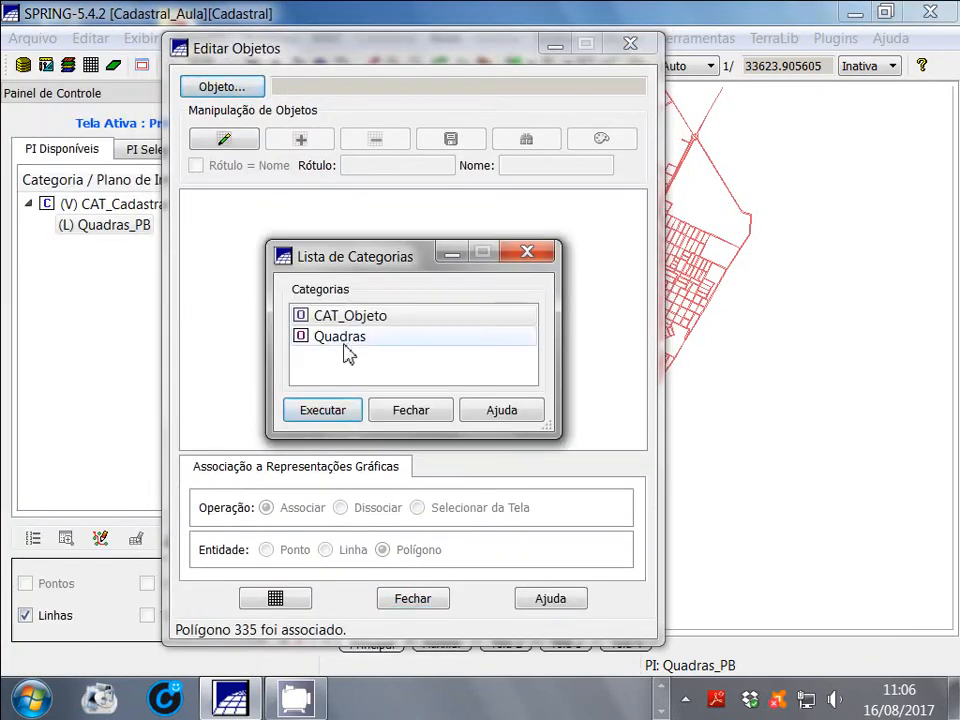
click(332, 412)
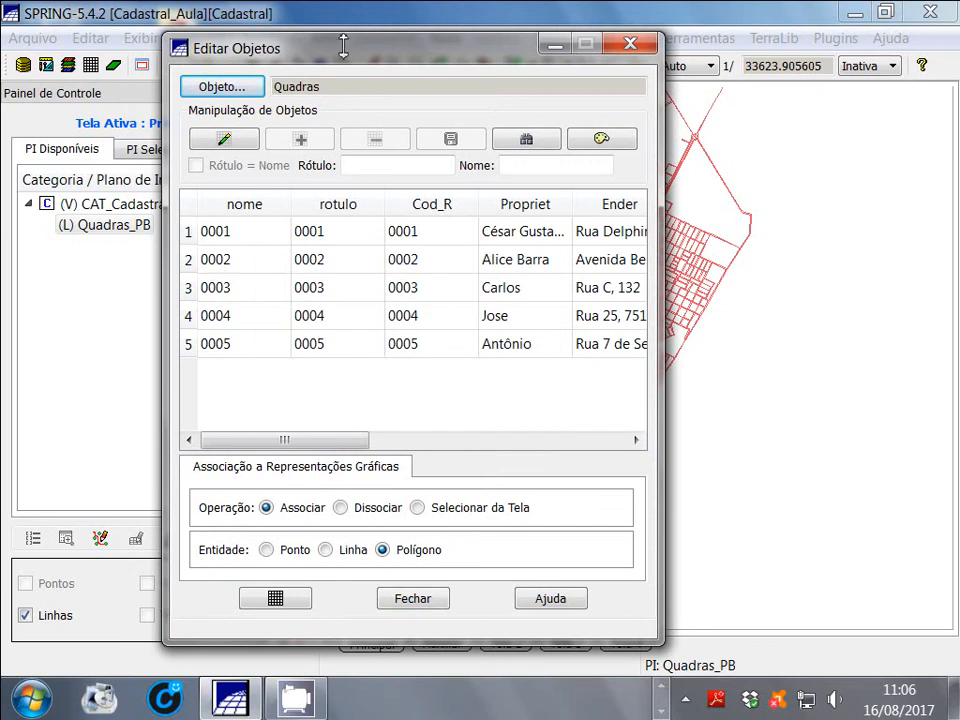
drag(326, 44, 166, 21)
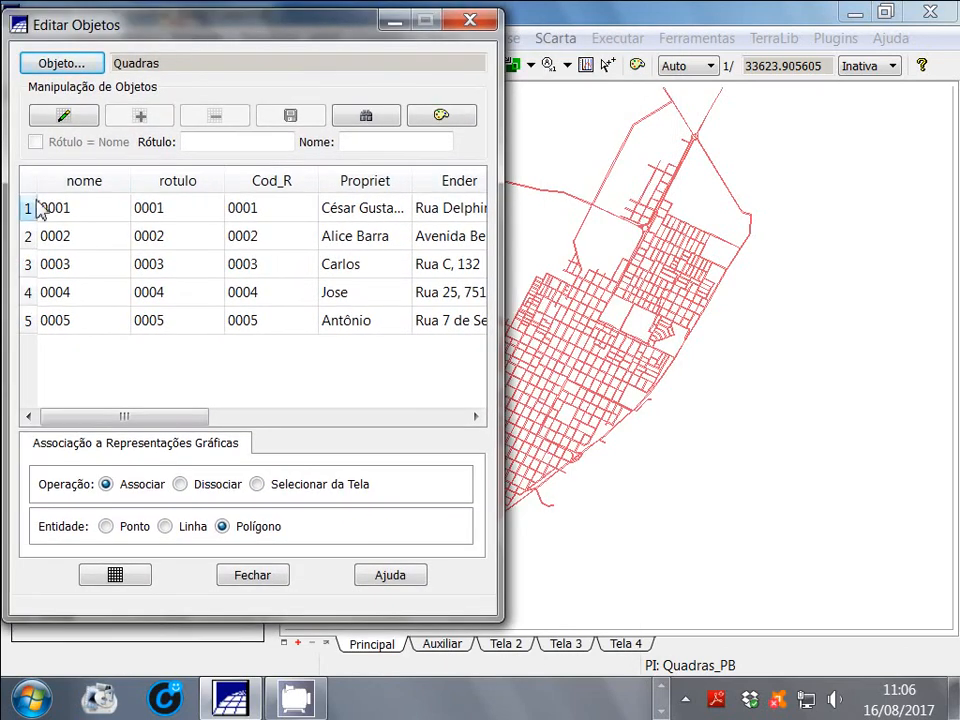
Select objects 0001 to 0005 one after another to check which block polygon each is associated with
click(31, 210)
click(31, 240)
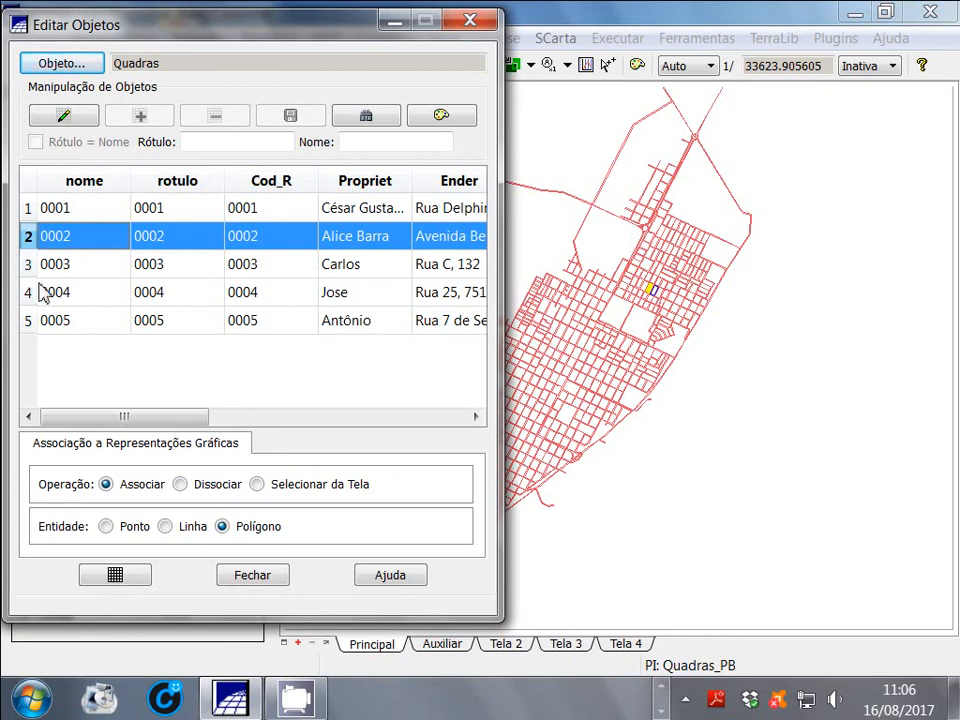
click(28, 265)
click(32, 296)
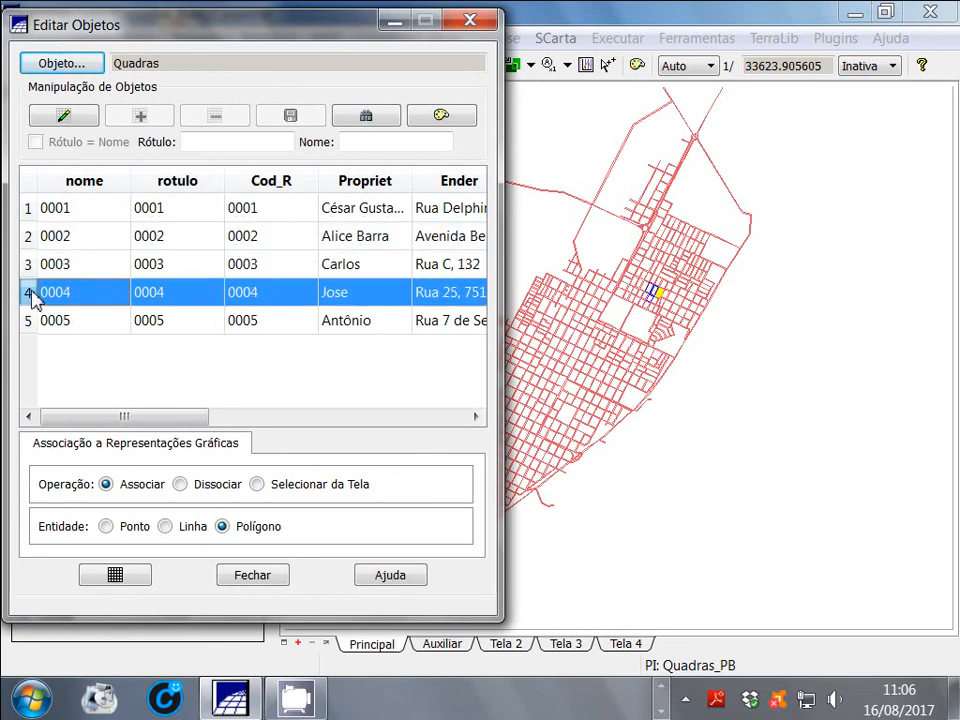
click(40, 326)
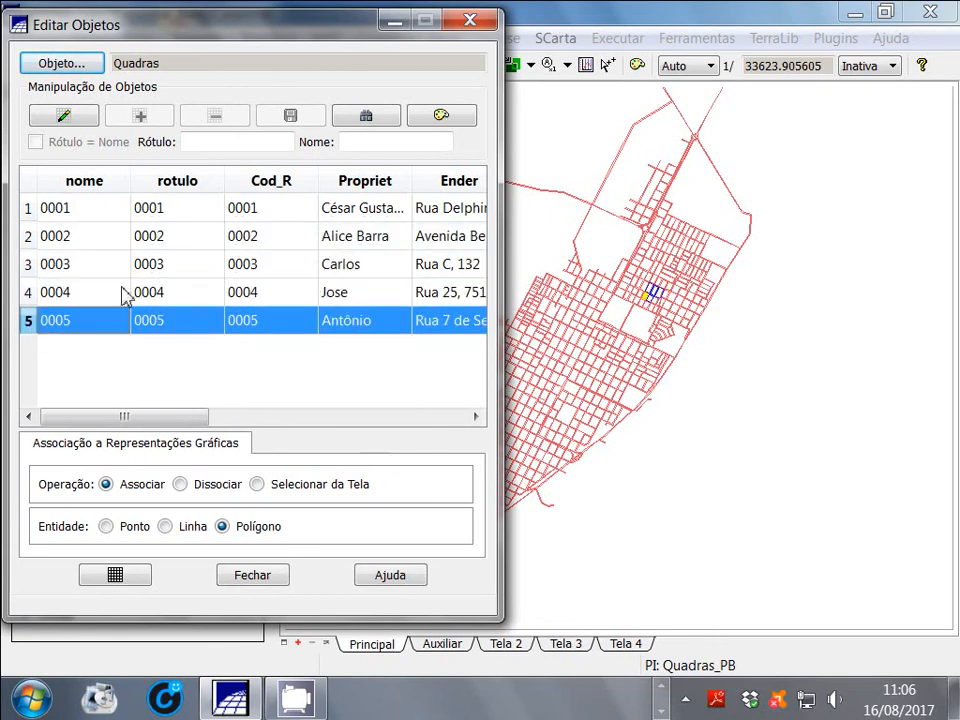
Close the Editar Objetos window and remove the Quadras_PB layer from the Principal display
drag(228, 33, 351, 58)
click(262, 607)
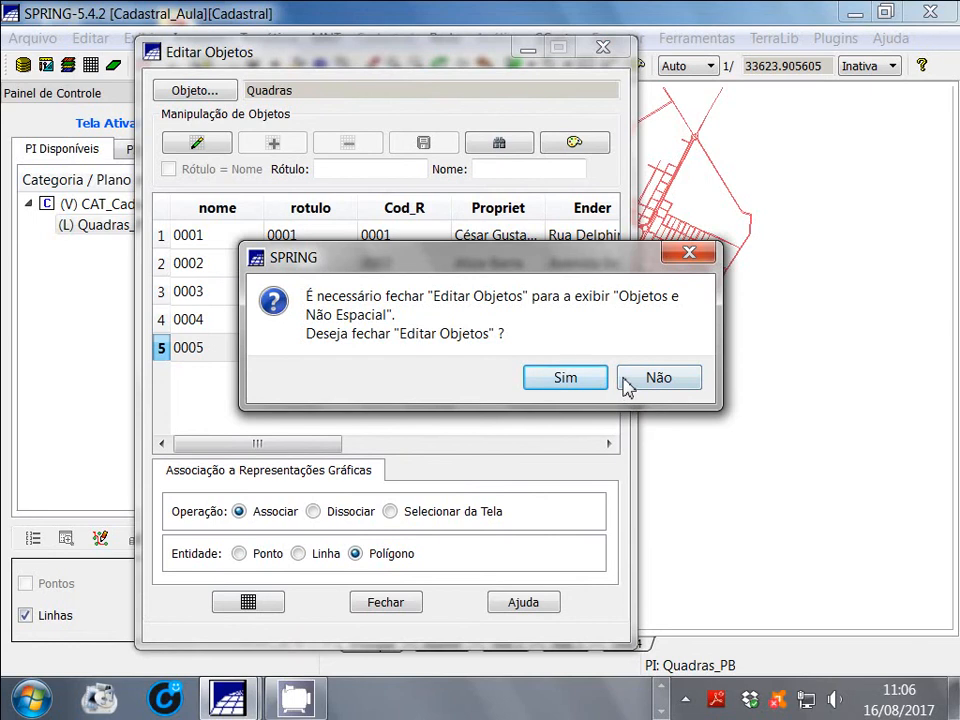
click(656, 383)
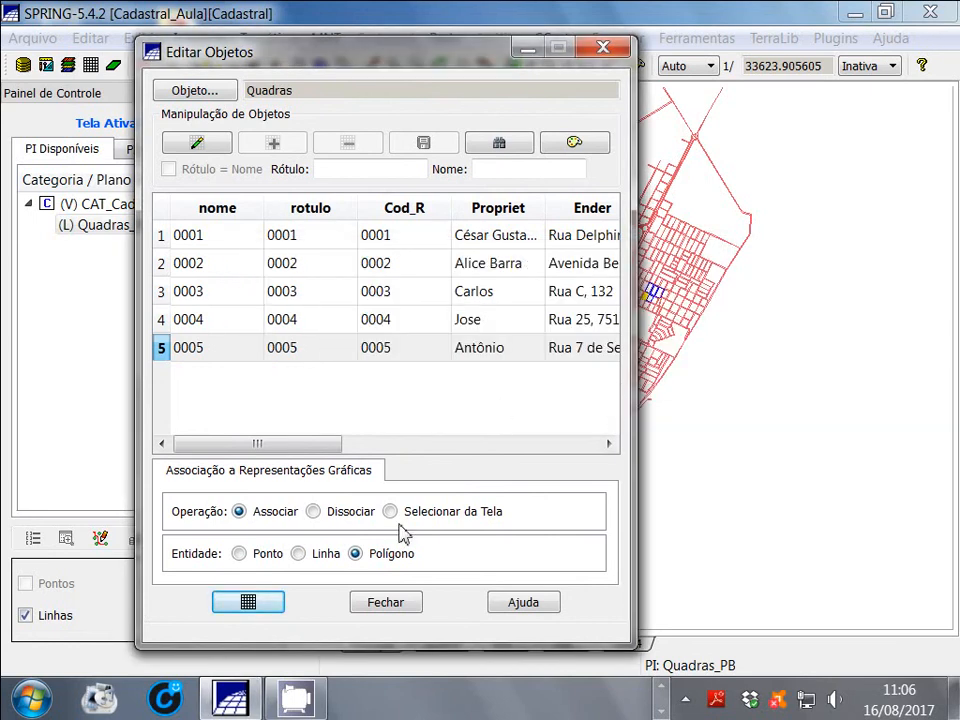
click(390, 604)
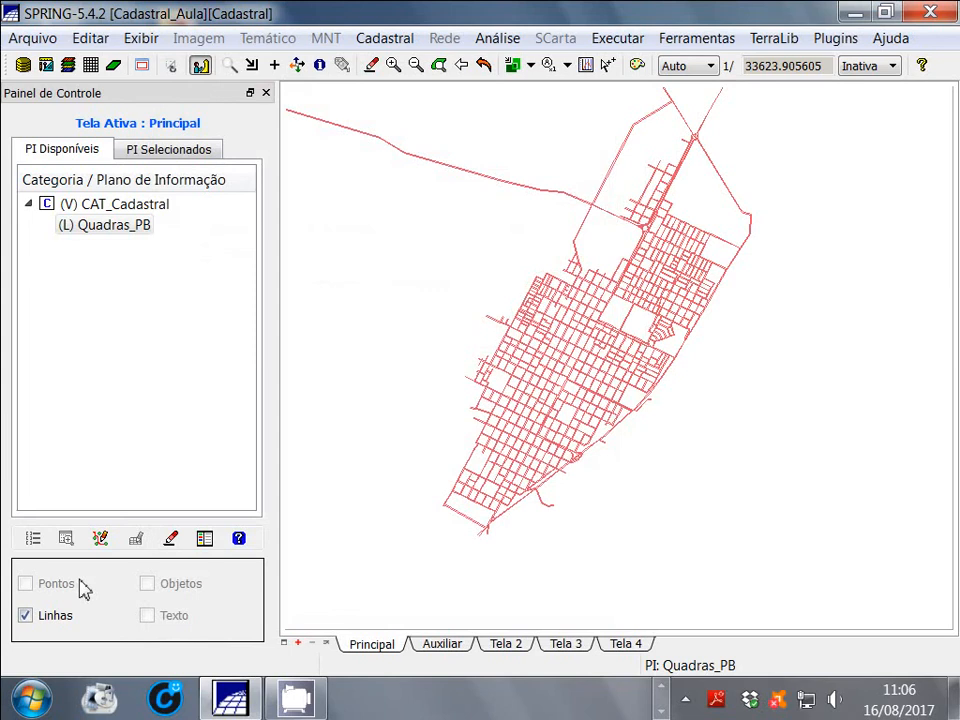
click(65, 226)
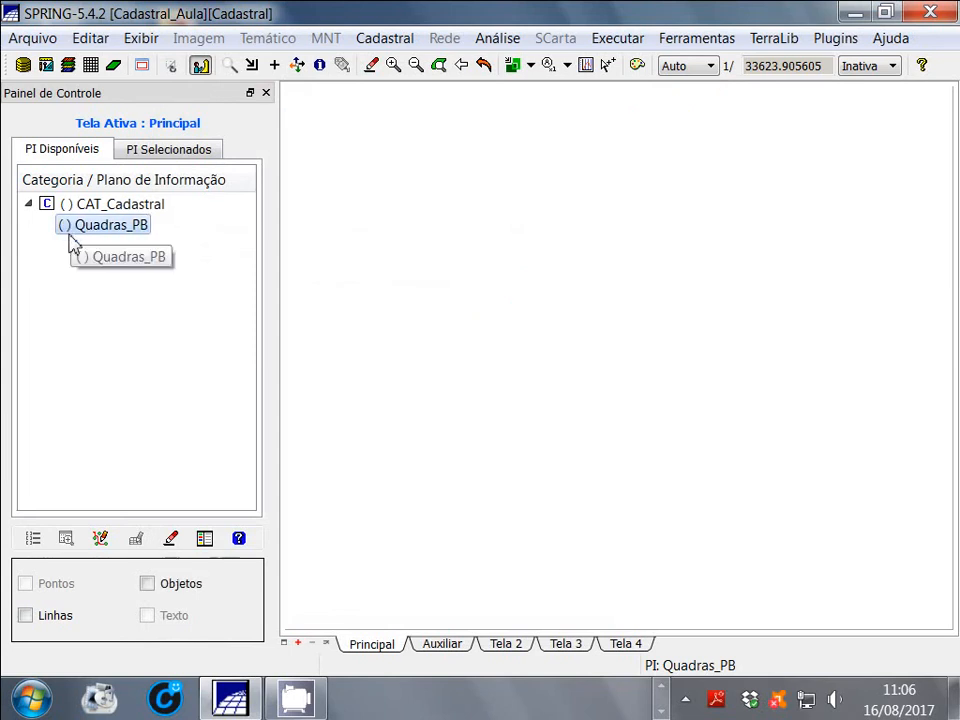
Display the lines and objects of Quadras_PB, inspect the blocks with associated objects up close, and restore the previous map extent
click(25, 616)
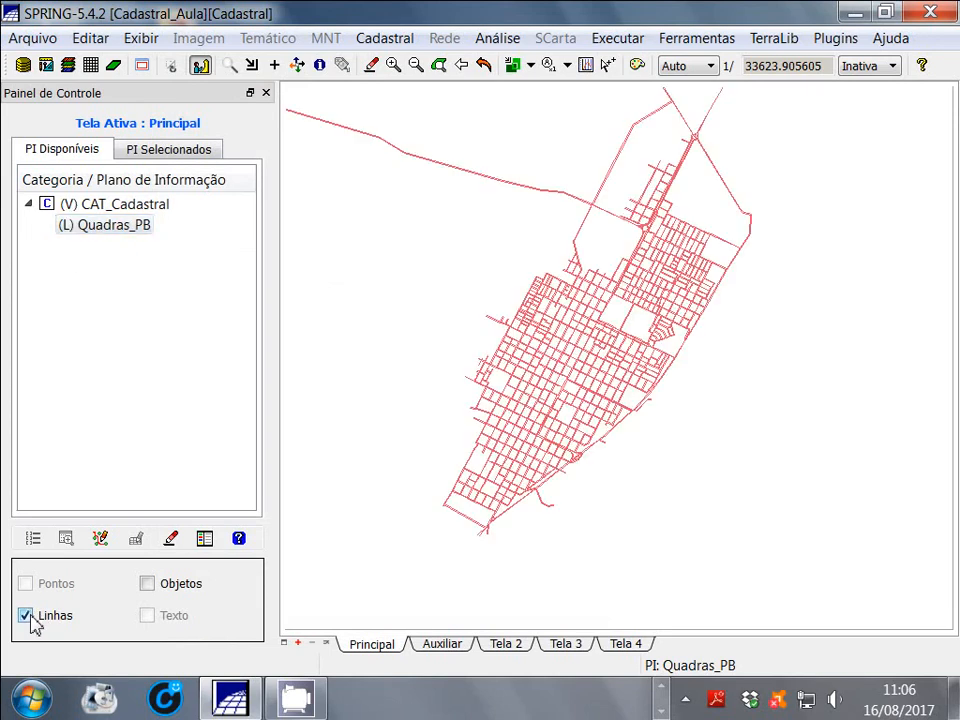
click(150, 584)
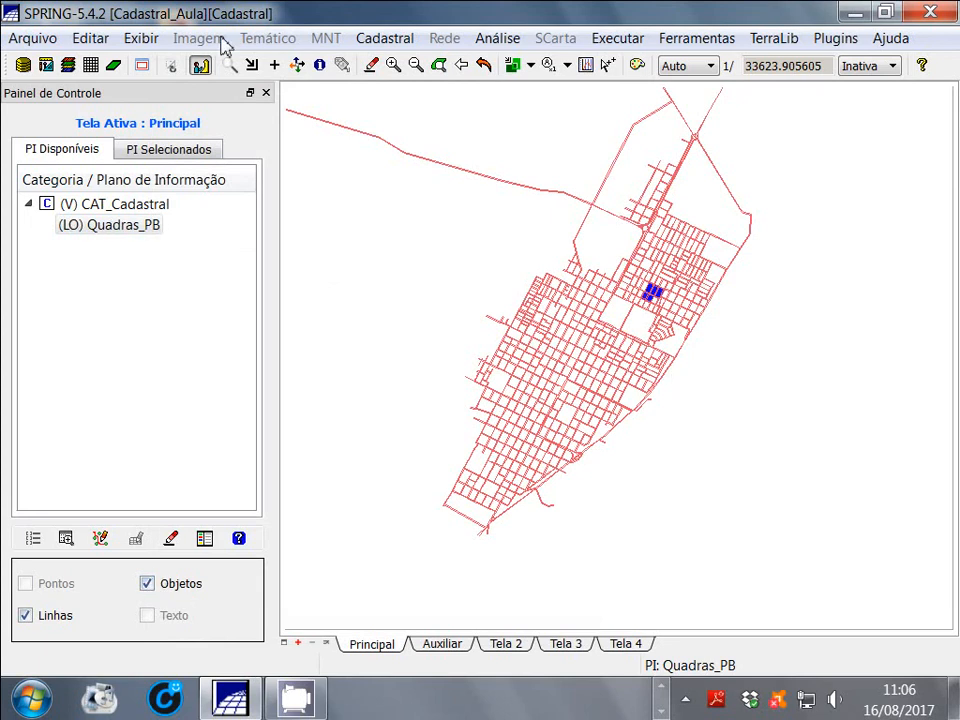
click(229, 65)
drag(598, 256, 748, 350)
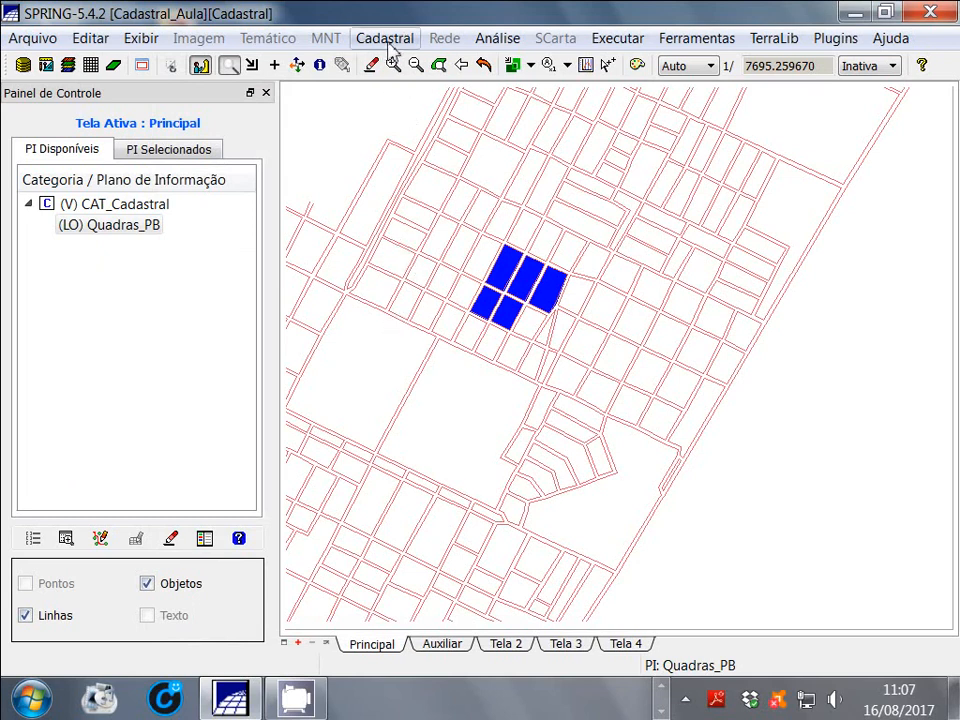
click(483, 65)
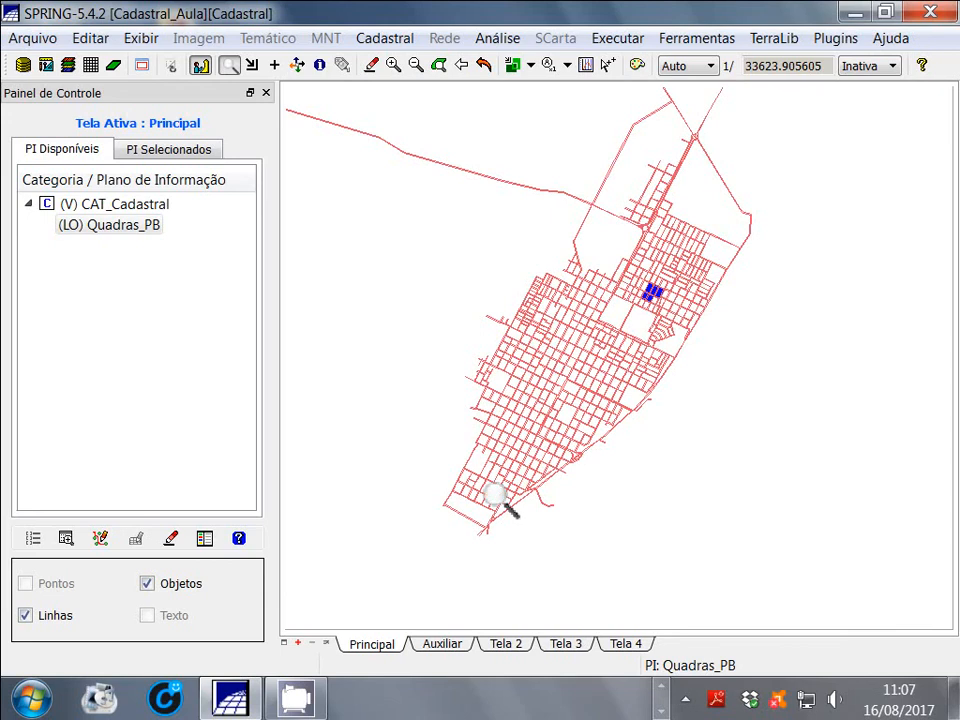
Hide and show again the lines and the objects of Quadras_PB to compare the two representations
click(26, 615)
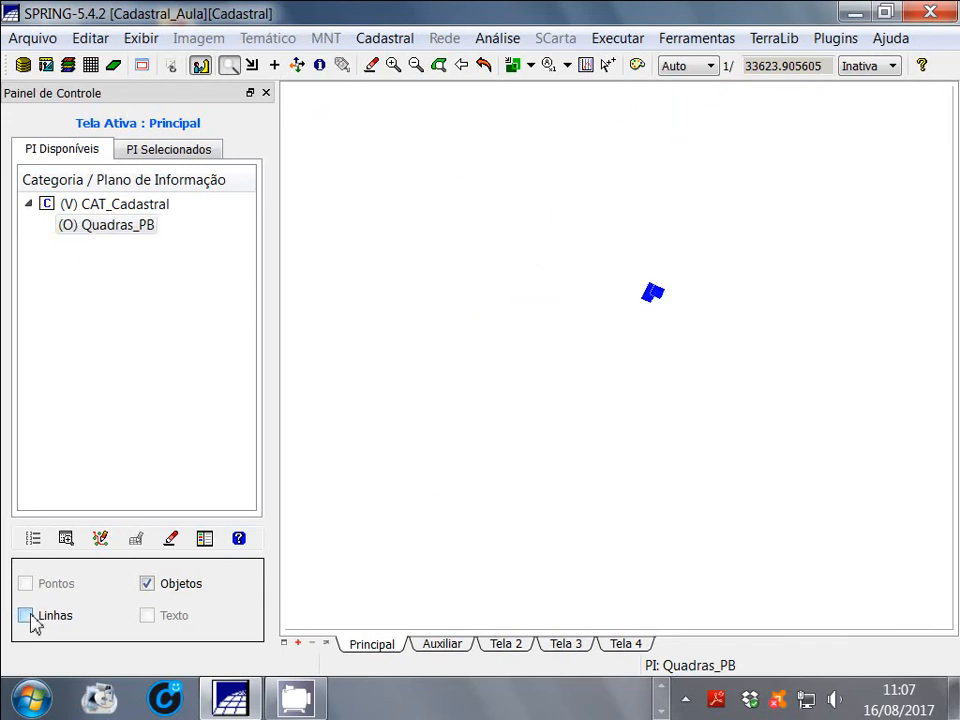
click(26, 615)
click(147, 585)
click(147, 585)
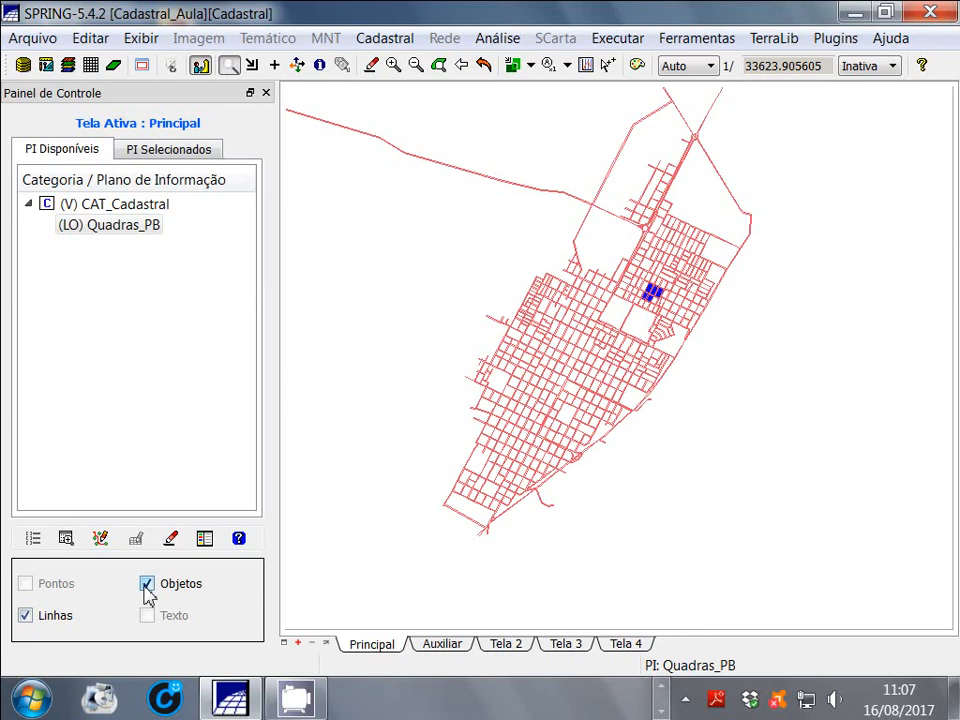
Query Quadras_PB by applying the TUDO collection of the Quadras object category
click(66, 540)
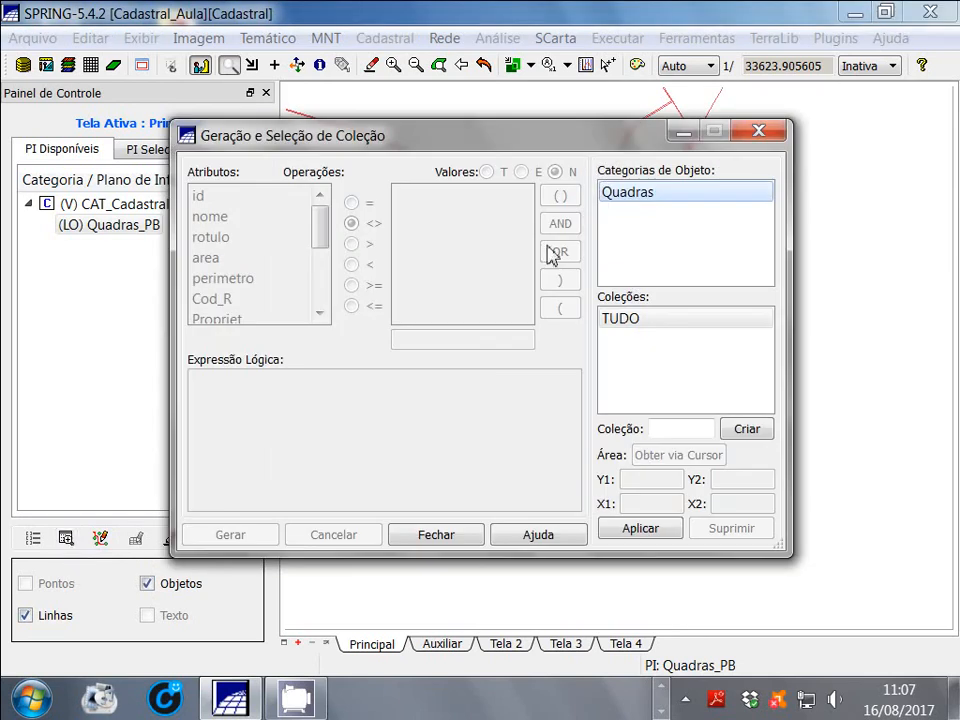
click(607, 203)
click(114, 229)
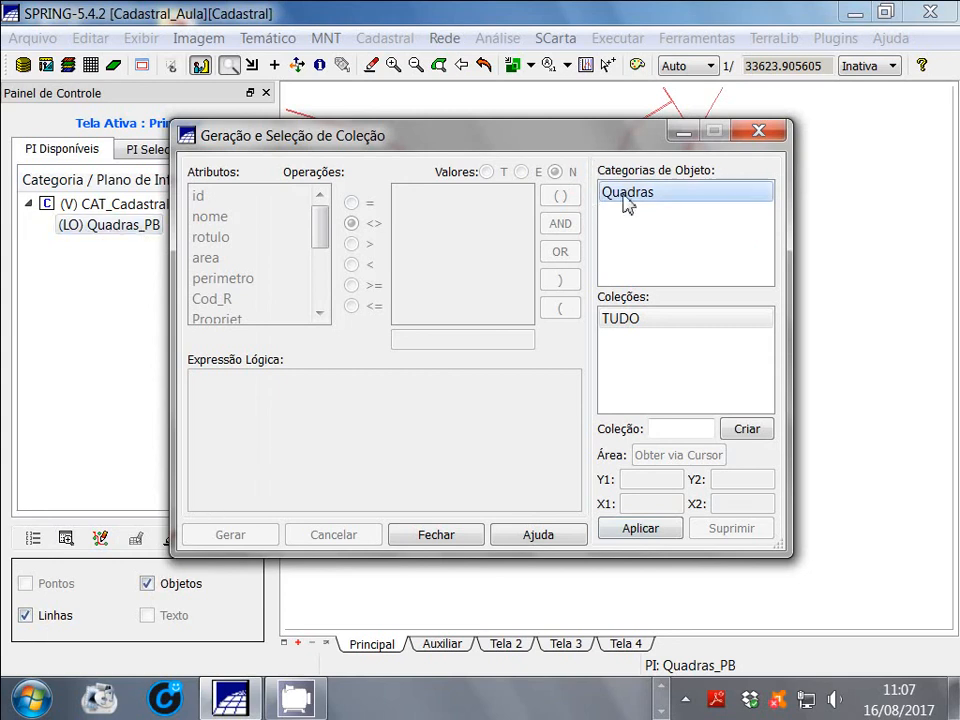
click(617, 320)
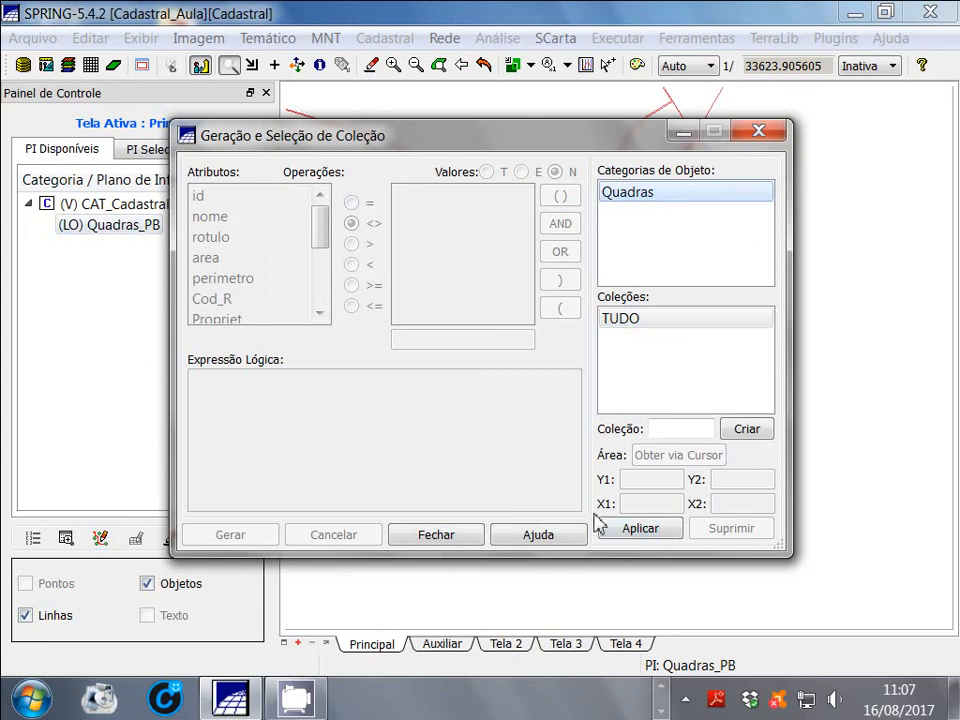
click(636, 530)
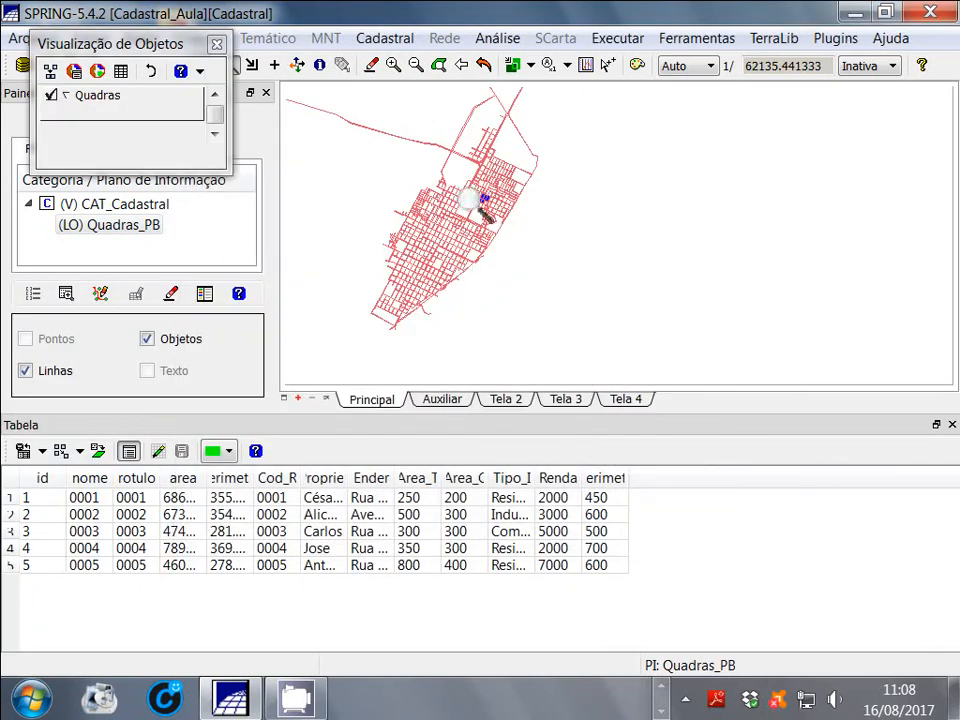
Reposition the Visualização de Objetos window clear of the zoom tools and enlarge the map around the blocks with associated objects
click(298, 66)
drag(323, 210, 574, 264)
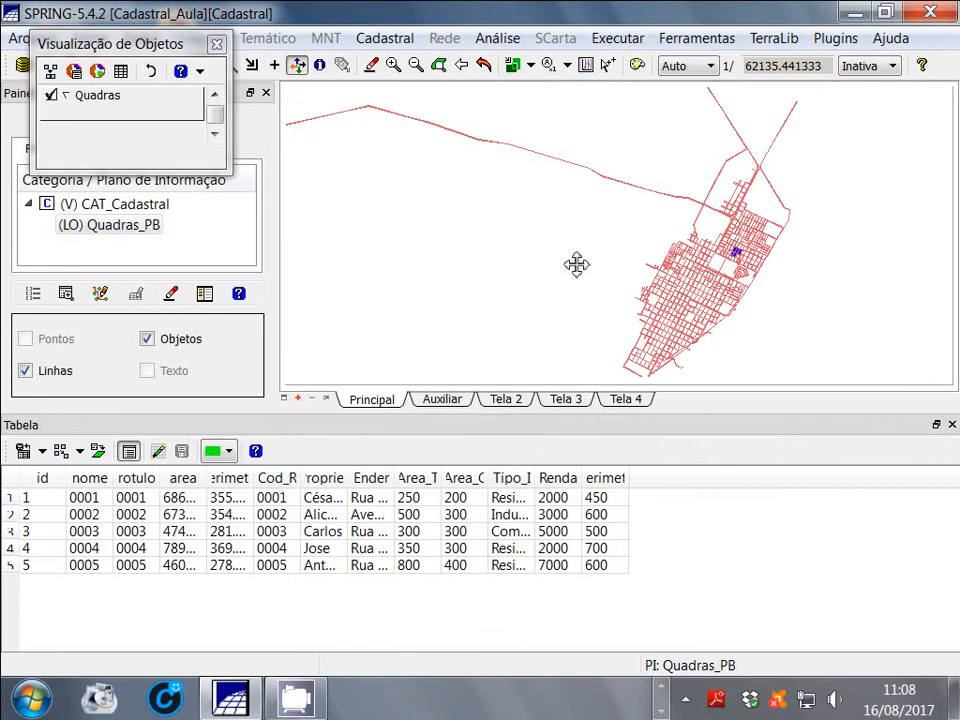
drag(122, 52, 112, 139)
click(229, 65)
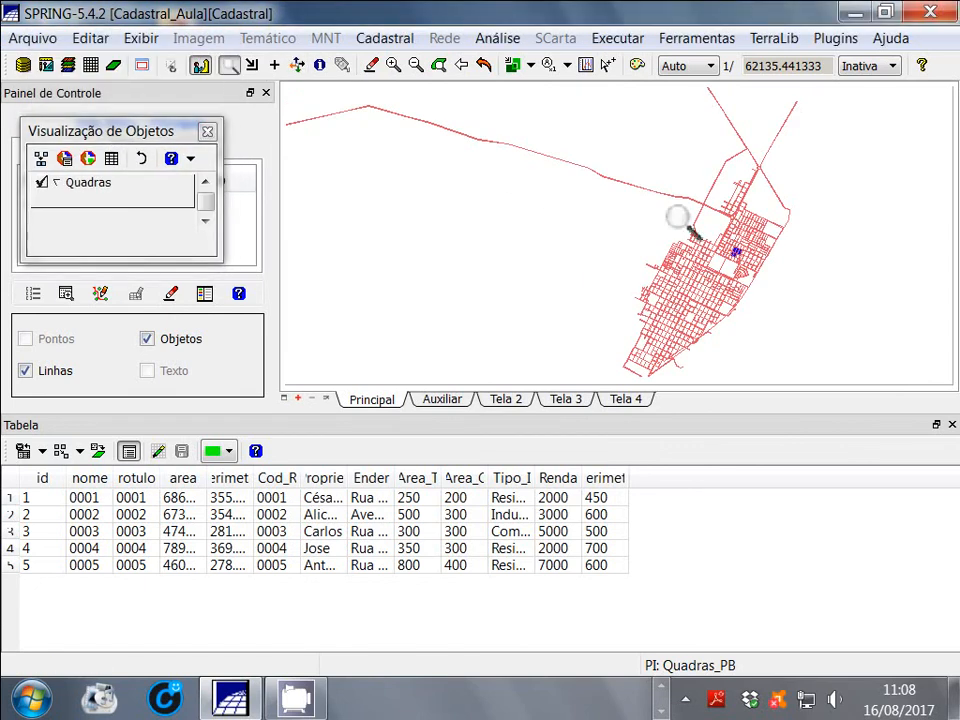
drag(645, 186, 853, 318)
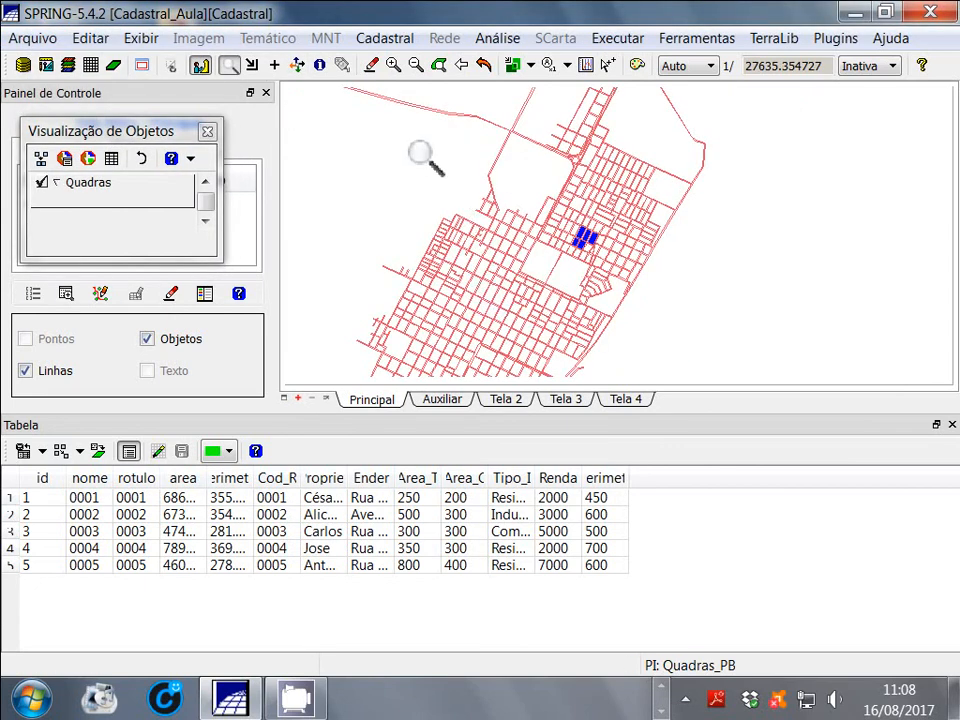
Highlight object 0001 from the table and widen the area, perimetro, Propriet, Ender and Perimetr columns
click(9, 499)
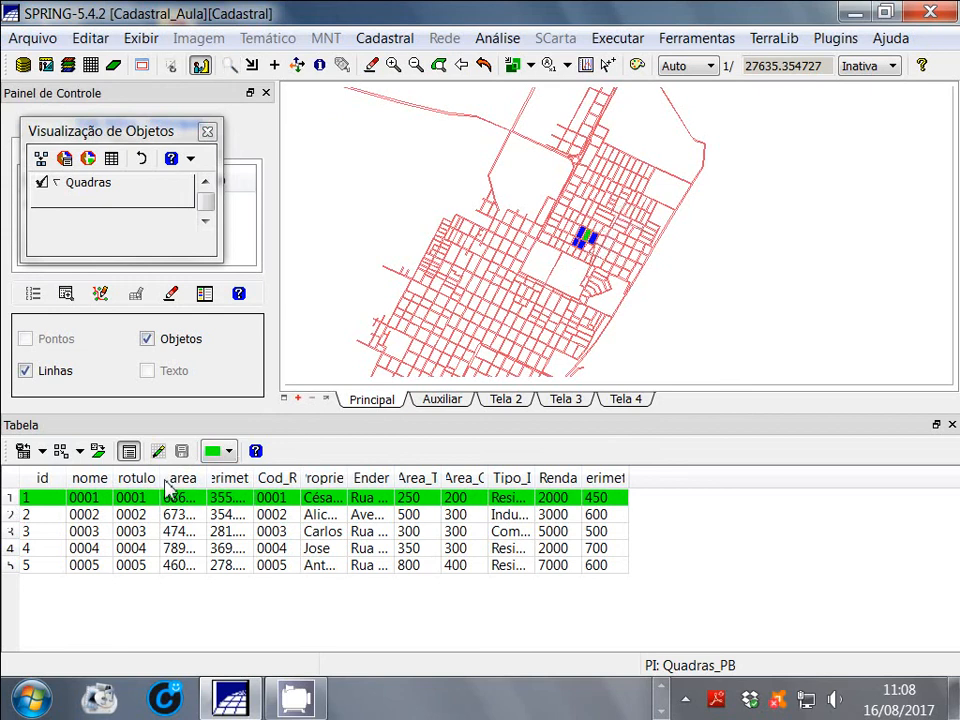
drag(208, 480, 356, 477)
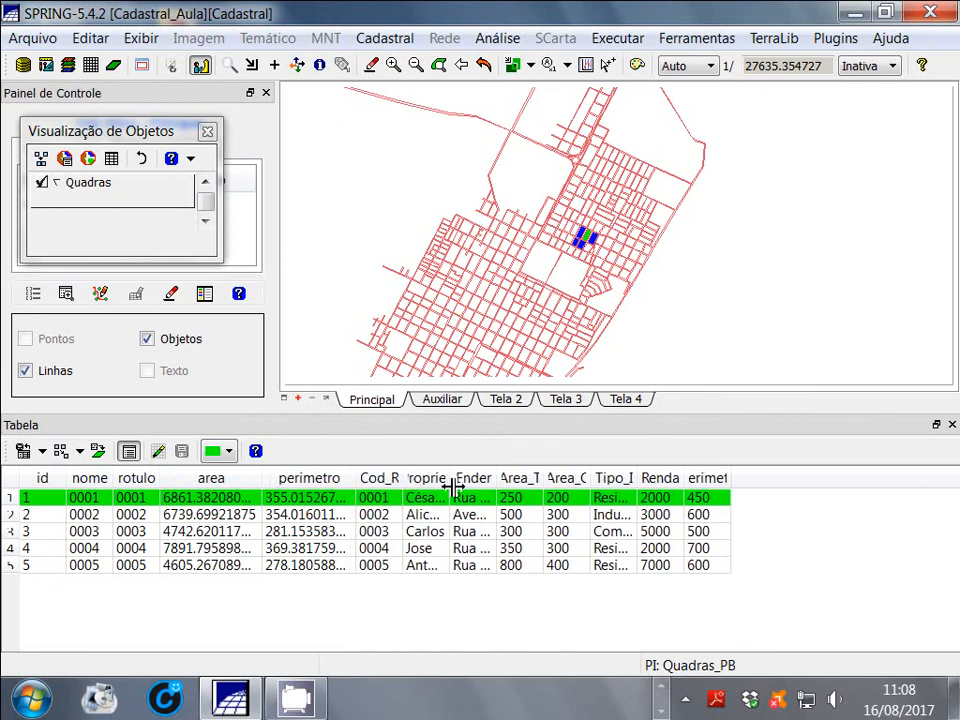
drag(452, 486, 657, 477)
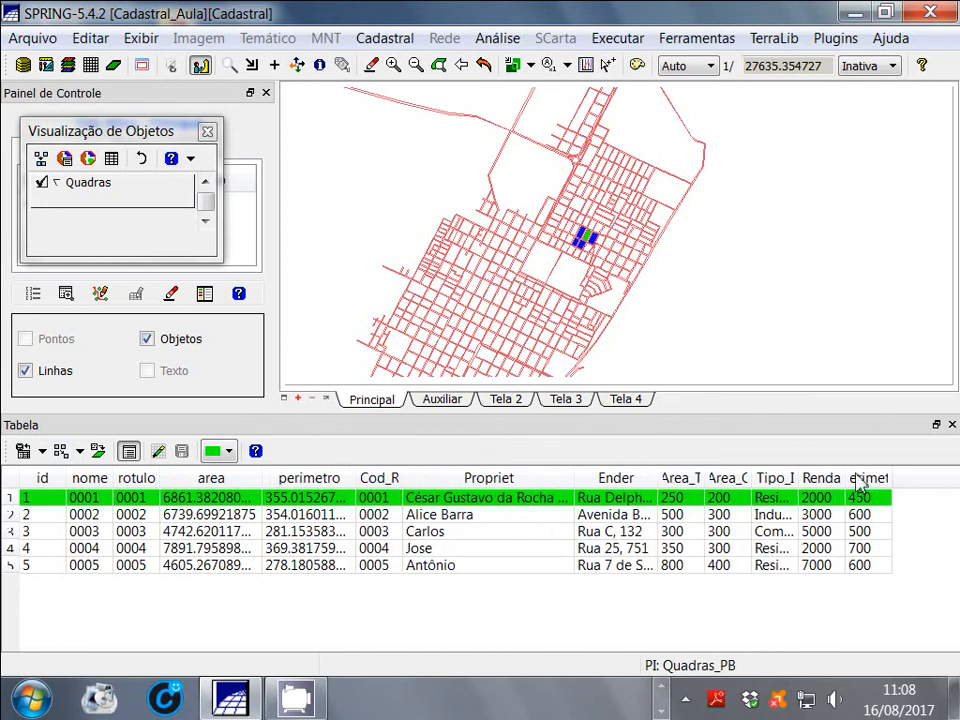
drag(891, 479, 920, 478)
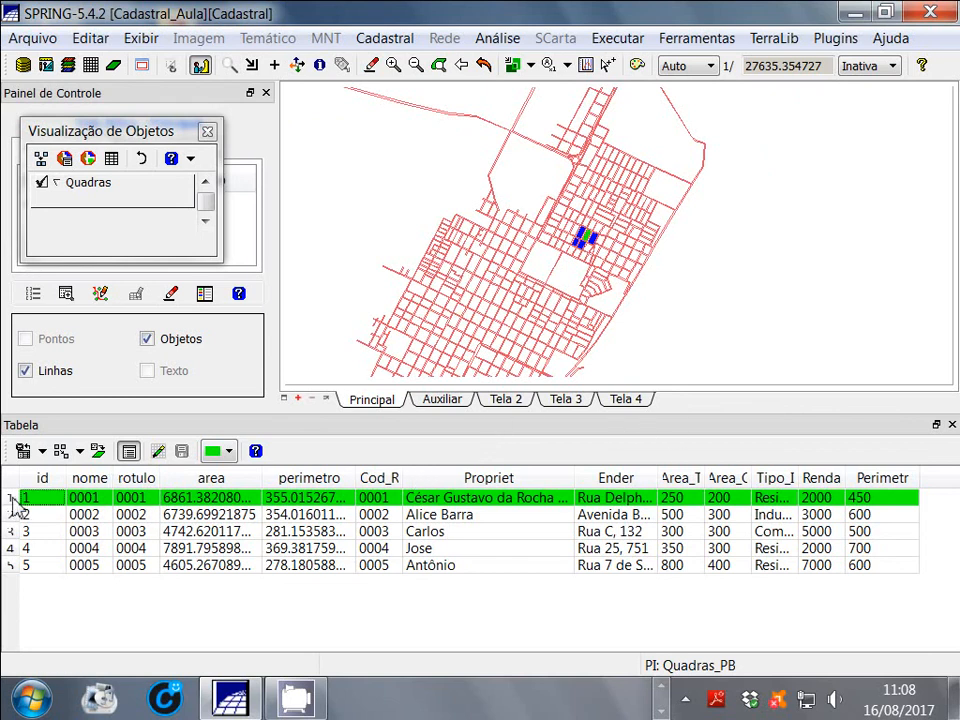
Highlight object 0004 from the table to locate its block on the map, and clear the selection
click(14, 557)
click(14, 550)
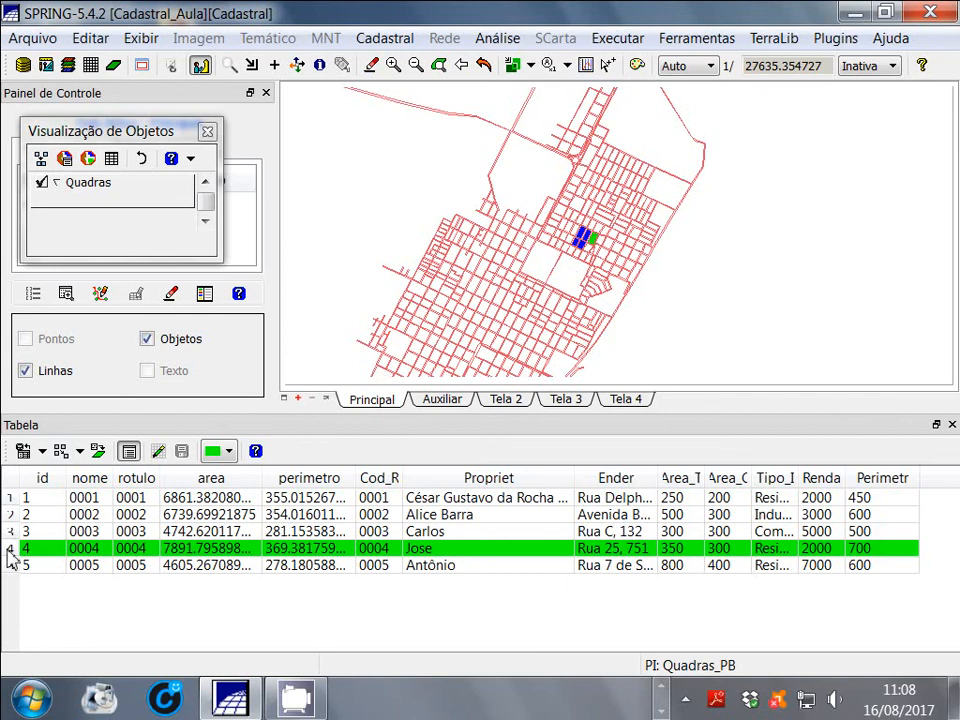
click(10, 550)
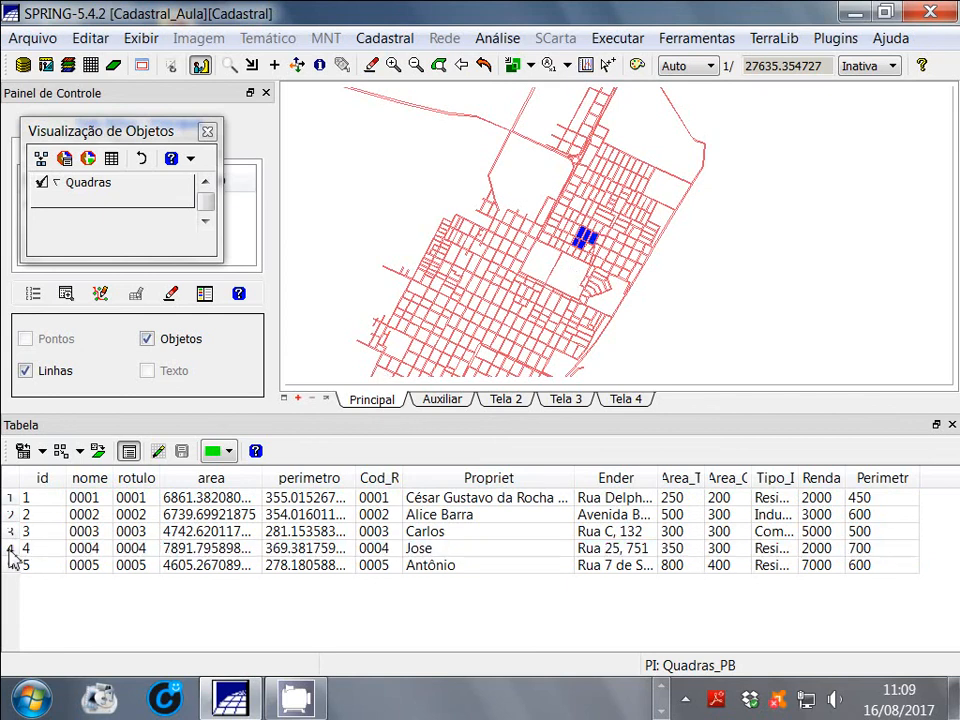
Generate the statistics report for the area column, review it, and close the report
click(249, 482)
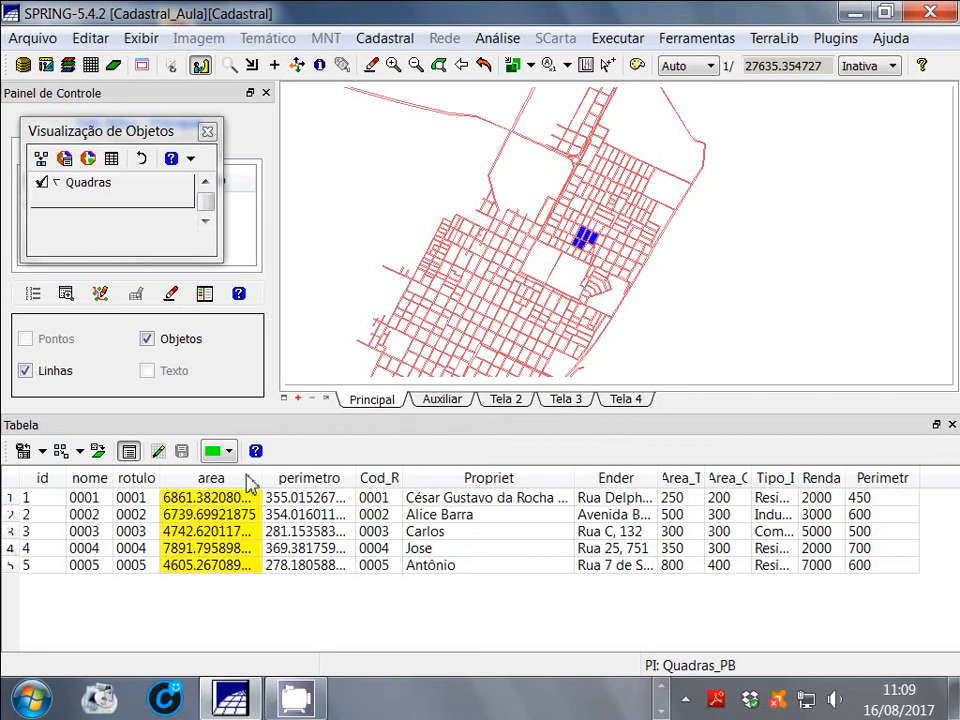
right_click(250, 484)
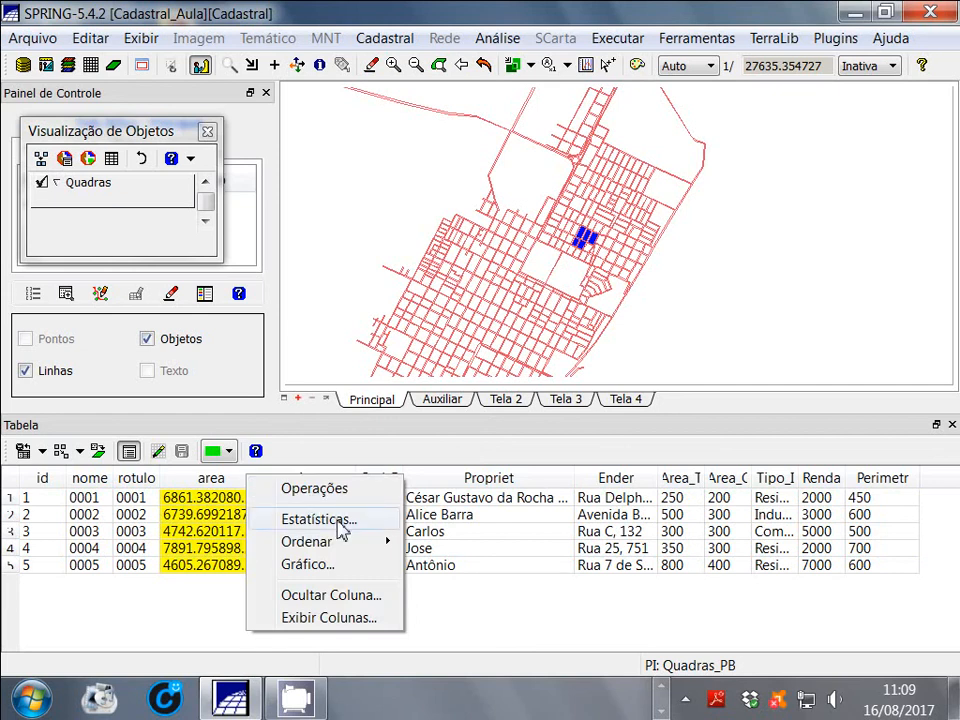
click(343, 528)
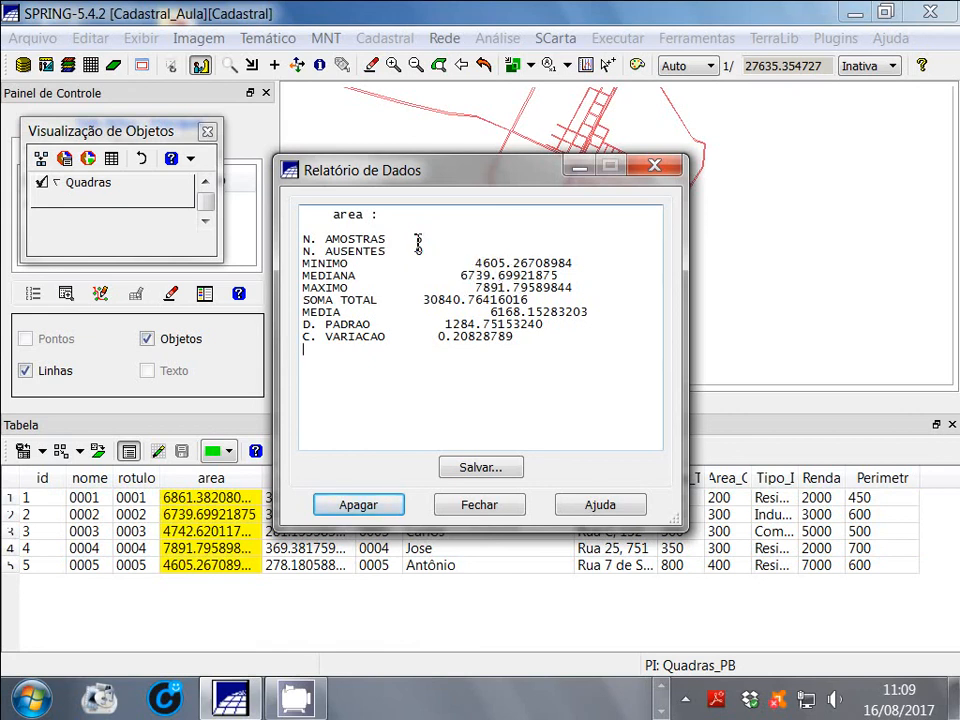
click(656, 167)
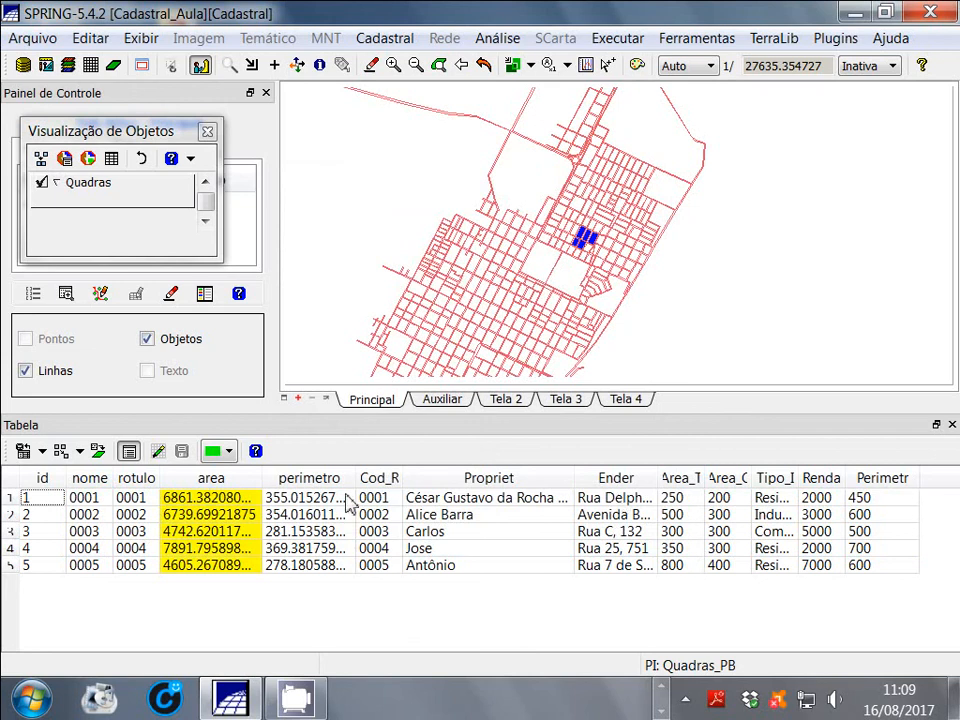
Plot the histogram of the area column, enlarge the graph window to read it, close it and deselect the column
right_click(241, 480)
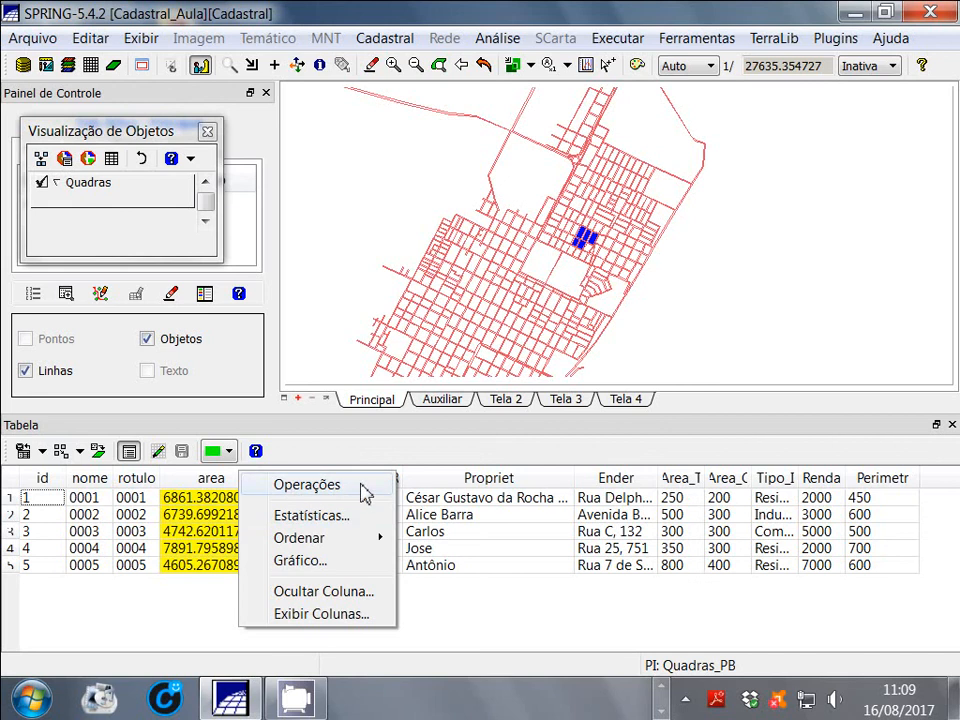
mouse_move(327, 545)
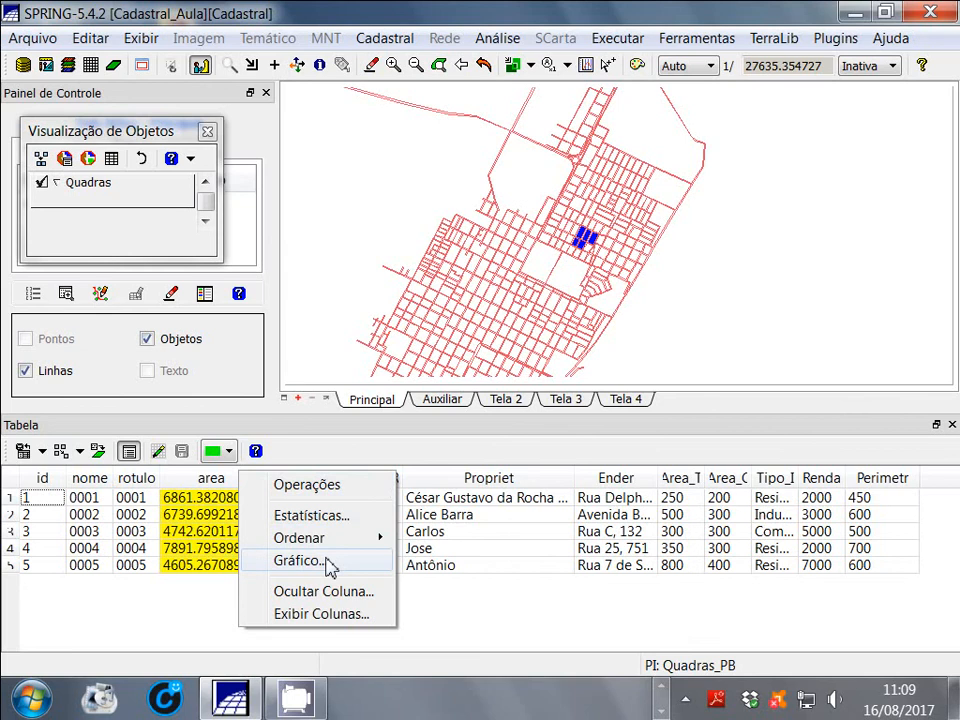
click(329, 562)
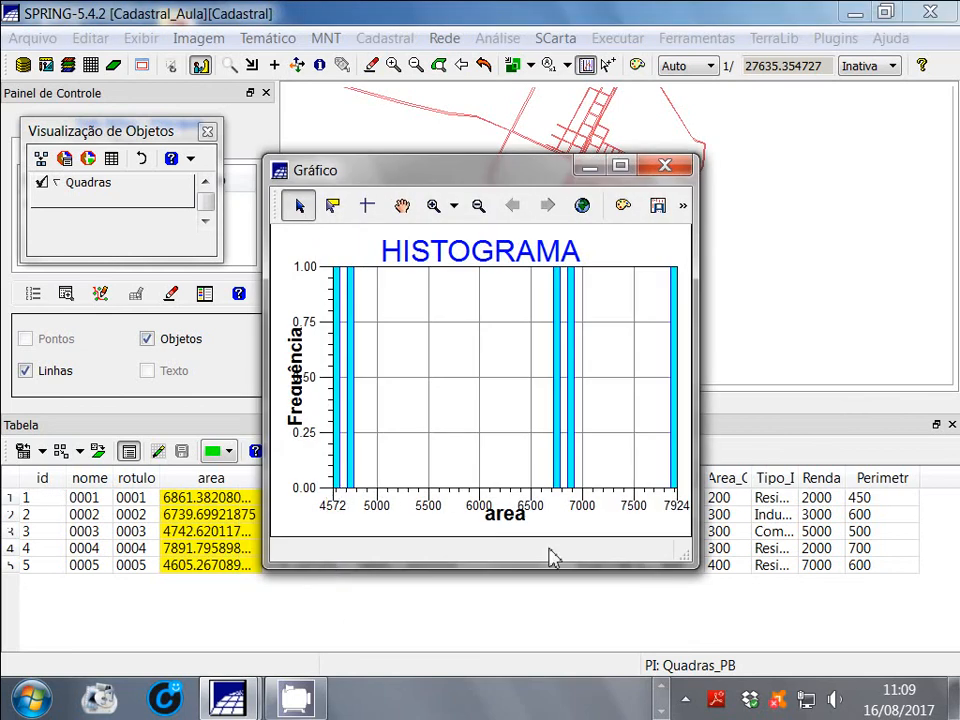
drag(574, 568, 574, 632)
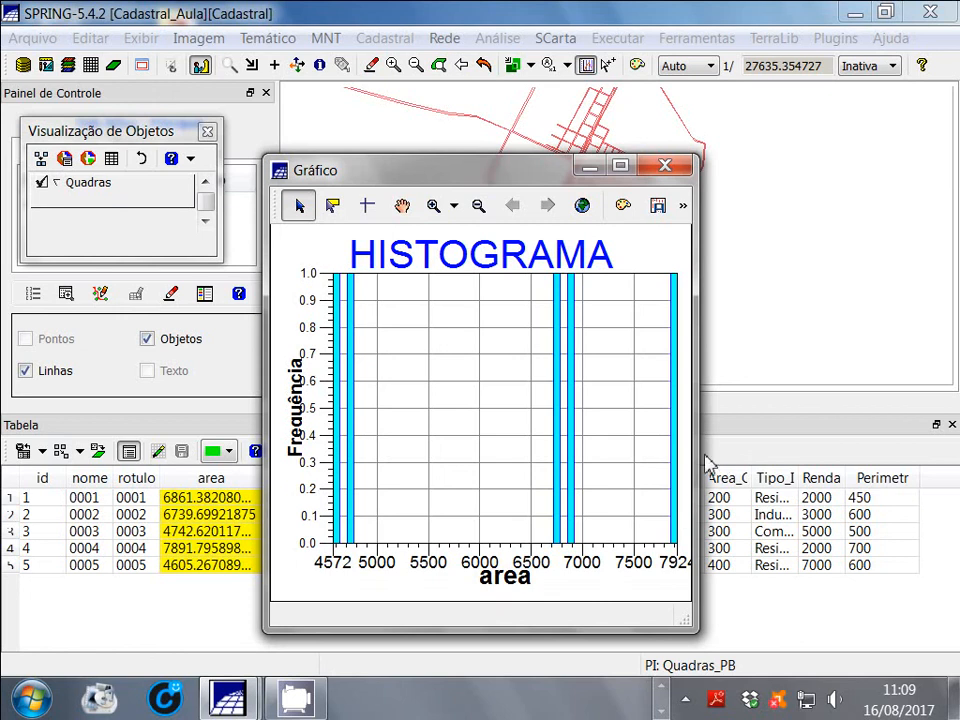
drag(698, 460, 831, 441)
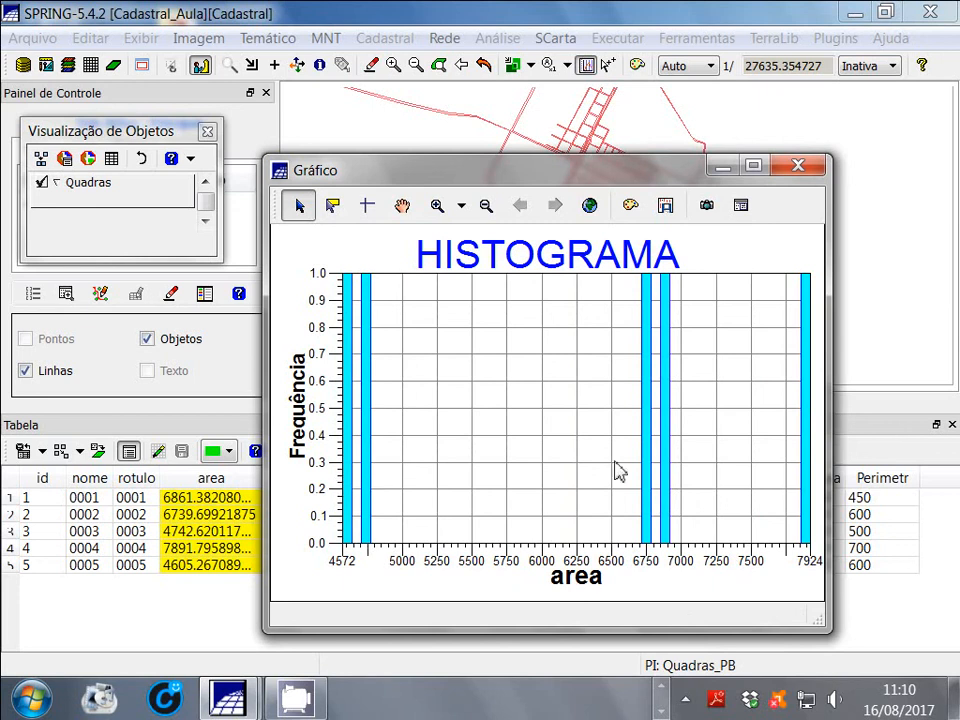
click(814, 165)
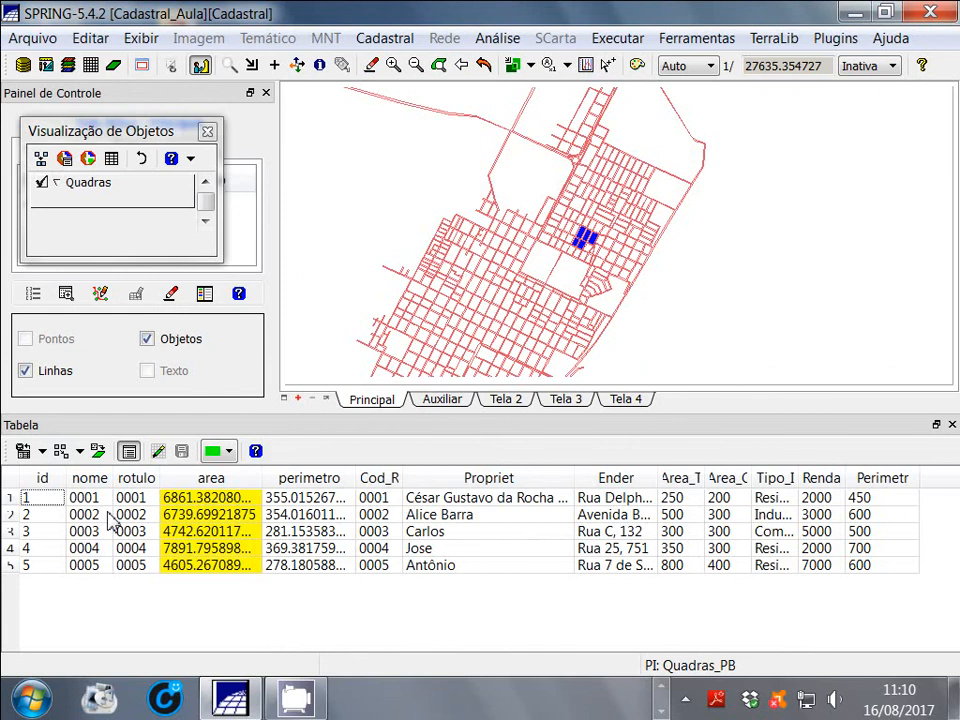
click(209, 487)
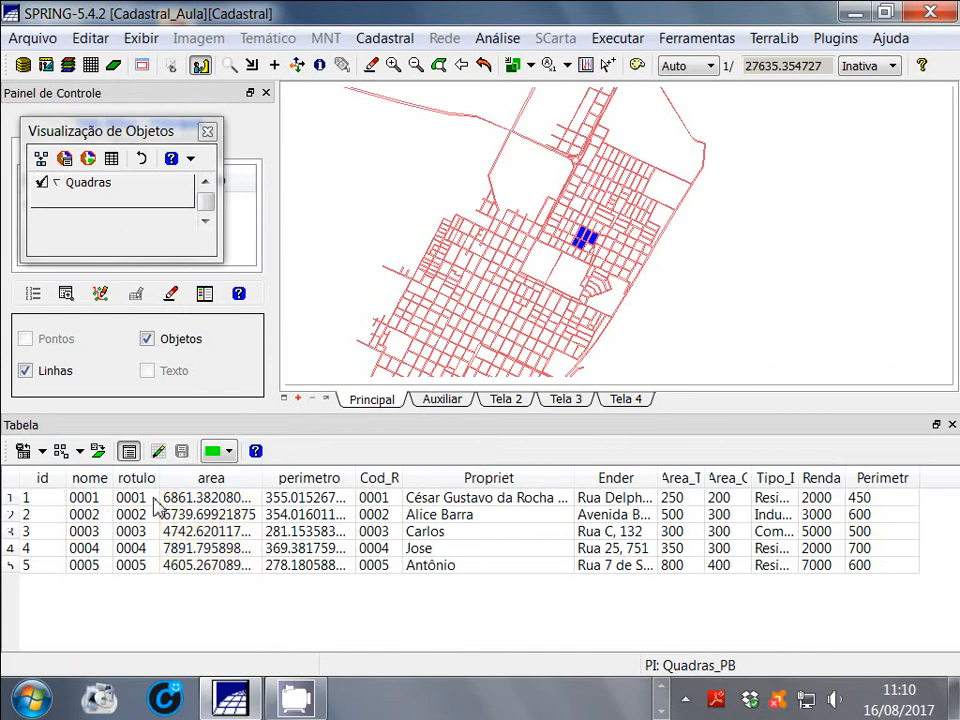
Open the attributes of object 0001 from its table row and widen the attributes window
click(10, 500)
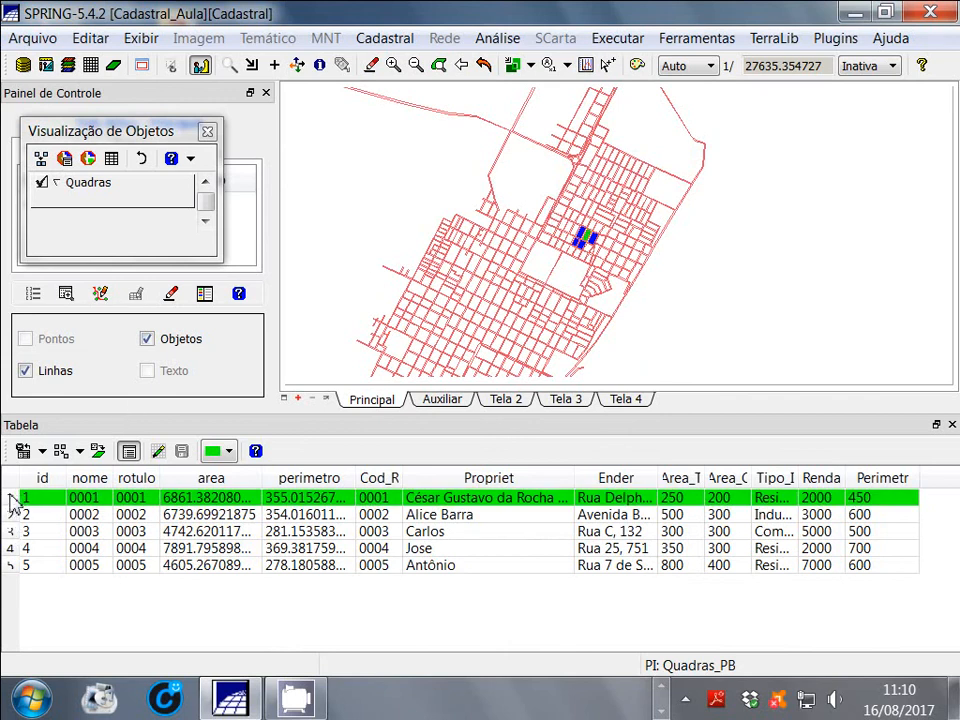
right_click(12, 503)
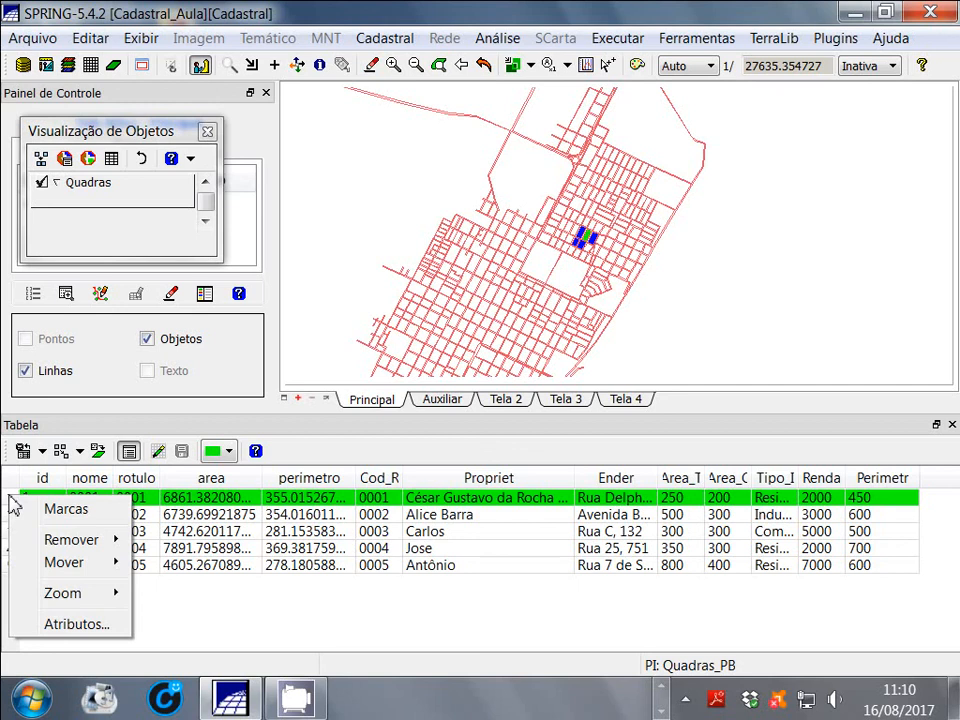
click(82, 624)
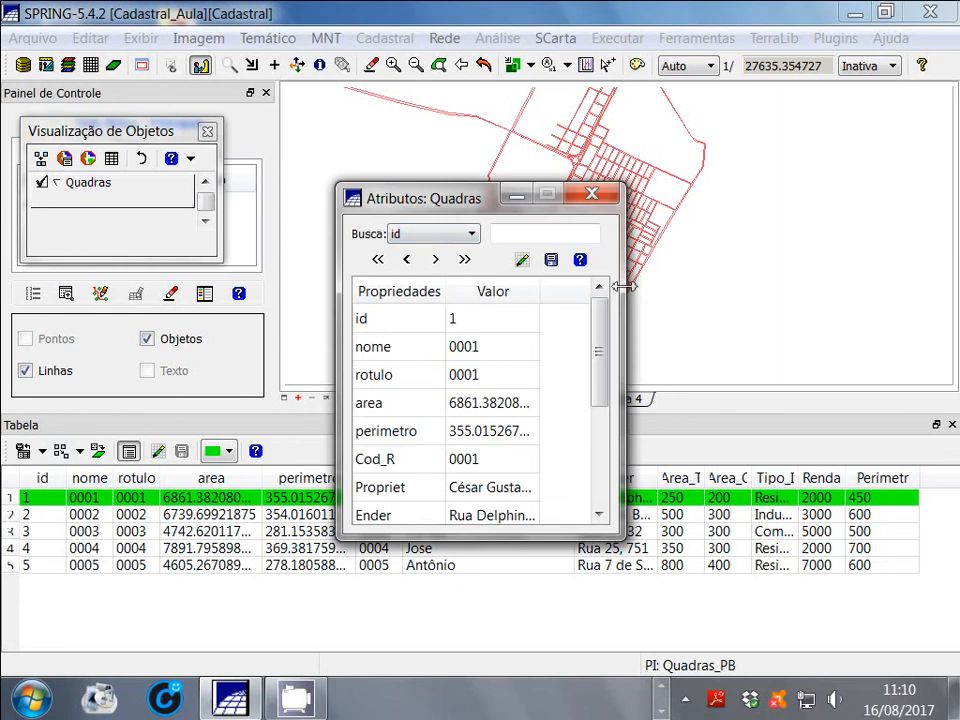
drag(622, 287, 782, 289)
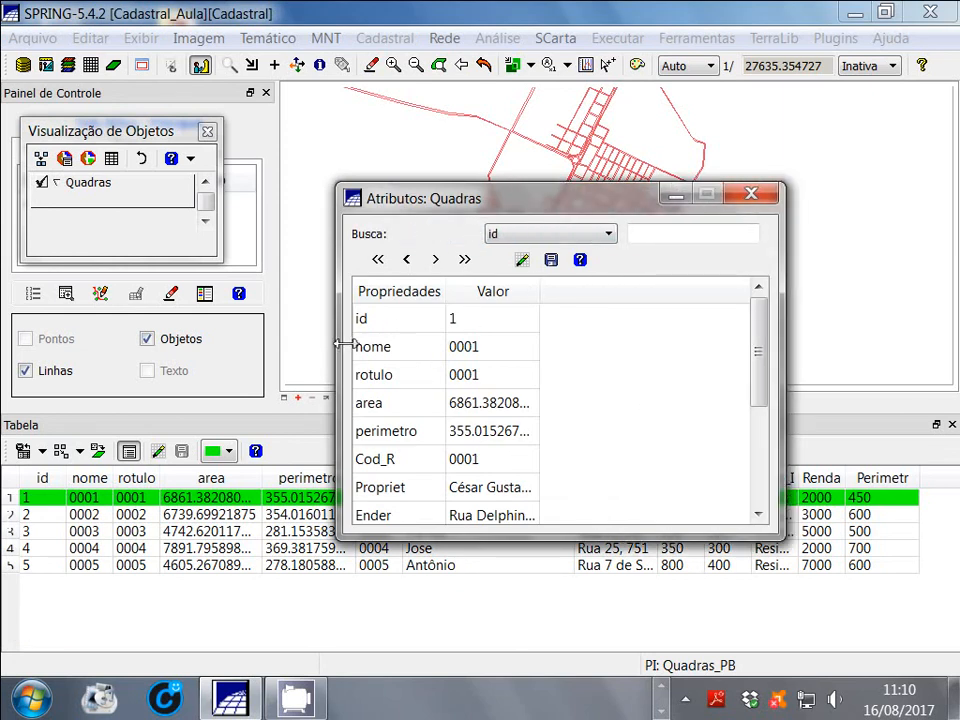
Review all the attributes of object 0001 down to Perimetr, close the attributes window and clear the row selection
drag(765, 377, 714, 369)
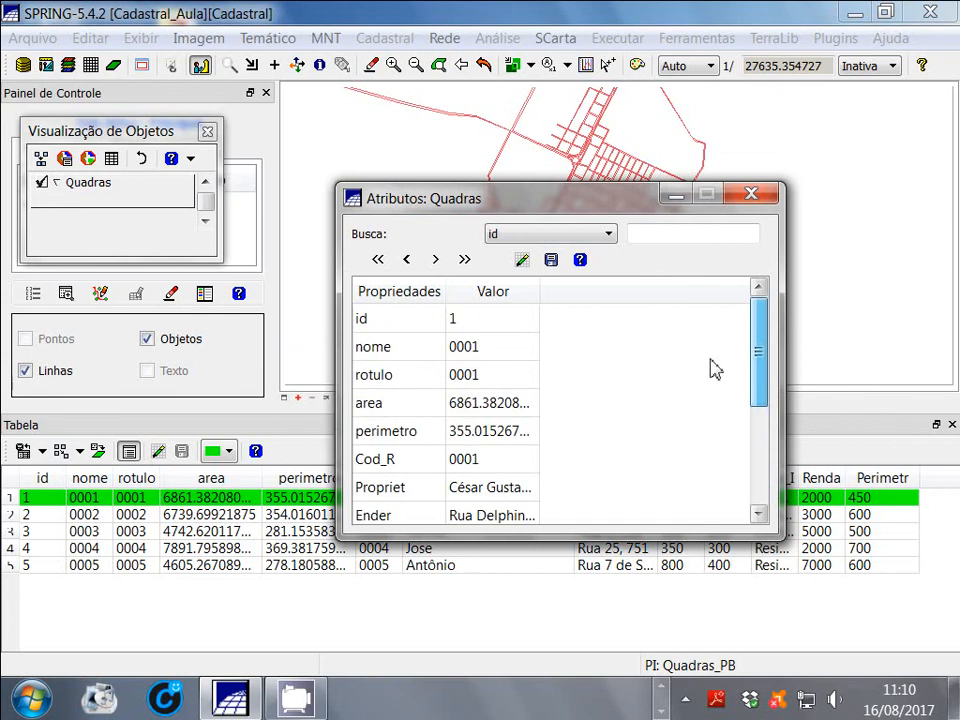
click(530, 320)
right_click(530, 322)
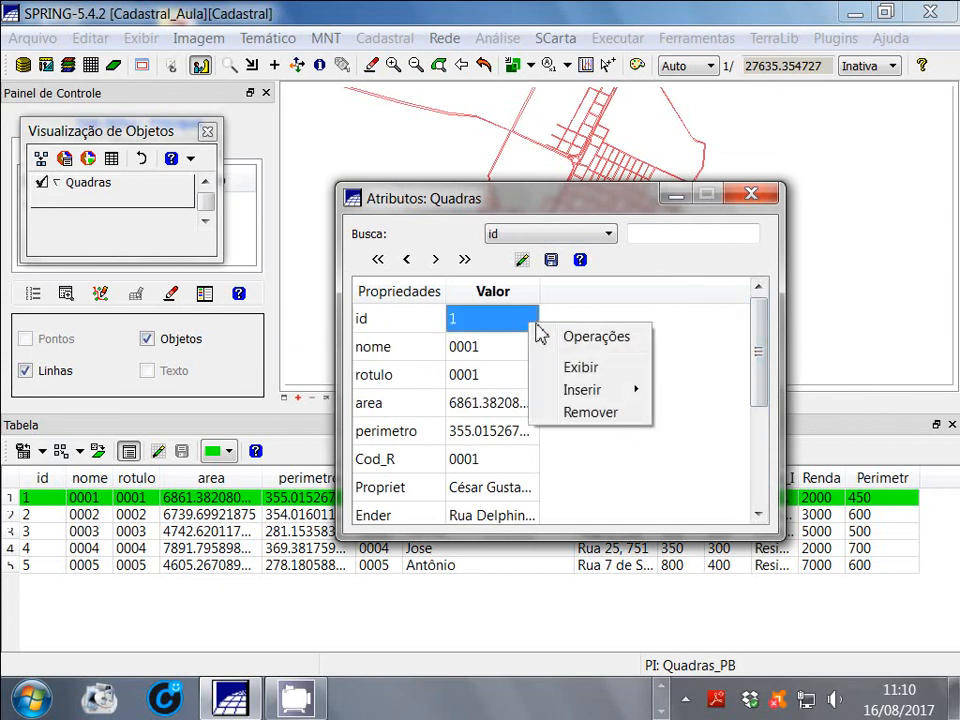
mouse_move(590, 397)
drag(760, 356, 761, 428)
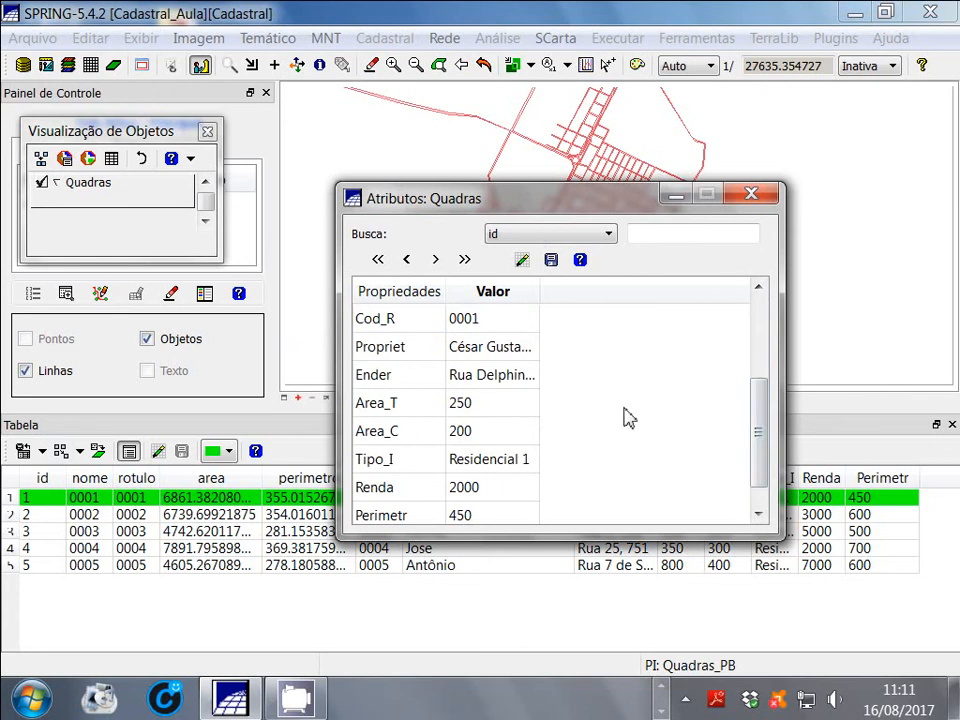
click(764, 197)
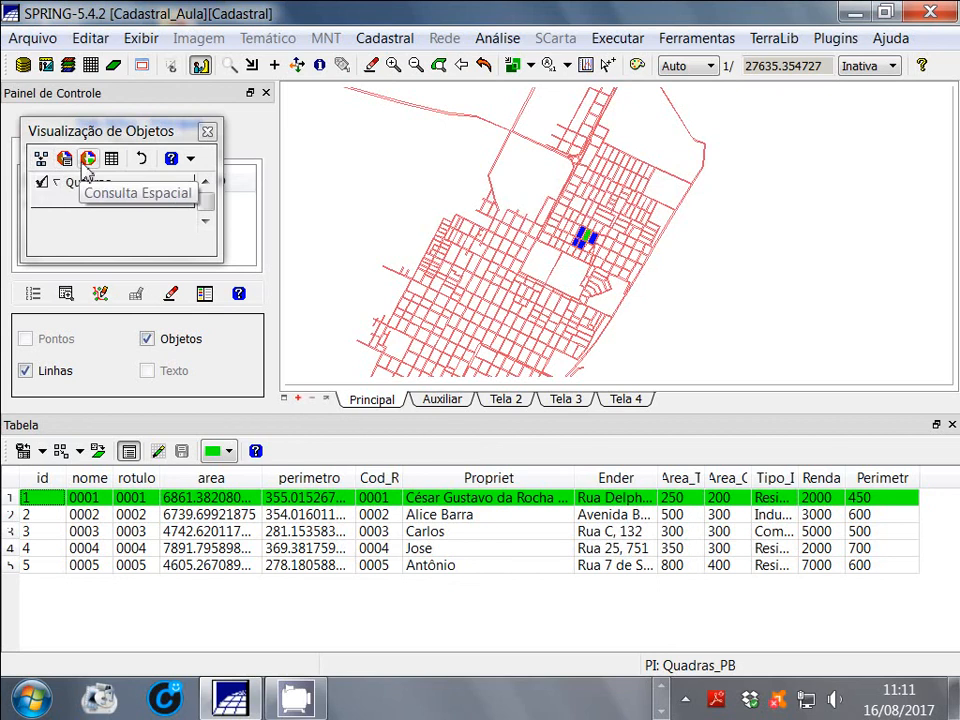
click(17, 499)
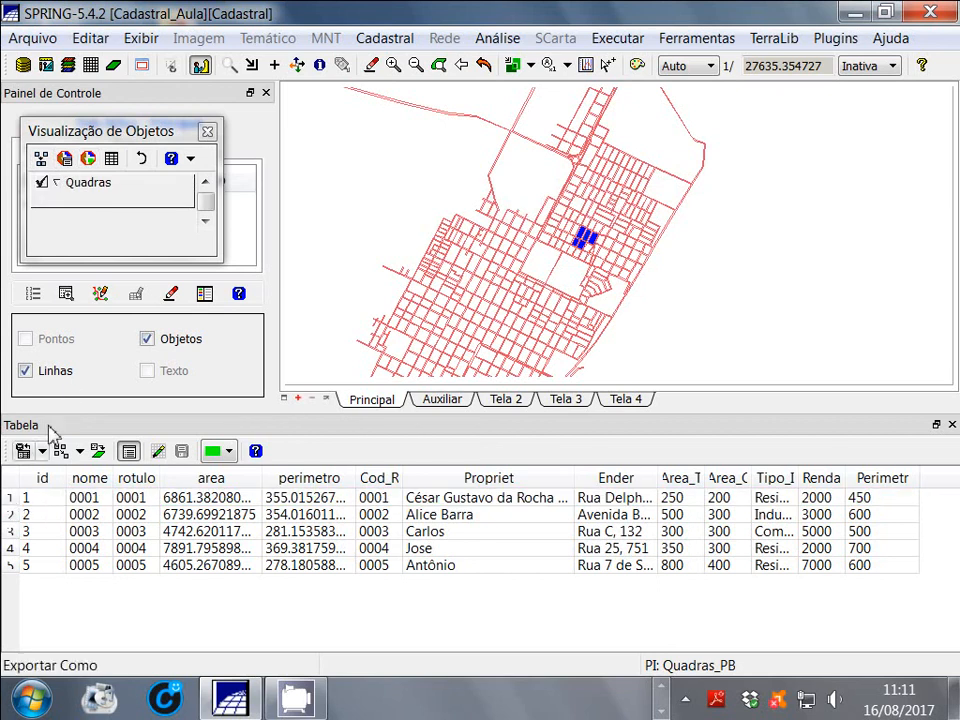
Group the Quadras objects by the Renda attribute in Passo Igual mode, without normalization, using the Vermelho p/ Verde colour gradation
click(41, 159)
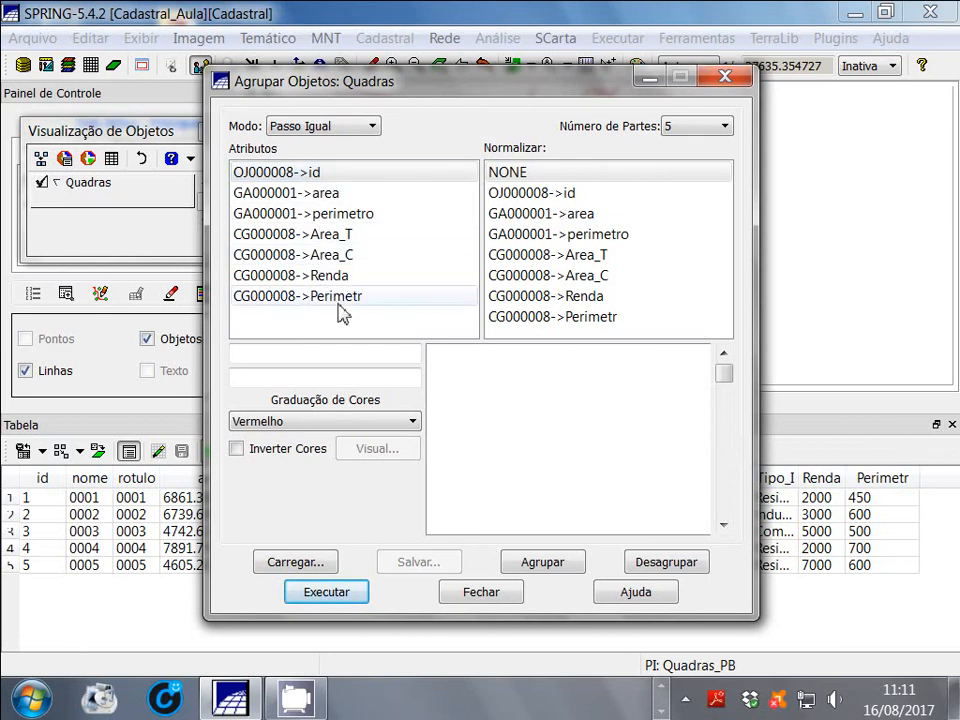
drag(364, 82, 306, 86)
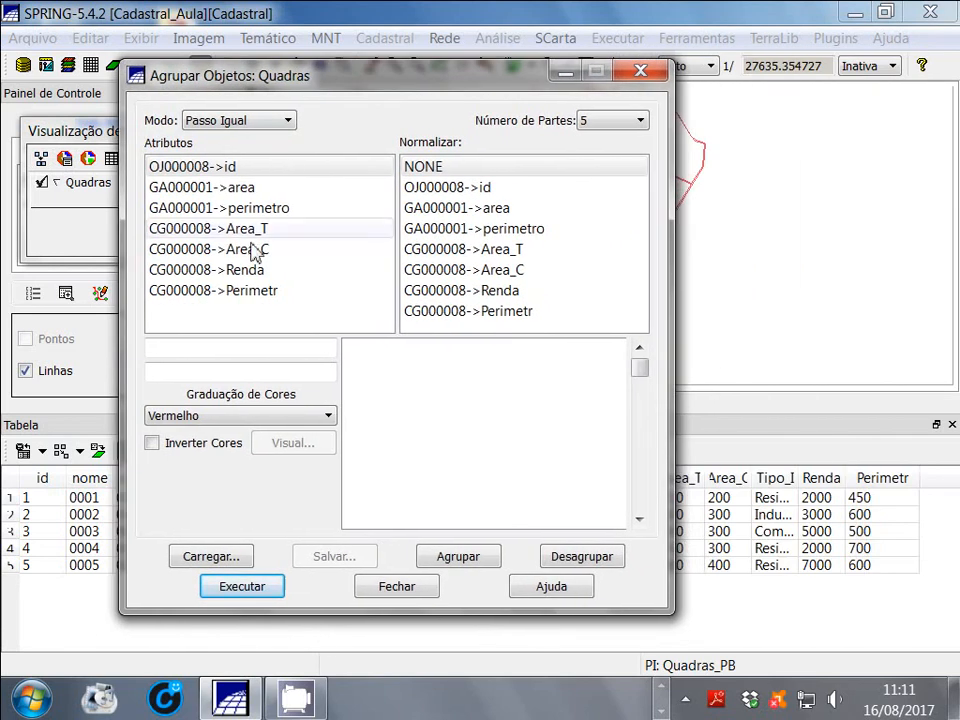
click(242, 271)
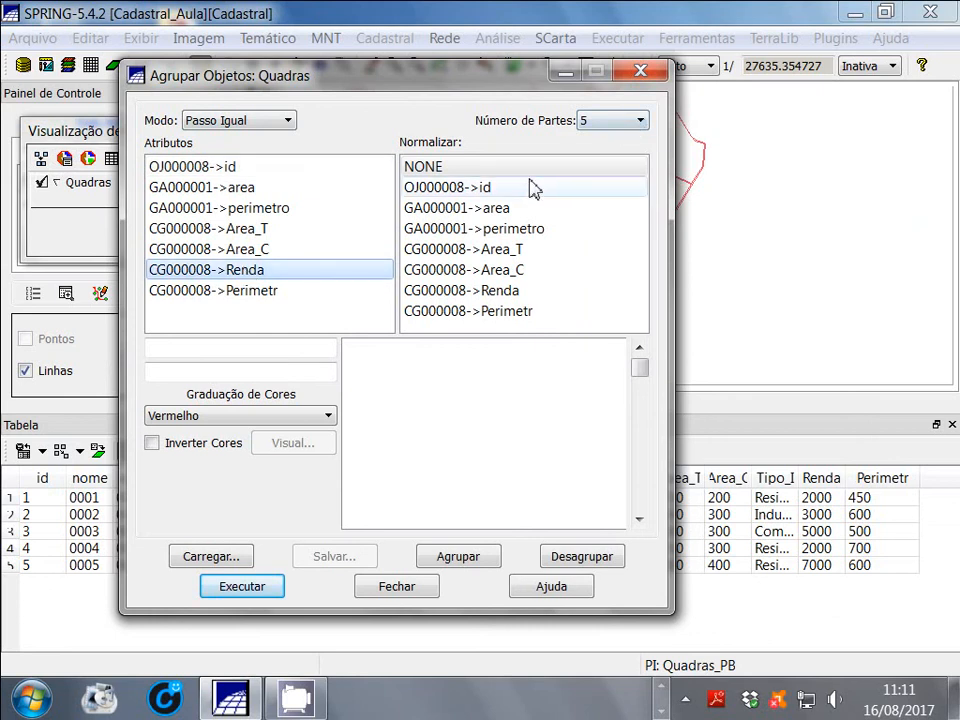
drag(423, 85, 643, 64)
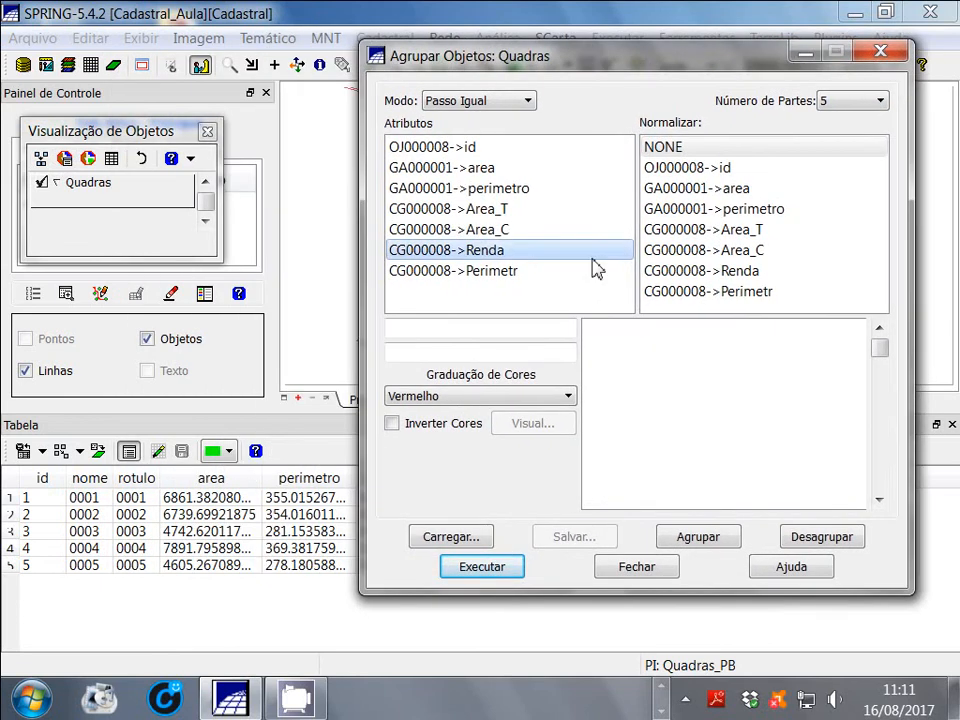
click(568, 398)
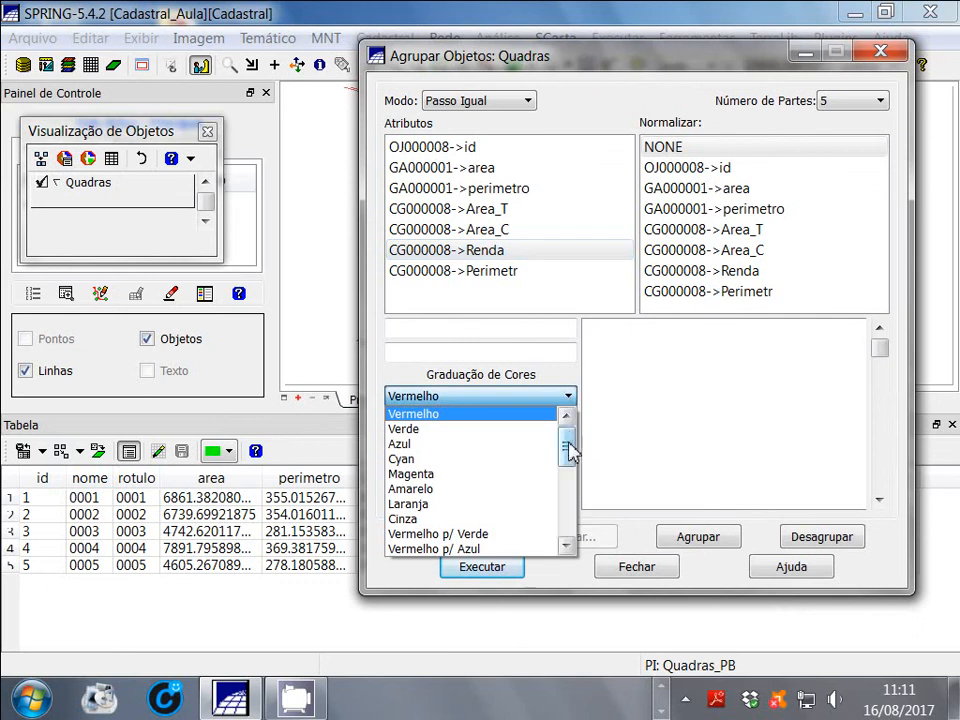
click(500, 540)
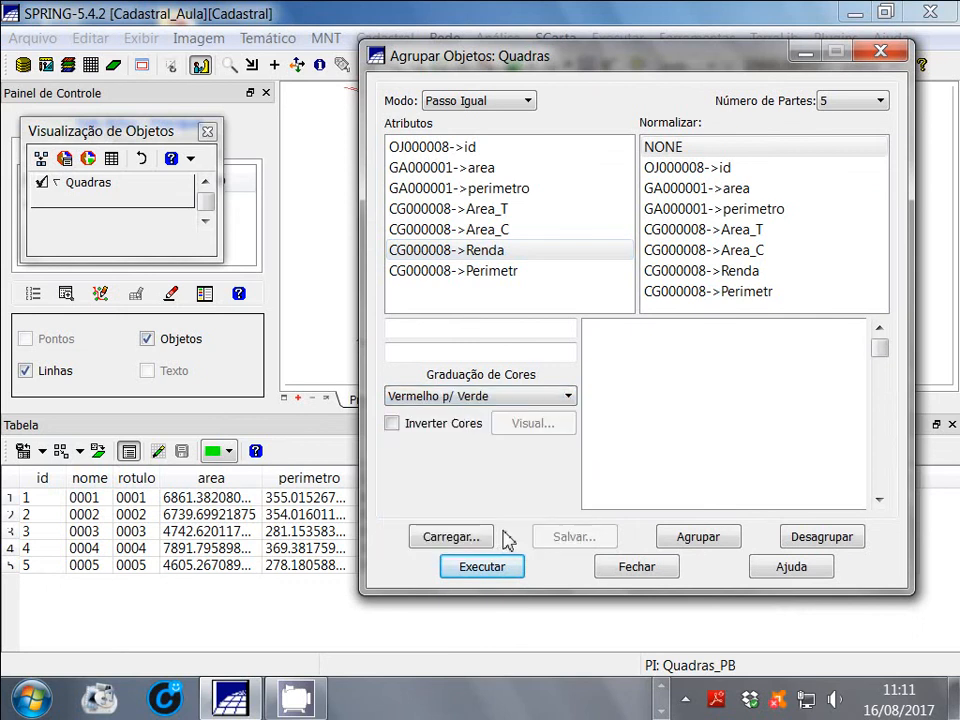
click(699, 540)
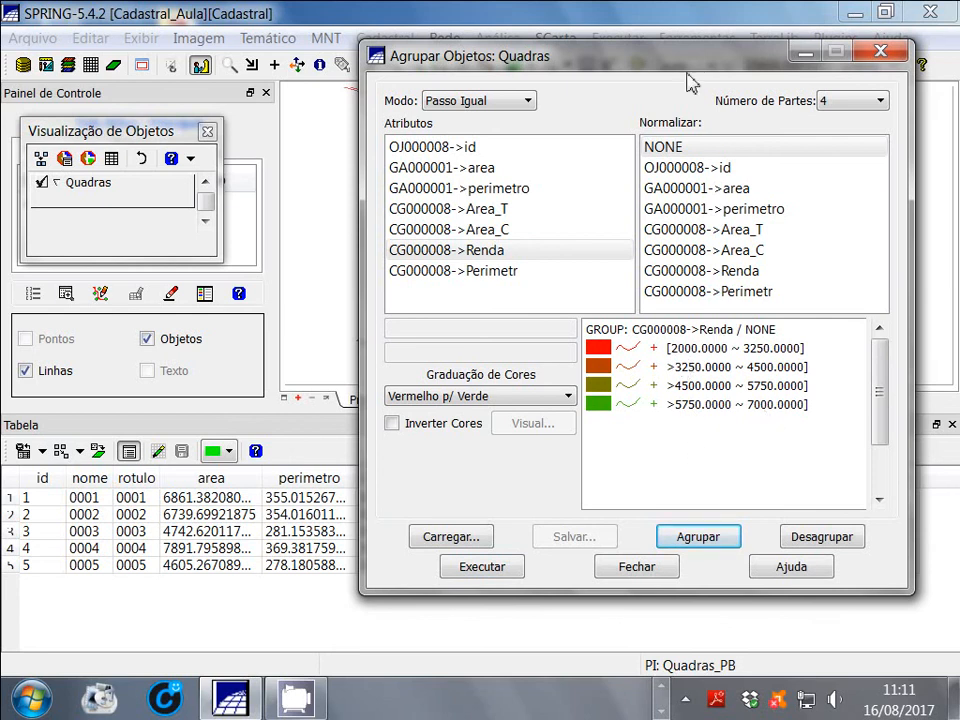
Apply the Renda grouping to the map and inspect the coloured blocks up close against the class legend
drag(700, 62, 426, 64)
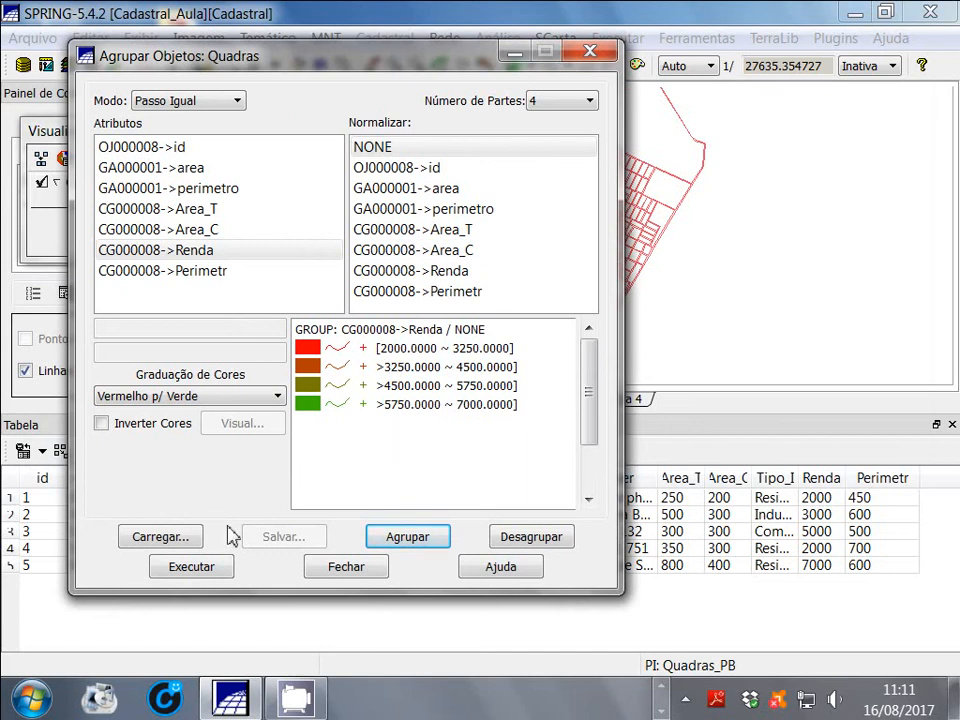
drag(418, 66, 357, 68)
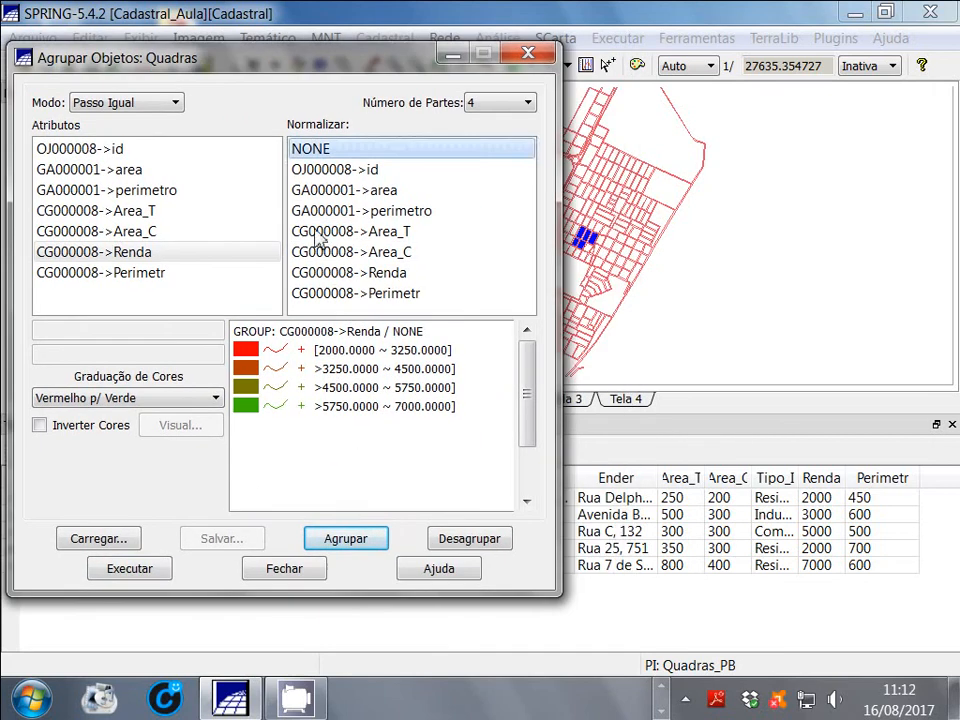
click(158, 570)
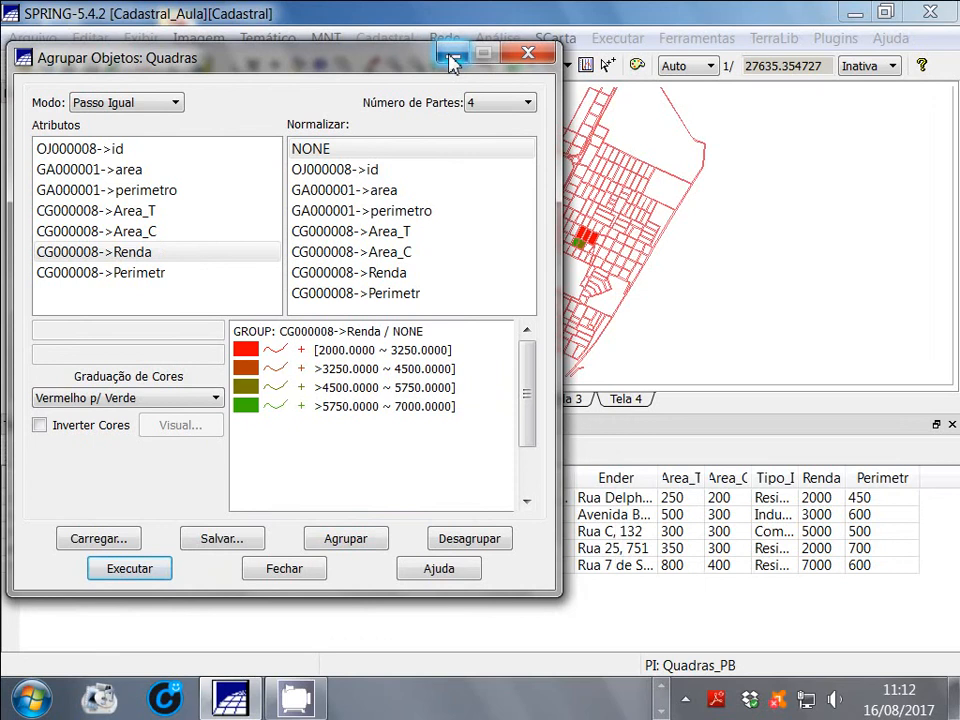
drag(439, 57, 330, 192)
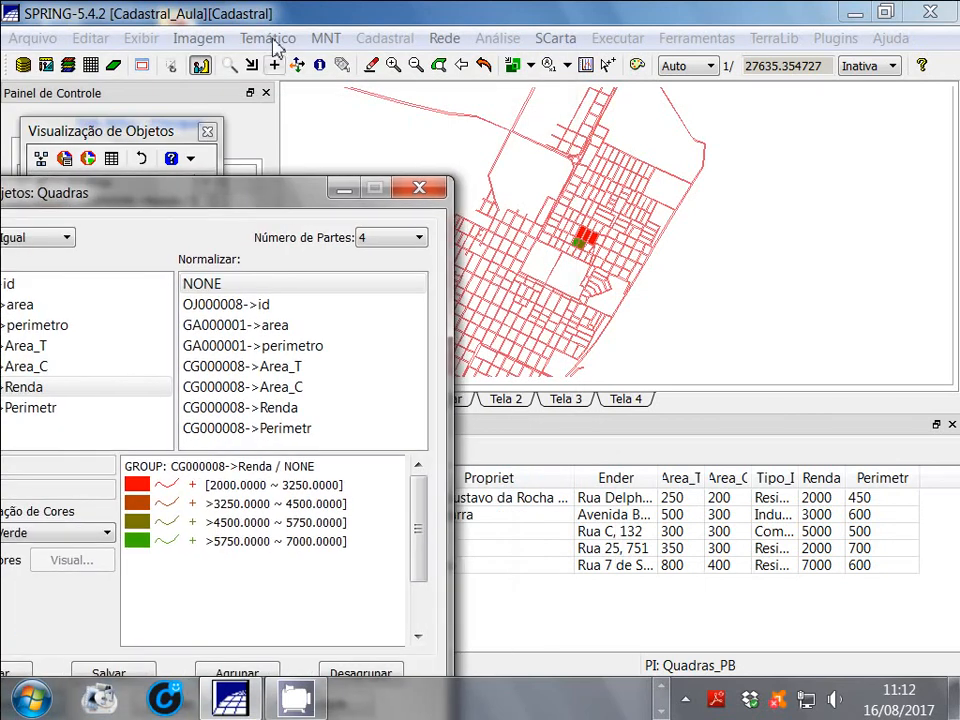
click(229, 65)
drag(527, 198, 660, 320)
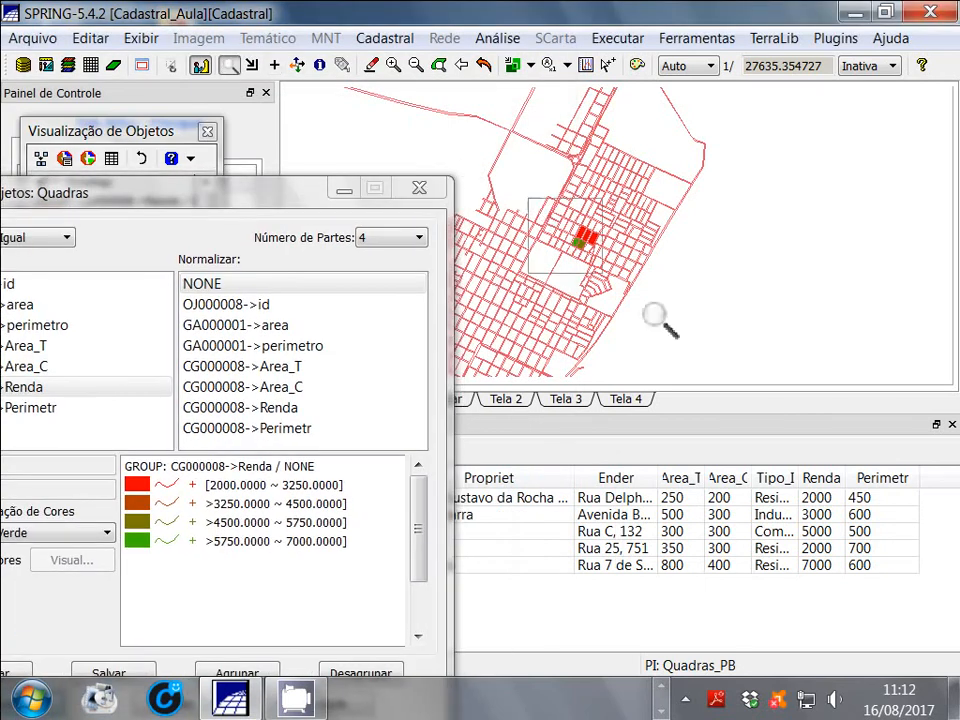
drag(493, 150, 650, 270)
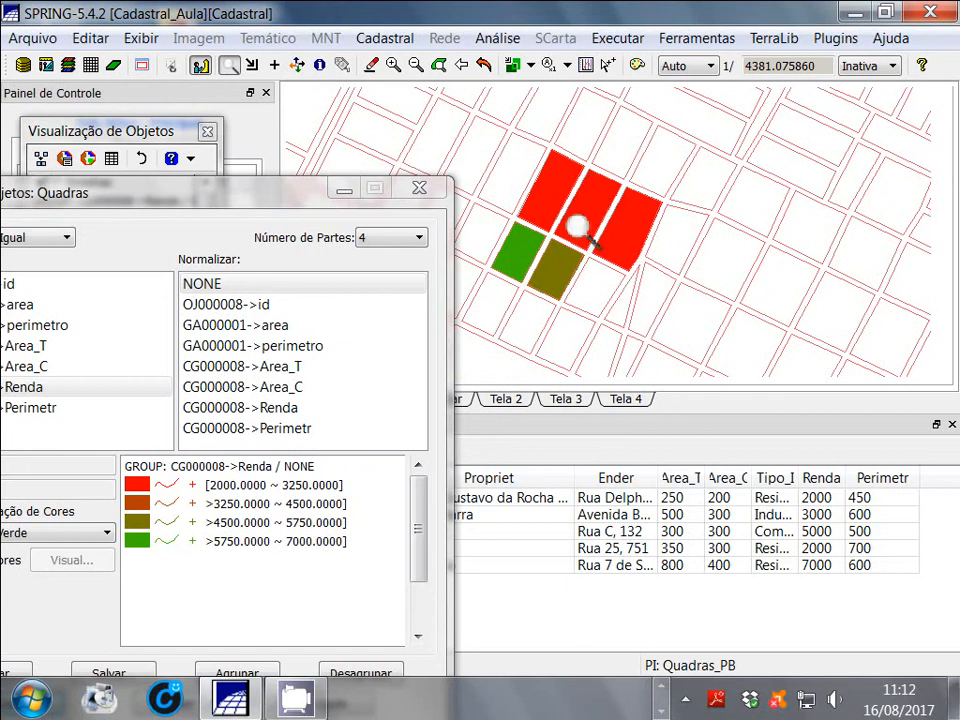
click(483, 65)
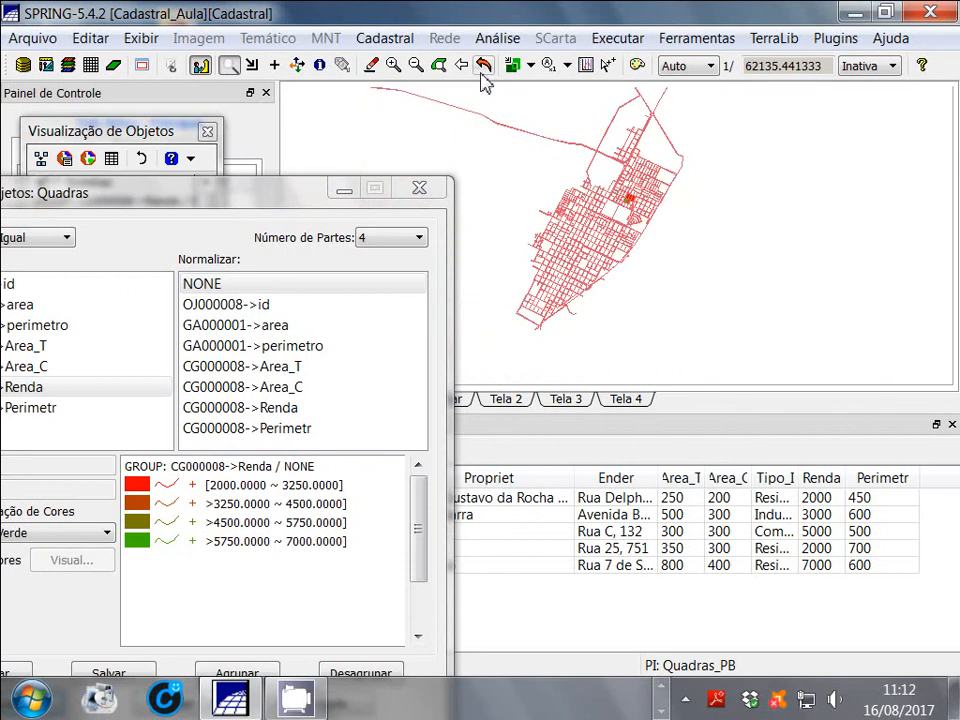
Close the grouping and object visualization windows and fit the whole Quadras_PB map in the enlarged display area
drag(283, 199, 425, 163)
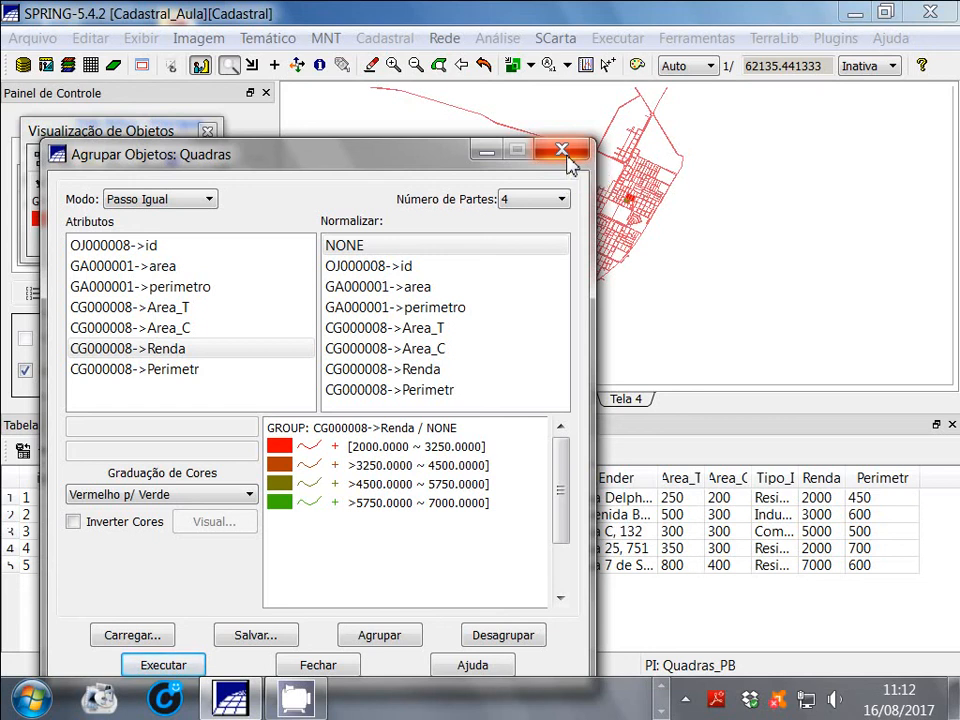
click(563, 152)
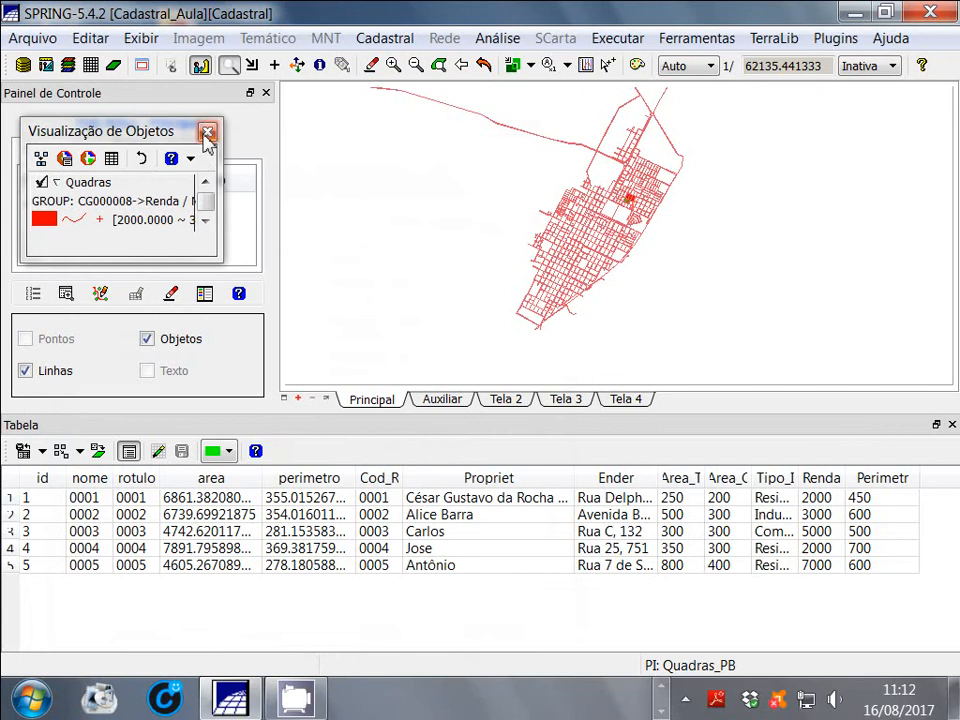
click(207, 132)
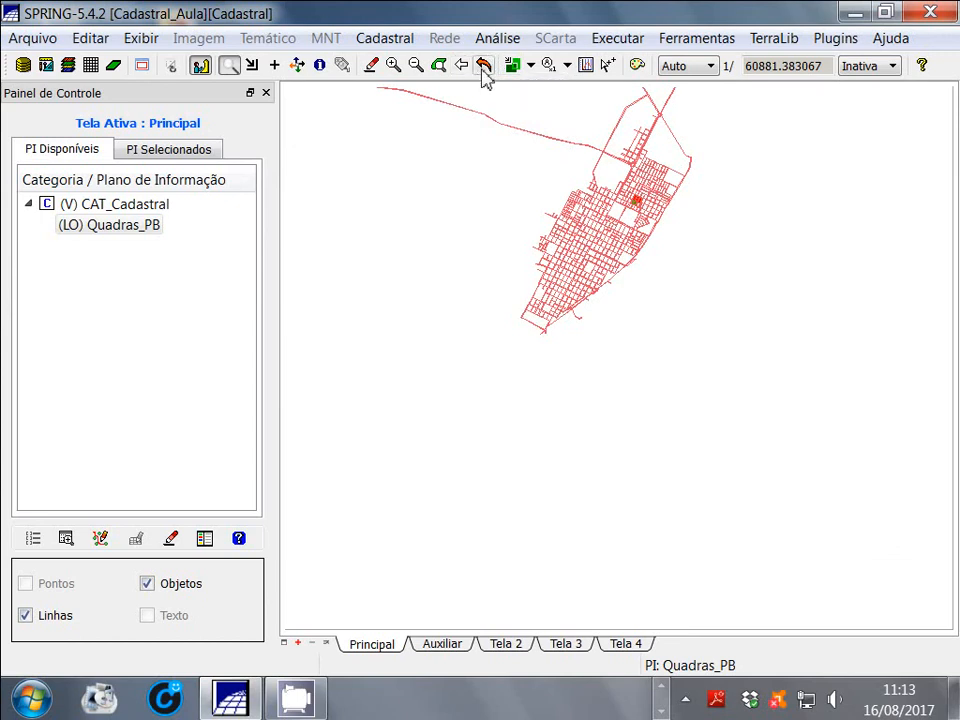
click(483, 67)
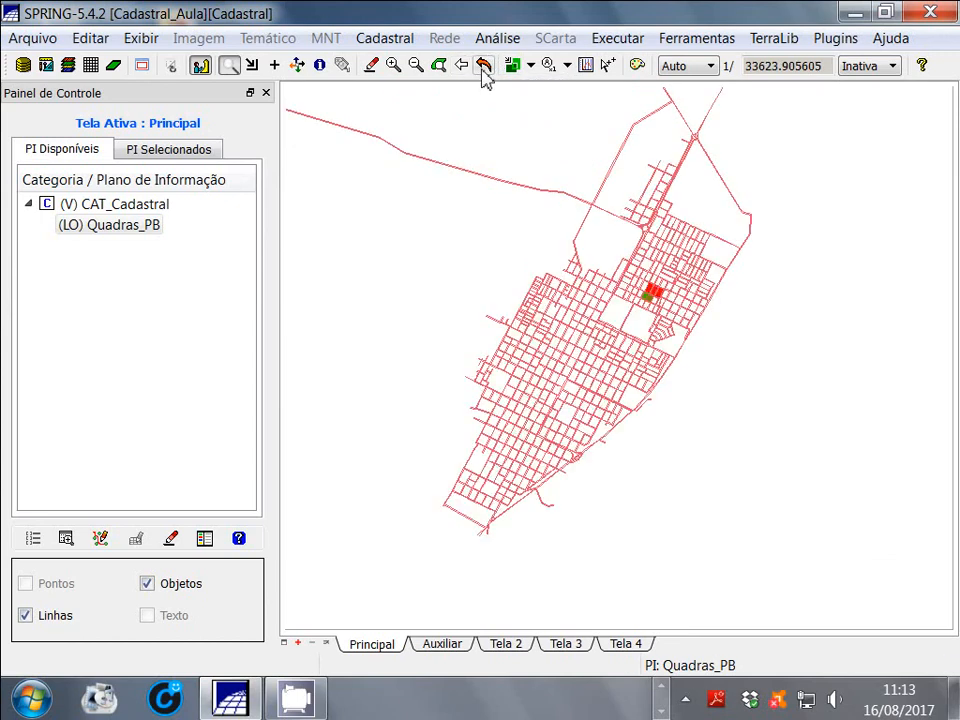